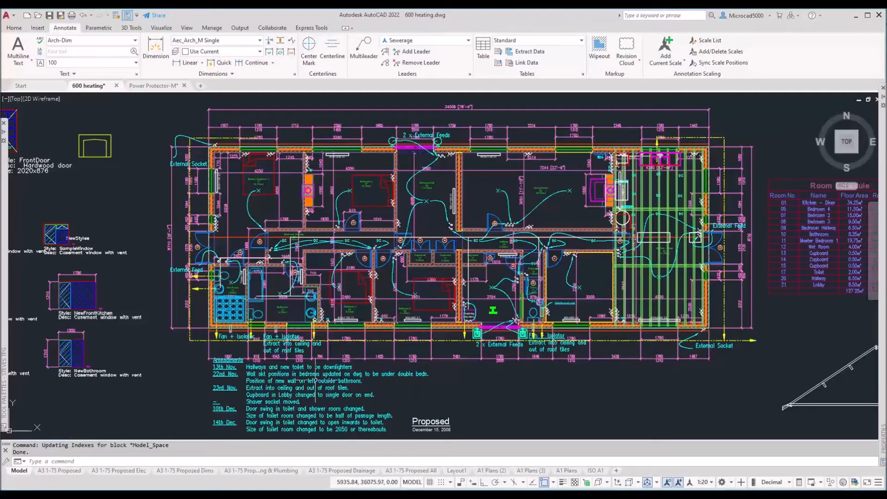
Step: Bring the whole floor plan into view and look over the current annotation style choices on the Home tab
{"action": "middle_click_drag", "start_coordinate": [98, 389], "coordinate": [322, 307]}
{"action": "middle_click_drag", "start_coordinate": [442, 183], "coordinate": [350, 275]}
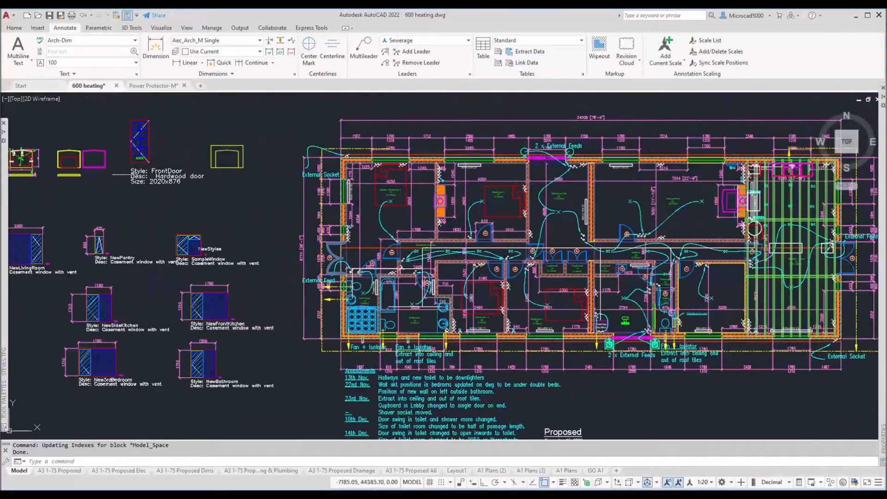
{"action": "left_click", "coordinate": [68, 32]}
{"action": "left_click", "coordinate": [68, 31]}
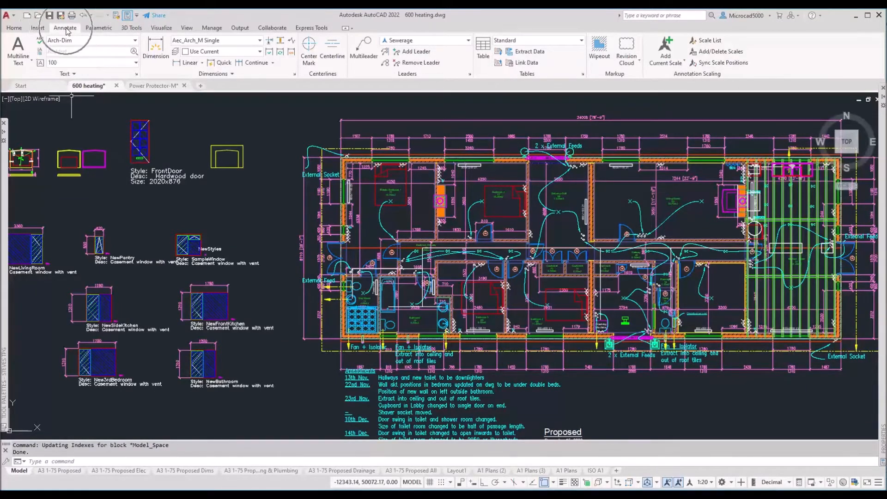
{"action": "left_click", "coordinate": [54, 50]}
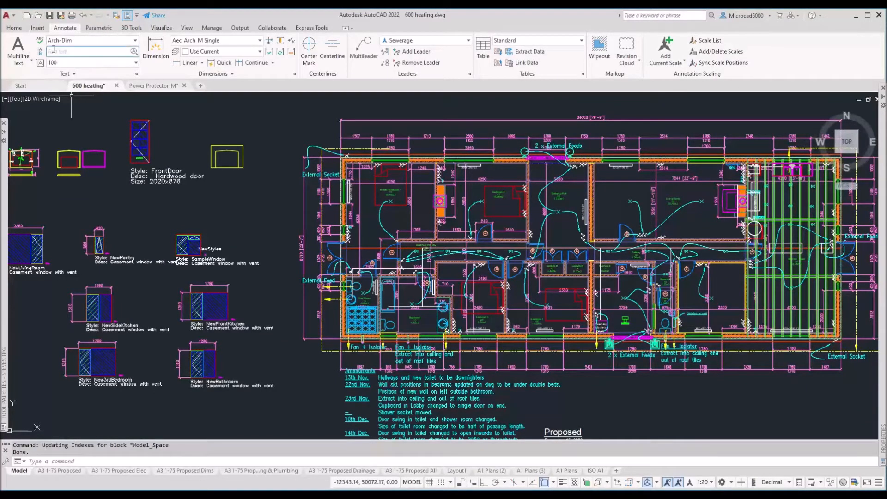
{"action": "left_click", "coordinate": [14, 28]}
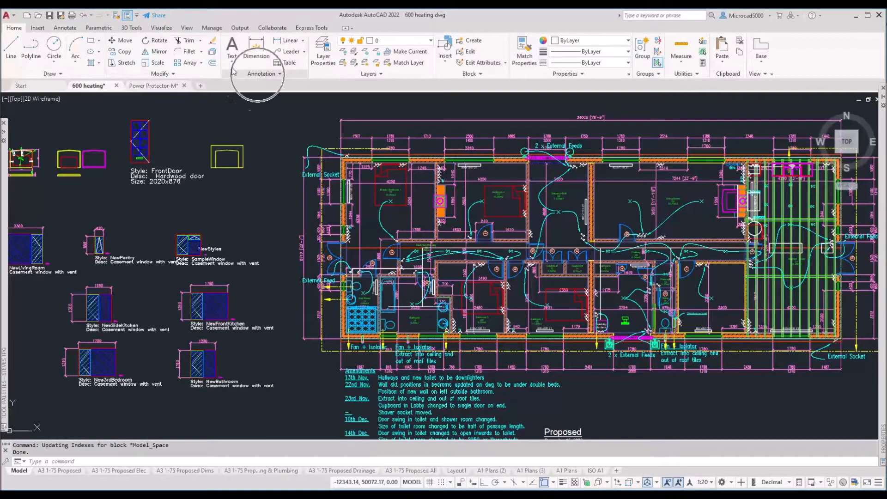
{"action": "left_click", "coordinate": [255, 74]}
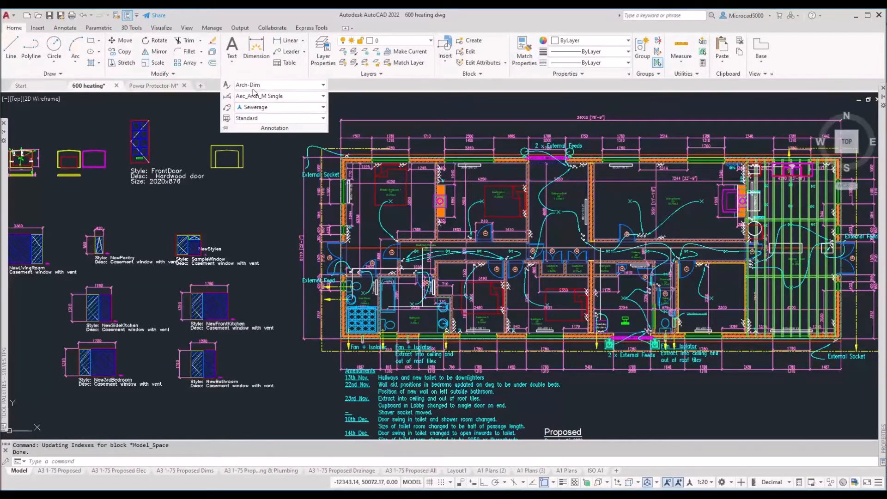
Step: Open Text Style from the Annotate tab and select the Arial style to see its Arial Regular font
{"action": "left_click", "coordinate": [67, 28]}
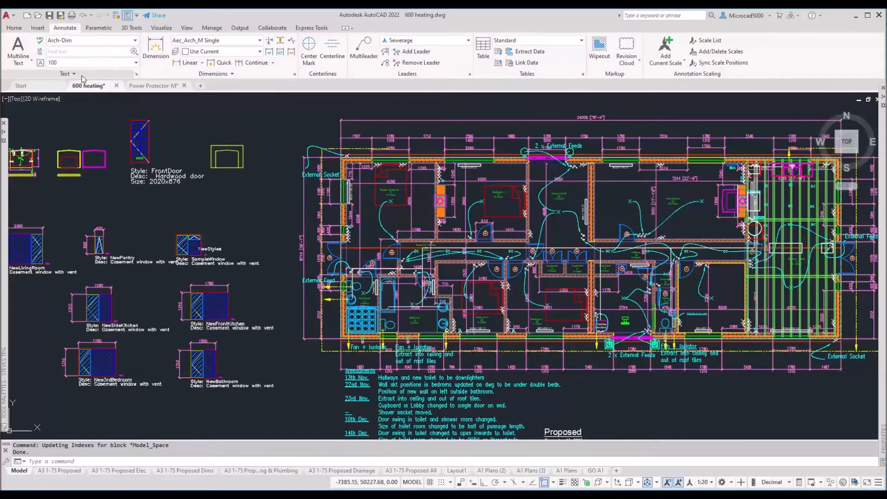
{"action": "left_click", "coordinate": [137, 77]}
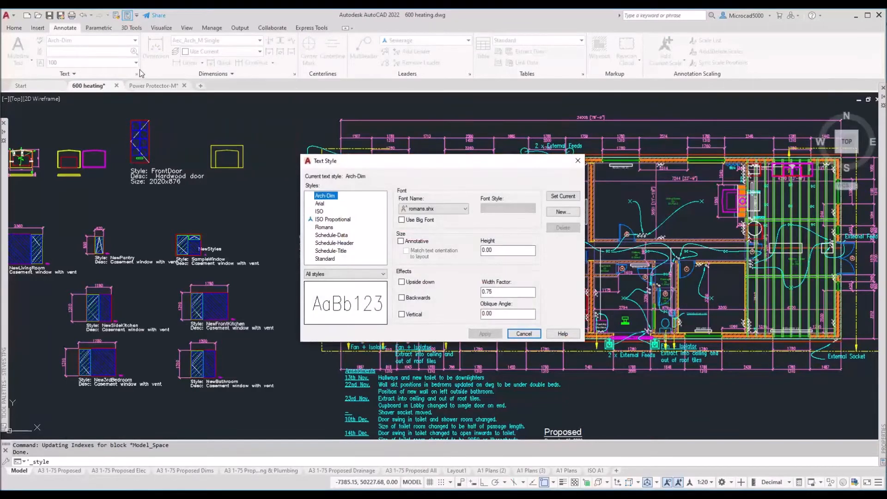
{"action": "left_click_drag", "start_coordinate": [430, 157], "coordinate": [419, 139]}
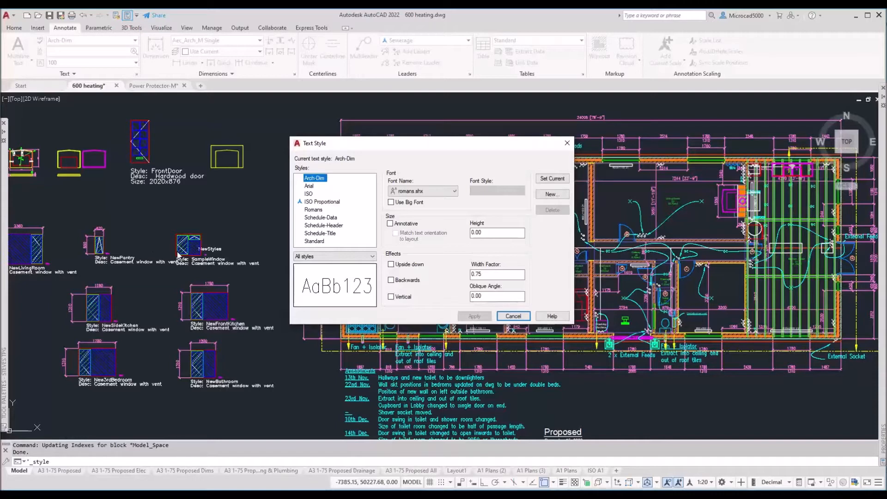
{"action": "left_click", "coordinate": [309, 186]}
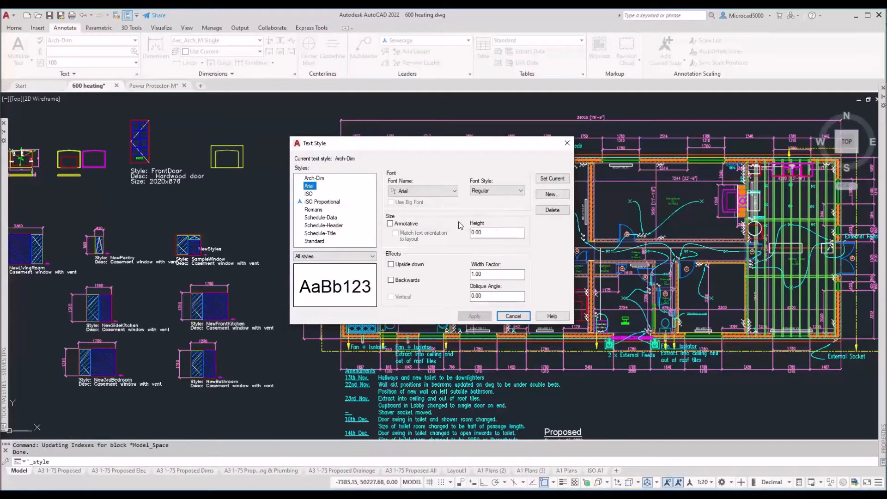
Step: Pick Times New Roman as Arial's font, then cancel the Text Style dialog, discarding it
{"action": "left_click", "coordinate": [455, 194]}
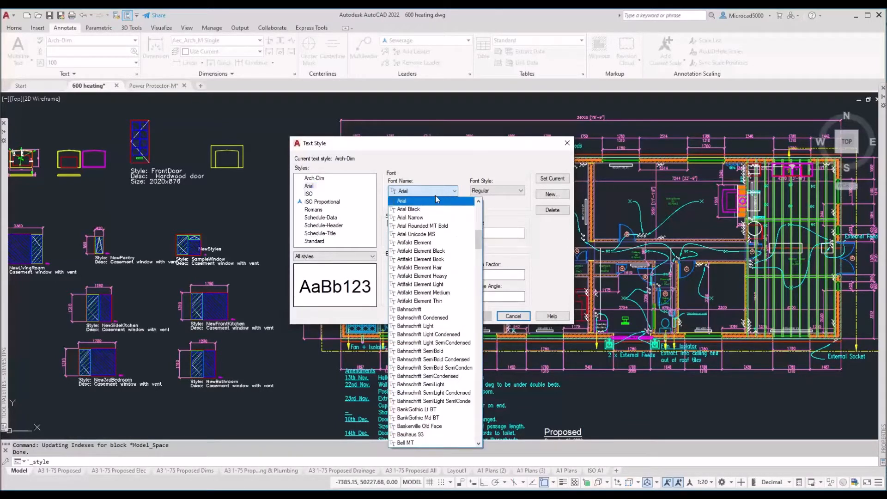
{"action": "key", "text": "t"}
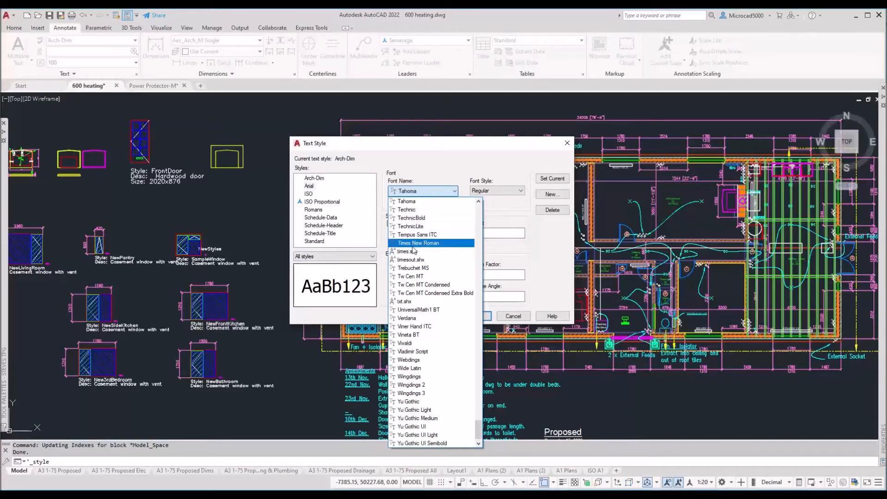
{"action": "left_click", "coordinate": [413, 244]}
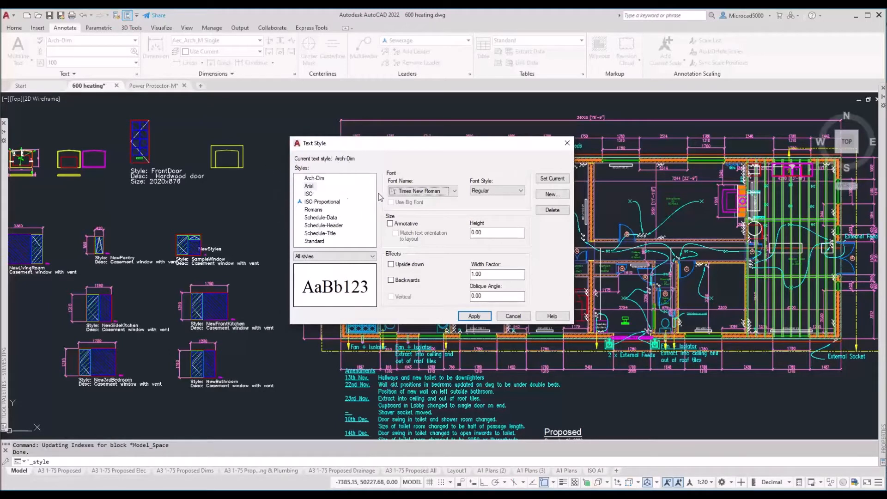
{"action": "key", "text": "ctrl"}
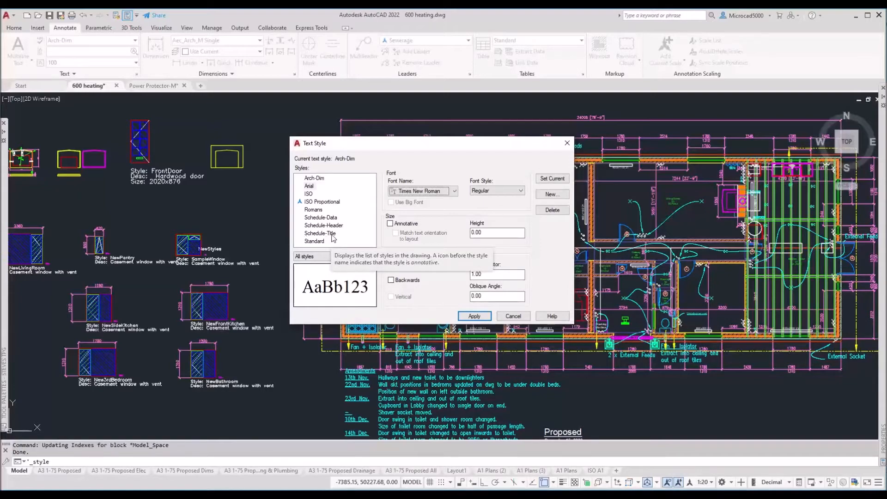
{"action": "left_click", "coordinate": [513, 316]}
Step: Pan and zoom to the Room and Door schedules, then reopen the Text Style dialog
{"action": "middle_click_drag", "start_coordinate": [786, 236], "coordinate": [353, 248]}
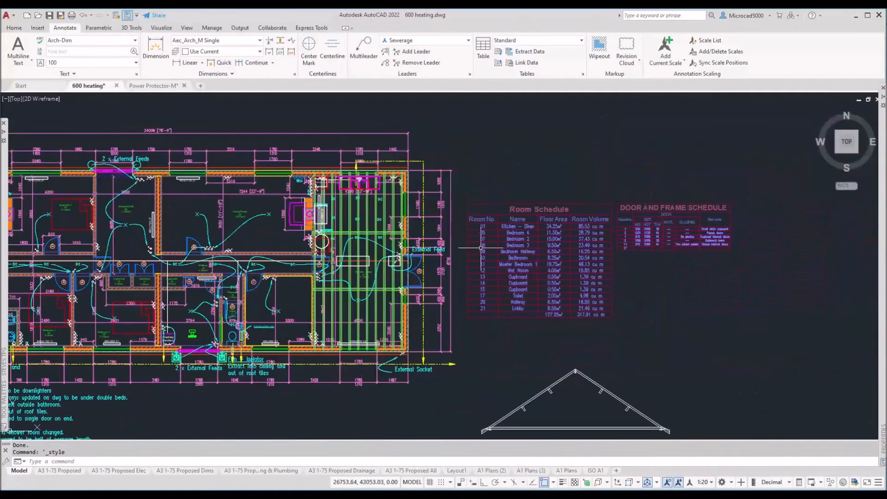
{"action": "scroll", "coordinate": [532, 209], "scroll_direction": "up", "scroll_amount": 6}
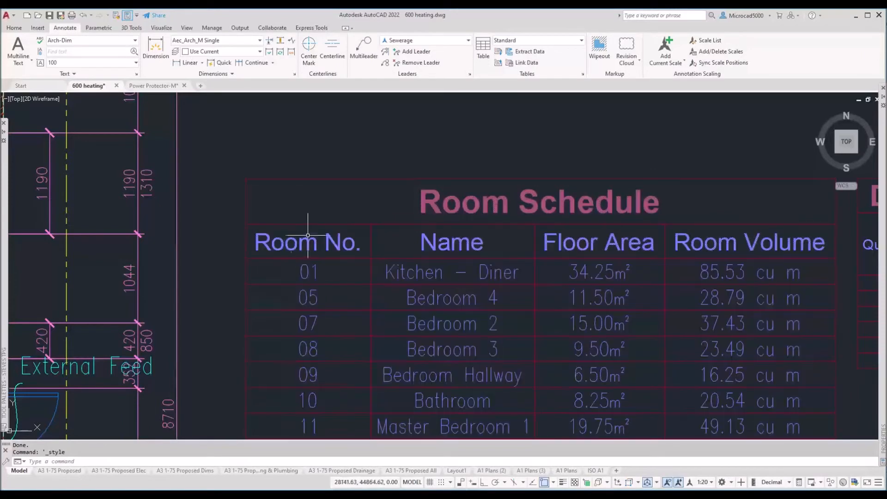
{"action": "middle_click_drag", "start_coordinate": [303, 303], "coordinate": [312, 273]}
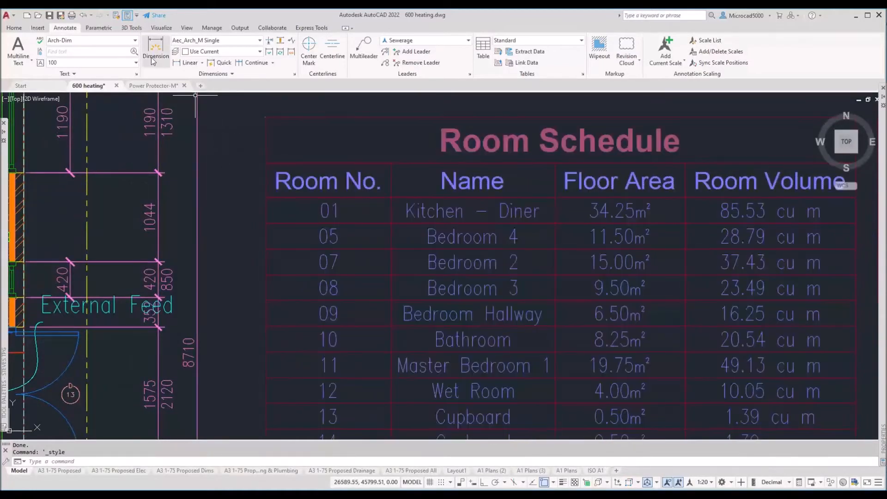
{"action": "left_click", "coordinate": [137, 76]}
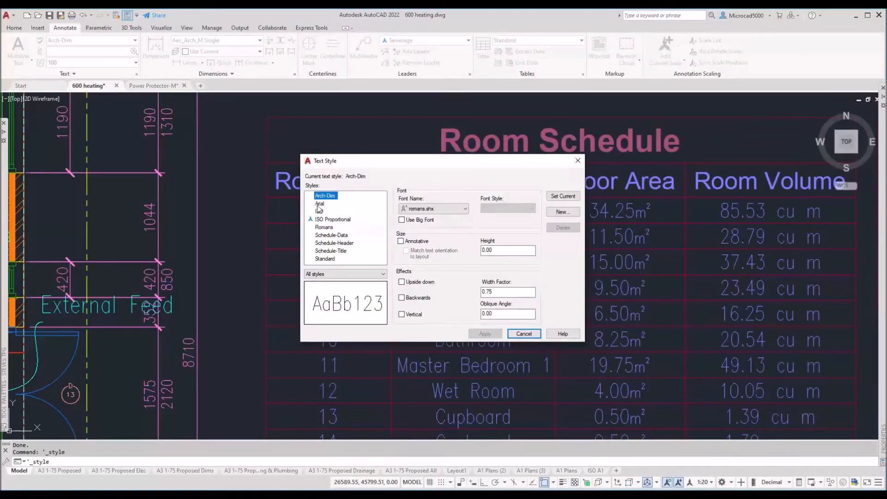
Step: Rename the Arial style to 'Notes' and select it in the Styles list
{"action": "left_click", "coordinate": [319, 203]}
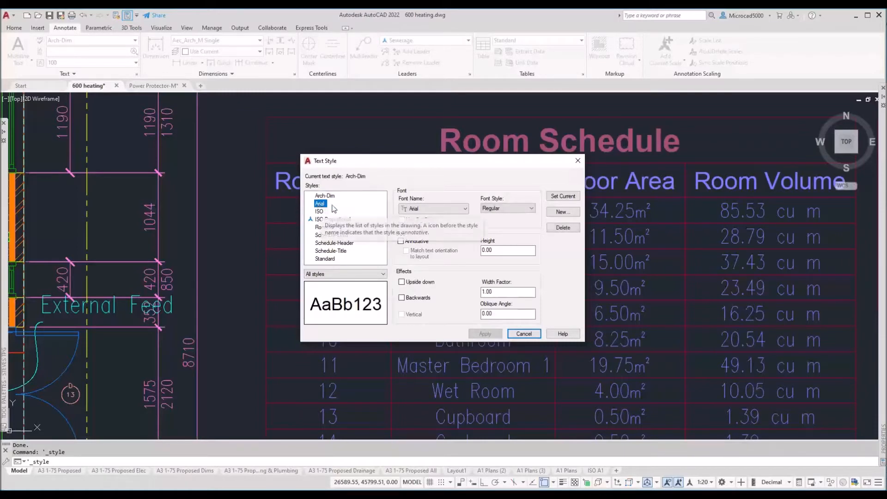
{"action": "right_click", "coordinate": [319, 206]}
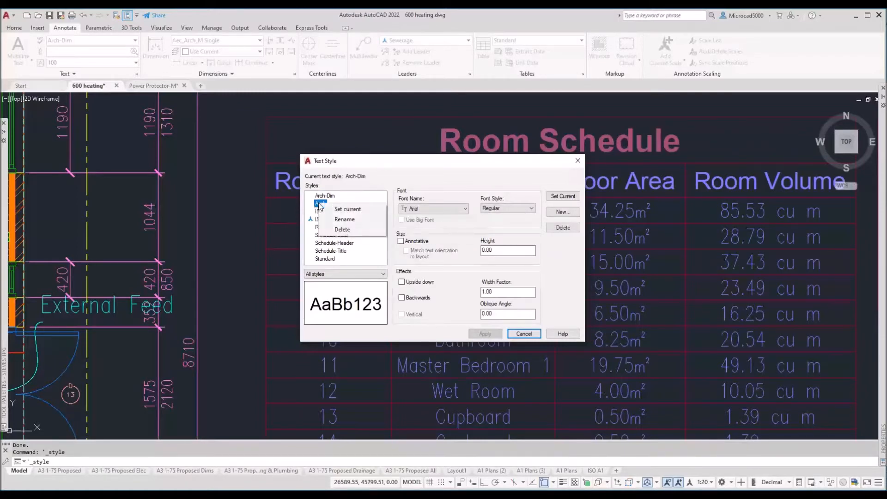
{"action": "left_click", "coordinate": [341, 220]}
{"action": "key", "text": "BackSpace"}
{"action": "type", "text": "Notes"}
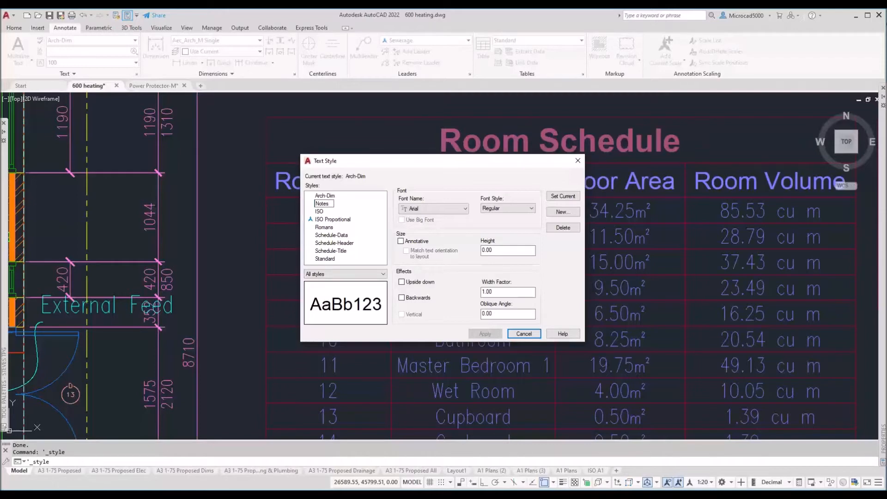
{"action": "key", "text": "Return"}
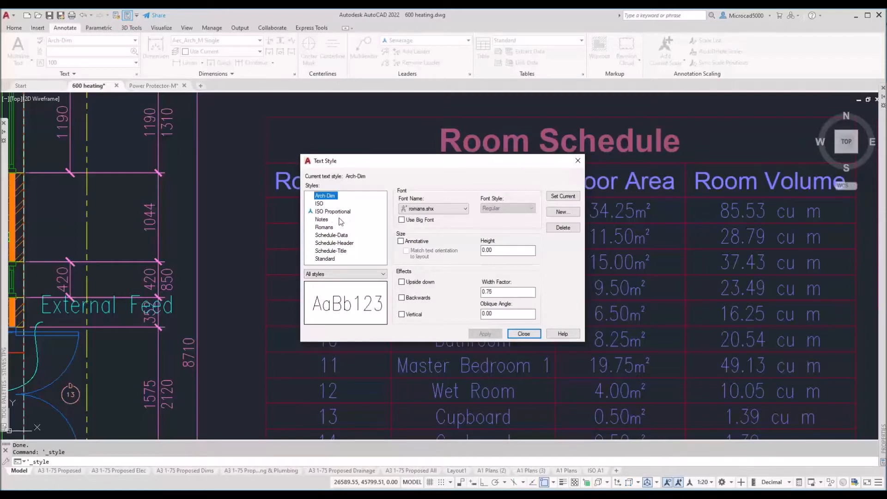
{"action": "left_click_drag", "start_coordinate": [412, 167], "coordinate": [407, 119]}
{"action": "left_click", "coordinate": [324, 172]}
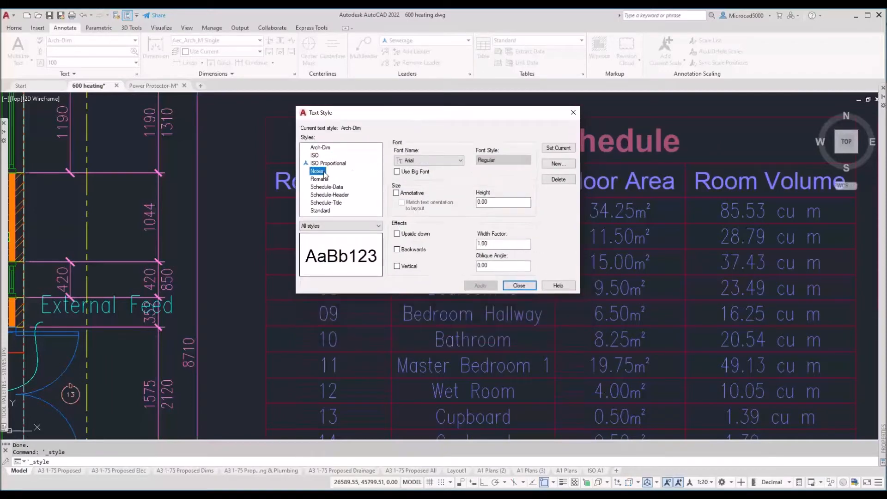
{"action": "left_click", "coordinate": [414, 162]}
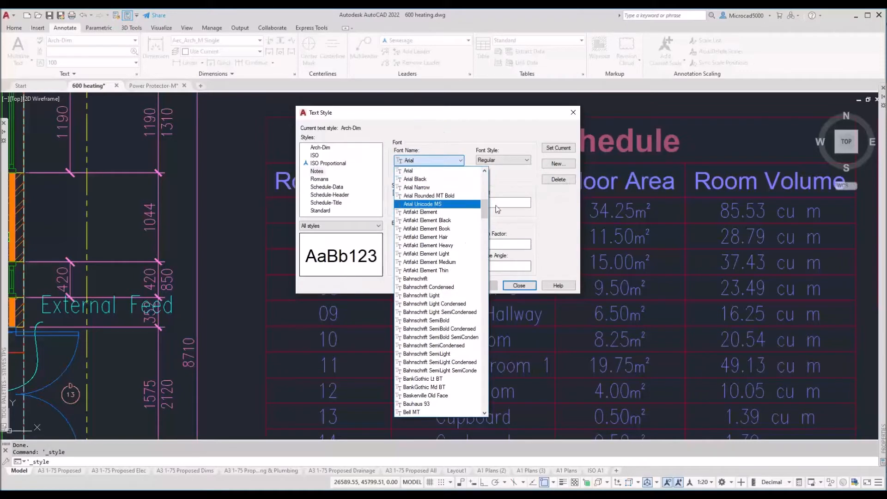
{"action": "left_click_drag", "start_coordinate": [483, 212], "coordinate": [480, 183]}
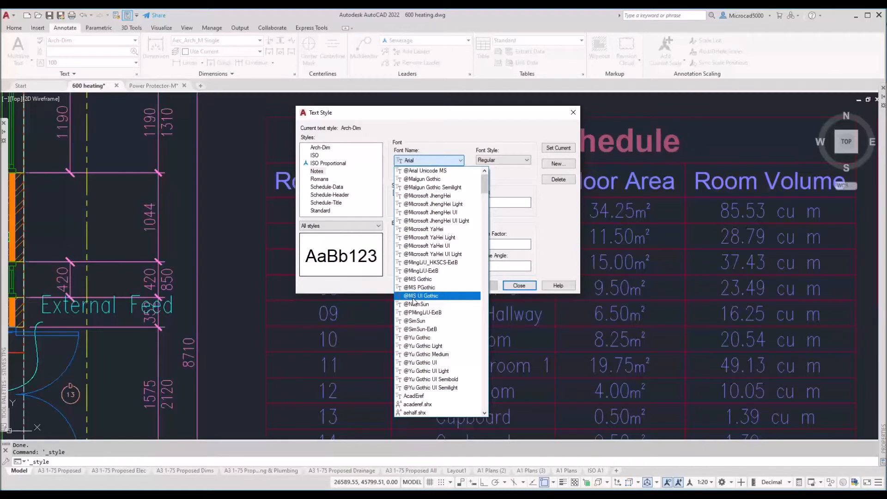
{"action": "left_click", "coordinate": [540, 226]}
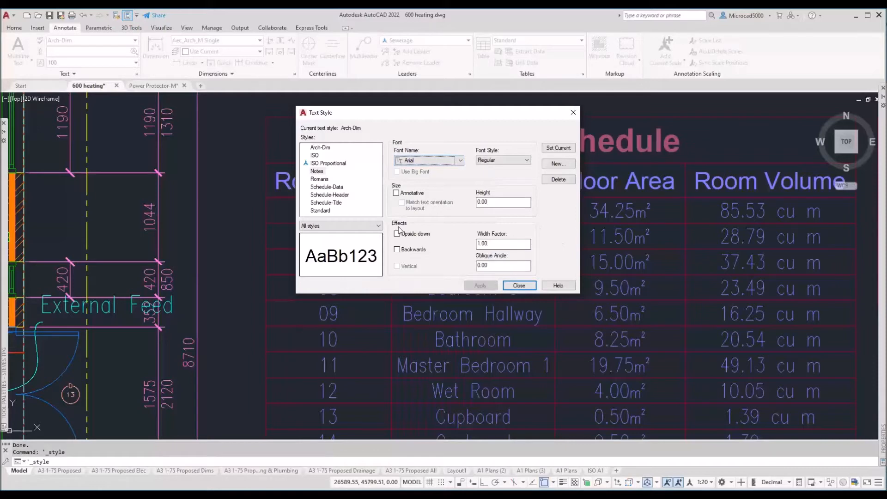
{"action": "left_click_drag", "start_coordinate": [415, 114], "coordinate": [372, 125]}
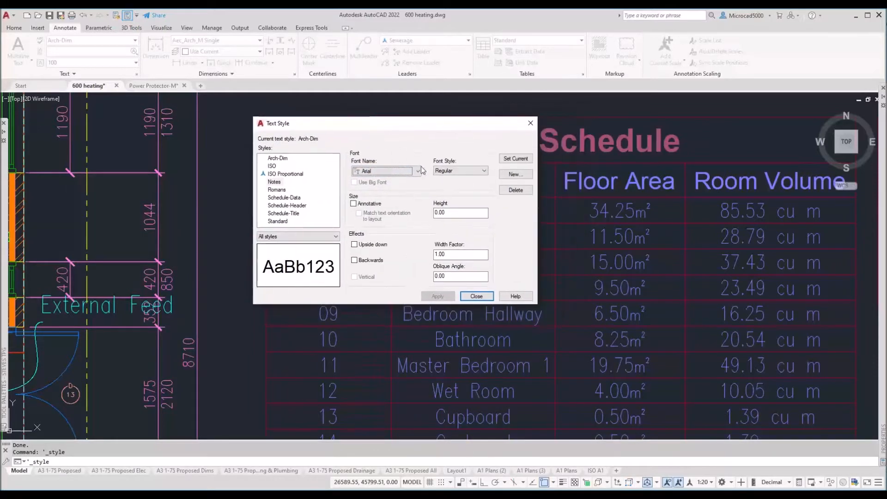
Step: Create a new text style named 'Test' and make it annotative
{"action": "left_click", "coordinate": [274, 181]}
{"action": "left_click", "coordinate": [506, 175]}
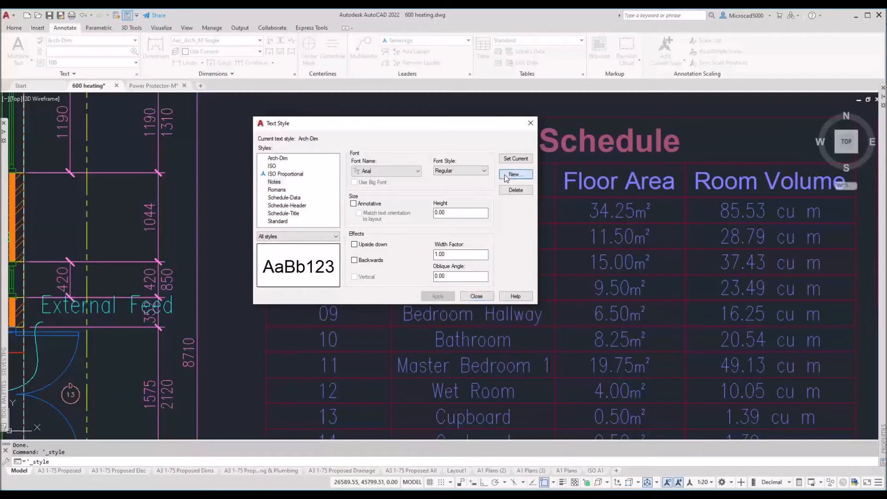
{"action": "type", "text": "Test"}
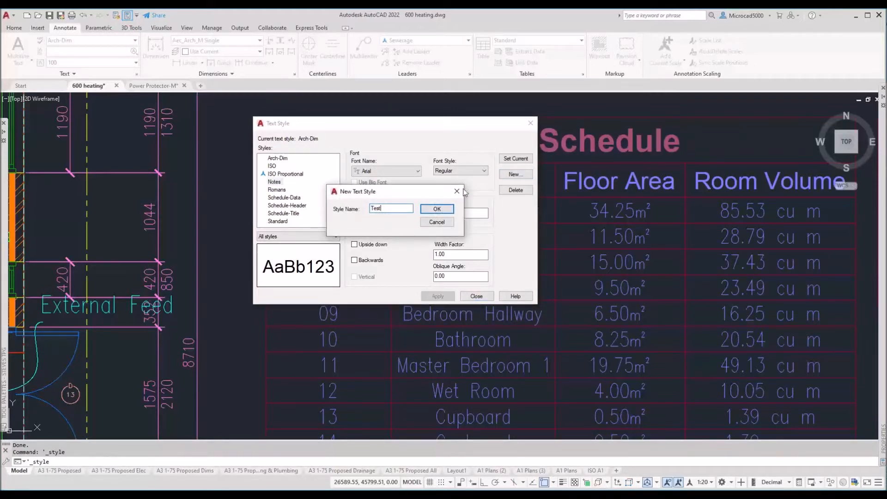
{"action": "left_click", "coordinate": [437, 209]}
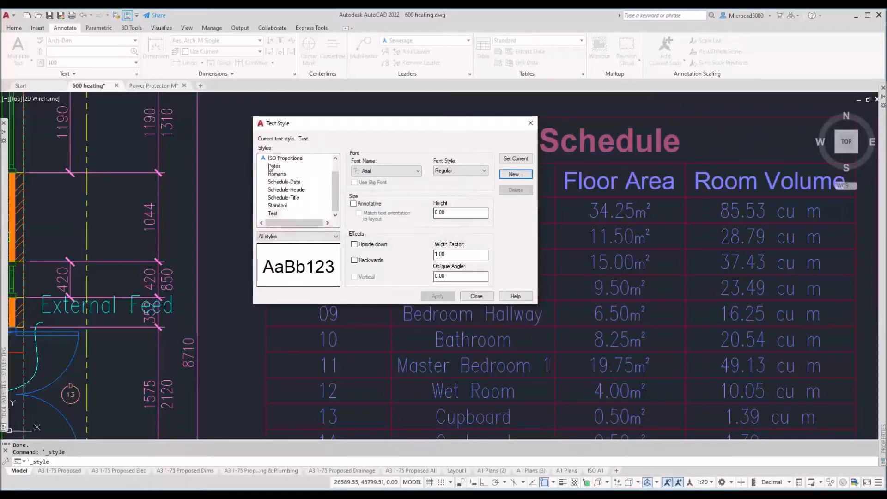
{"action": "key", "text": "ctrl"}
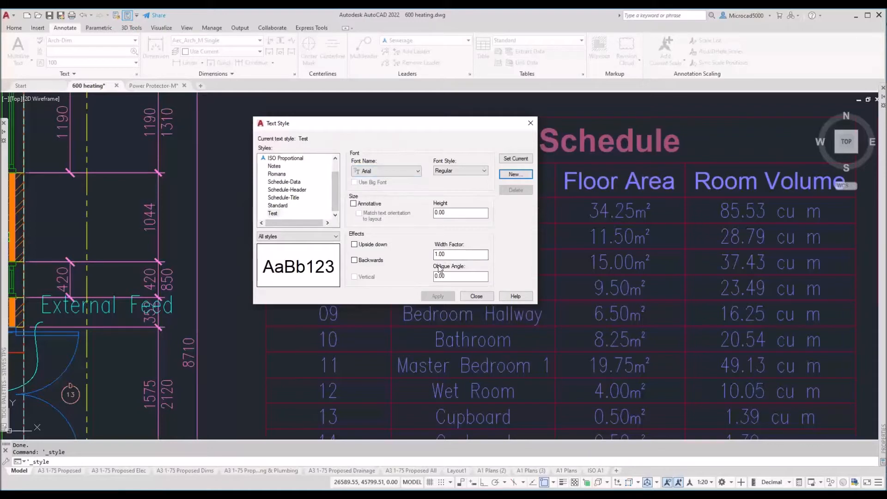
{"action": "left_click", "coordinate": [354, 204]}
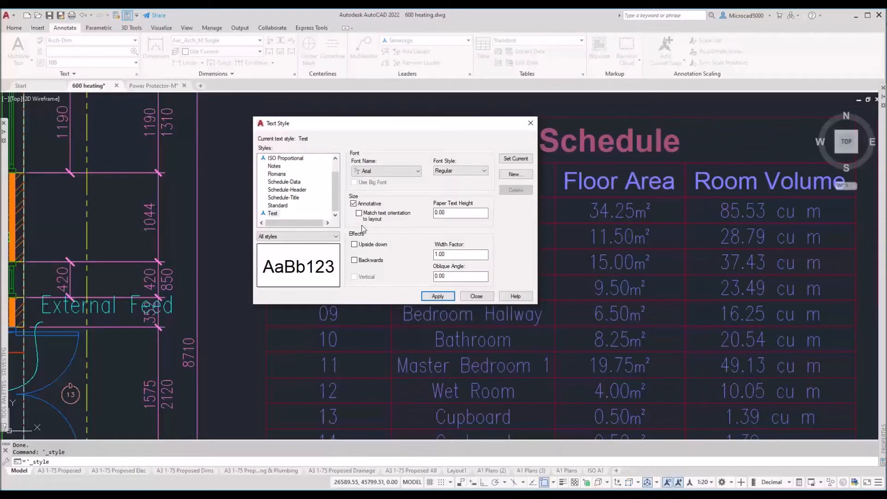
Step: Toggle Annotative off and back on for Test, then enter 4 as its paper text height
{"action": "left_click", "coordinate": [451, 213]}
{"action": "double_click", "coordinate": [450, 213]}
{"action": "left_click", "coordinate": [354, 204]}
{"action": "key", "text": "Return"}
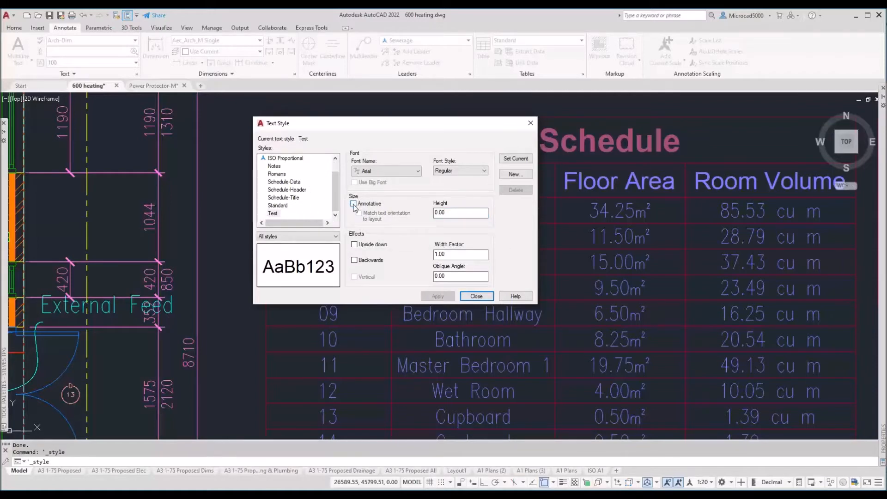
{"action": "left_click", "coordinate": [445, 214]}
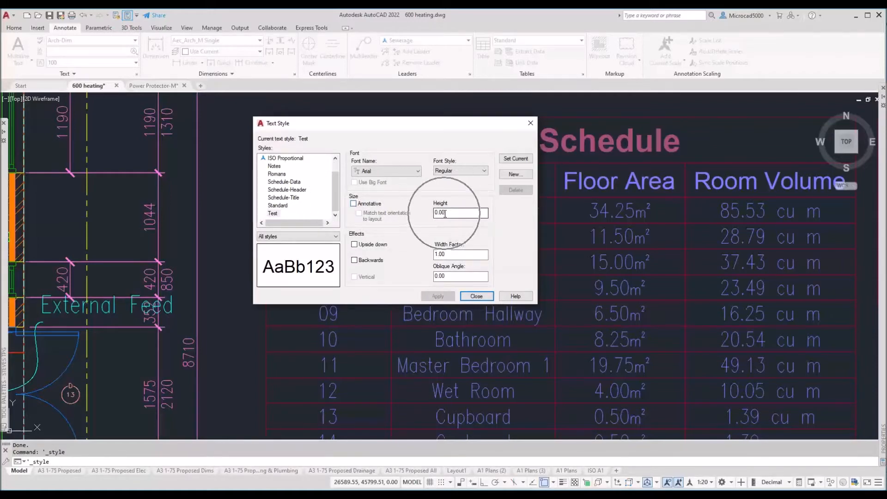
{"action": "left_click", "coordinate": [354, 204]}
{"action": "key", "text": "ctrl"}
{"action": "key", "text": "ctrl"}
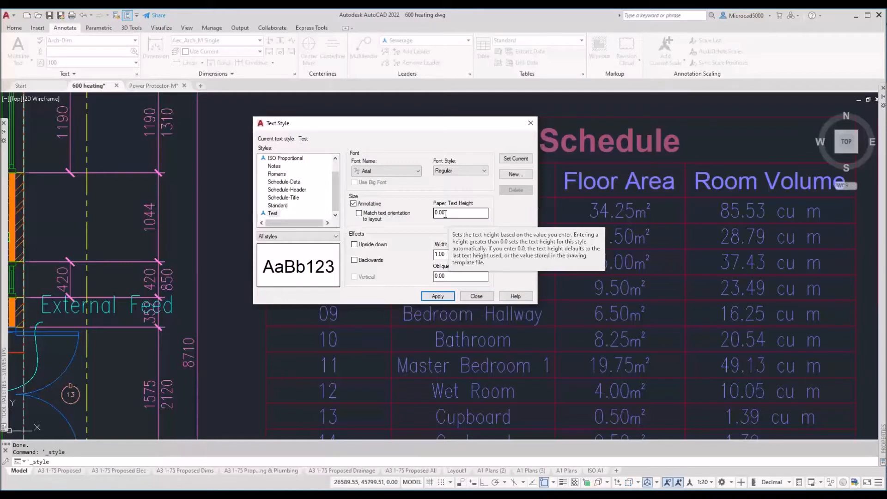
{"action": "left_click_drag", "start_coordinate": [445, 213], "coordinate": [422, 208]}
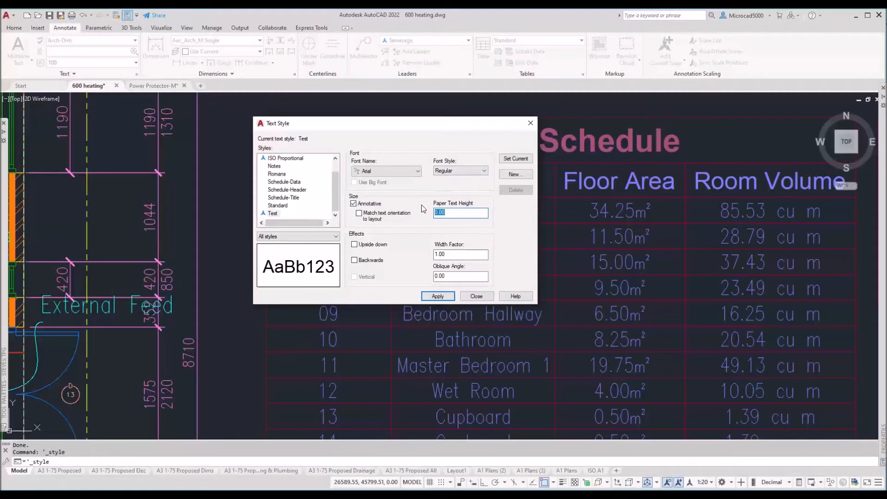
{"action": "type", "text": "4"}
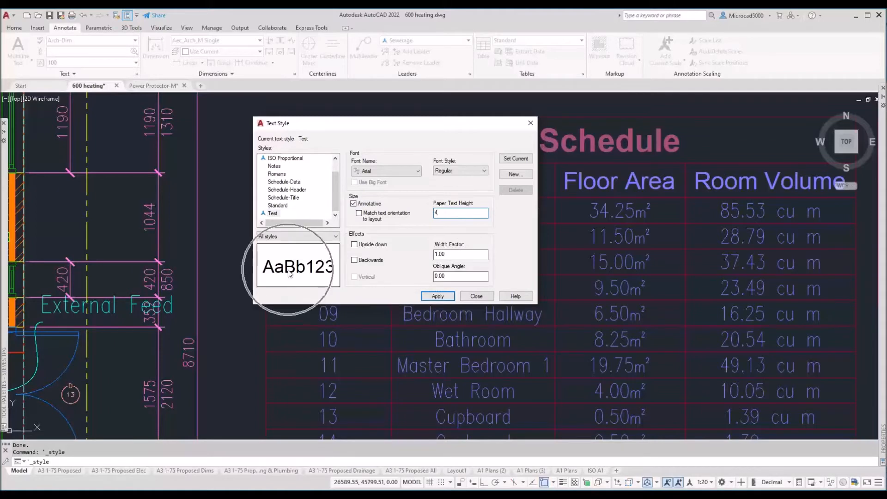
{"action": "double_click", "coordinate": [444, 254]}
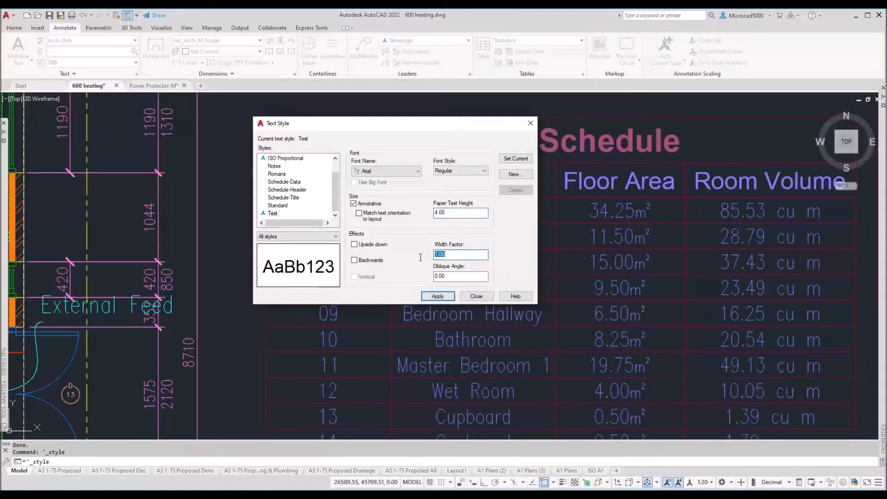
{"action": "type", "text": "2"}
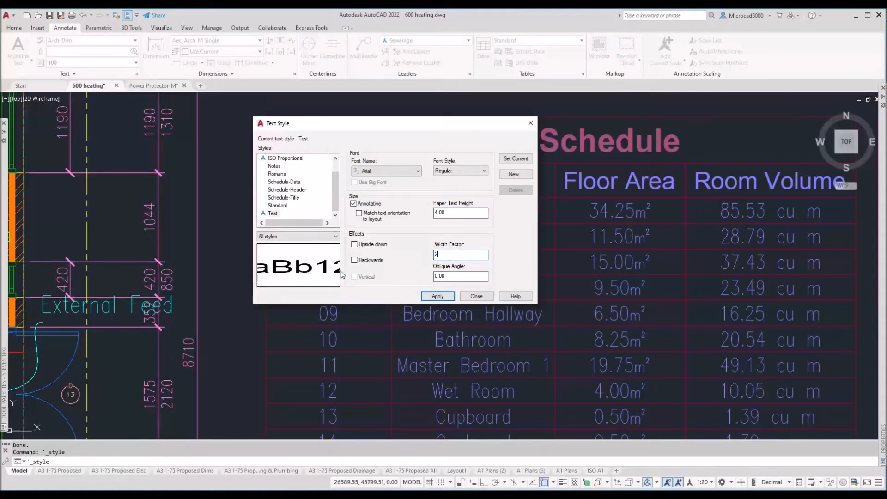
{"action": "left_click_drag", "start_coordinate": [439, 254], "coordinate": [424, 255]}
{"action": "type", "text": ".5"}
{"action": "key", "text": "ctrl"}
{"action": "key", "text": "ctrl"}
{"action": "key", "text": "ctrl"}
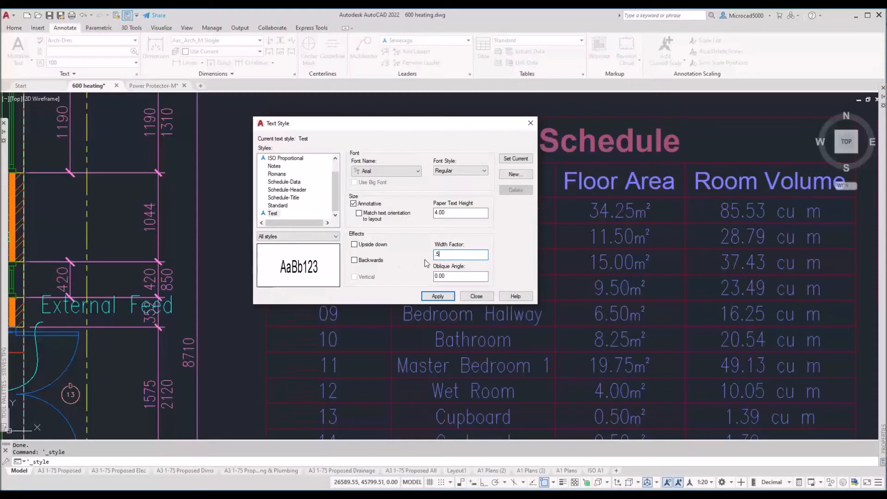
{"action": "type", "text": "1"}
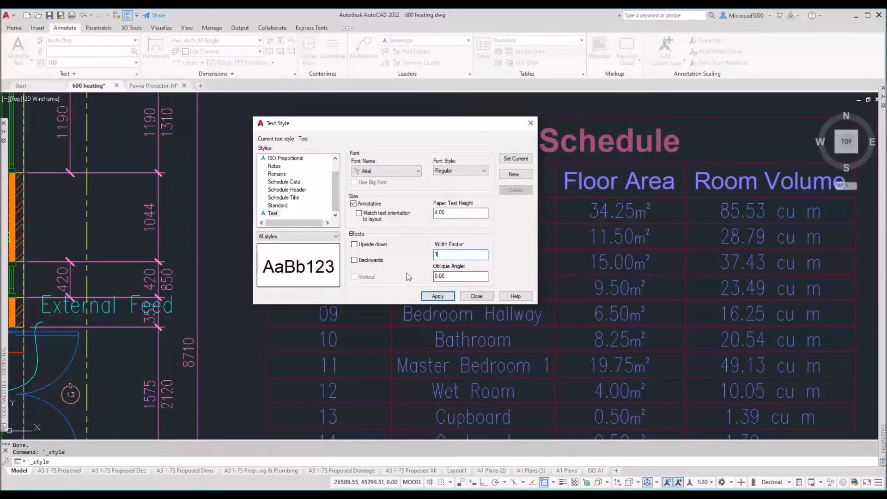
{"action": "key", "text": "Tab"}
Step: Set Test's oblique angle to 1 and turn off Annotative
{"action": "type", "text": "5"}
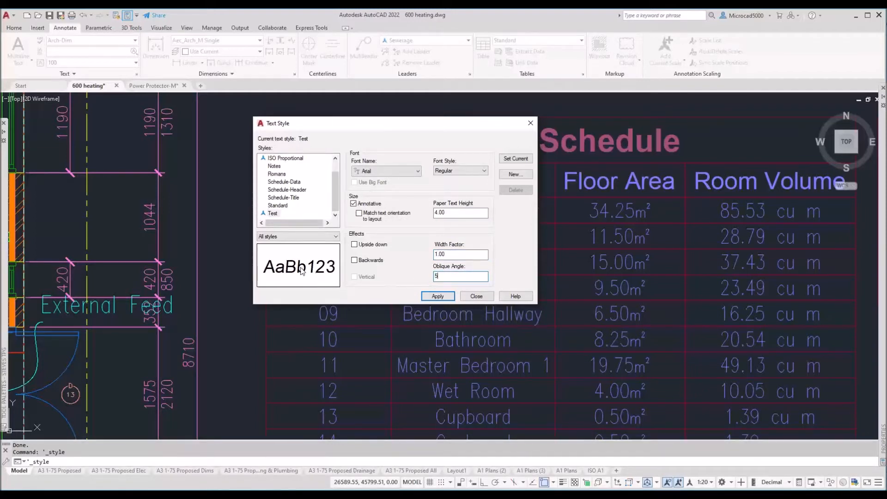
{"action": "type", "text": "1"}
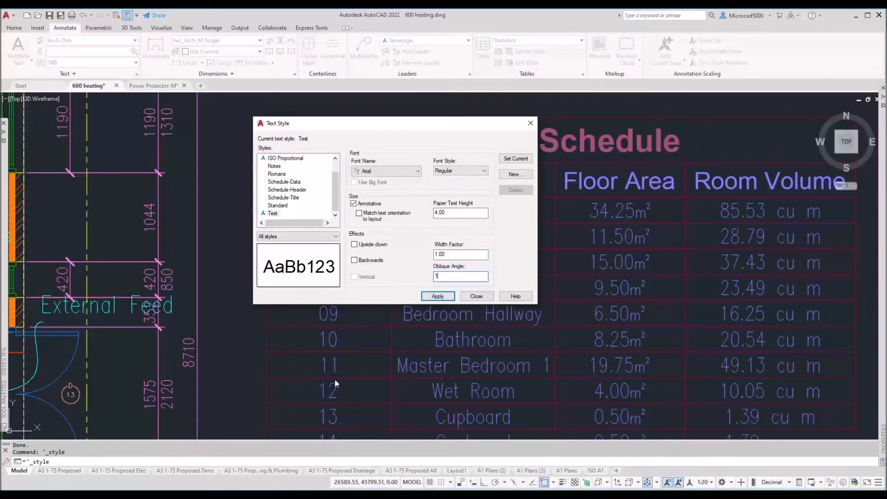
{"action": "left_click", "coordinate": [353, 204]}
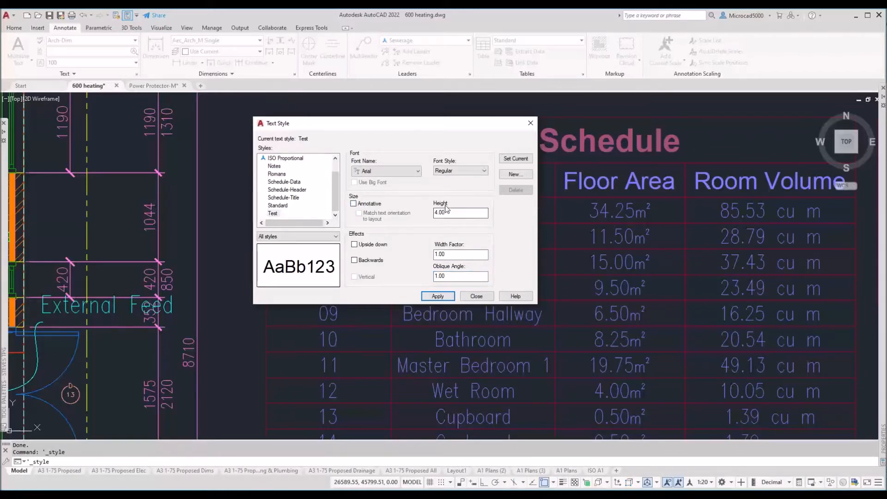
Step: Set Test's height to 0, re-enable Annotative, and enter 4 as the paper text height
{"action": "left_click_drag", "start_coordinate": [447, 212], "coordinate": [389, 208]}
{"action": "type", "text": "0"}
{"action": "left_click", "coordinate": [373, 204]}
{"action": "double_click", "coordinate": [452, 211]}
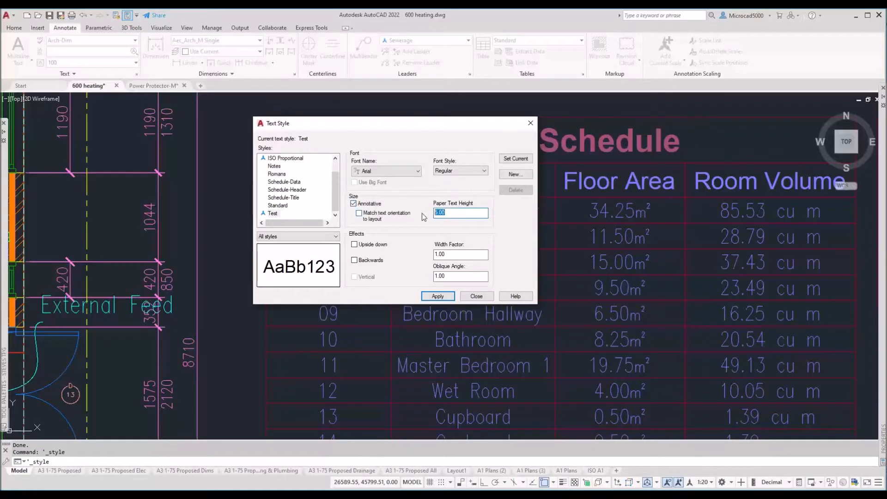
{"action": "type", "text": "4"}
Step: Apply the Test style, make it current, and close the Text Style dialog
{"action": "left_click", "coordinate": [437, 297]}
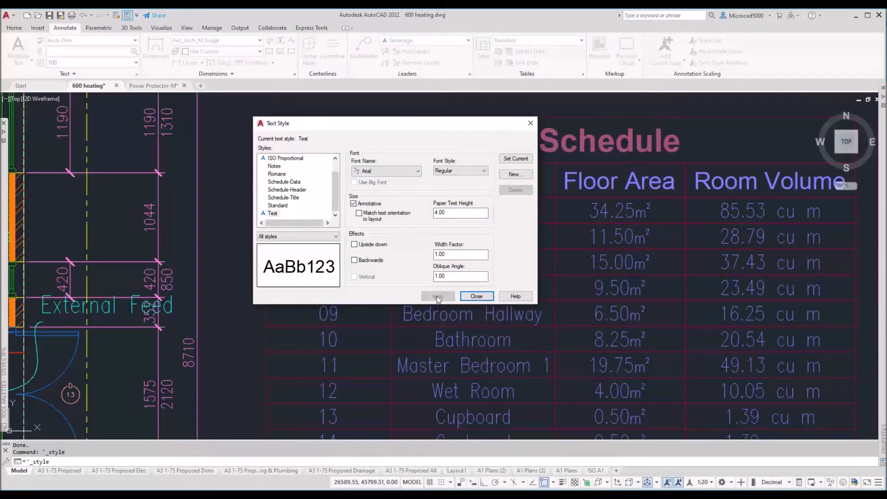
{"action": "left_click", "coordinate": [507, 159]}
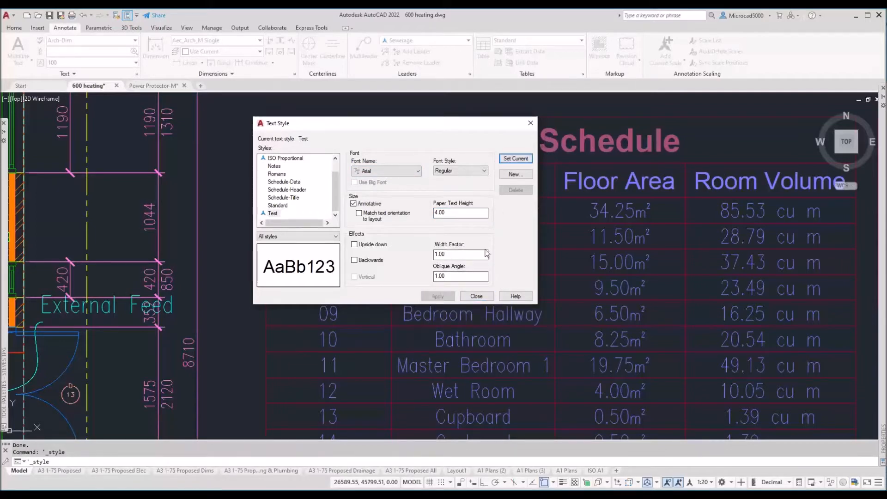
{"action": "left_click", "coordinate": [477, 296]}
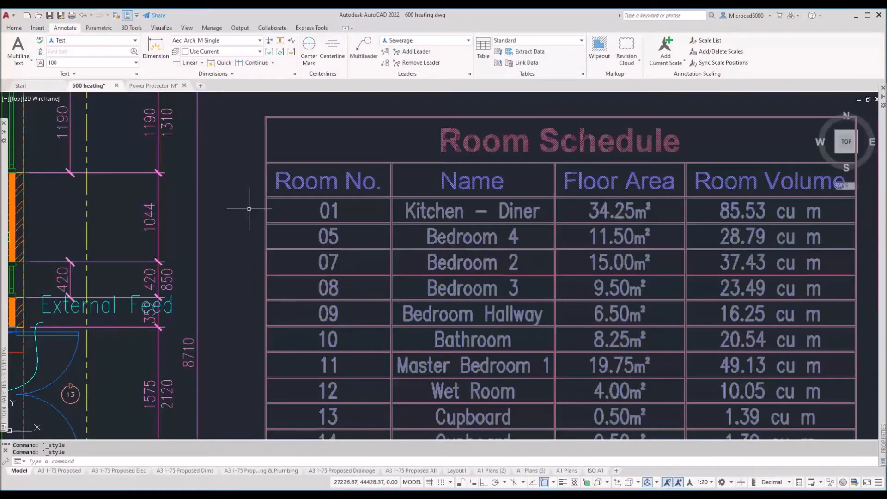
Step: Create a new text style named 'Test 2'
{"action": "scroll", "coordinate": [246, 208], "scroll_direction": "down", "scroll_amount": 4}
{"action": "scroll", "coordinate": [245, 222], "scroll_direction": "up", "scroll_amount": 5}
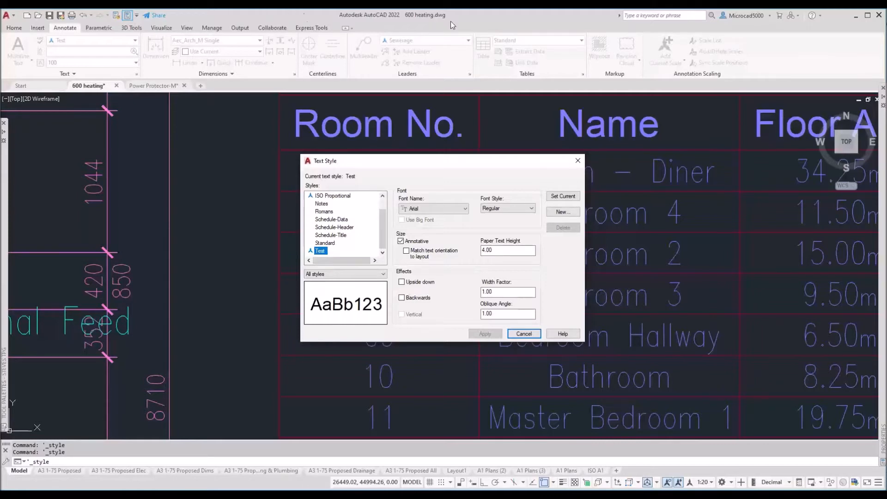
{"action": "left_click", "coordinate": [563, 211]}
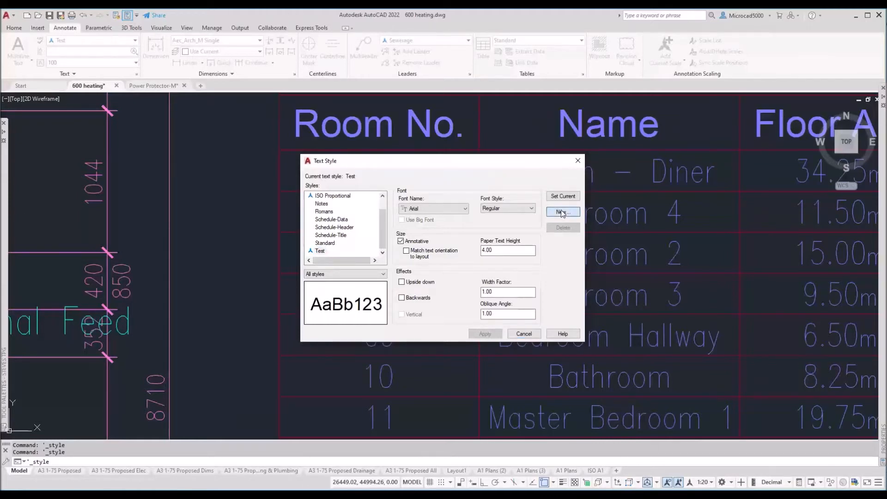
{"action": "type", "text": "T"}
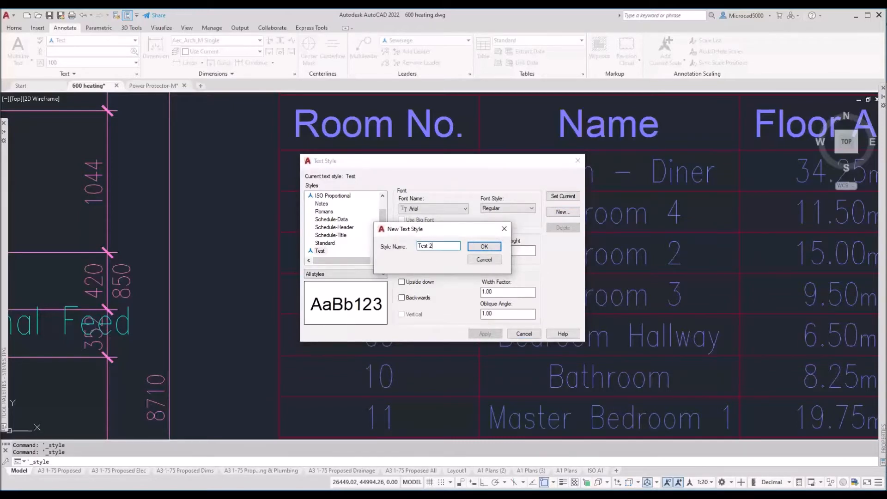
{"action": "type", "text": "est 2"}
{"action": "left_click", "coordinate": [484, 247]}
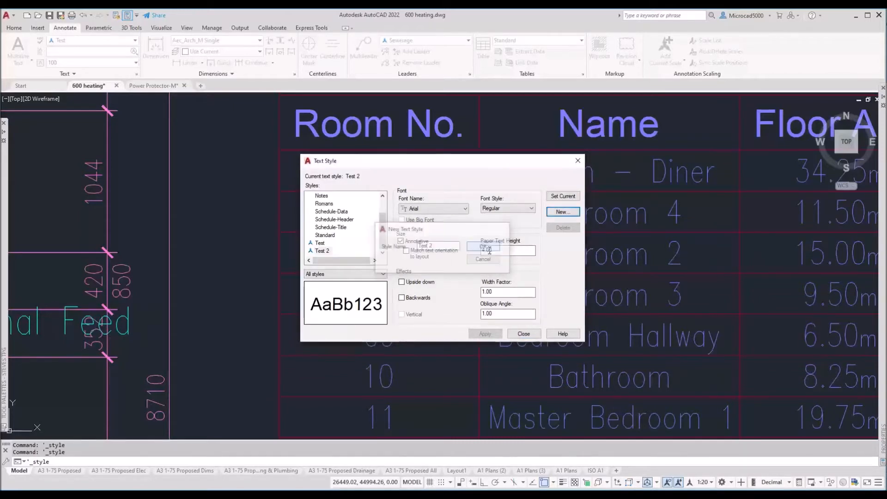
Step: Make Test 2 non-annotative with height 0, saving the change when switching back to Test
{"action": "left_click", "coordinate": [321, 243]}
{"action": "left_click", "coordinate": [322, 250]}
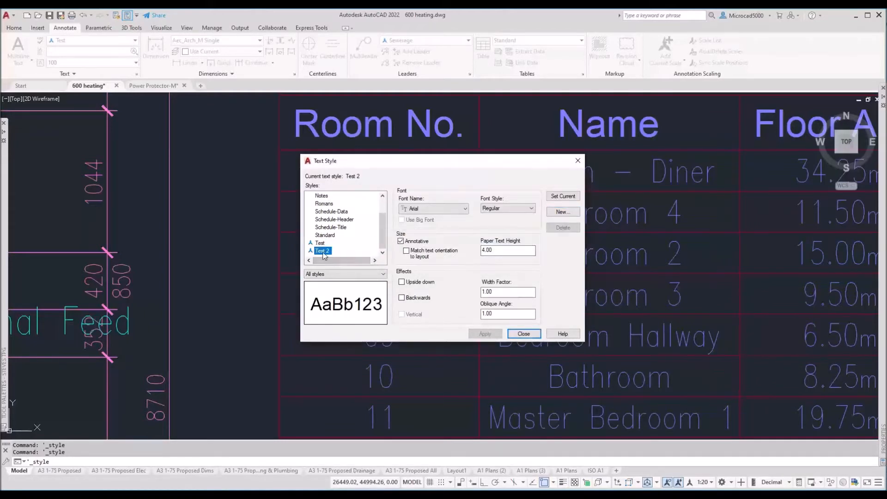
{"action": "left_click", "coordinate": [400, 241]}
{"action": "double_click", "coordinate": [493, 250]}
{"action": "type", "text": "0"}
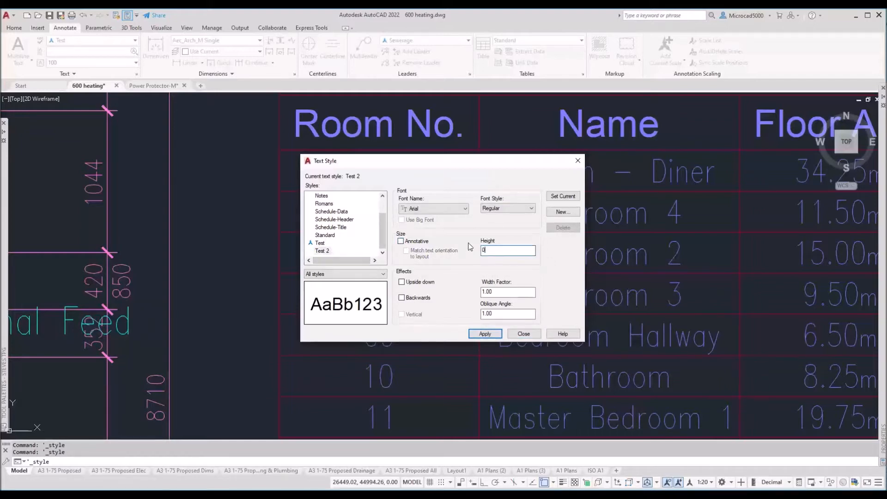
{"action": "left_click", "coordinate": [323, 245]}
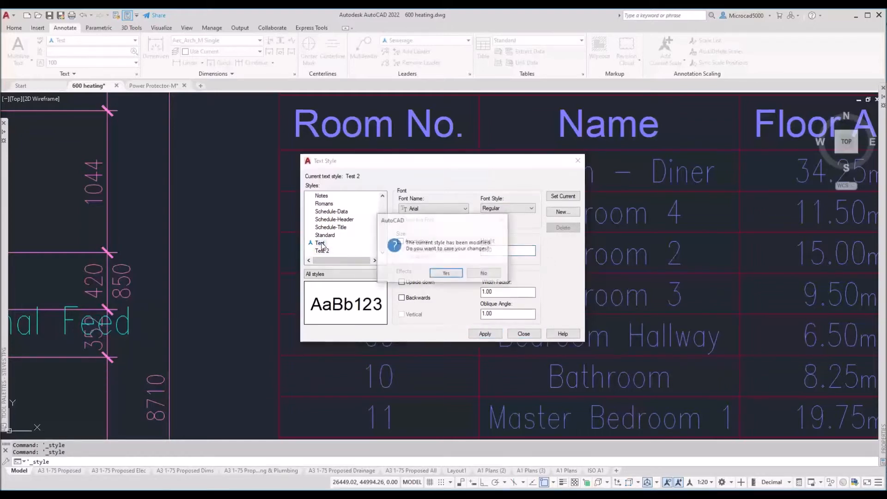
{"action": "left_click", "coordinate": [447, 276]}
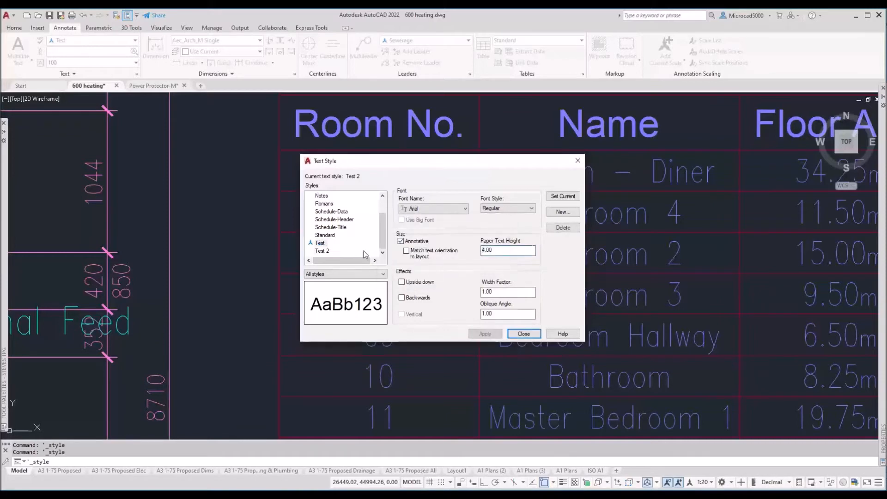
{"action": "left_click", "coordinate": [322, 245]}
{"action": "right_click", "coordinate": [321, 248]}
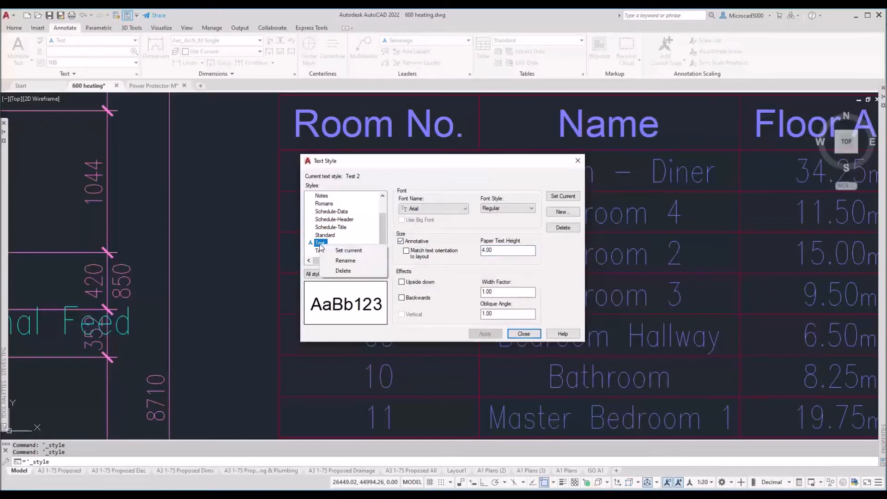
Step: Rename the Test style to 'Test Anno'
{"action": "left_click", "coordinate": [343, 262]}
{"action": "key", "text": "Right"}
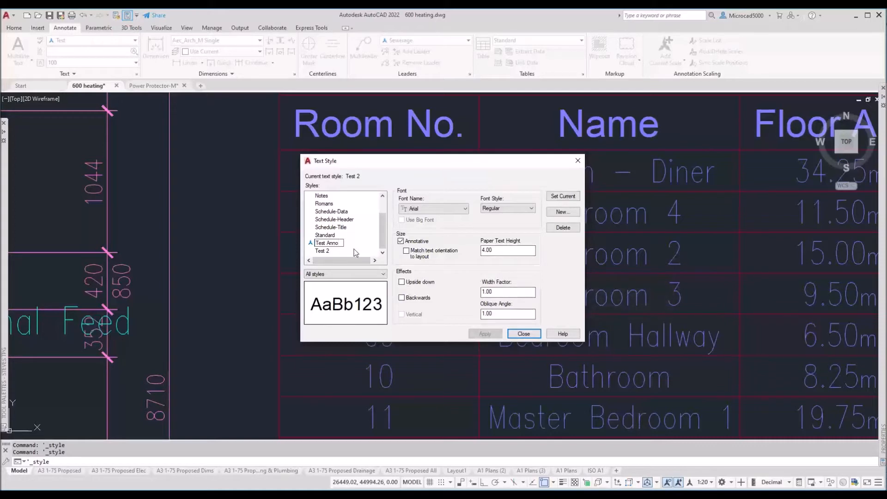
{"action": "left_click", "coordinate": [339, 251]}
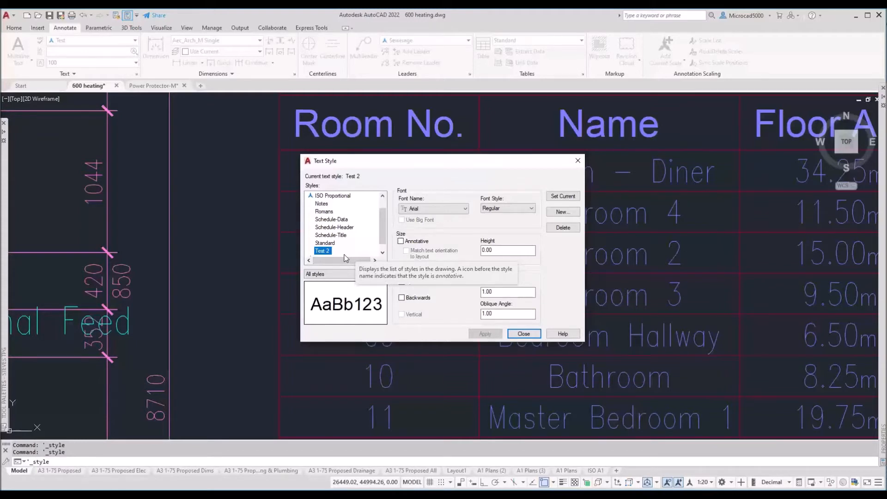
Step: Make Test 2 the current text style and close the Text Style dialog
{"action": "scroll", "coordinate": [387, 236], "scroll_direction": "down", "scroll_amount": 1}
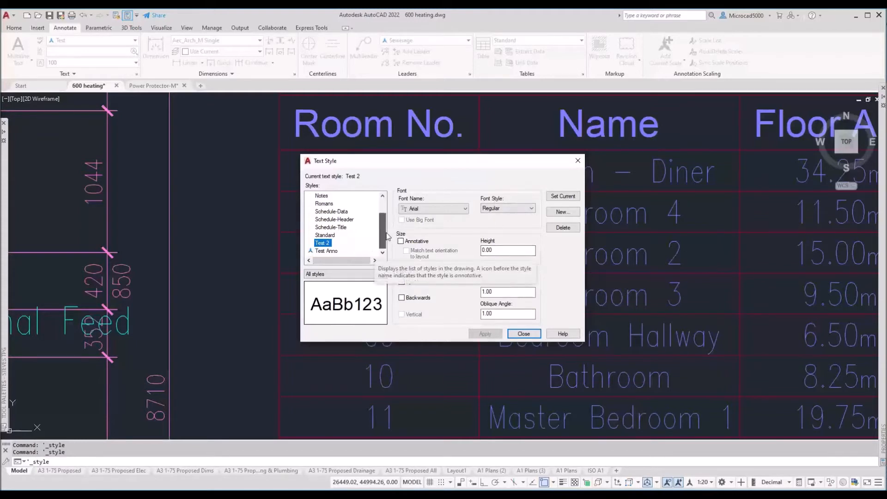
{"action": "left_click", "coordinate": [557, 197]}
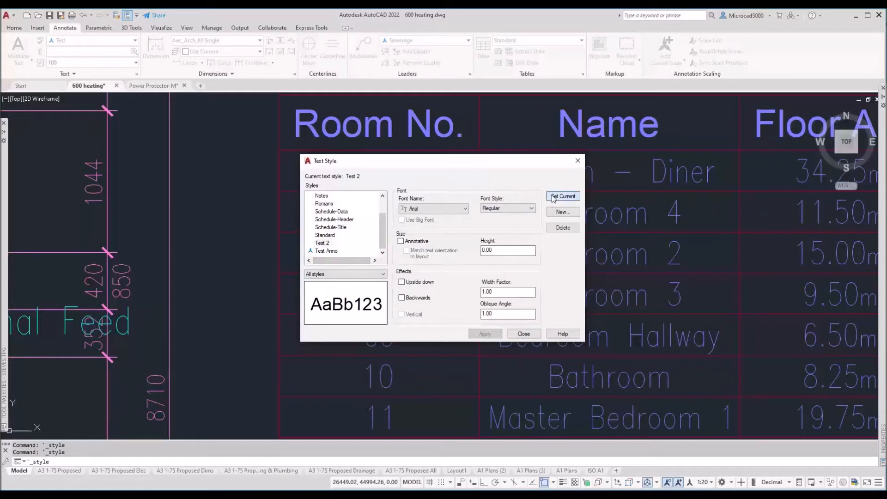
{"action": "left_click", "coordinate": [518, 332]}
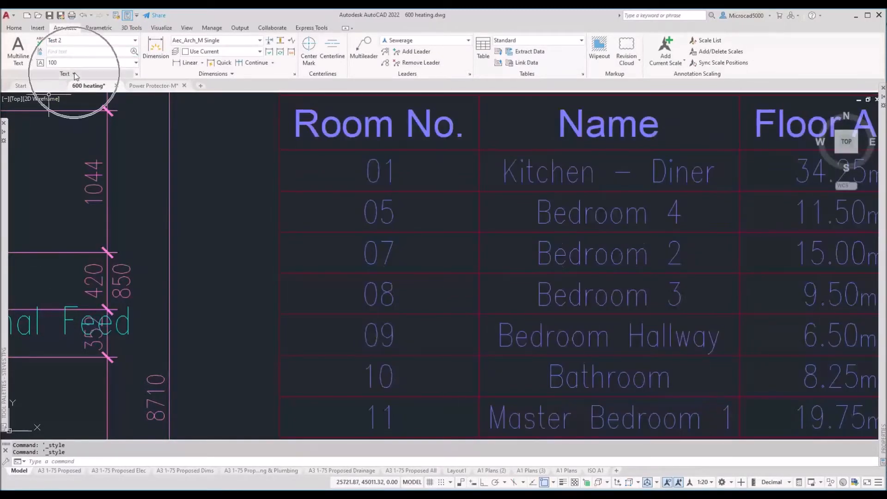
Step: Browse the text style gallery to Test Anno, then toggle annotative object visibility on the status bar
{"action": "left_click", "coordinate": [65, 41]}
{"action": "scroll", "coordinate": [140, 73], "scroll_direction": "up", "scroll_amount": 2}
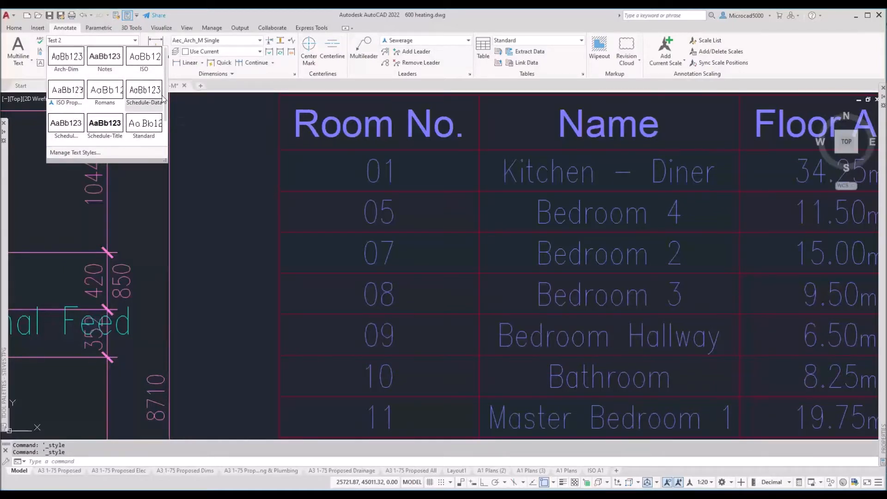
{"action": "scroll", "coordinate": [165, 116], "scroll_direction": "down", "scroll_amount": 2}
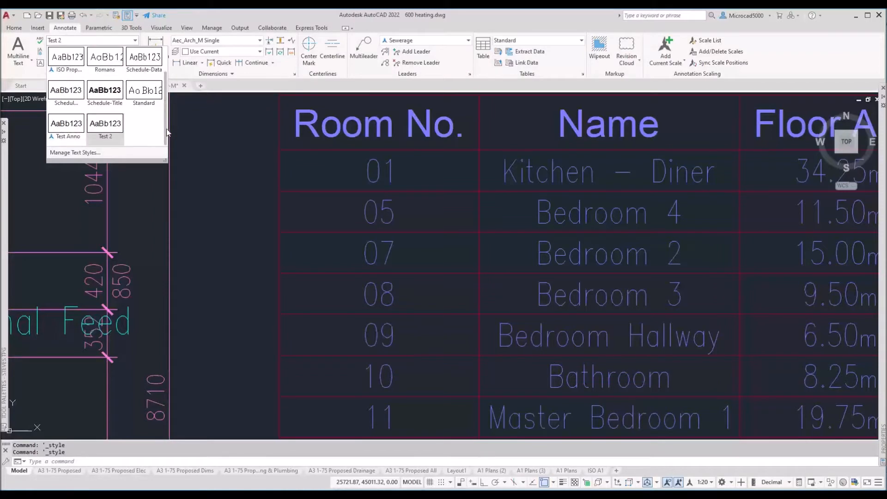
{"action": "left_click", "coordinate": [54, 144]}
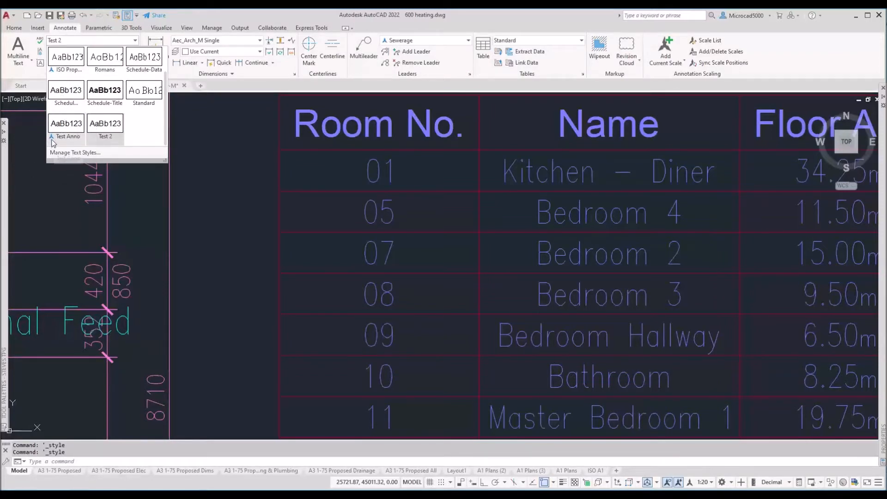
{"action": "left_click", "coordinate": [53, 144]}
{"action": "left_click", "coordinate": [53, 144]}
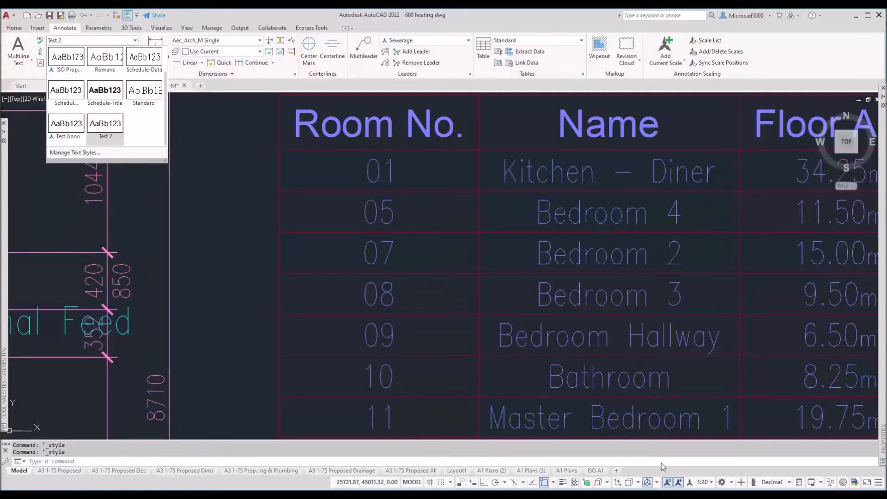
{"action": "left_click", "coordinate": [668, 485]}
Step: Close the style gallery, zoom to the Amendments notes, and show the Multiline Text options
{"action": "left_click", "coordinate": [200, 207]}
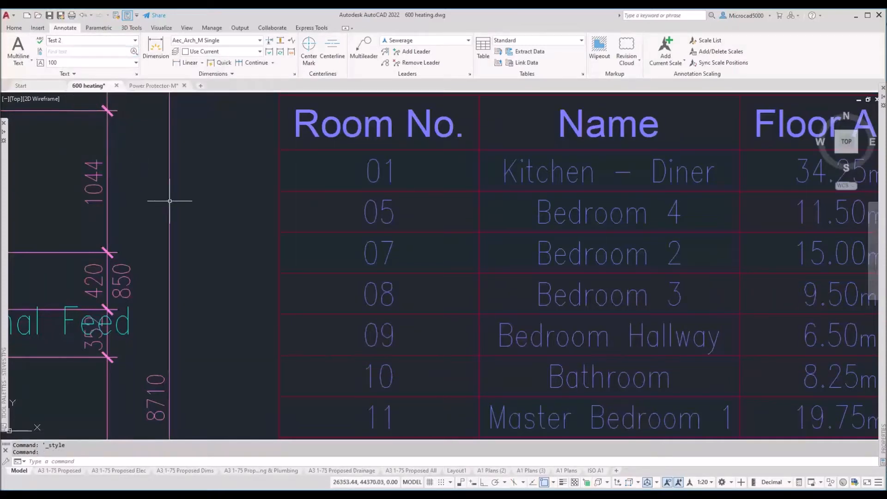
{"action": "scroll", "coordinate": [204, 212], "scroll_direction": "down", "scroll_amount": 10}
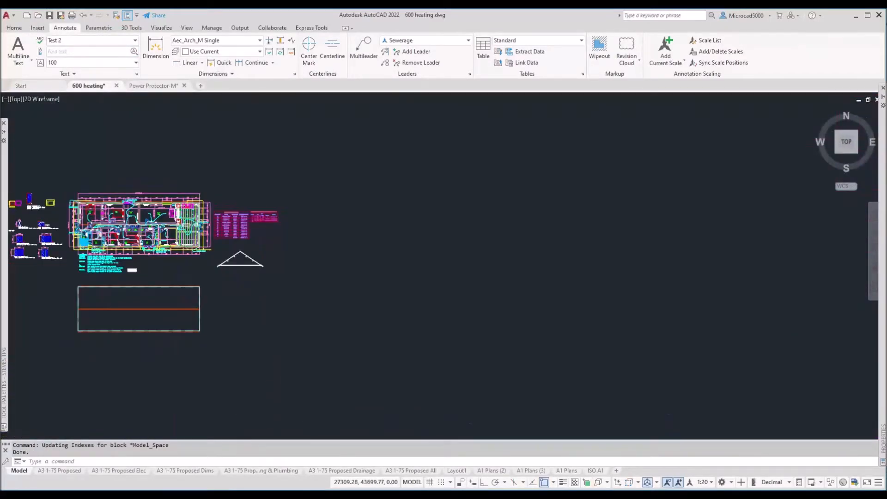
{"action": "middle_click", "coordinate": [204, 222]}
{"action": "middle_click", "coordinate": [203, 222]}
{"action": "scroll", "coordinate": [371, 239], "scroll_direction": "up", "scroll_amount": 2}
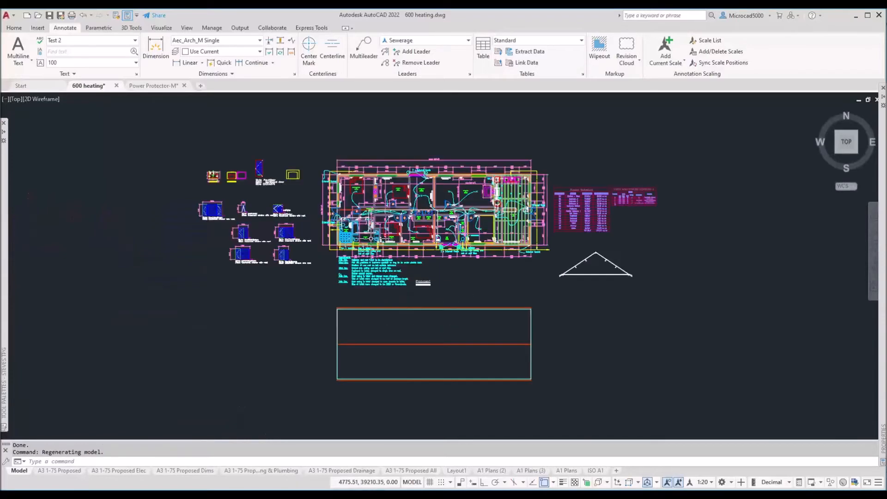
{"action": "scroll", "coordinate": [365, 242], "scroll_direction": "up", "scroll_amount": 1}
{"action": "scroll", "coordinate": [288, 293], "scroll_direction": "up", "scroll_amount": 1}
{"action": "mouse_move", "coordinate": [288, 292]}
{"action": "middle_mouse_down"}
{"action": "mouse_move", "coordinate": [326, 259]}
{"action": "mouse_move", "coordinate": [365, 254]}
{"action": "middle_mouse_up"}
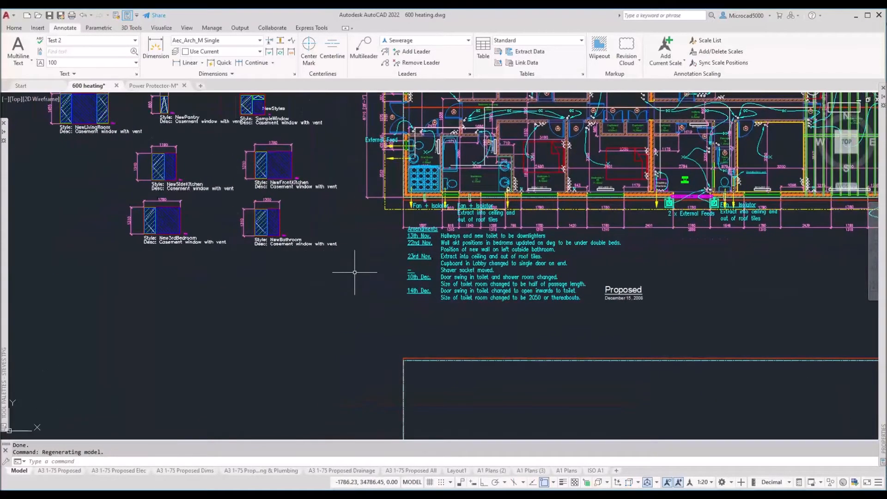
{"action": "left_click", "coordinate": [19, 65]}
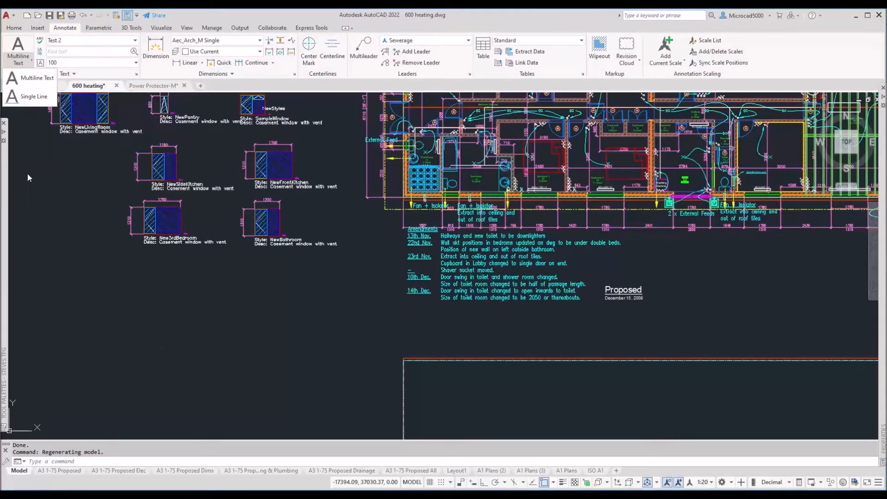
Step: Move the Amendments notes left so they sit beneath the window details
{"action": "left_click", "coordinate": [294, 339]}
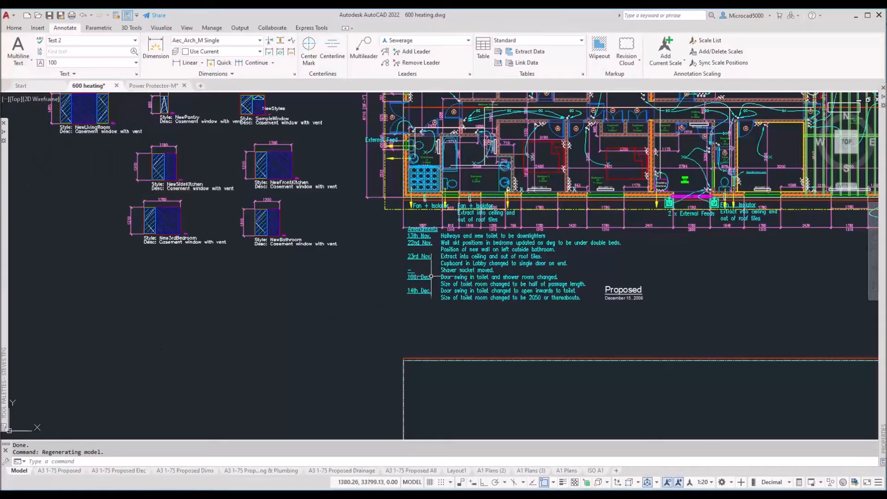
{"action": "left_click", "coordinate": [422, 265]}
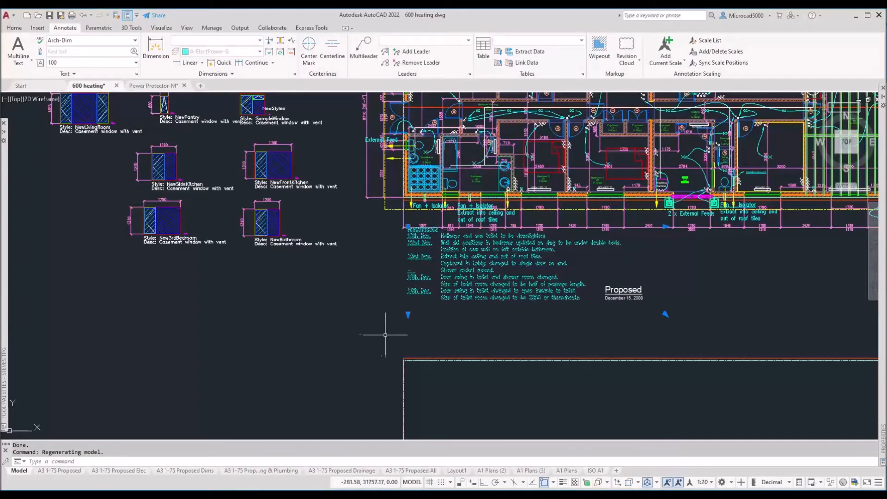
{"action": "left_click", "coordinate": [408, 227]}
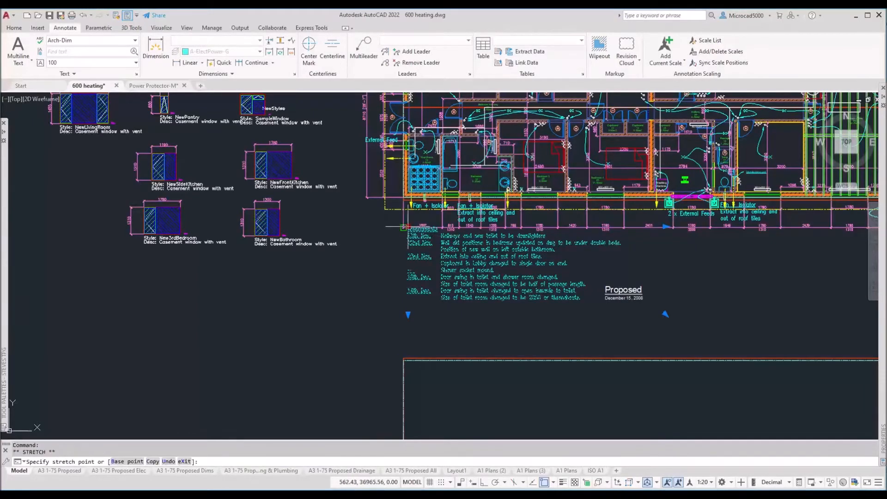
{"action": "left_click", "coordinate": [187, 301]}
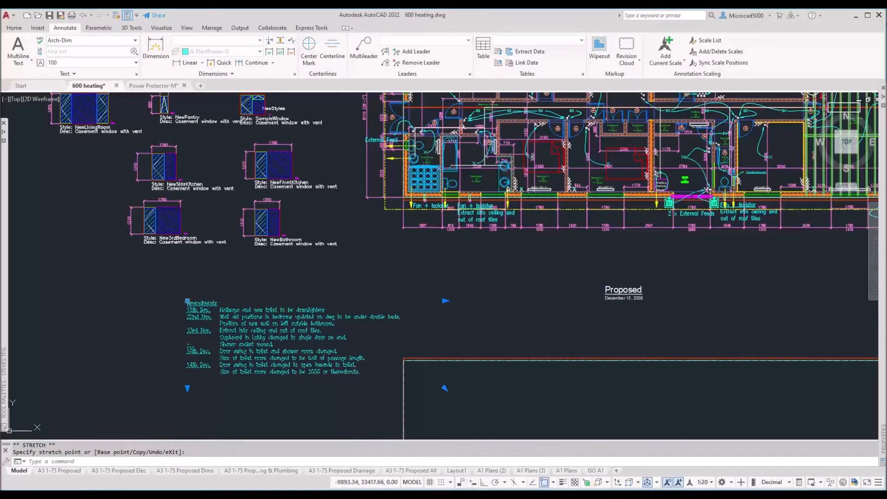
{"action": "left_click", "coordinate": [188, 300]}
{"action": "left_click", "coordinate": [244, 265]}
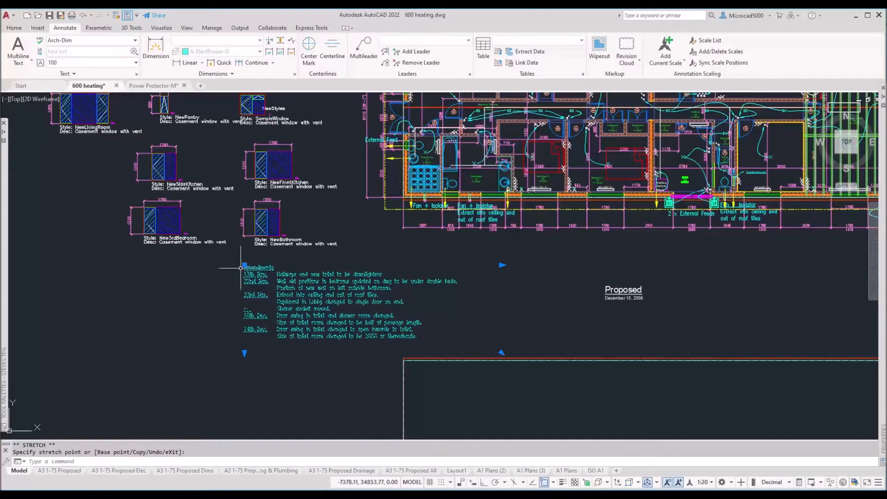
{"action": "scroll", "coordinate": [244, 266], "scroll_direction": "up", "scroll_amount": 8}
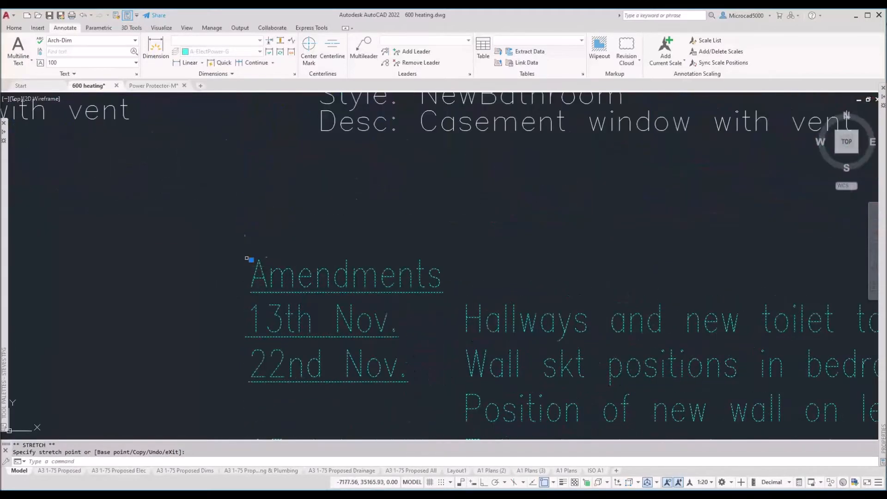
{"action": "left_click", "coordinate": [166, 186]}
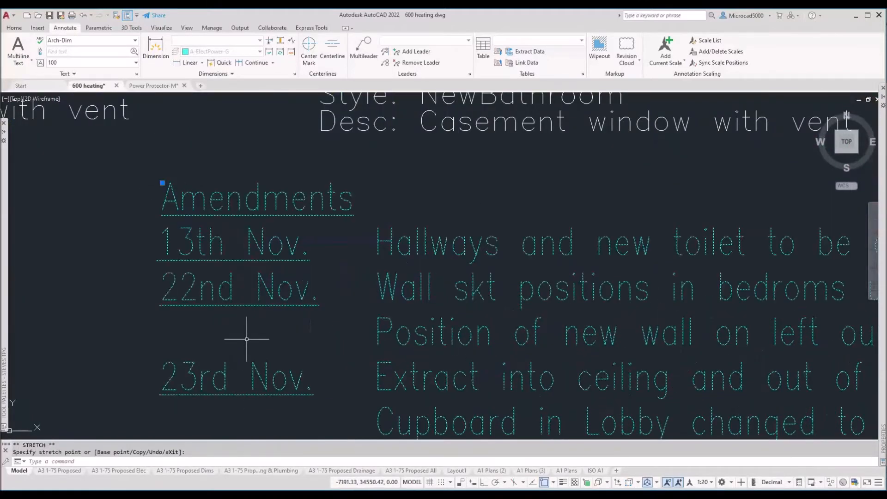
Step: Drag the notes' width grips so the text box widens and the lines rewrap
{"action": "scroll", "coordinate": [262, 340], "scroll_direction": "down", "scroll_amount": 7}
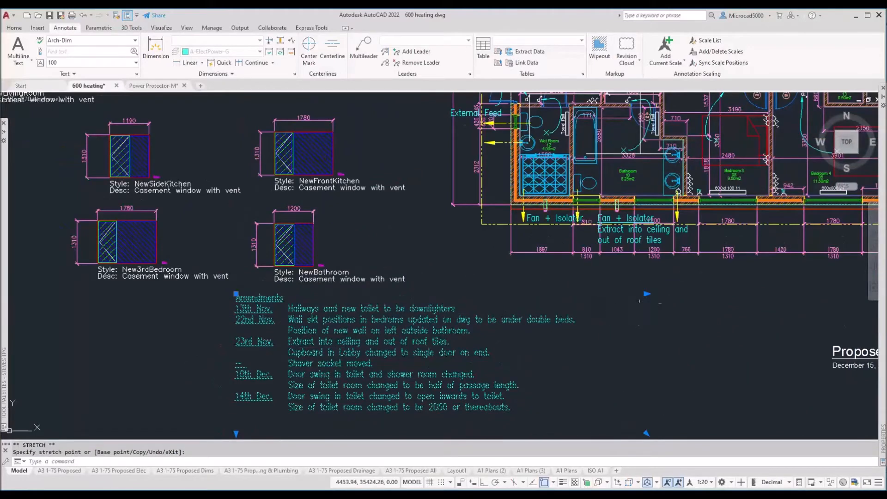
{"action": "left_click", "coordinate": [646, 294]}
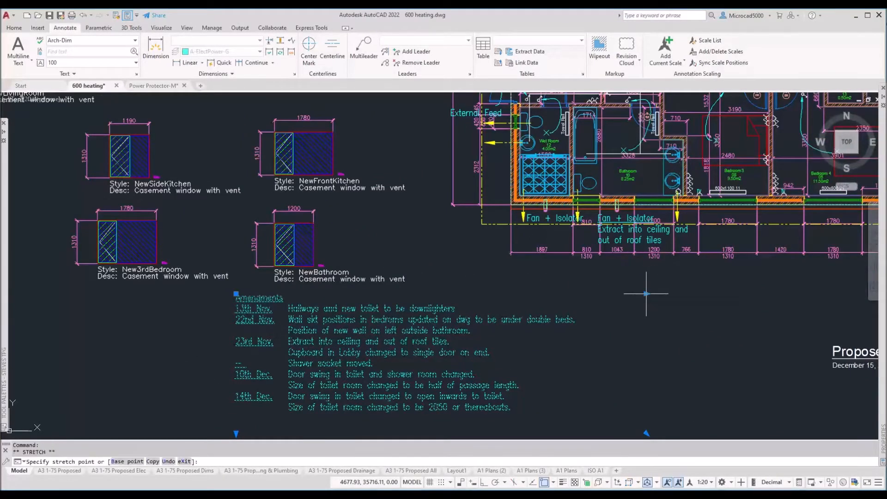
{"action": "left_click", "coordinate": [436, 289]}
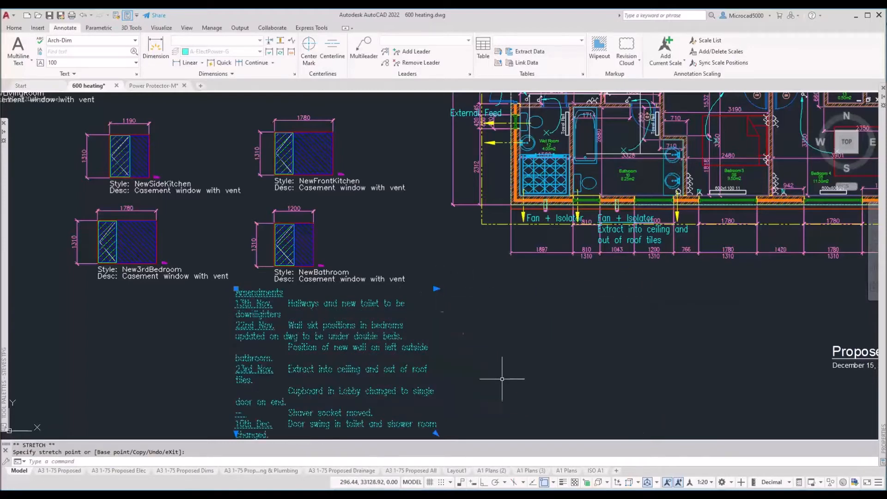
{"action": "scroll", "coordinate": [452, 305], "scroll_direction": "down", "scroll_amount": 3}
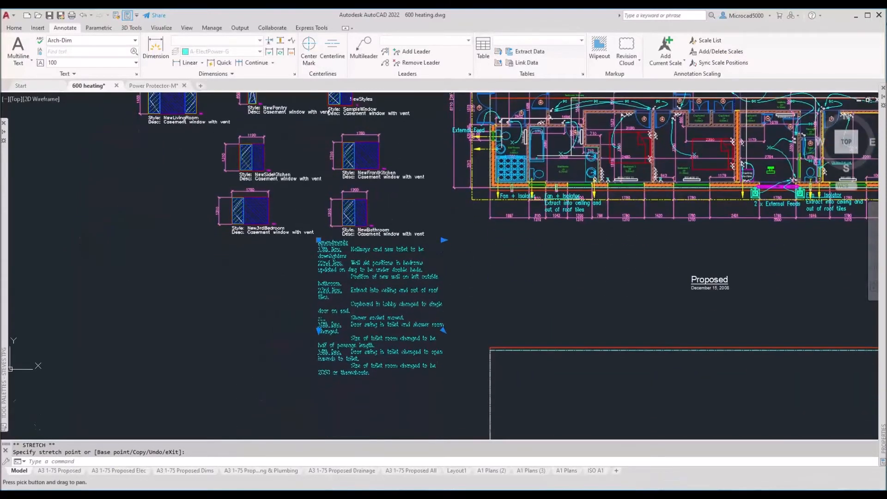
{"action": "left_click", "coordinate": [444, 240]}
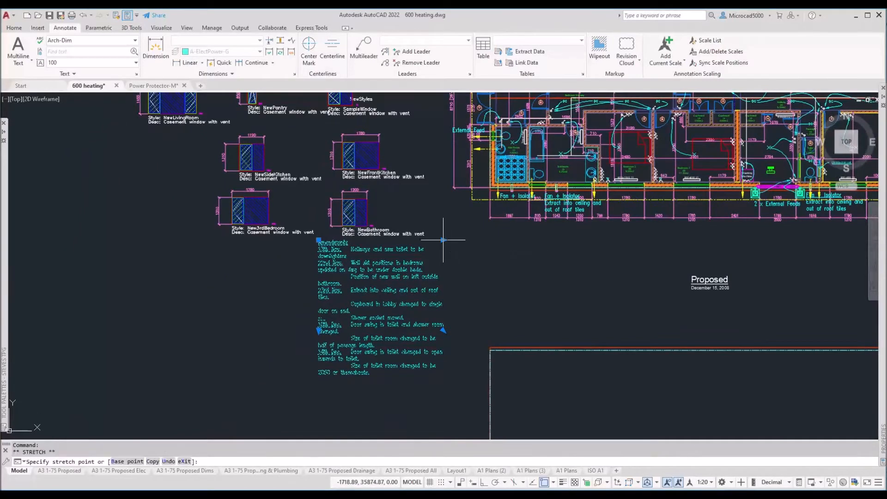
{"action": "left_click", "coordinate": [483, 251]}
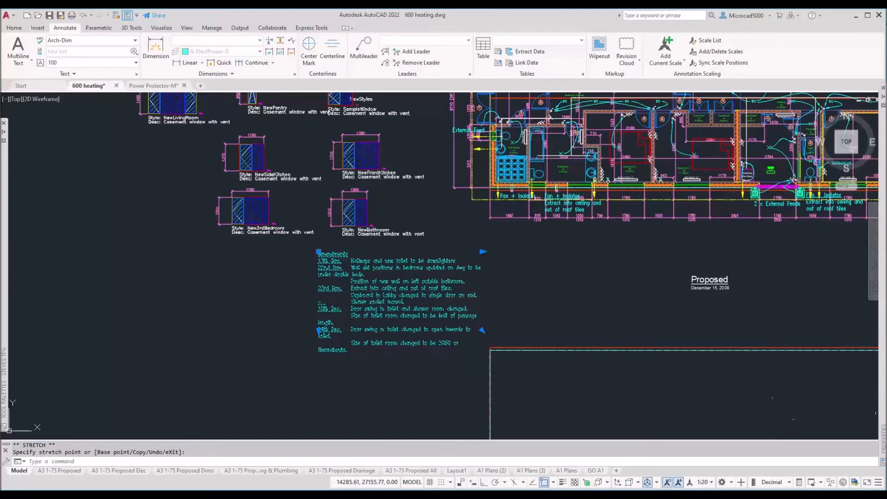
Step: Give the Amendments notes Dynamic Columns with Auto Height in Column Settings
{"action": "mouse_move", "coordinate": [883, 370]}
{"action": "left_click", "coordinate": [796, 333]}
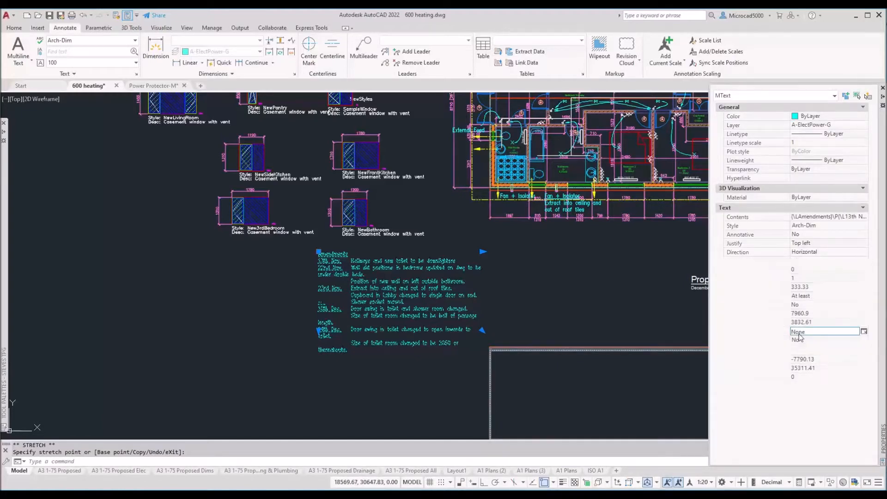
{"action": "left_click", "coordinate": [863, 332]}
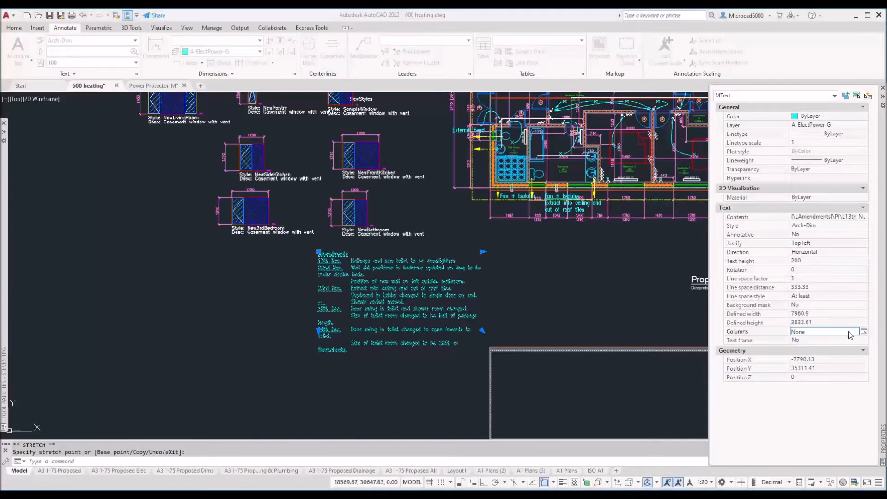
{"action": "left_click", "coordinate": [370, 217]}
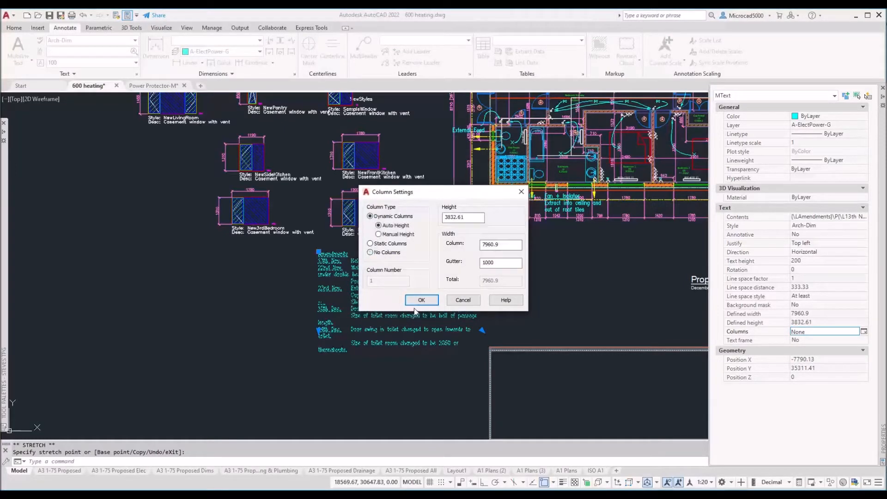
{"action": "left_click", "coordinate": [422, 300]}
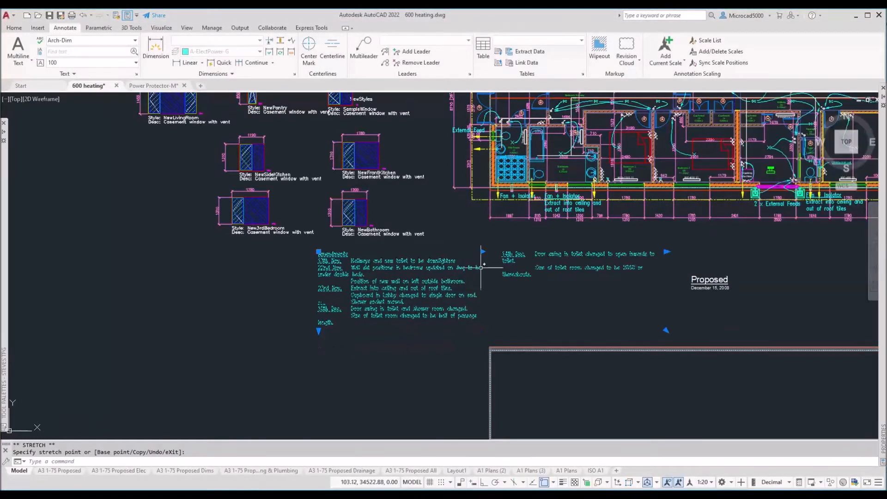
Step: Stretch the notes' column height and width grips to rearrange the columns
{"action": "left_click", "coordinate": [319, 328]}
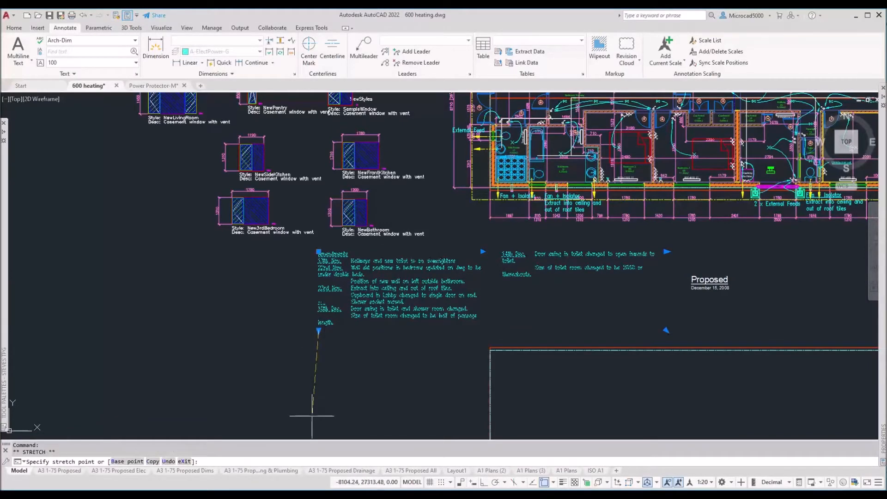
{"action": "left_click", "coordinate": [309, 415]}
{"action": "middle_click_drag", "start_coordinate": [309, 357], "coordinate": [267, 277]}
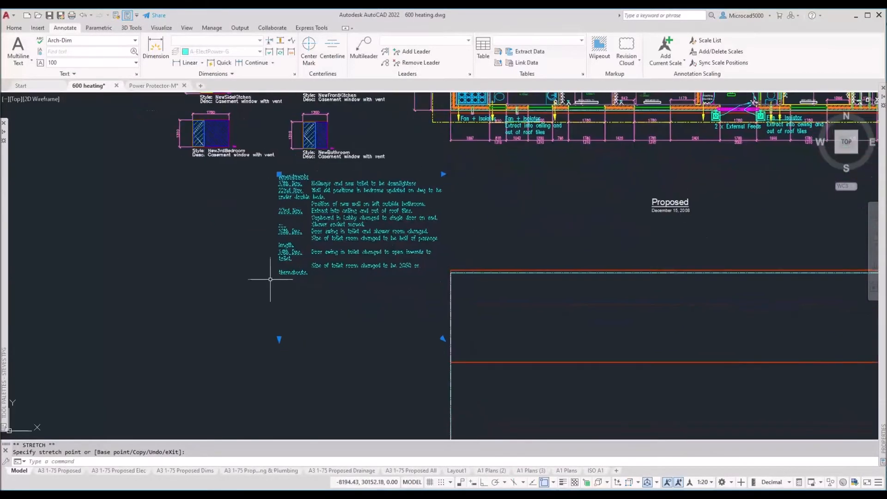
{"action": "left_click", "coordinate": [444, 174]}
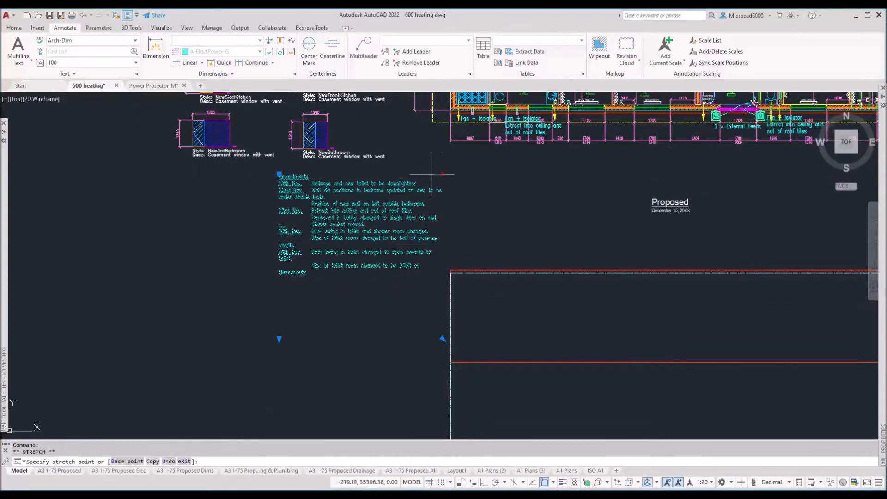
{"action": "left_click", "coordinate": [390, 179]}
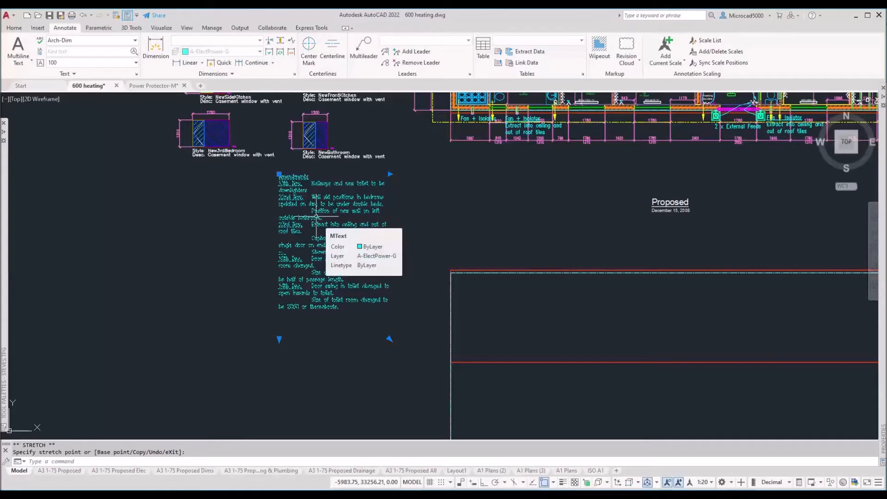
{"action": "left_click", "coordinate": [280, 339]}
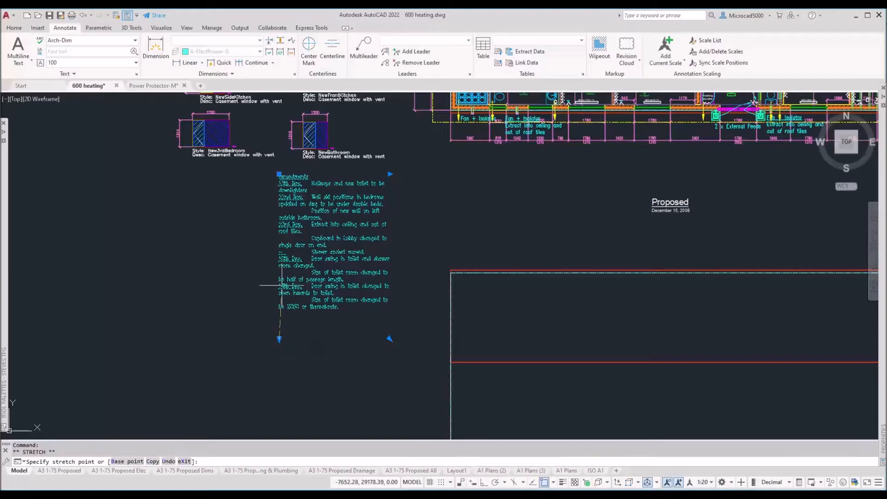
{"action": "left_click", "coordinate": [282, 238]}
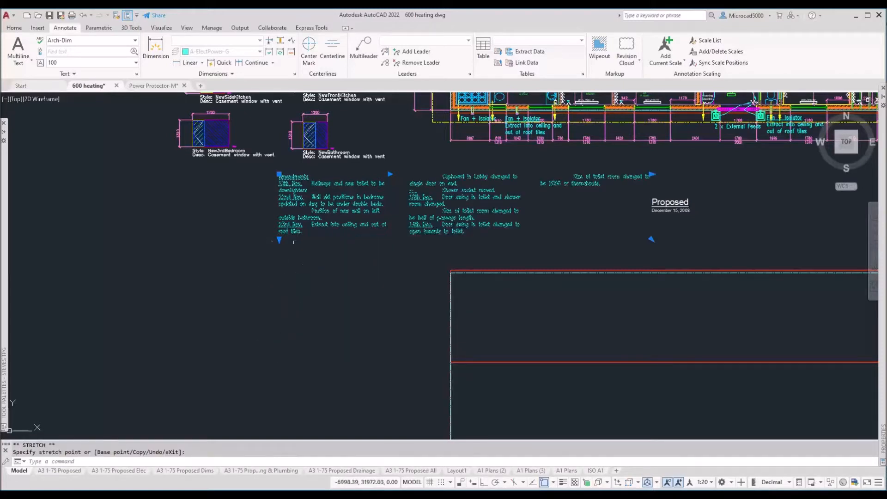
{"action": "left_click", "coordinate": [280, 240]}
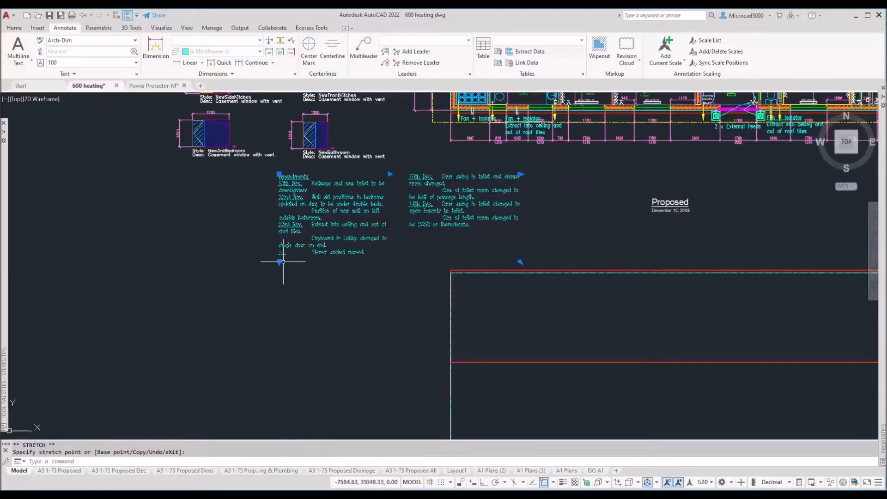
{"action": "scroll", "coordinate": [481, 157], "scroll_direction": "up", "scroll_amount": 2}
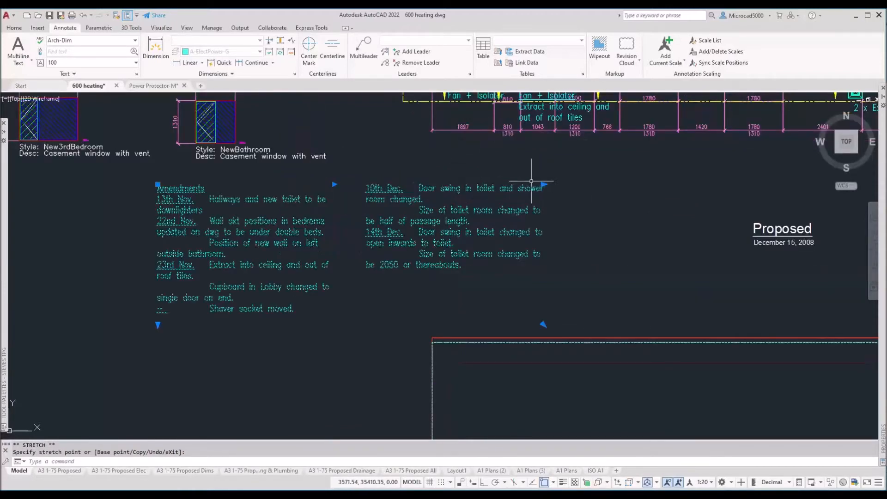
Step: Adjust column spacing and width, then lengthen the notes into one tall column
{"action": "left_click", "coordinate": [547, 184]}
{"action": "left_click", "coordinate": [695, 189]}
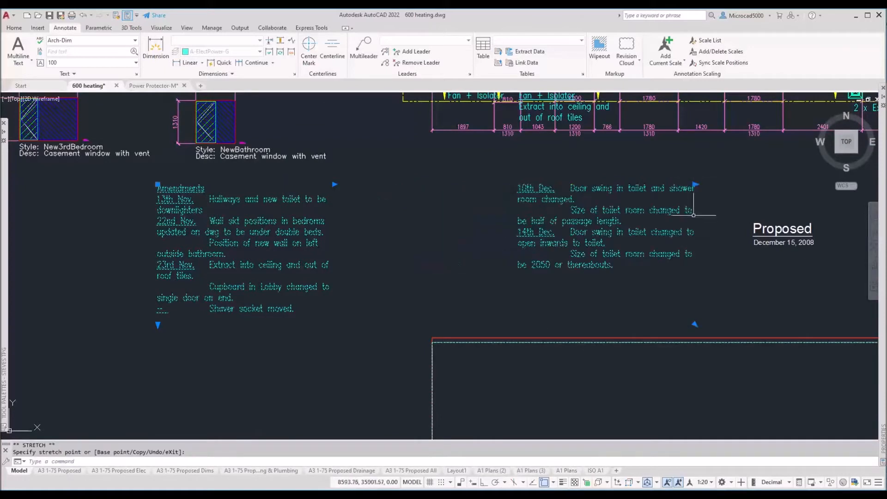
{"action": "left_click", "coordinate": [695, 186]}
{"action": "left_click", "coordinate": [550, 186]}
{"action": "left_click", "coordinate": [334, 184]}
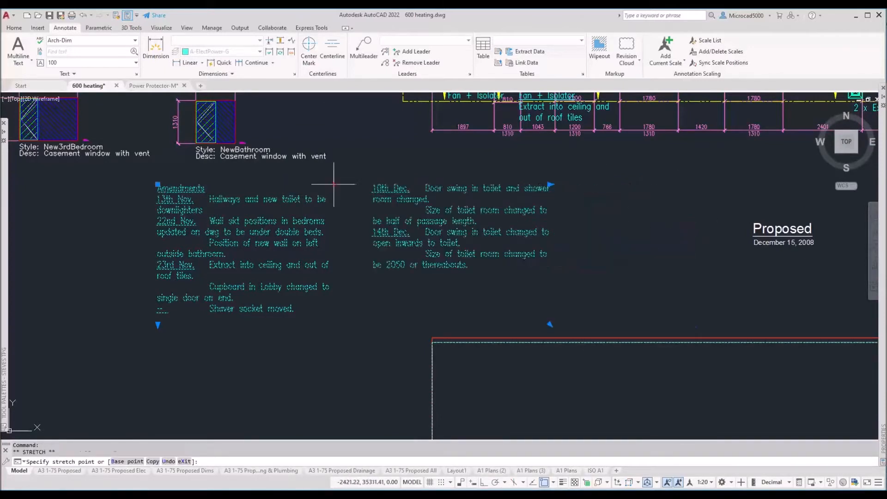
{"action": "left_click", "coordinate": [284, 189]}
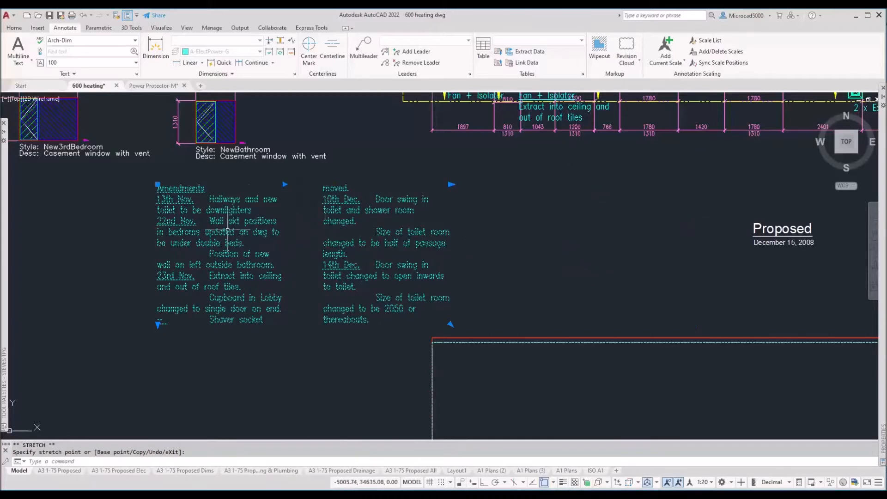
{"action": "middle_click_drag", "start_coordinate": [257, 270], "coordinate": [371, 208]}
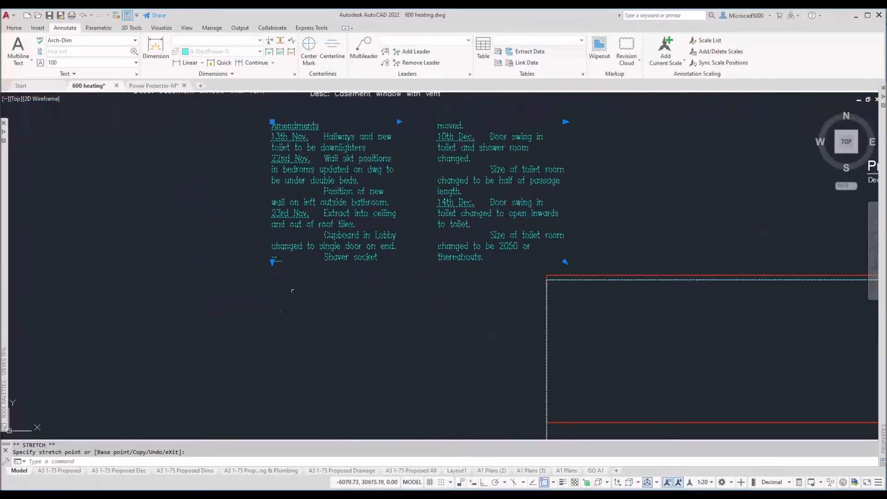
{"action": "left_click", "coordinate": [277, 390]}
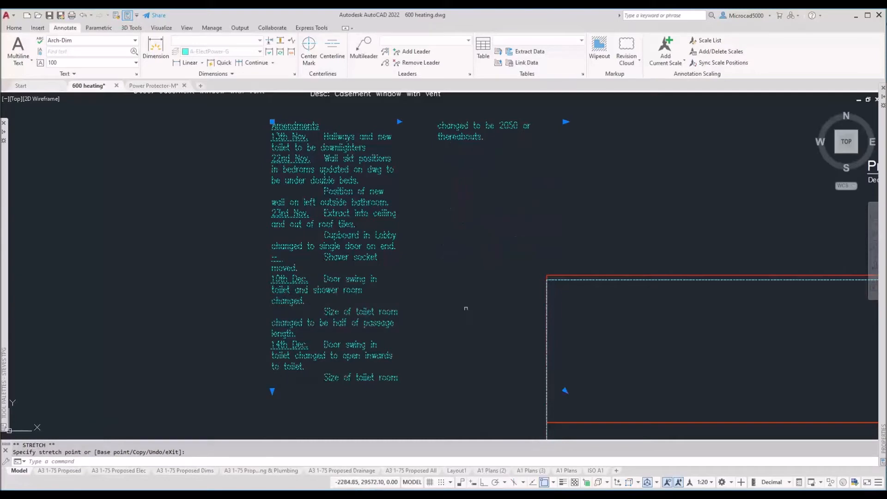
{"action": "left_click", "coordinate": [272, 392]}
{"action": "left_click", "coordinate": [264, 411]}
{"action": "middle_click_drag", "start_coordinate": [138, 235], "coordinate": [214, 358]}
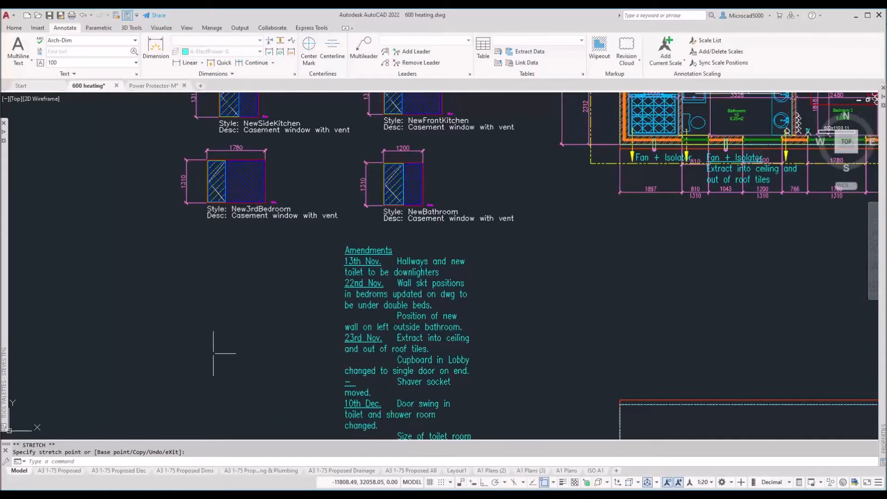
{"action": "key", "text": "Escape"}
{"action": "middle_click_drag", "start_coordinate": [219, 202], "coordinate": [247, 280]}
{"action": "scroll", "coordinate": [247, 280], "scroll_direction": "up", "scroll_amount": 4}
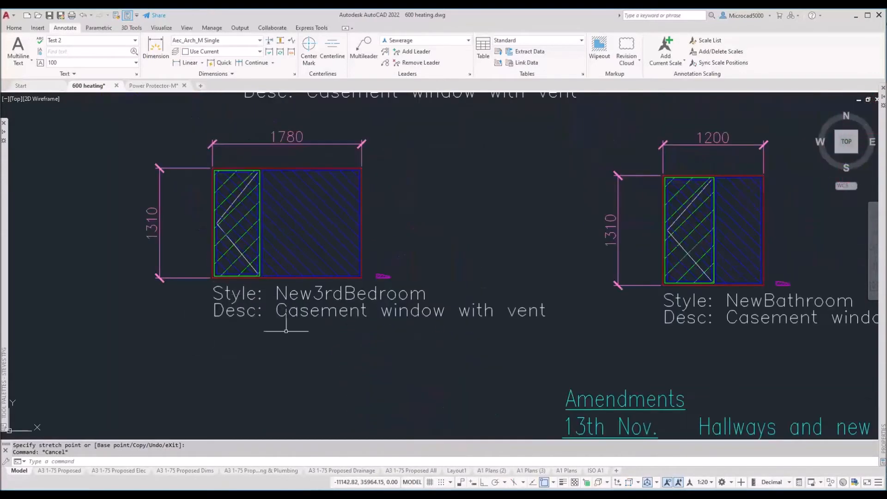
{"action": "left_click", "coordinate": [258, 300]}
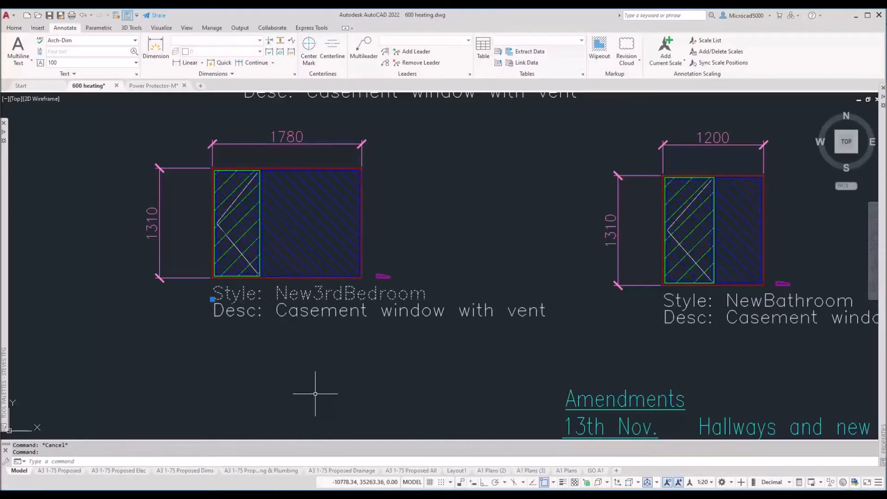
{"action": "left_click", "coordinate": [212, 299]}
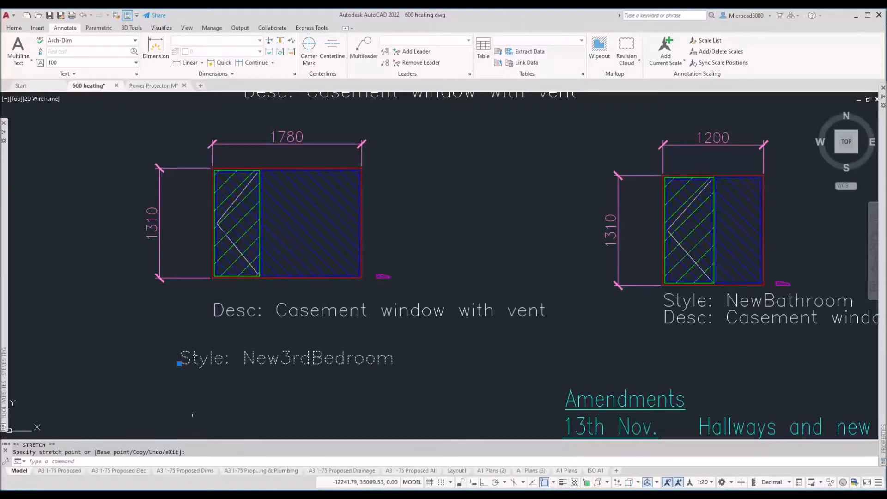
{"action": "left_click", "coordinate": [180, 364]}
{"action": "key", "text": "Escape"}
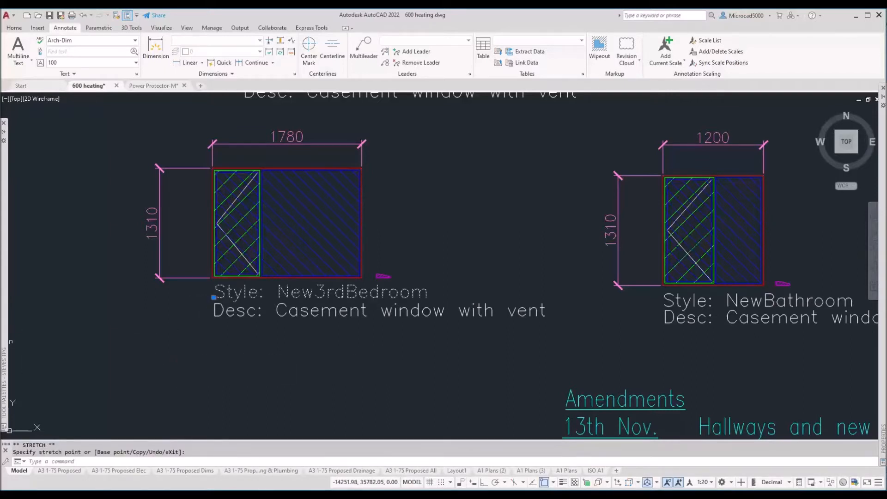
{"action": "left_click", "coordinate": [26, 62]}
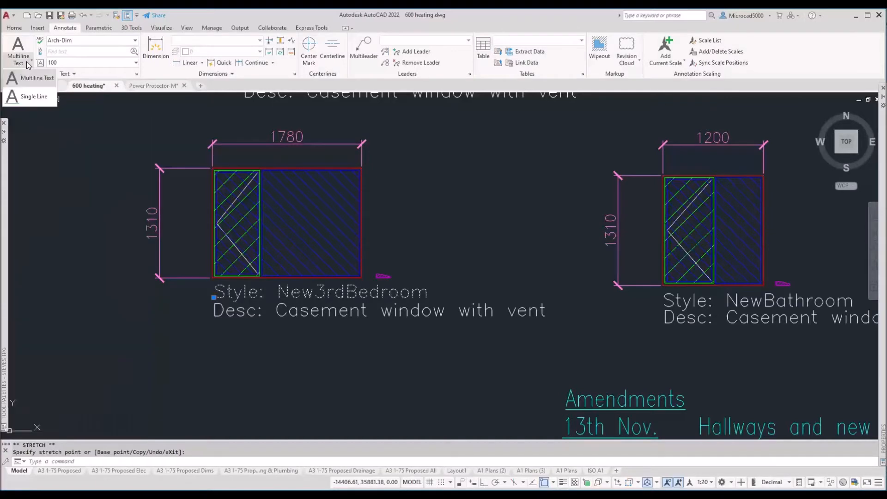
Step: Apply the Test 2 text style to the 'Style: New3rdBedroom' window label
{"action": "left_click", "coordinate": [60, 158]}
{"action": "left_click", "coordinate": [104, 43]}
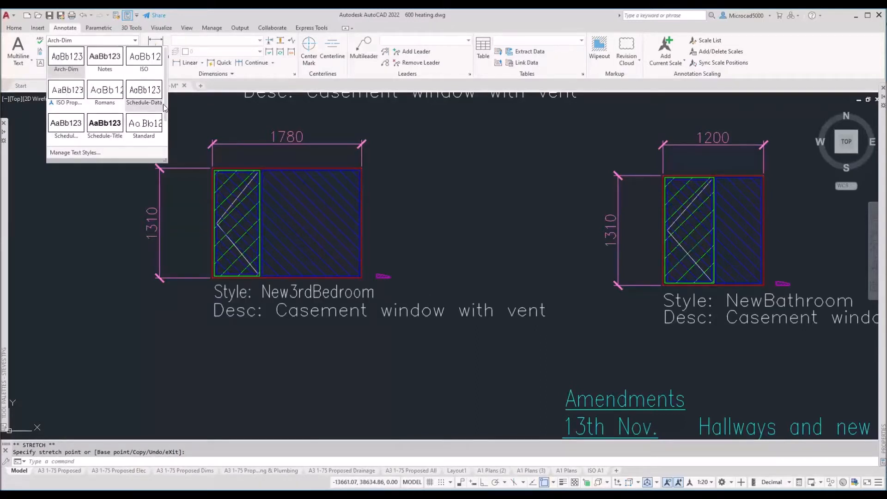
{"action": "scroll", "coordinate": [164, 153], "scroll_direction": "down", "scroll_amount": 1}
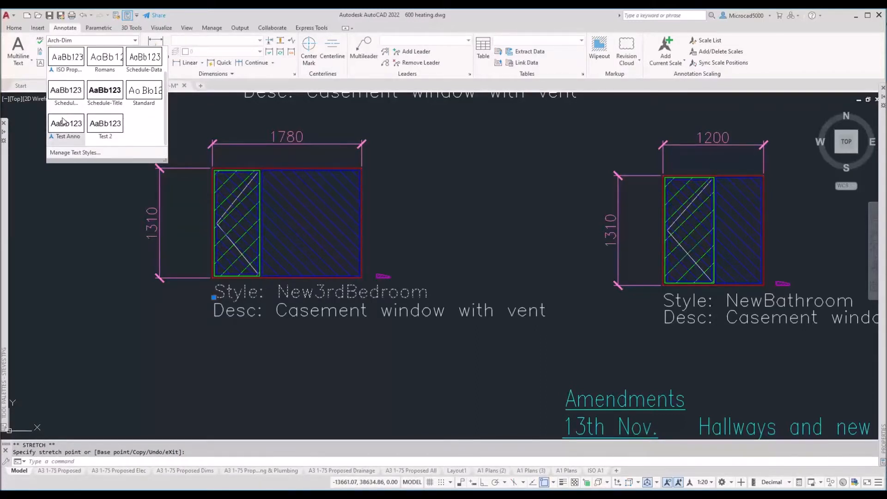
{"action": "left_click", "coordinate": [107, 123]}
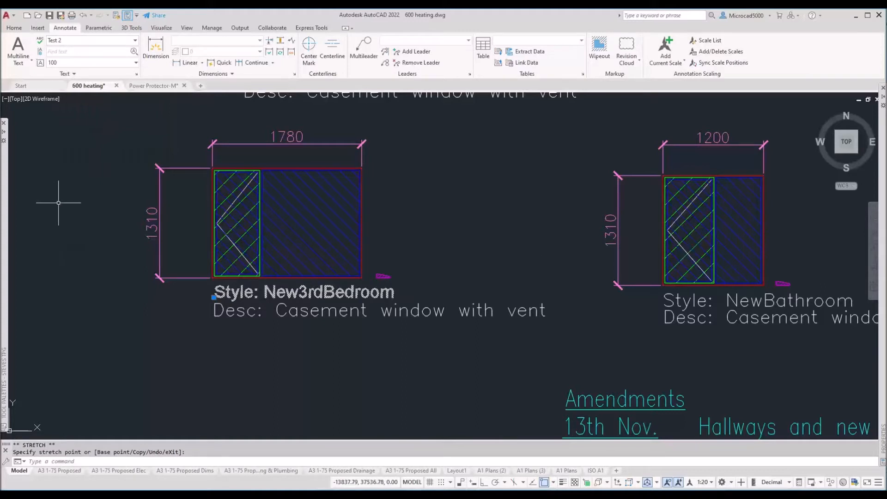
{"action": "key", "text": "Escape"}
{"action": "key", "text": "Escape"}
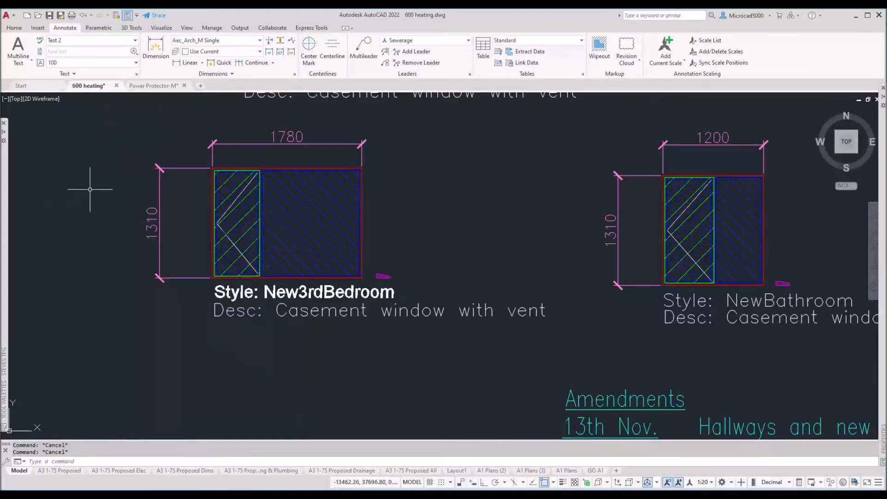
{"action": "left_click", "coordinate": [30, 66]}
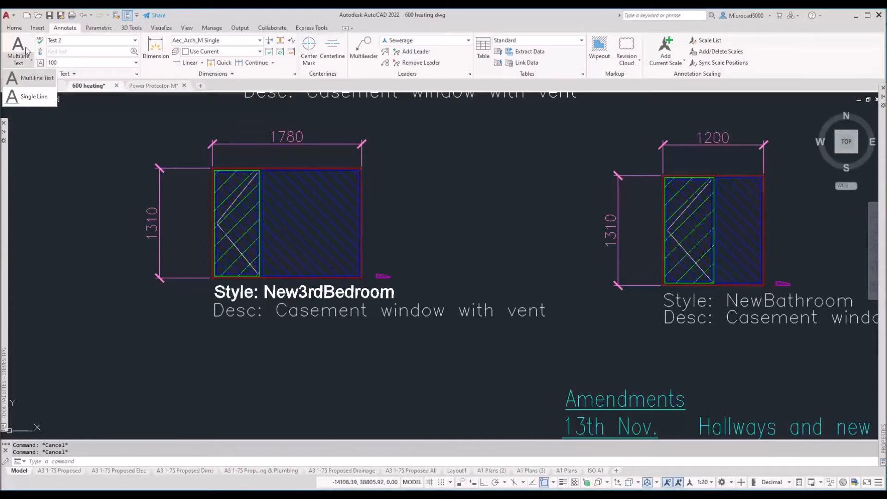
Step: Start the Single Line text command and pan to empty space near the Amendments notes
{"action": "left_click", "coordinate": [24, 99]}
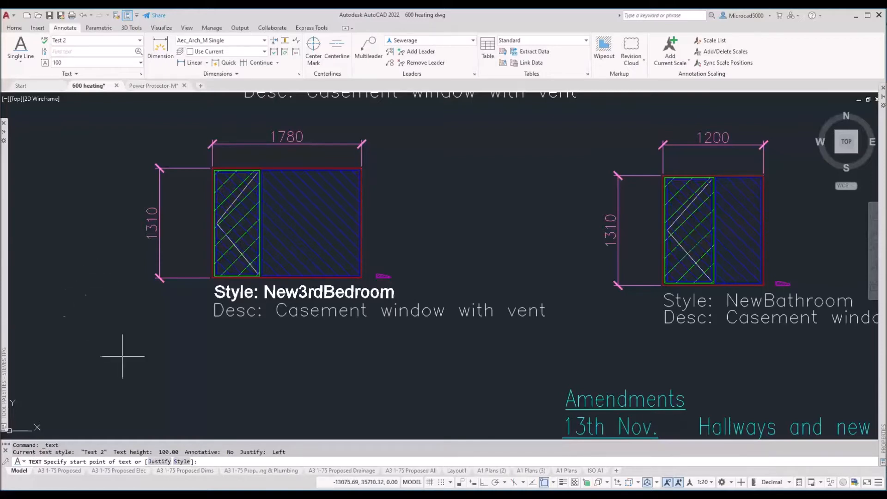
{"action": "scroll", "coordinate": [175, 347], "scroll_direction": "down", "scroll_amount": 2}
{"action": "middle_click_drag", "start_coordinate": [174, 345], "coordinate": [173, 214]}
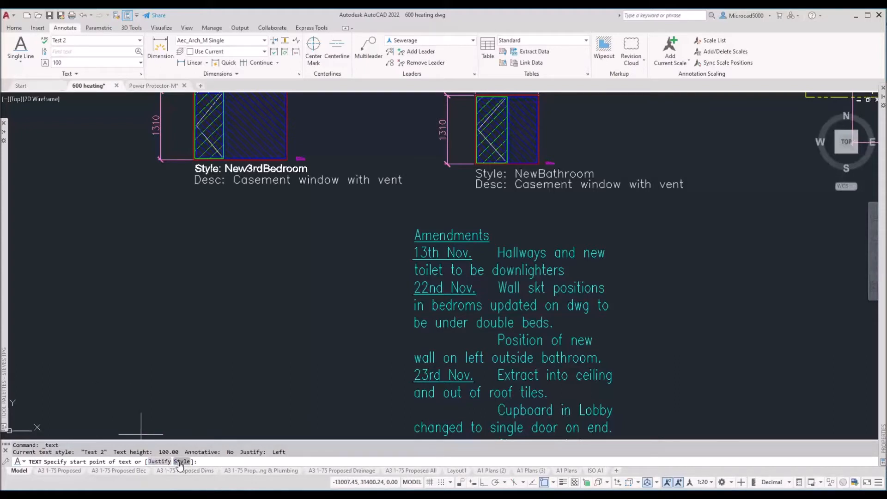
Step: Place single-line text at height 300, rotation 0, reading 'This is 300mm high'
{"action": "left_click", "coordinate": [75, 297]}
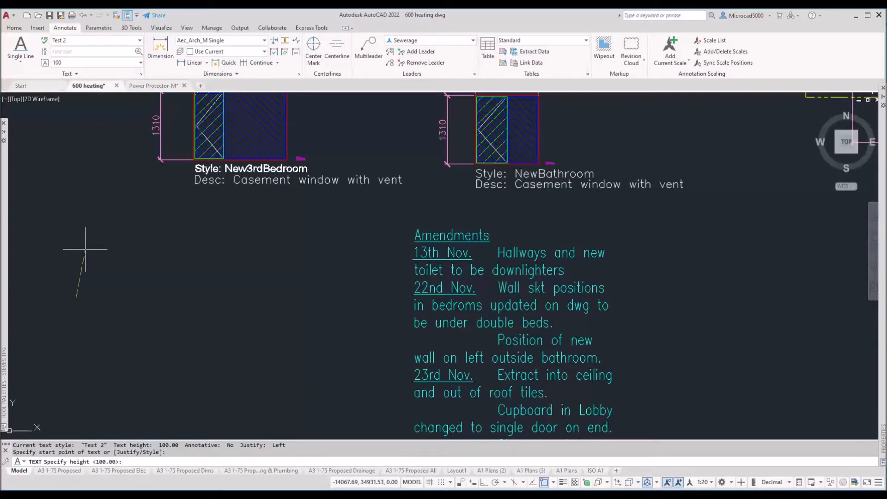
{"action": "type", "text": "300"}
{"action": "key", "text": "Return"}
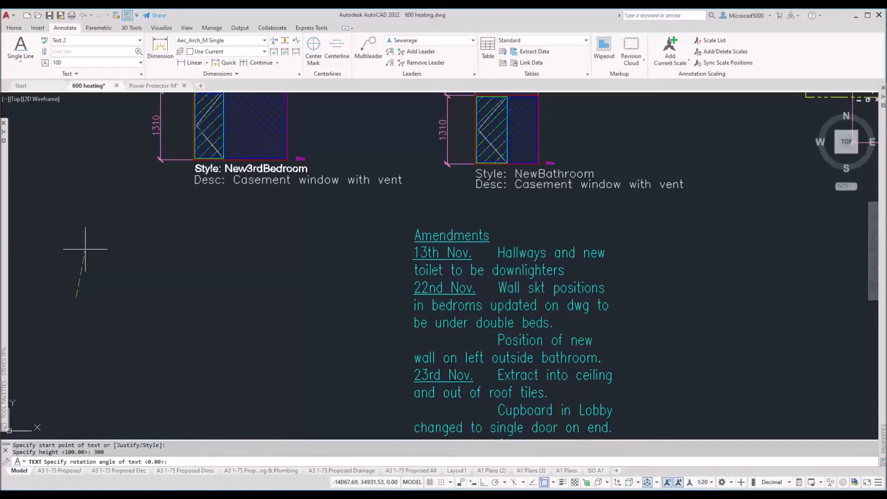
{"action": "key", "text": "Return"}
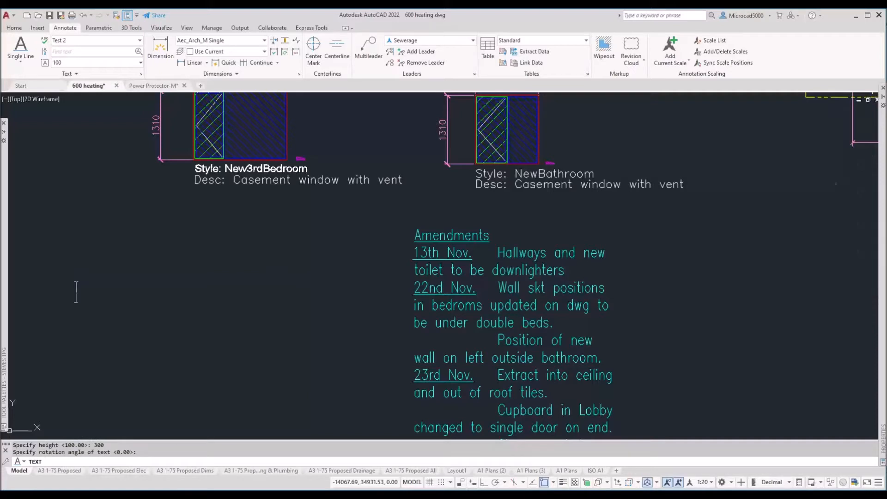
{"action": "type", "text": "Thi"}
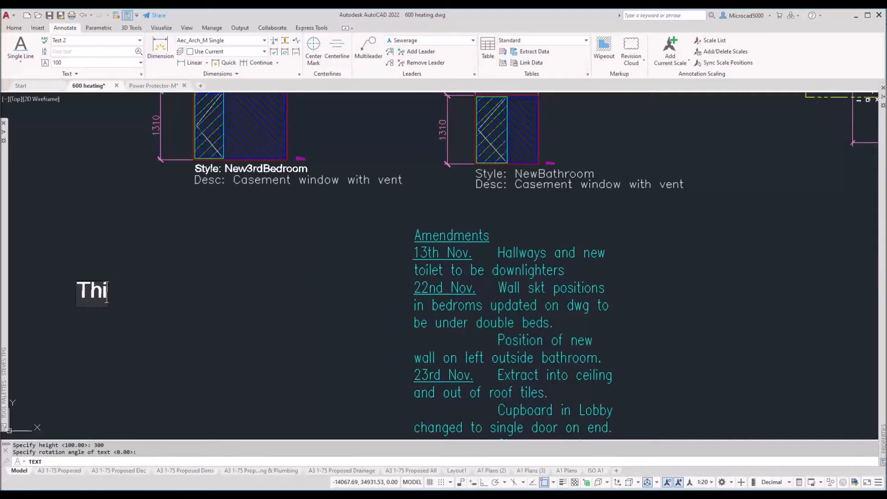
{"action": "type", "text": "s is 300"}
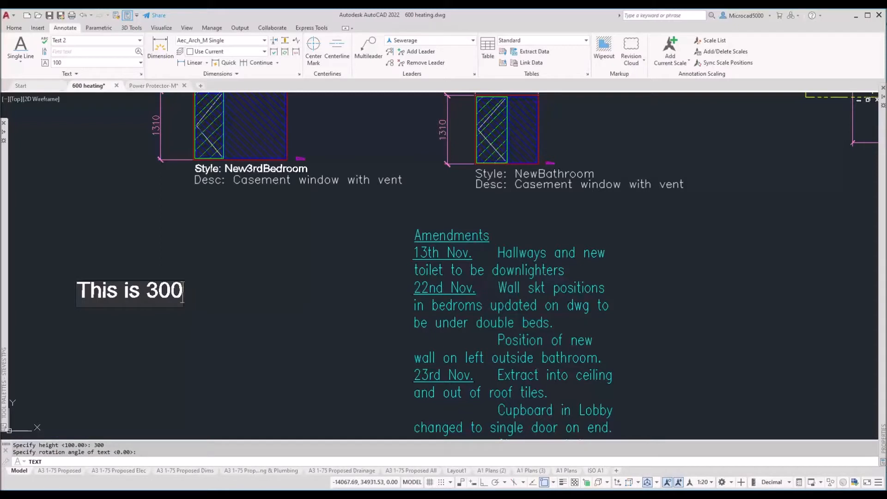
{"action": "type", "text": "mm hi"}
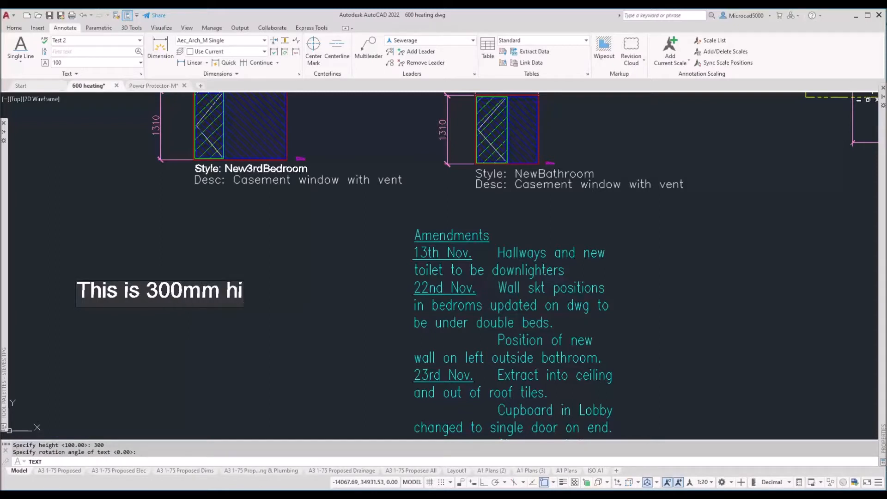
{"action": "type", "text": "gh"}
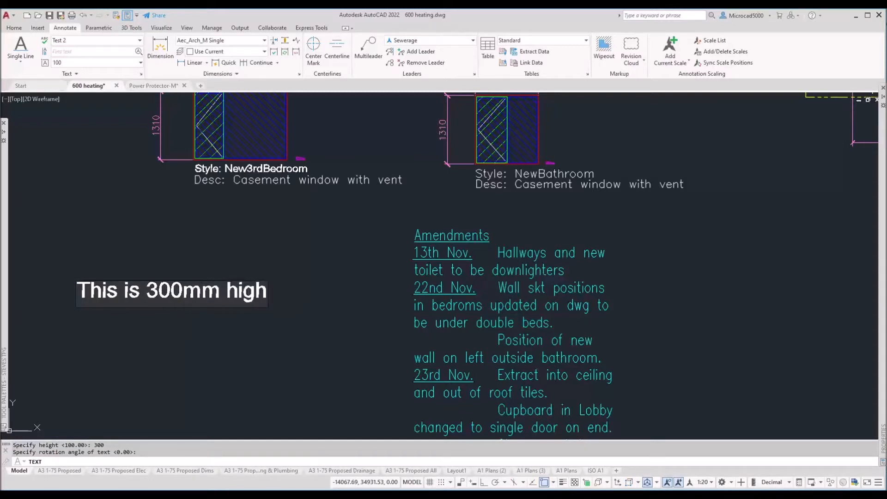
{"action": "type", "text": "  p u"}
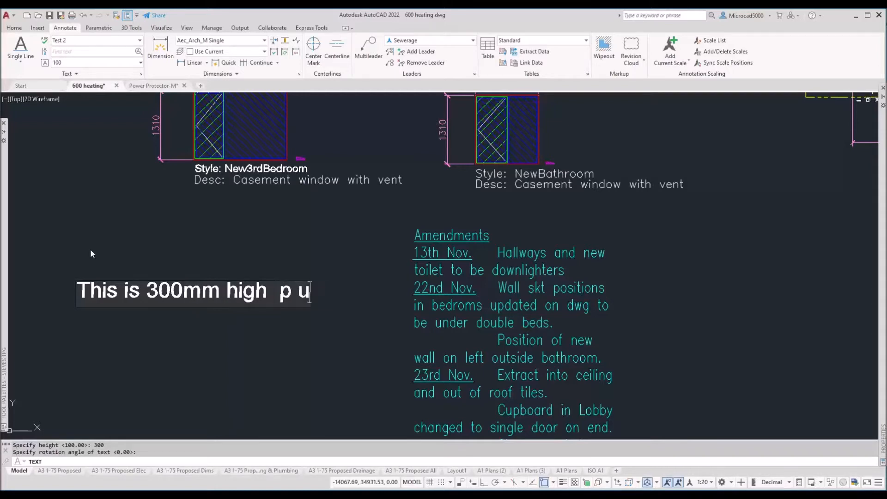
{"action": "type", "text": "h iuhp iuh piug piu ghpi ug piug piug pui"}
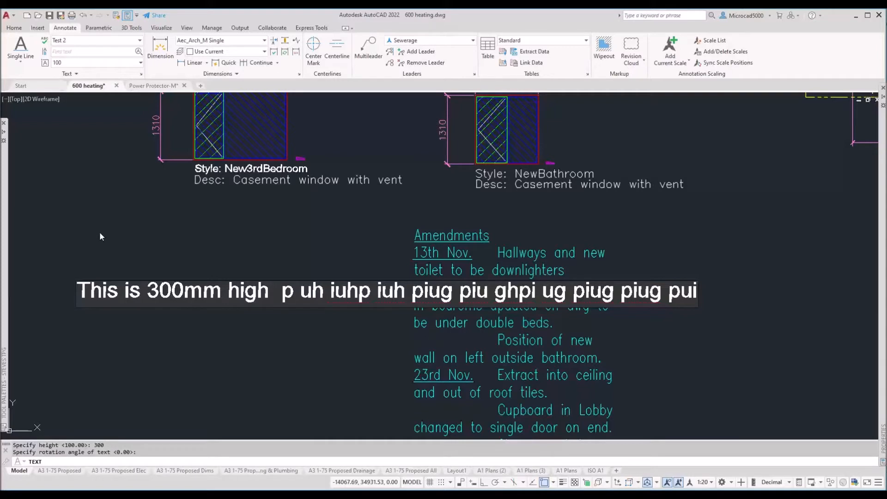
{"action": "key", "text": "BackSpace"}
{"action": "key", "text": "BackSpace"}
{"action": "key", "text": "BackSpace"}
{"action": "key", "text": "BackSpace"}
{"action": "key", "text": "BackSpace"}
{"action": "key", "text": "BackSpace"}
{"action": "key", "text": "BackSpace"}
{"action": "key", "text": "BackSpace"}
{"action": "key", "text": "BackSpace"}
{"action": "key", "text": "BackSpace"}
{"action": "key", "text": "BackSpace"}
{"action": "key", "text": "BackSpace"}
{"action": "key", "text": "BackSpace"}
{"action": "key", "text": "BackSpace"}
{"action": "key", "text": "BackSpace"}
{"action": "key", "text": "BackSpace"}
{"action": "key", "text": "BackSpace"}
{"action": "key", "text": "BackSpace"}
{"action": "key", "text": "BackSpace"}
{"action": "key", "text": "BackSpace"}
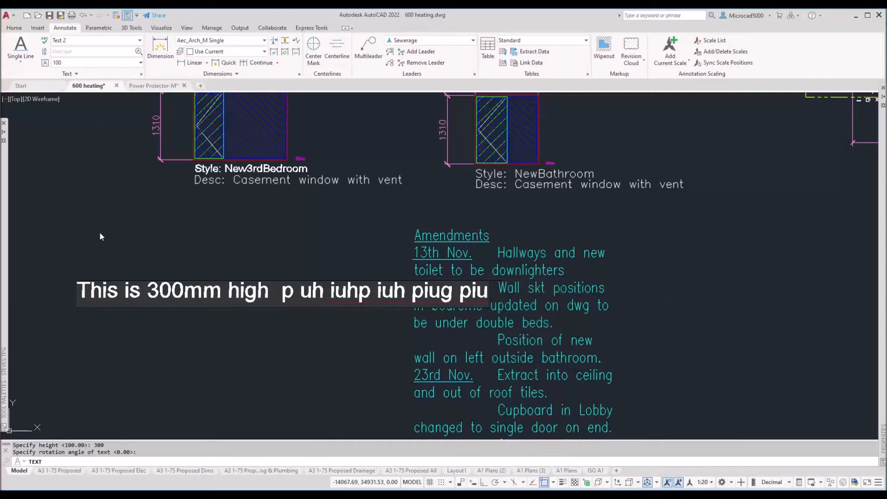
{"action": "key", "text": "BackSpace"}
{"action": "key", "text": "BackSpace"}
{"action": "key", "text": "BackSpace"}
{"action": "key", "text": "BackSpace"}
{"action": "key", "text": "BackSpace"}
{"action": "key", "text": "BackSpace"}
{"action": "key", "text": "BackSpace"}
{"action": "key", "text": "BackSpace"}
{"action": "key", "text": "BackSpace"}
{"action": "key", "text": "BackSpace"}
{"action": "key", "text": "BackSpace"}
{"action": "key", "text": "BackSpace"}
{"action": "key", "text": "BackSpace"}
{"action": "key", "text": "BackSpace"}
{"action": "key", "text": "BackSpace"}
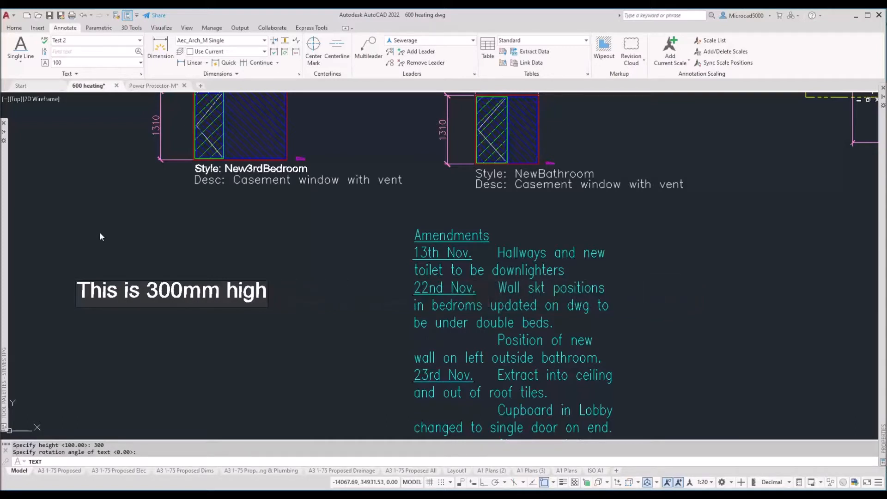
Step: Add a second line reading 'This is another line of text', fixing the typos
{"action": "key", "text": "Return"}
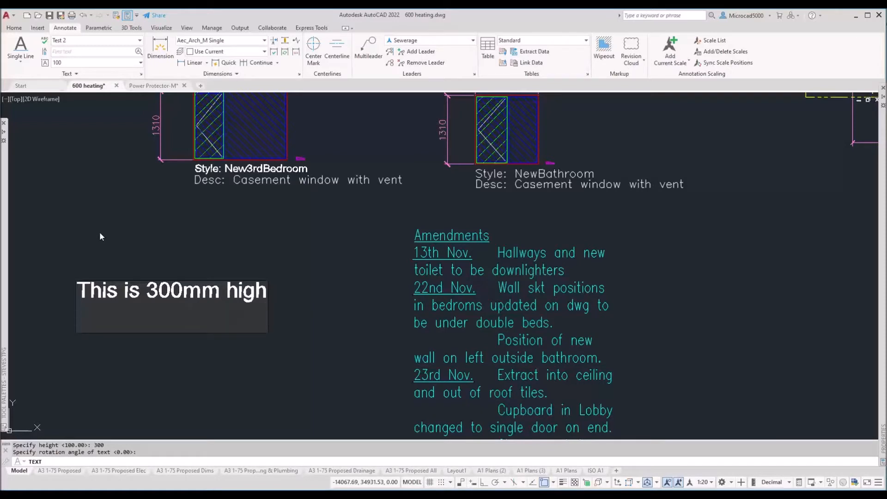
{"action": "type", "text": "Thi is"}
{"action": "key", "text": "BackSpace"}
{"action": "key", "text": "BackSpace"}
{"action": "key", "text": "BackSpace"}
{"action": "key", "text": "BackSpace"}
{"action": "type", "text": "s is another l"}
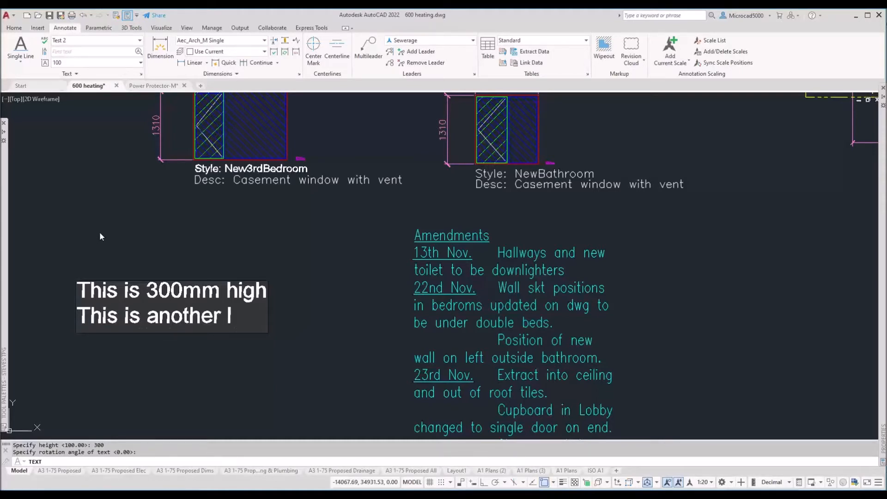
{"action": "type", "text": "ine of texct"}
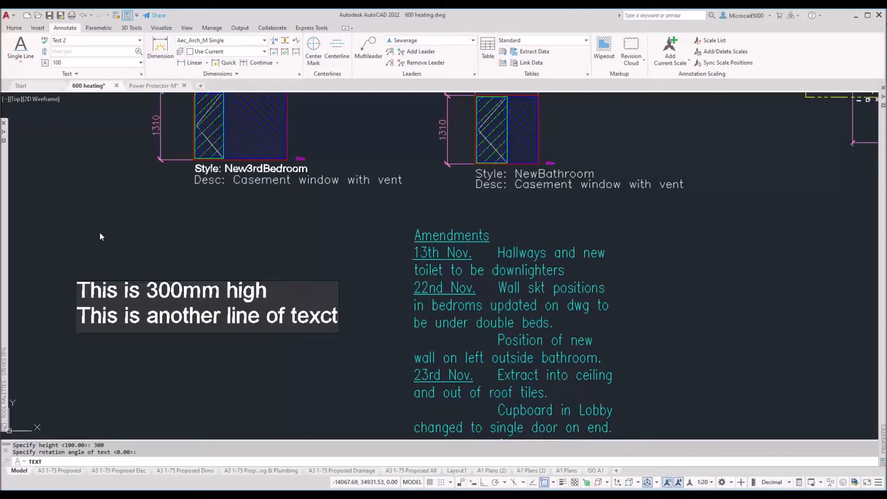
{"action": "key", "text": "BackSpace"}
{"action": "key", "text": "BackSpace"}
{"action": "type", "text": "t"}
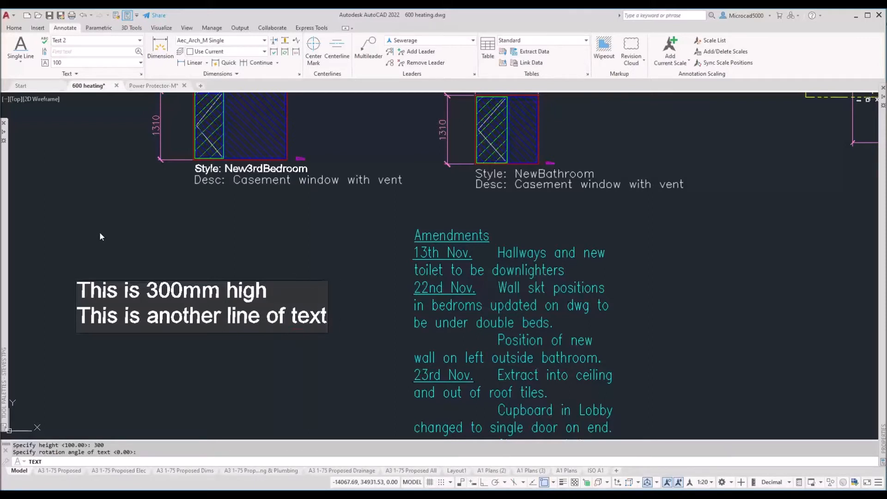
Step: Finish the text and move 'This is 300mm high' up, well above the second line
{"action": "key", "text": "Return"}
{"action": "key", "text": "Return"}
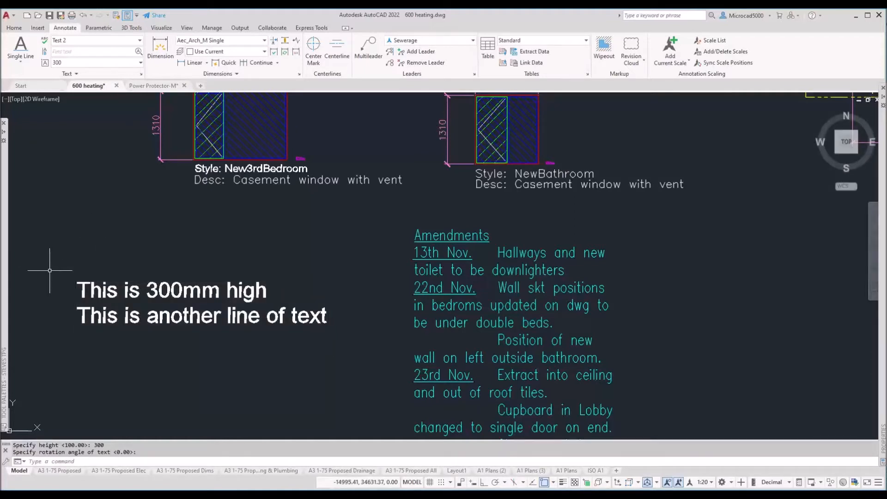
{"action": "left_click", "coordinate": [77, 281]}
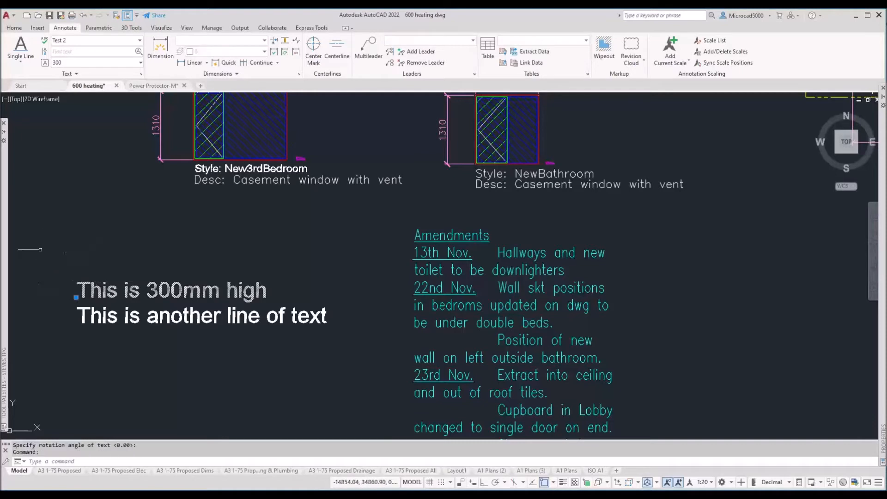
{"action": "left_click", "coordinate": [76, 297]}
{"action": "left_click", "coordinate": [77, 214]}
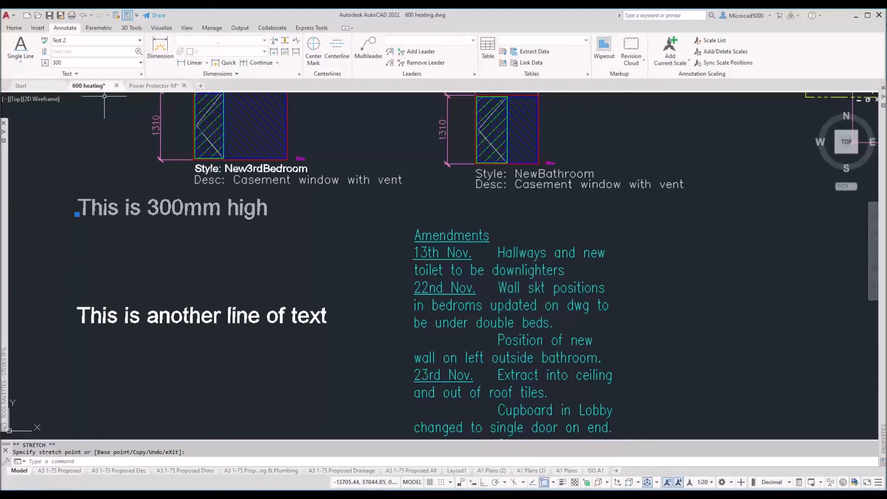
{"action": "left_click", "coordinate": [304, 29]}
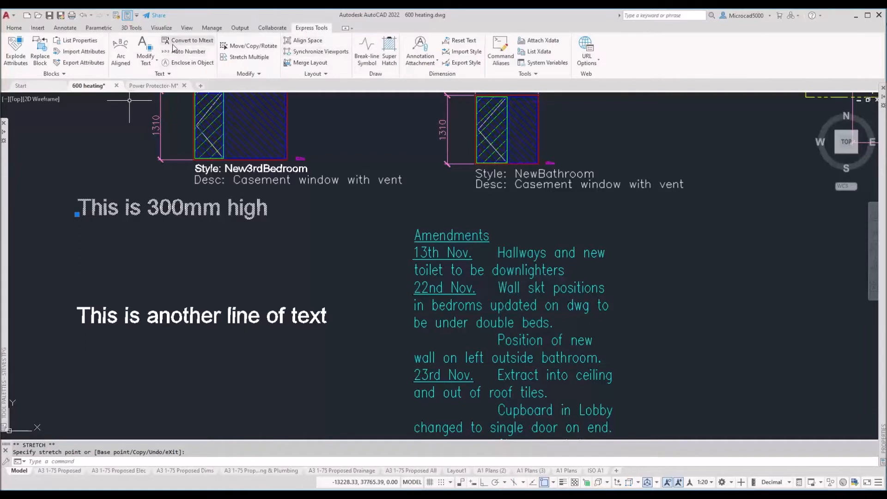
Step: Merge both single-line texts into one paragraph with Convert to Mtext
{"action": "key", "text": "Escape"}
{"action": "key", "text": "Escape"}
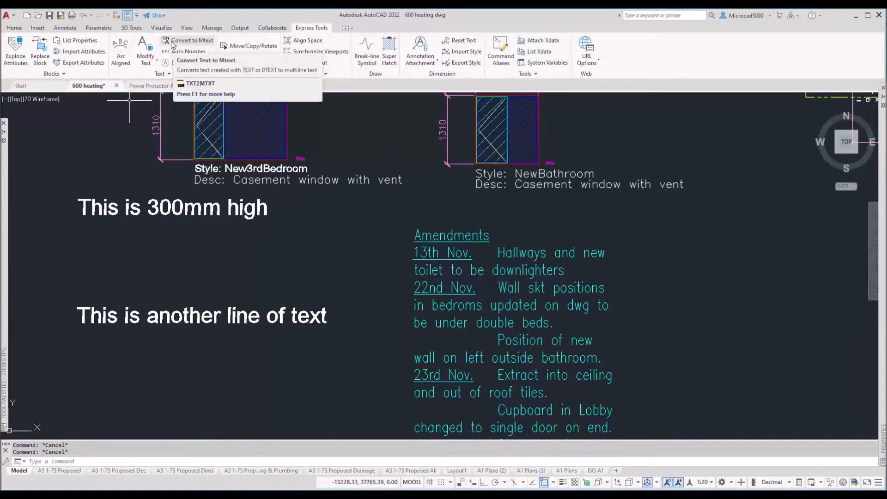
{"action": "left_click", "coordinate": [177, 45]}
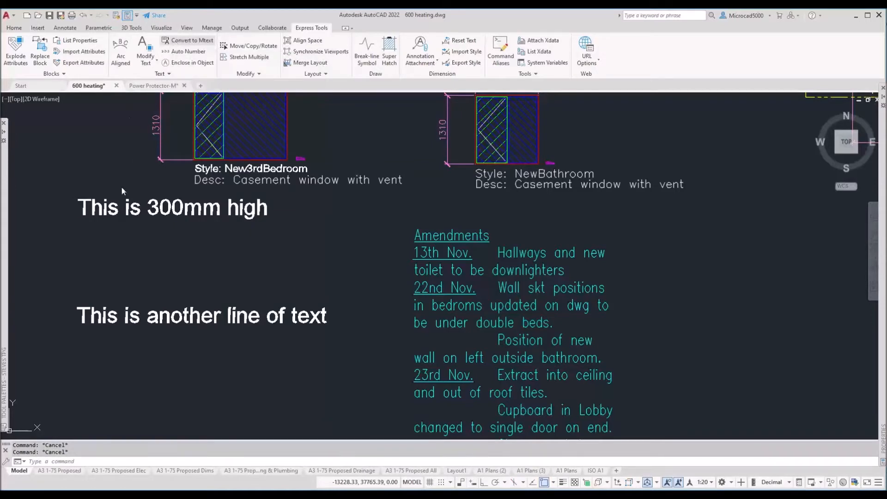
{"action": "left_click", "coordinate": [123, 207]}
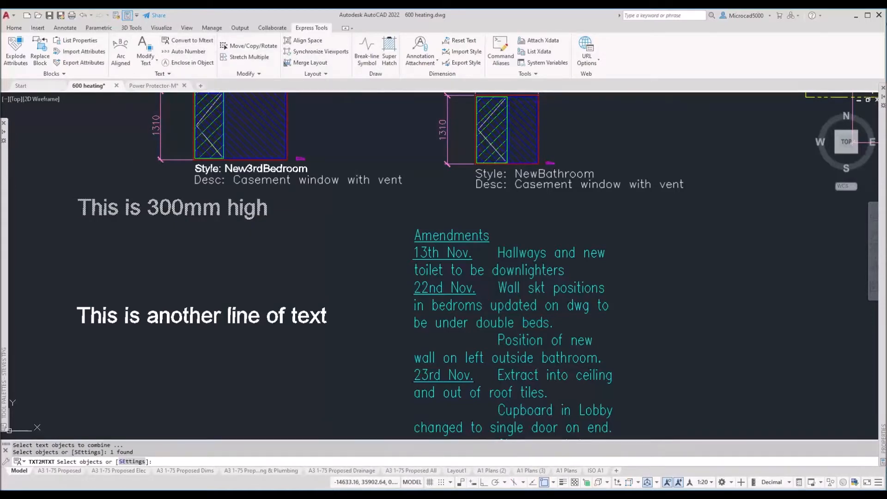
{"action": "left_click", "coordinate": [76, 310]}
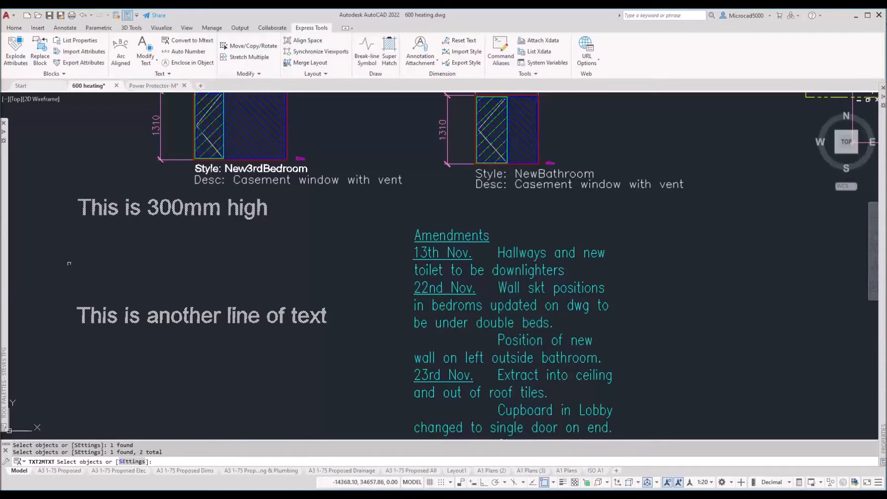
{"action": "key", "text": "Return"}
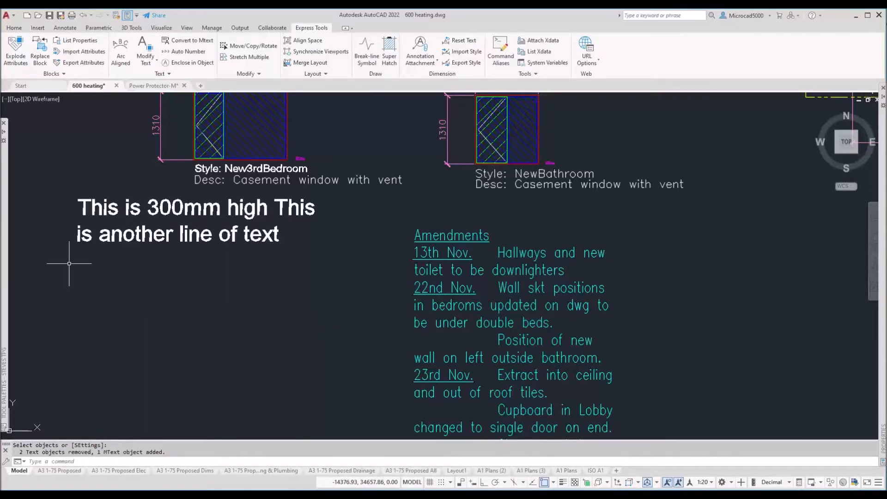
Step: Reposition the paragraph and set its width so it wraps over three lines
{"action": "left_click", "coordinate": [180, 234]}
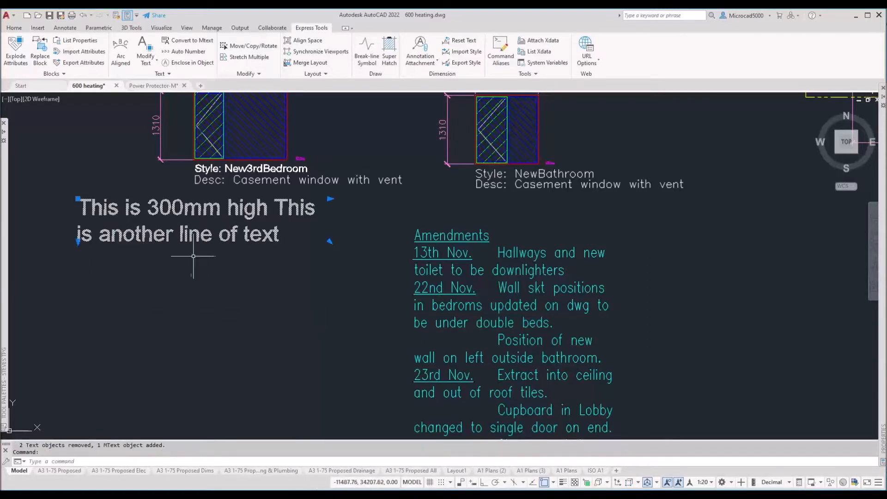
{"action": "left_click", "coordinate": [330, 199]}
{"action": "left_click", "coordinate": [307, 199]}
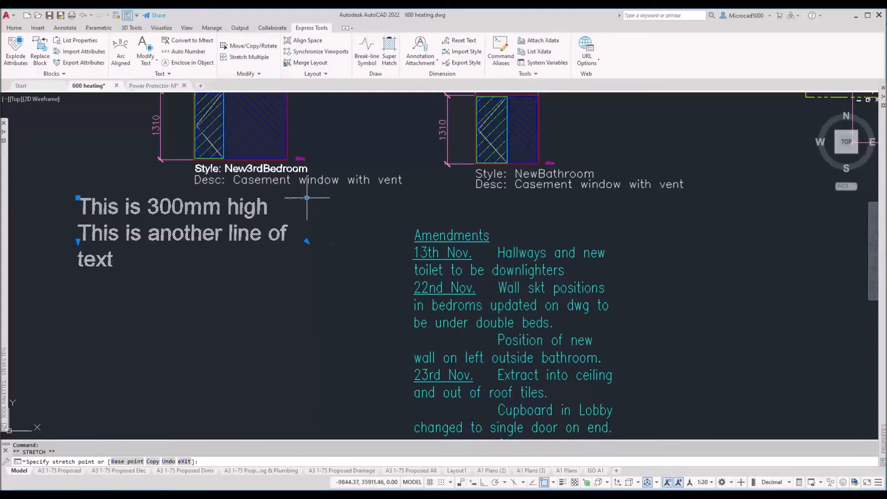
{"action": "left_click", "coordinate": [78, 241]}
{"action": "left_click", "coordinate": [92, 348]}
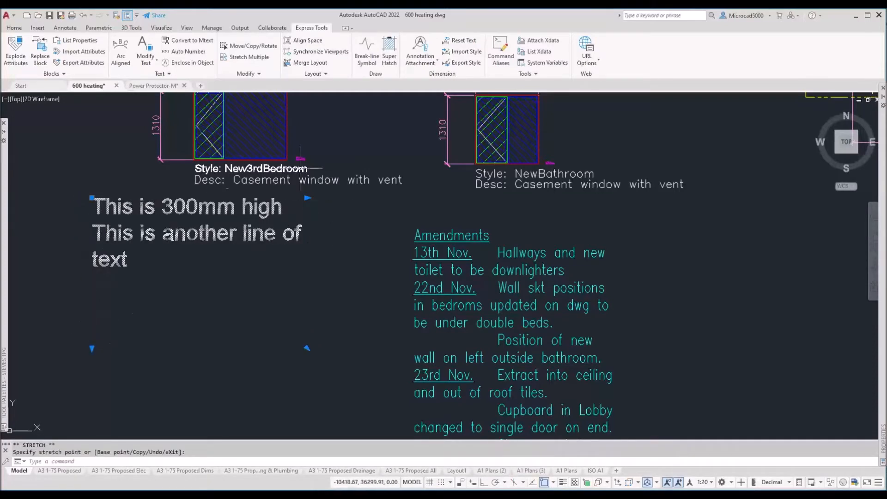
{"action": "left_click", "coordinate": [308, 198]}
{"action": "left_click", "coordinate": [209, 199]}
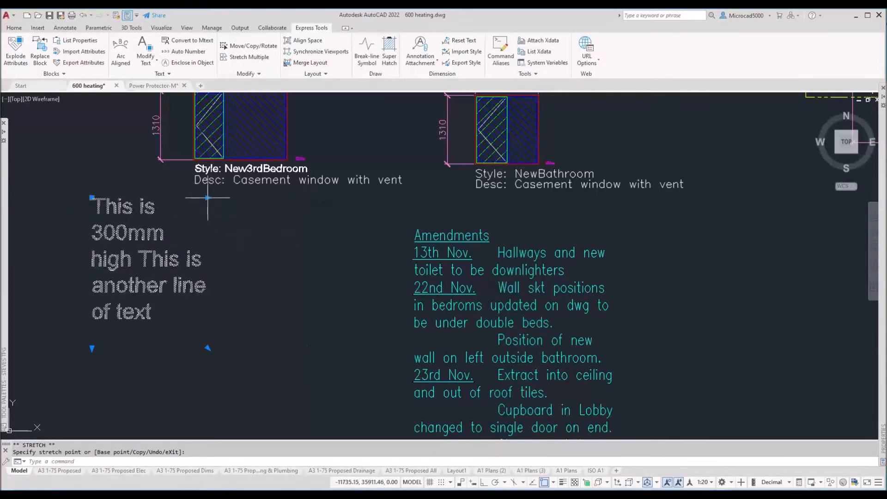
{"action": "left_click", "coordinate": [209, 198]}
{"action": "left_click", "coordinate": [312, 204]}
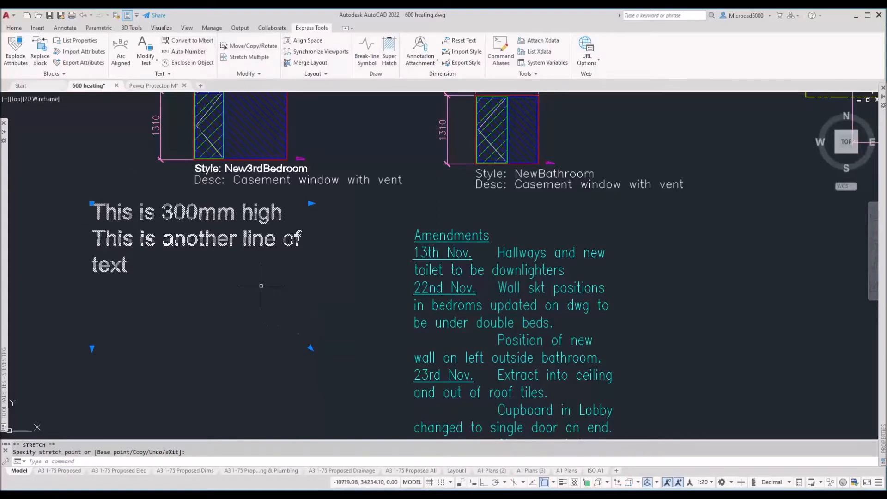
{"action": "key", "text": "Escape"}
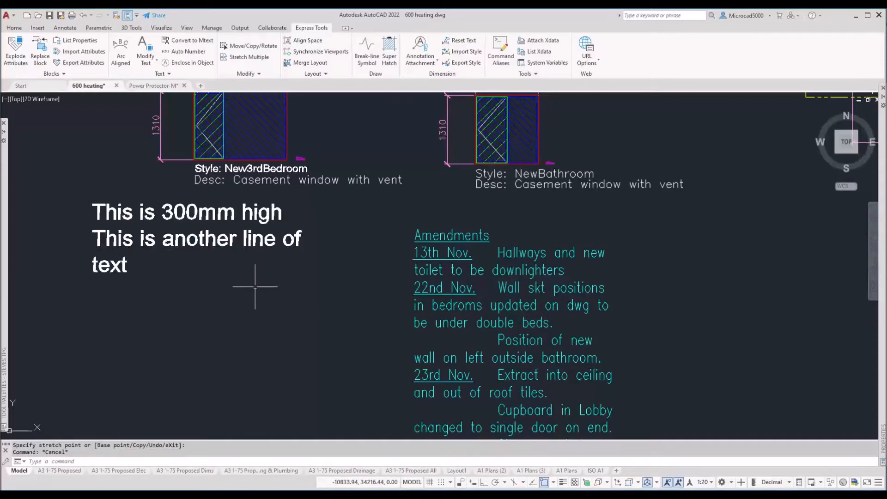
Step: Explode the Amendments notes MText into plain text with X
{"action": "left_click", "coordinate": [418, 236]}
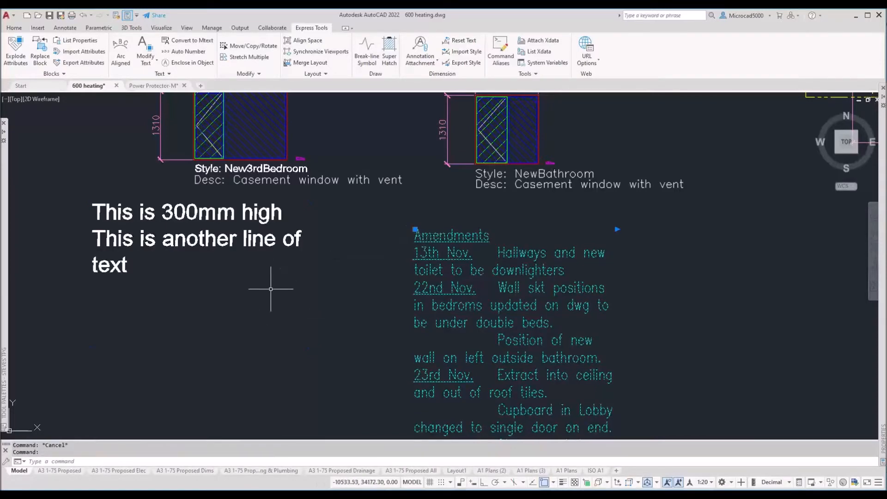
{"action": "type", "text": "X"}
{"action": "key", "text": "Return"}
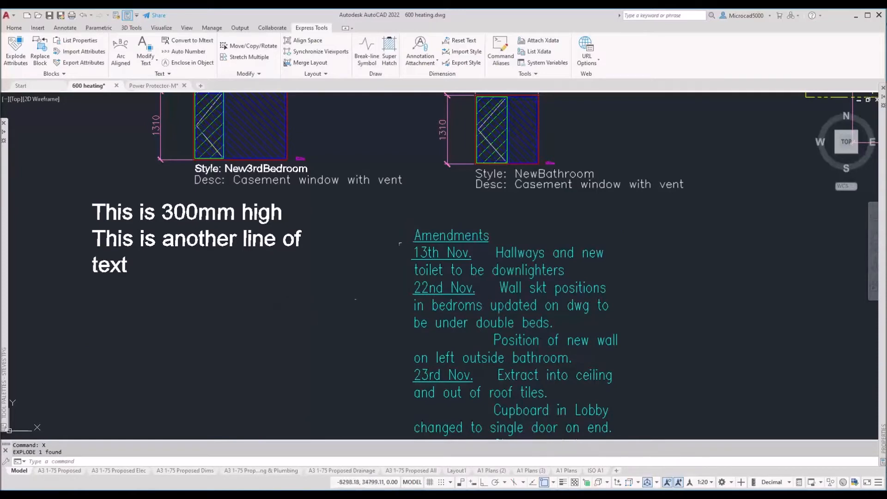
{"action": "left_click", "coordinate": [428, 229]}
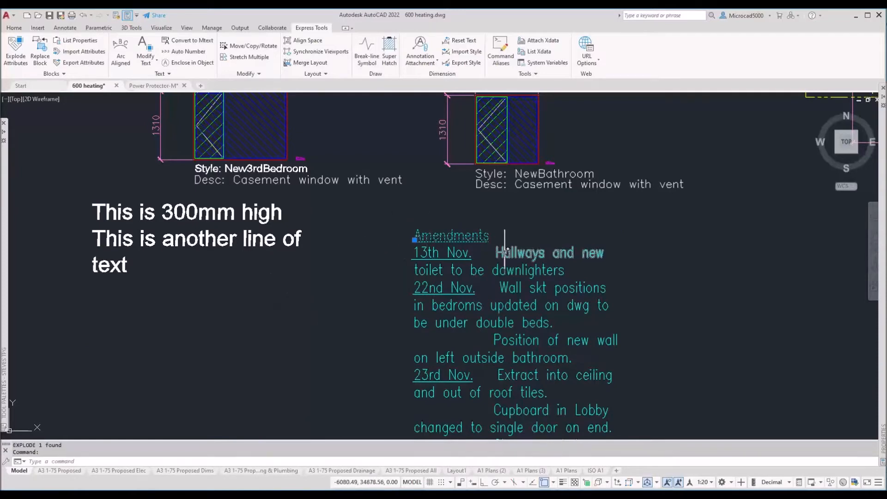
{"action": "left_click", "coordinate": [458, 272]}
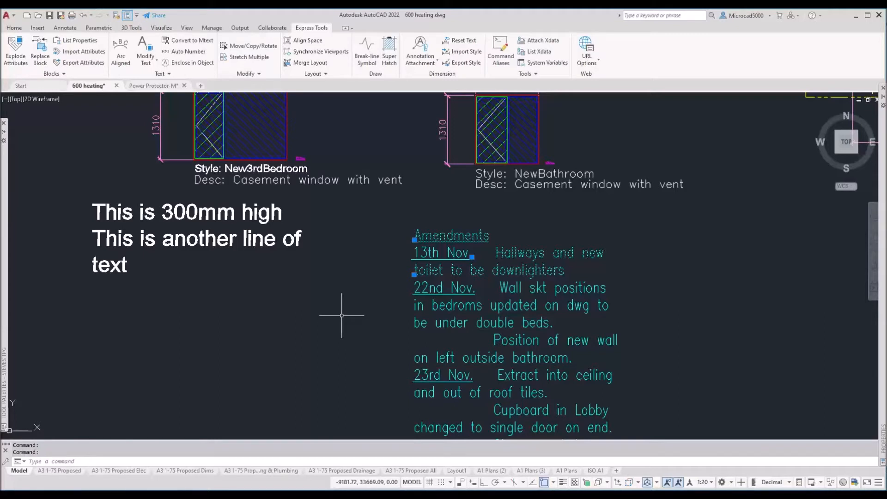
{"action": "key", "text": "Escape"}
{"action": "key", "text": "Escape"}
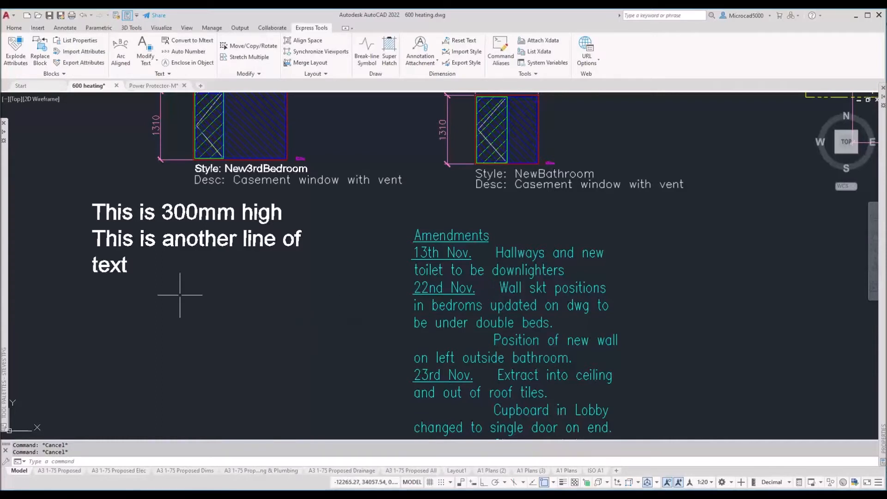
Step: Explode the white three-line paragraph and switch to the A1 Plans (3) layout
{"action": "left_click", "coordinate": [138, 239]}
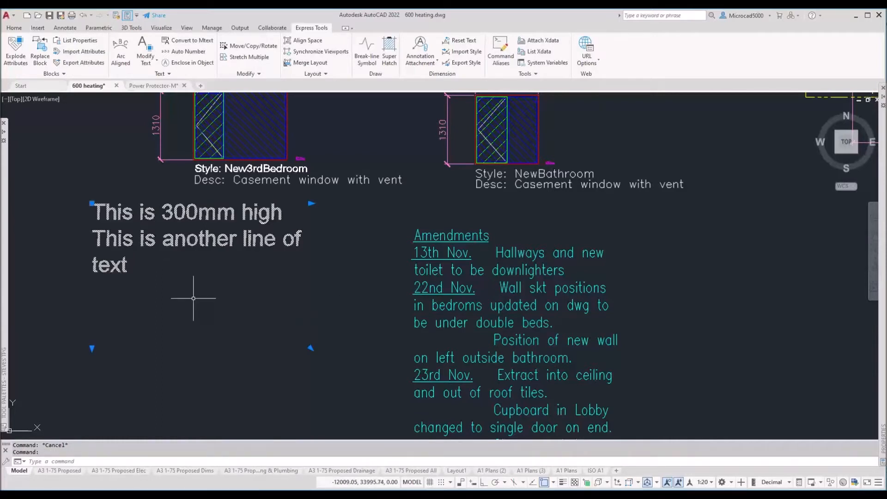
{"action": "type", "text": "x"}
{"action": "key", "text": "Return"}
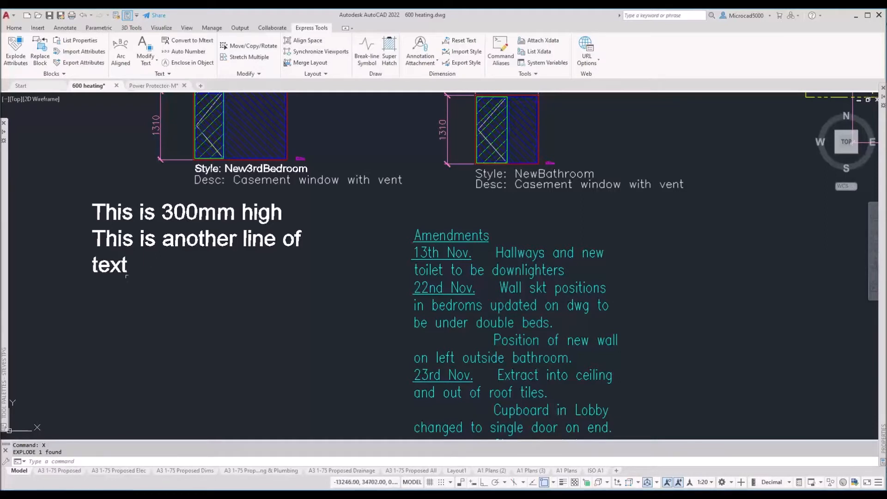
{"action": "left_click", "coordinate": [522, 471]}
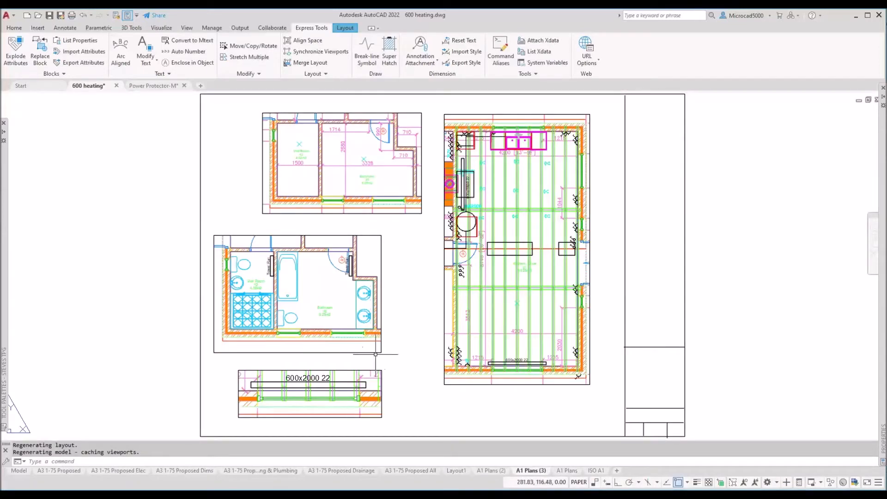
Step: Switch to the A1 Plans layout tab to show the floor plan and wet room viewports
{"action": "left_click", "coordinate": [567, 471]}
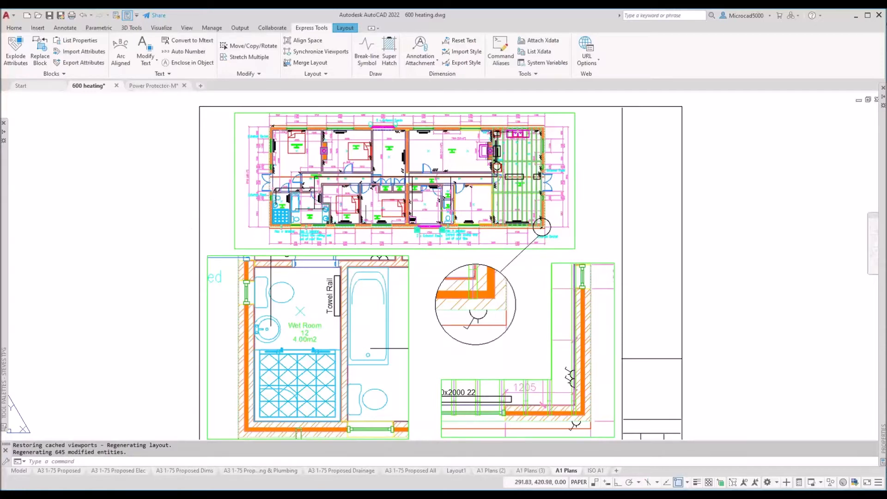
{"action": "double_click", "coordinate": [365, 200]}
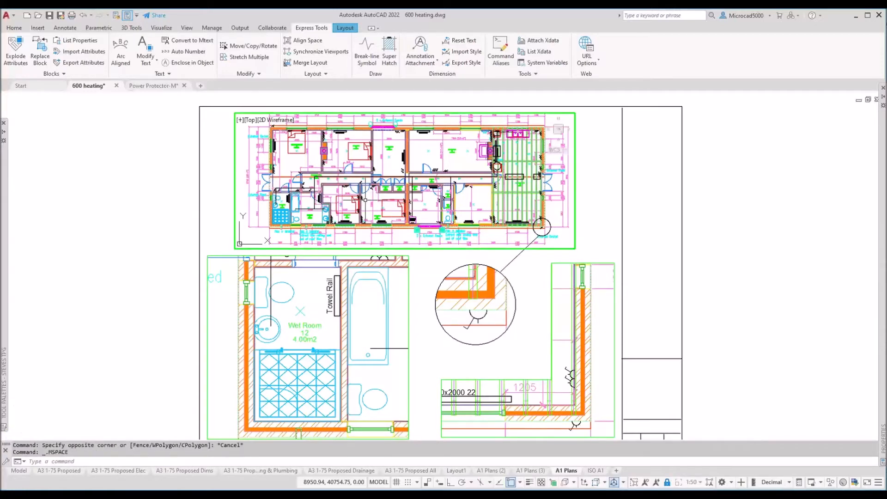
{"action": "left_click", "coordinate": [284, 309]}
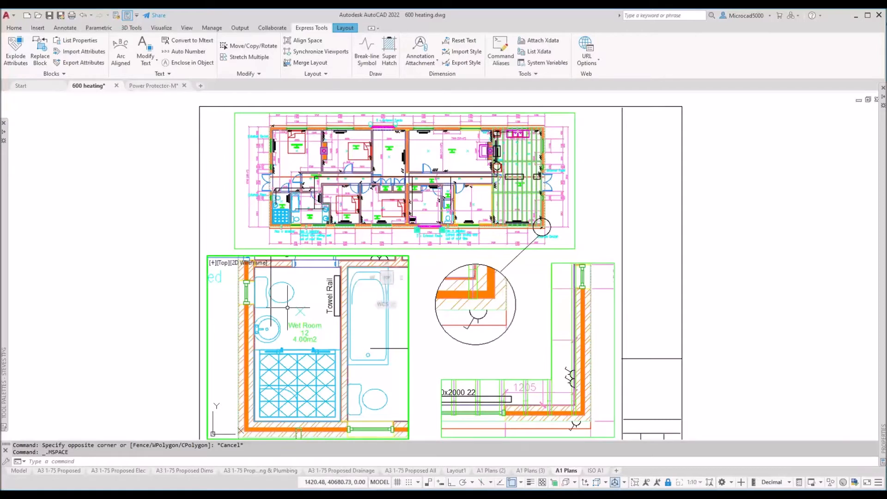
{"action": "left_click", "coordinate": [497, 387]}
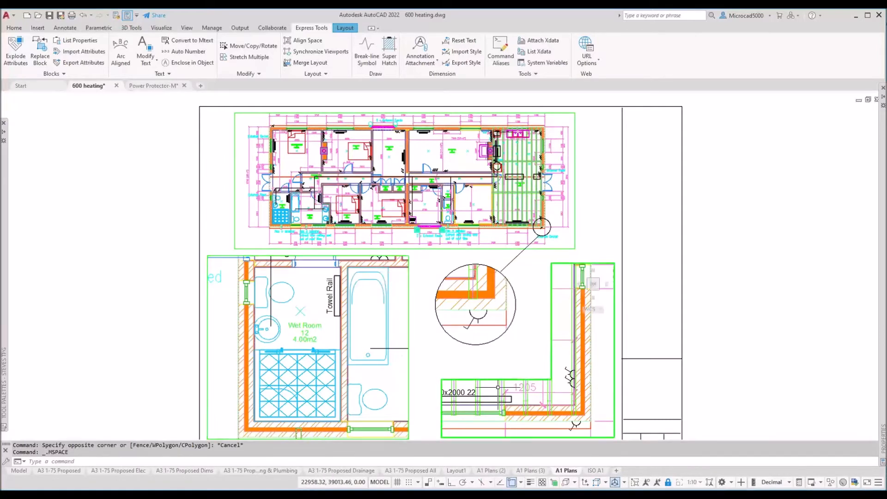
{"action": "left_click", "coordinate": [476, 324]}
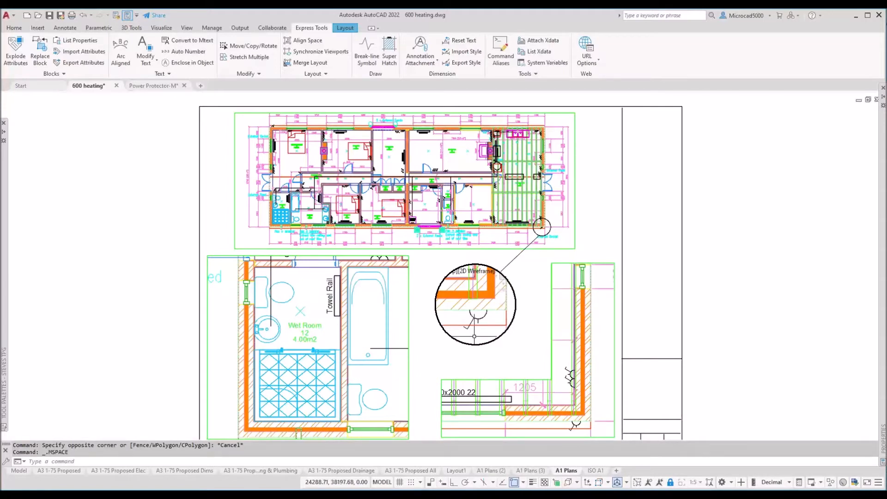
{"action": "left_click", "coordinate": [259, 234]}
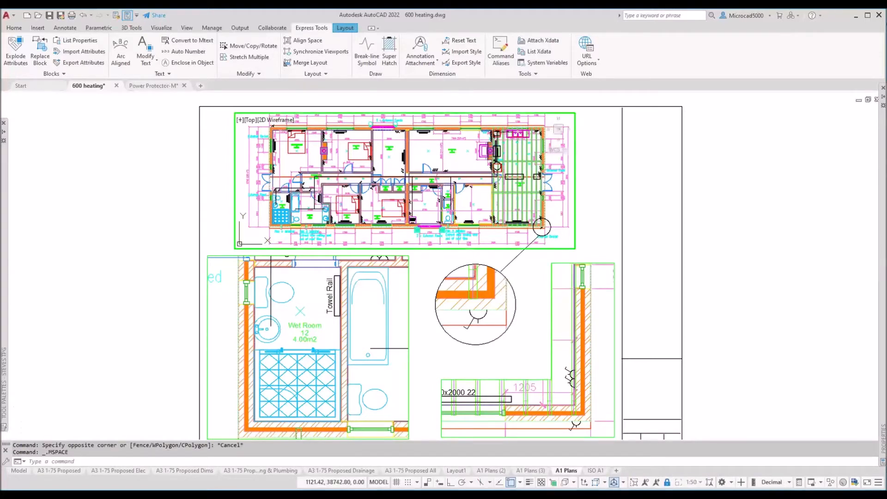
{"action": "scroll", "coordinate": [281, 220], "scroll_direction": "up", "scroll_amount": 5}
{"action": "scroll", "coordinate": [278, 195], "scroll_direction": "up", "scroll_amount": 2}
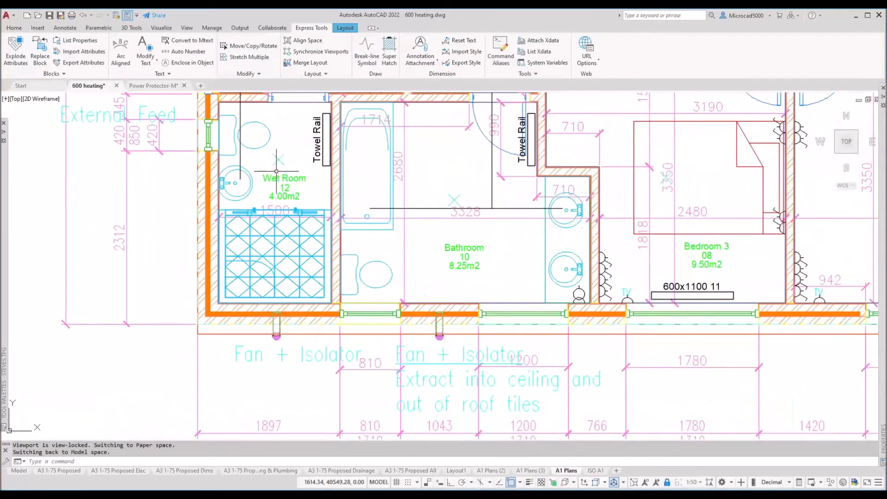
{"action": "scroll", "coordinate": [277, 199], "scroll_direction": "up", "scroll_amount": 4}
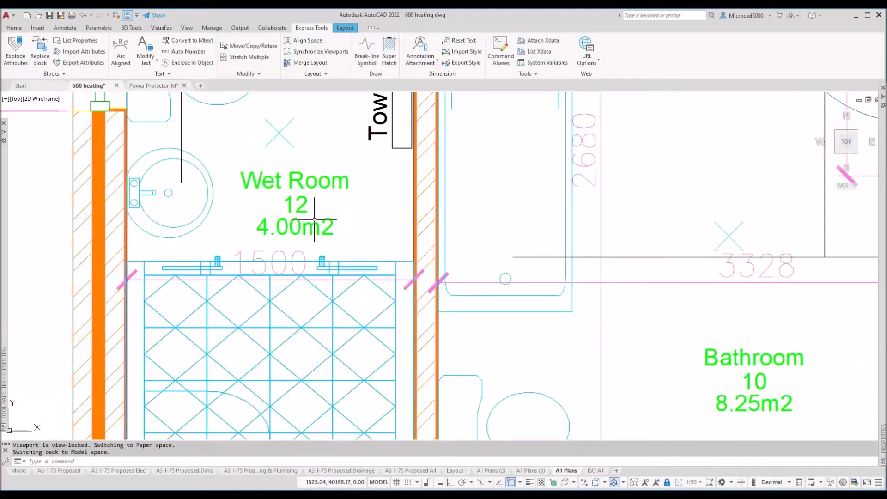
{"action": "scroll", "coordinate": [315, 219], "scroll_direction": "down", "scroll_amount": 1}
{"action": "scroll", "coordinate": [316, 220], "scroll_direction": "down", "scroll_amount": 5}
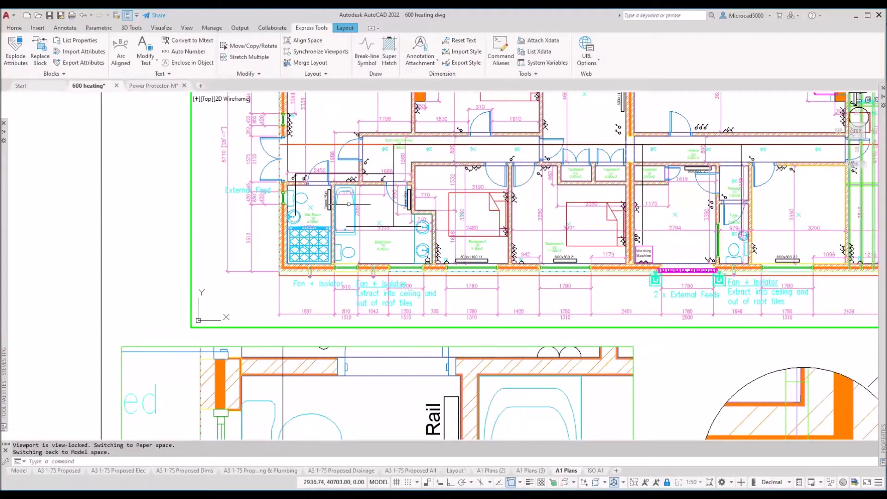
{"action": "scroll", "coordinate": [315, 221], "scroll_direction": "down", "scroll_amount": 4}
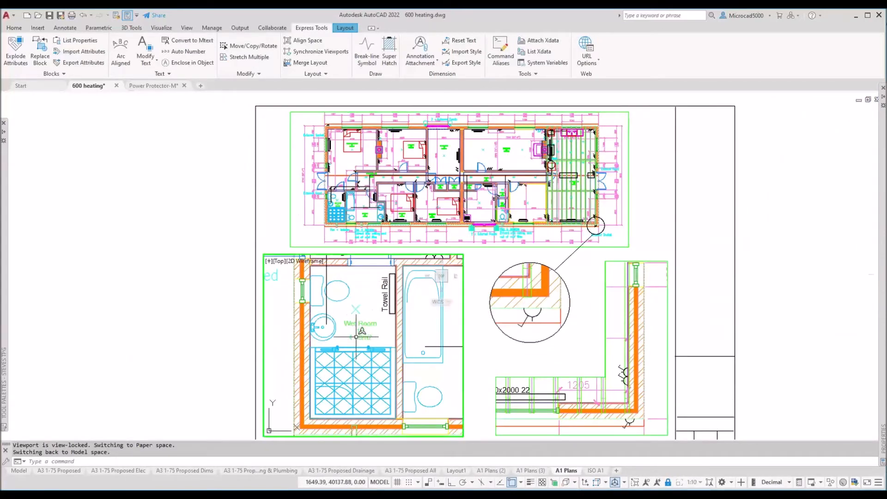
{"action": "scroll", "coordinate": [364, 318], "scroll_direction": "up", "scroll_amount": 4}
{"action": "scroll", "coordinate": [364, 341], "scroll_direction": "up", "scroll_amount": 5}
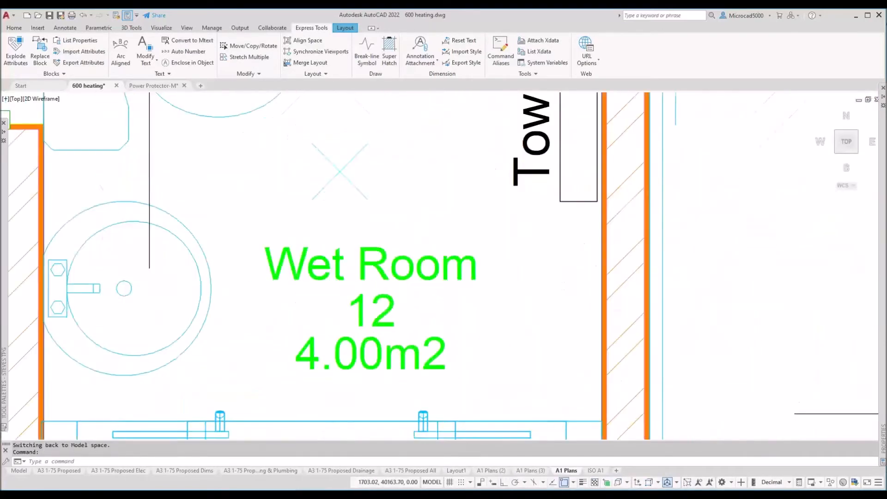
{"action": "scroll", "coordinate": [363, 342], "scroll_direction": "down", "scroll_amount": 4}
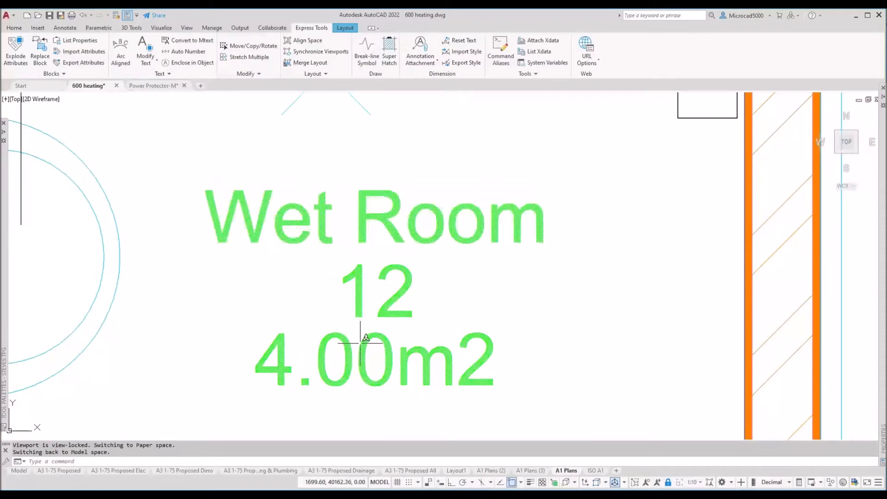
{"action": "scroll", "coordinate": [429, 293], "scroll_direction": "down", "scroll_amount": 8}
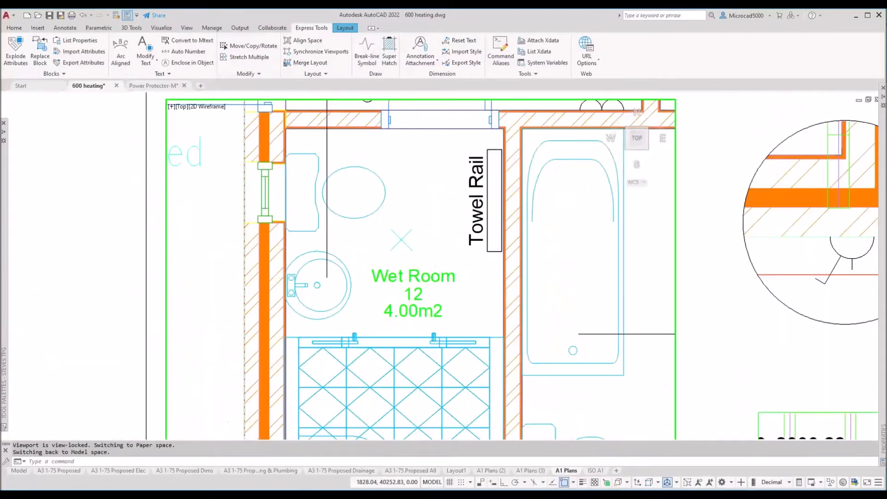
{"action": "scroll", "coordinate": [429, 293], "scroll_direction": "up", "scroll_amount": 5}
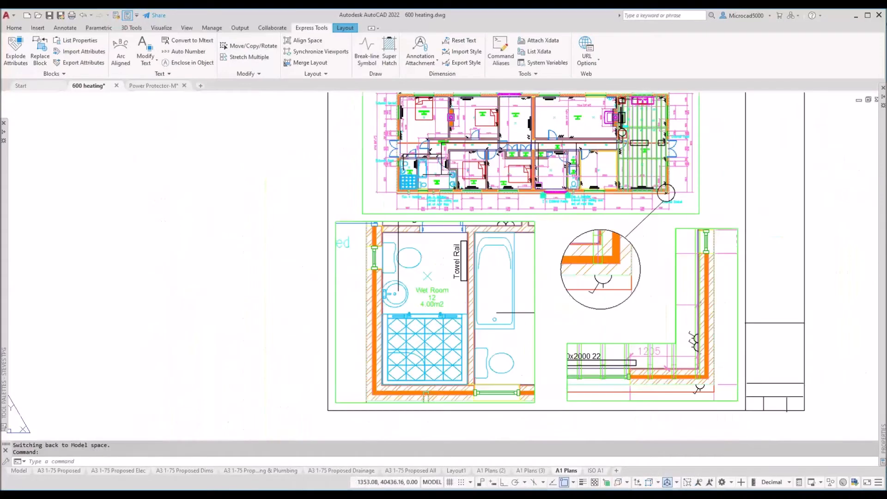
Step: Unlock the top 1:50 floor-plan viewport and pan it to show the notes and window styles
{"action": "middle_click_drag", "start_coordinate": [289, 349], "coordinate": [286, 353]}
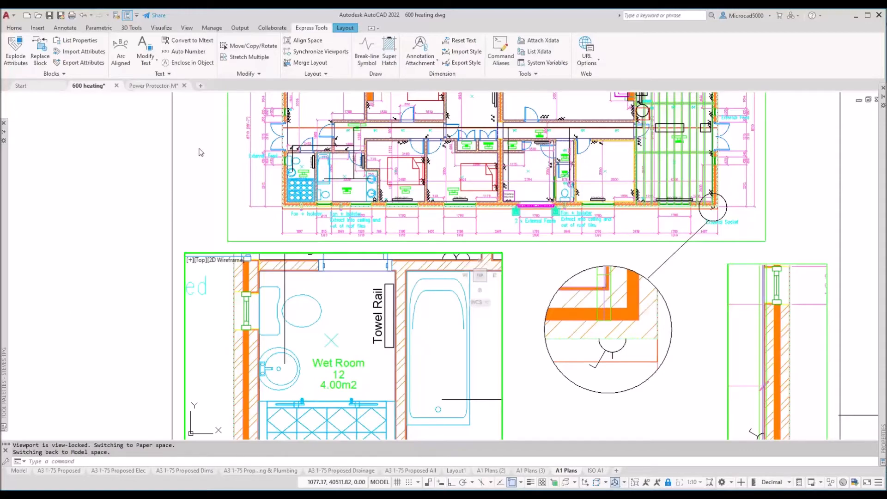
{"action": "scroll", "coordinate": [303, 172], "scroll_direction": "up", "scroll_amount": 5}
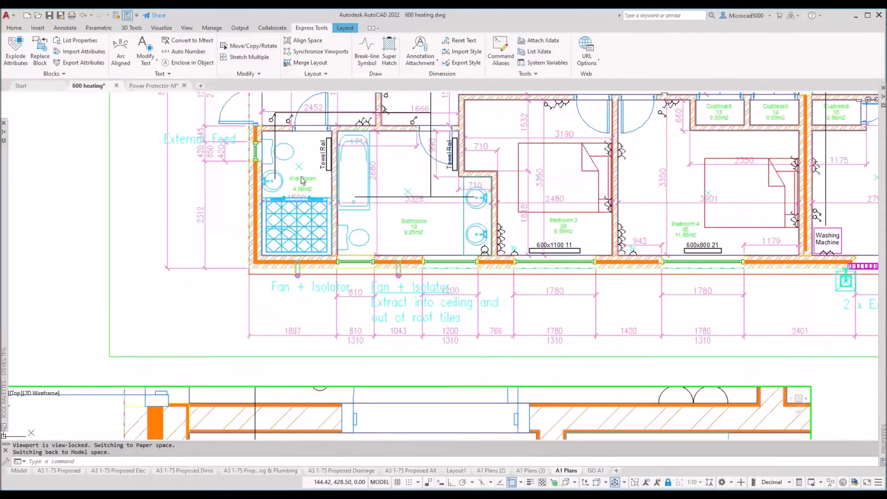
{"action": "scroll", "coordinate": [291, 190], "scroll_direction": "down", "scroll_amount": 5}
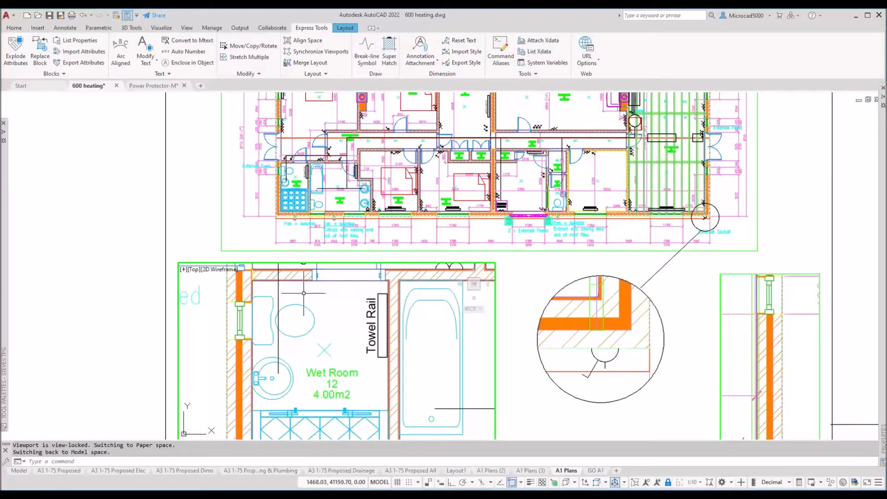
{"action": "left_click", "coordinate": [296, 239]}
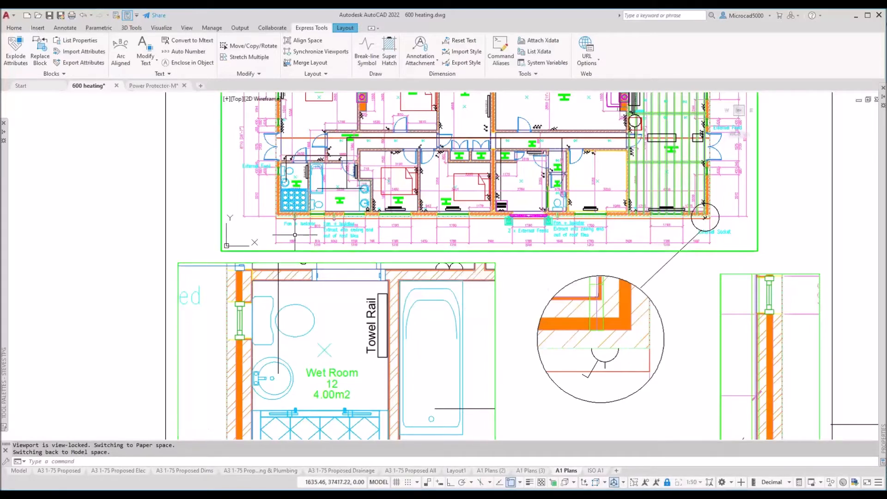
{"action": "left_click", "coordinate": [668, 483]}
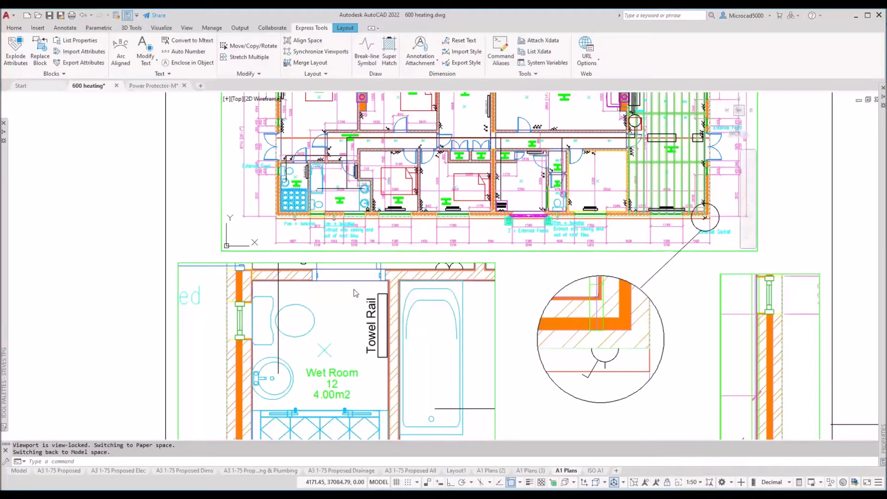
{"action": "middle_click_drag", "start_coordinate": [293, 226], "coordinate": [536, 146]}
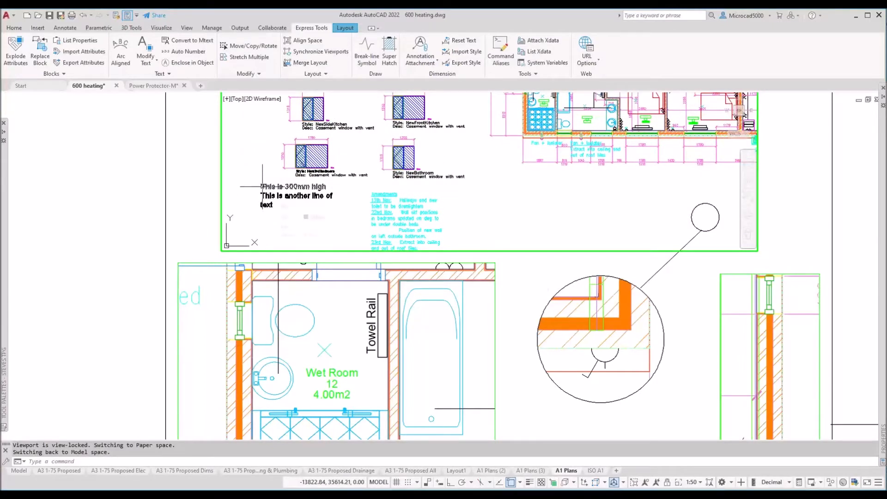
{"action": "mouse_move", "coordinate": [262, 187]}
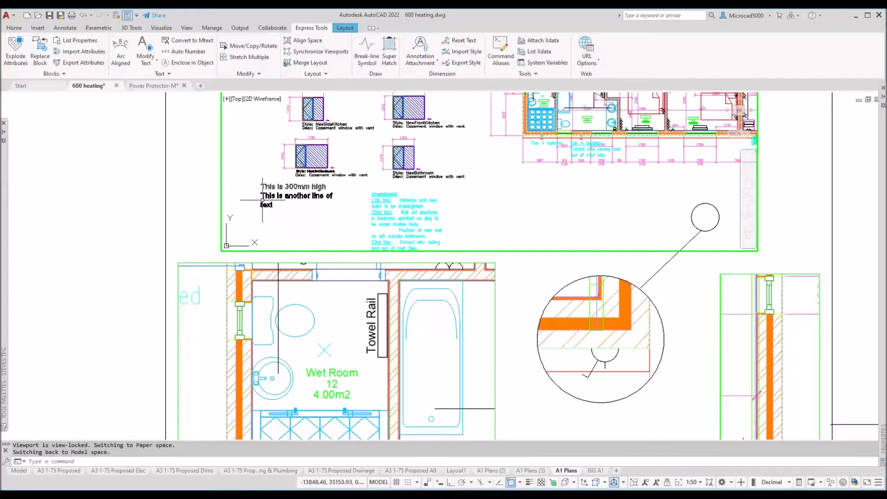
Step: Pan the lower-left 1:10 viewport until the 'This is 300mm high' text is framed
{"action": "left_click", "coordinate": [318, 335]}
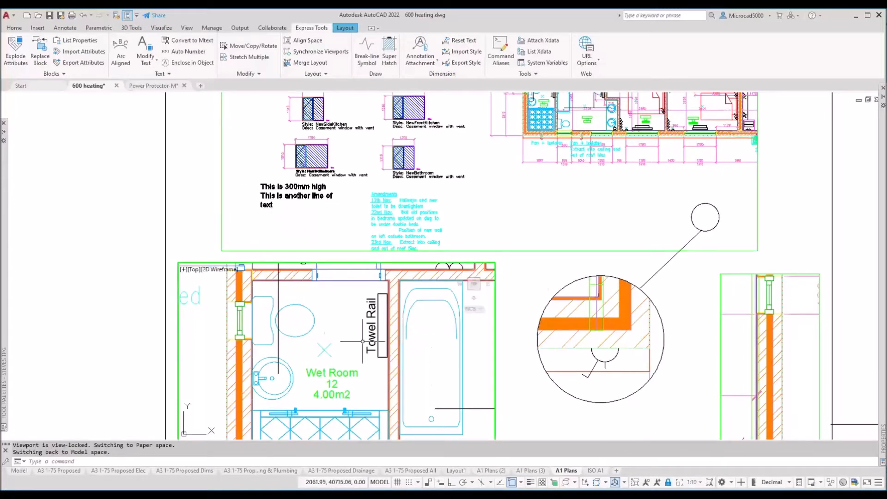
{"action": "scroll", "coordinate": [355, 135], "scroll_direction": "down", "scroll_amount": 3}
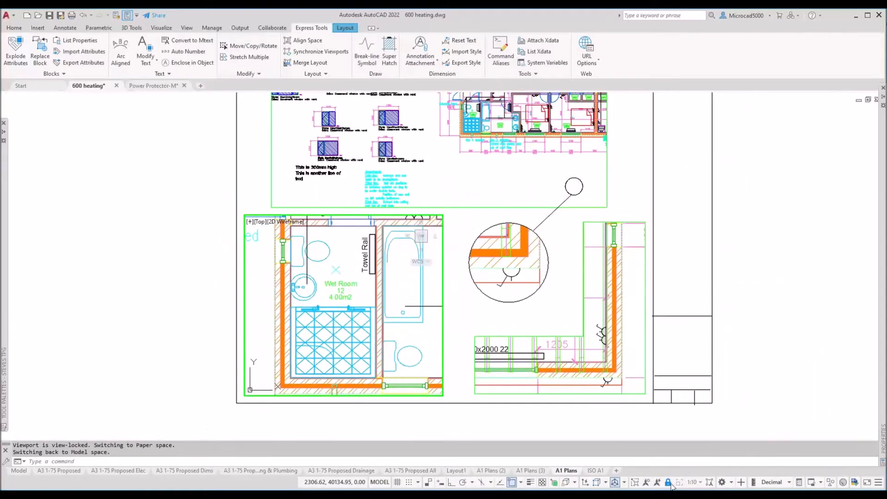
{"action": "middle_click_drag", "start_coordinate": [298, 359], "coordinate": [439, 215]}
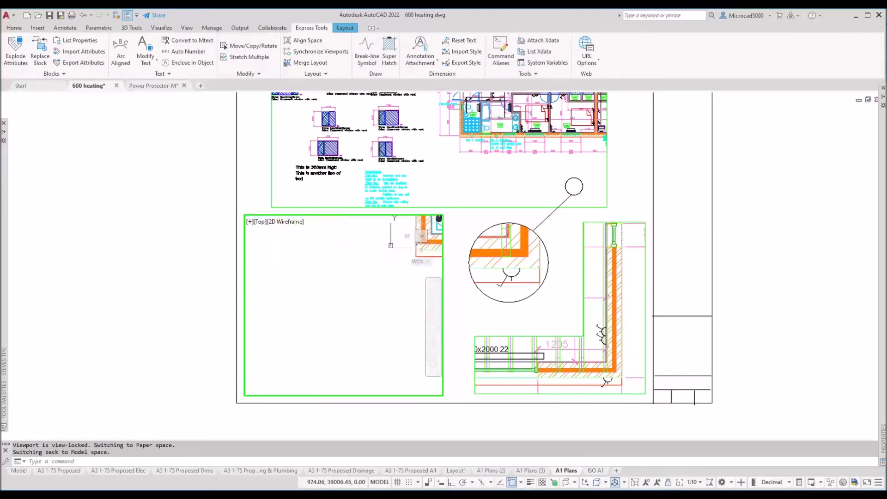
{"action": "mouse_move", "coordinate": [299, 351]}
{"action": "middle_mouse_down"}
{"action": "mouse_move", "coordinate": [339, 308]}
{"action": "mouse_move", "coordinate": [474, 205]}
{"action": "mouse_move", "coordinate": [567, 237]}
{"action": "middle_mouse_up"}
{"action": "mouse_move", "coordinate": [296, 355]}
{"action": "middle_mouse_down"}
{"action": "mouse_move", "coordinate": [503, 270]}
{"action": "mouse_move", "coordinate": [546, 268]}
{"action": "middle_mouse_up"}
{"action": "middle_click_drag", "start_coordinate": [271, 307], "coordinate": [393, 378]}
{"action": "mouse_move", "coordinate": [311, 354]}
{"action": "middle_mouse_down"}
{"action": "mouse_move", "coordinate": [342, 358]}
{"action": "mouse_move", "coordinate": [313, 354]}
{"action": "mouse_move", "coordinate": [325, 358]}
{"action": "middle_mouse_up"}
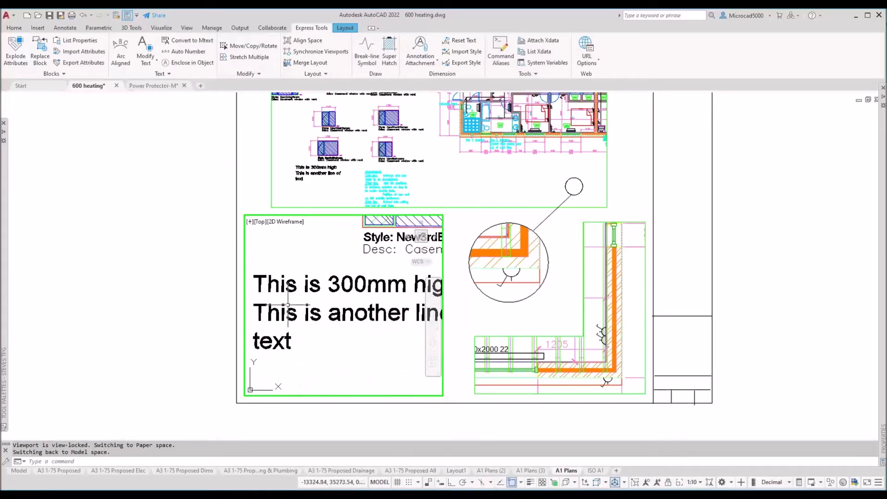
{"action": "left_click", "coordinate": [330, 187]}
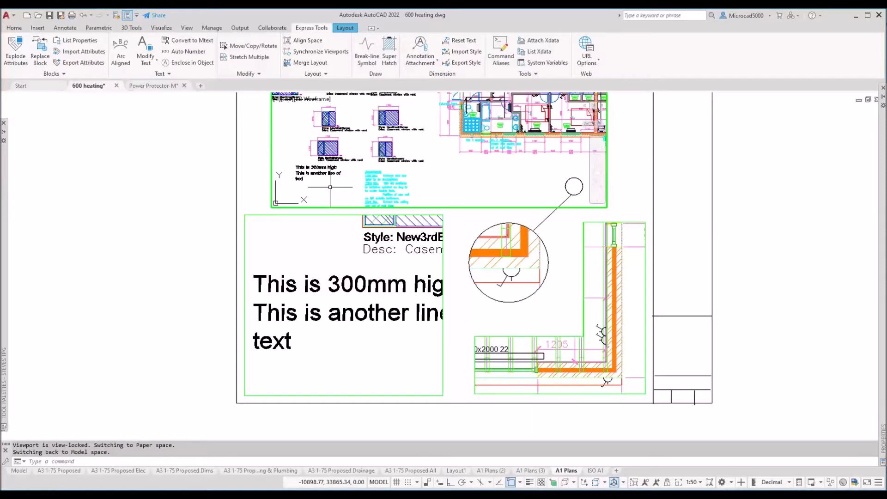
{"action": "key", "text": "ctrl"}
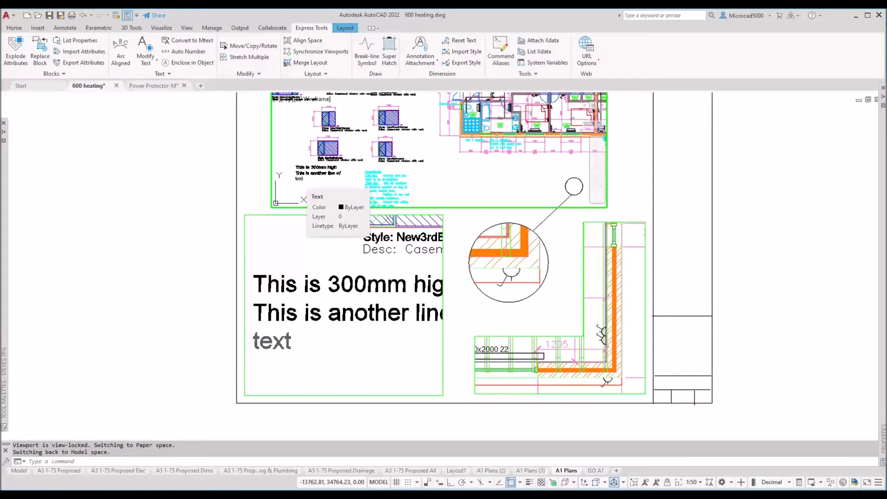
{"action": "left_click", "coordinate": [271, 256]}
{"action": "key", "text": "ctrl"}
{"action": "key", "text": "ctrl"}
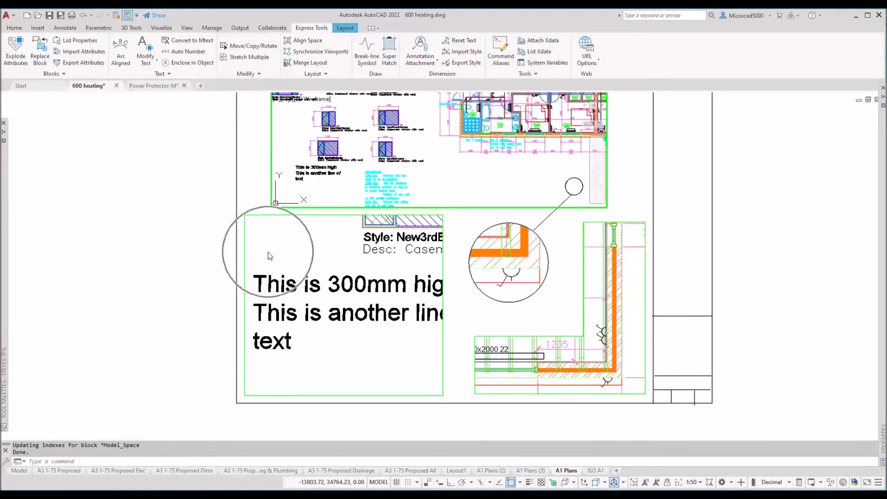
{"action": "key", "text": "ctrl"}
{"action": "key", "text": "ctrl"}
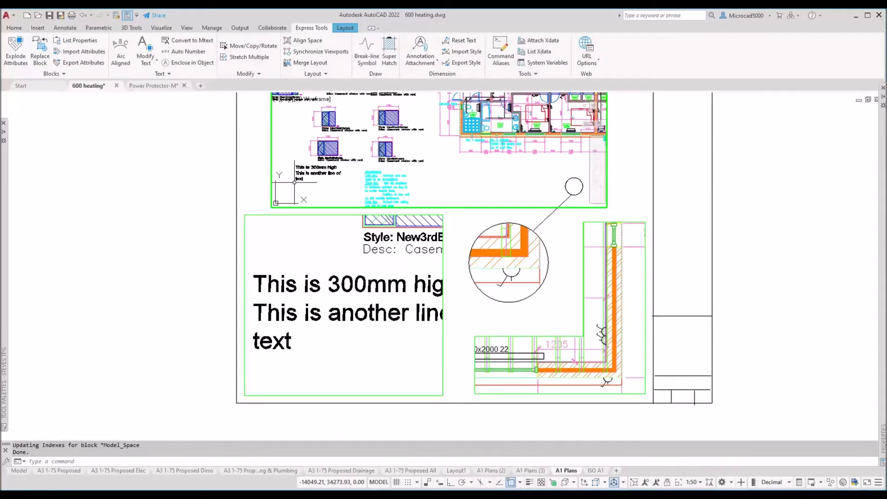
{"action": "left_click", "coordinate": [277, 288]}
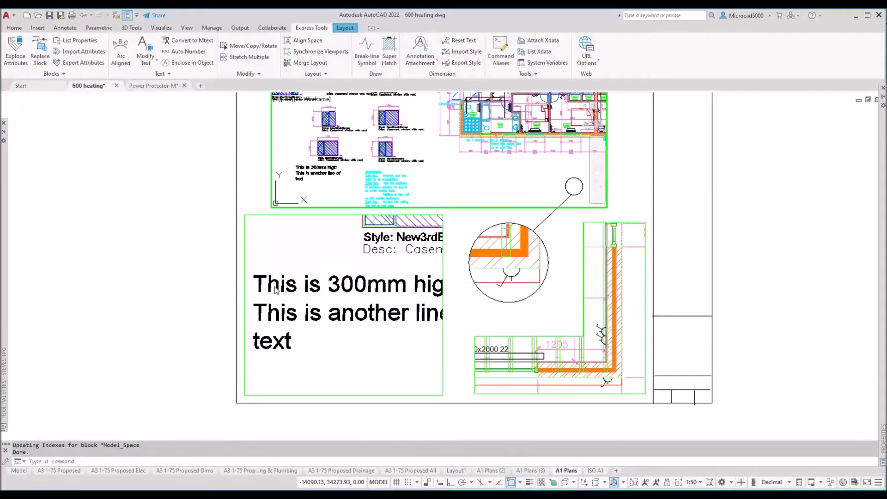
{"action": "left_click", "coordinate": [275, 287]}
{"action": "left_click", "coordinate": [276, 290]}
{"action": "left_click", "coordinate": [275, 290]}
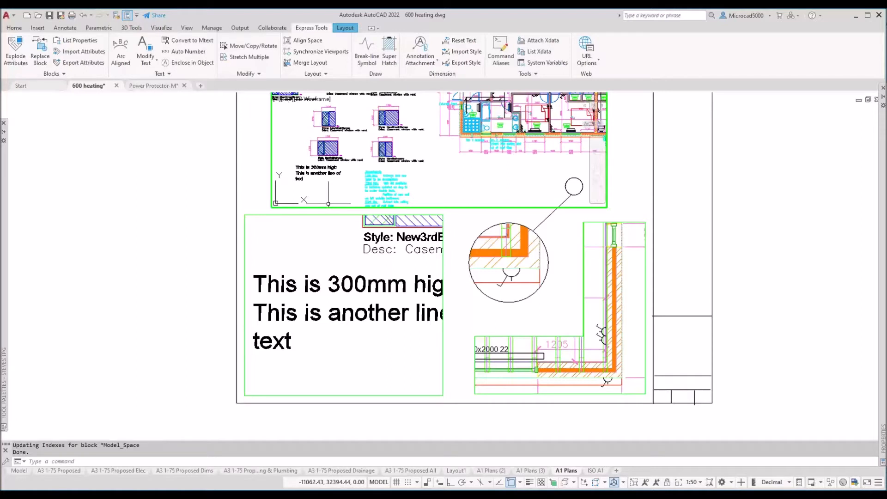
Step: Send the three-line 300mm text from viewport model space to paper space with CHSPACE
{"action": "type", "text": "CHSPACe"}
{"action": "key", "text": "BackSpace"}
{"action": "type", "text": "E"}
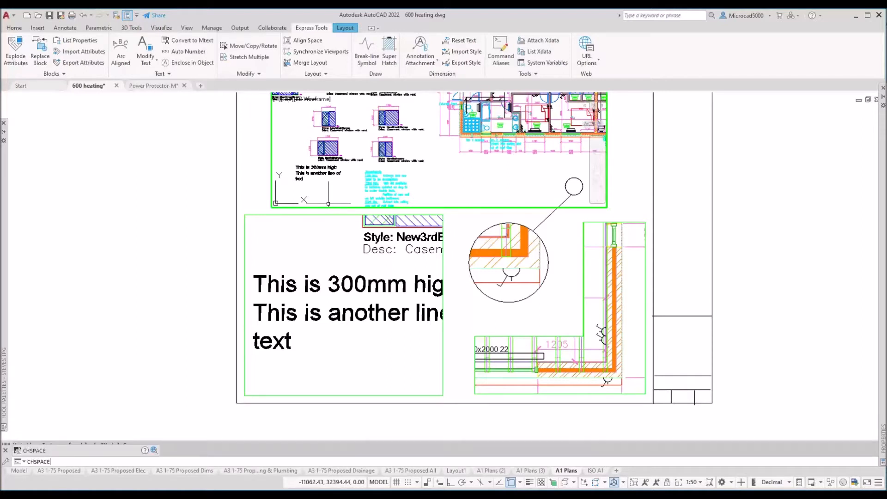
{"action": "key", "text": "Return"}
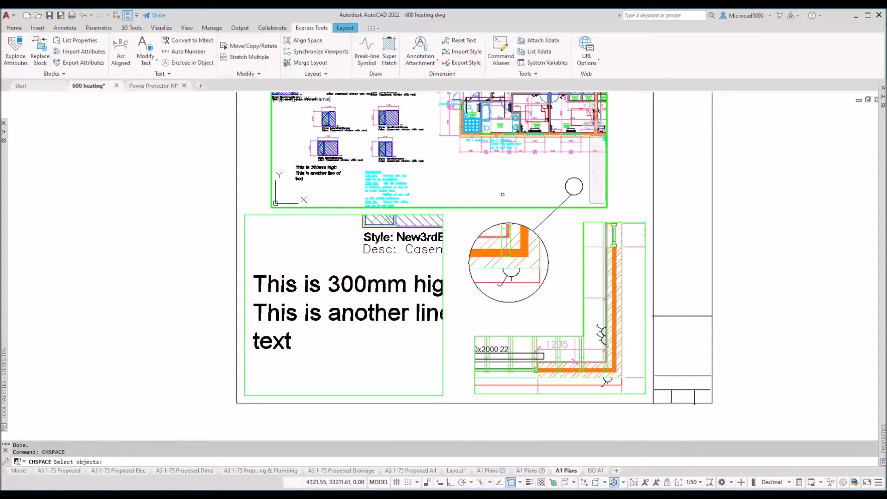
{"action": "left_click", "coordinate": [312, 184]}
{"action": "left_click", "coordinate": [299, 159]}
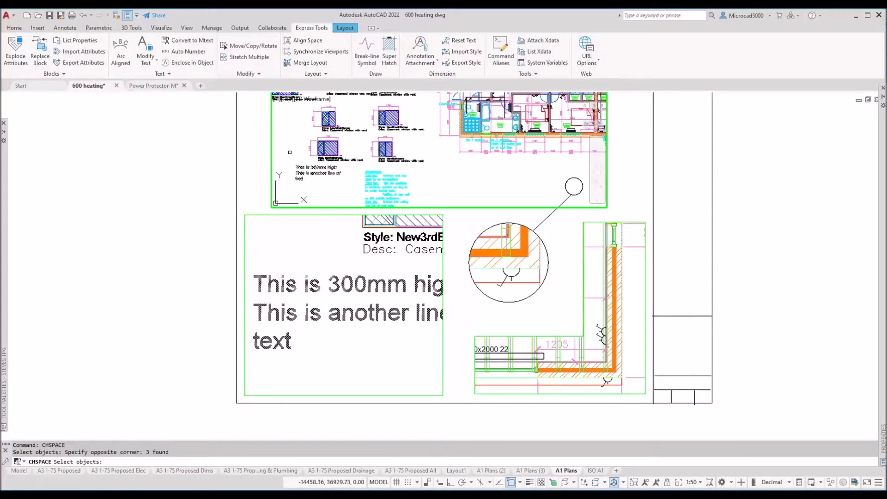
{"action": "key", "text": "Return"}
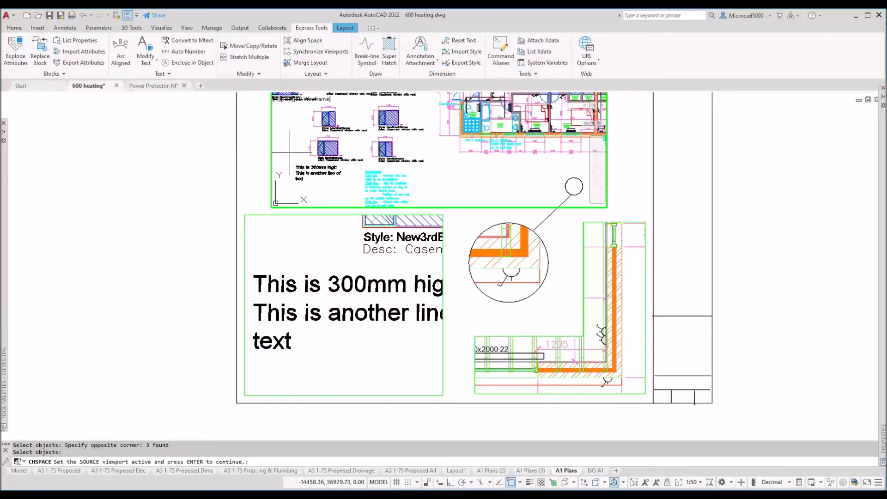
{"action": "key", "text": "Return"}
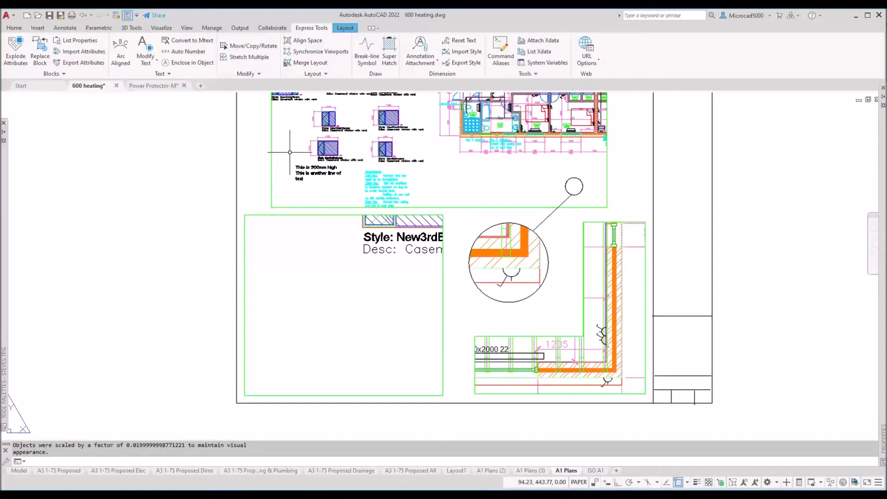
Step: Move the transferred text far to the left, then undo the move
{"action": "left_click", "coordinate": [299, 162]}
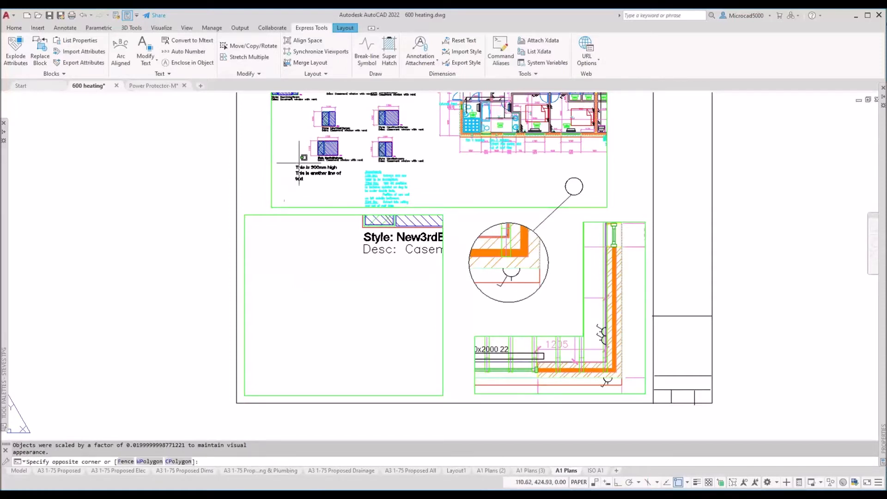
{"action": "left_click", "coordinate": [284, 183]}
{"action": "type", "text": "m"}
{"action": "key", "text": "Return"}
{"action": "left_click", "coordinate": [318, 181]}
{"action": "left_click", "coordinate": [77, 174]}
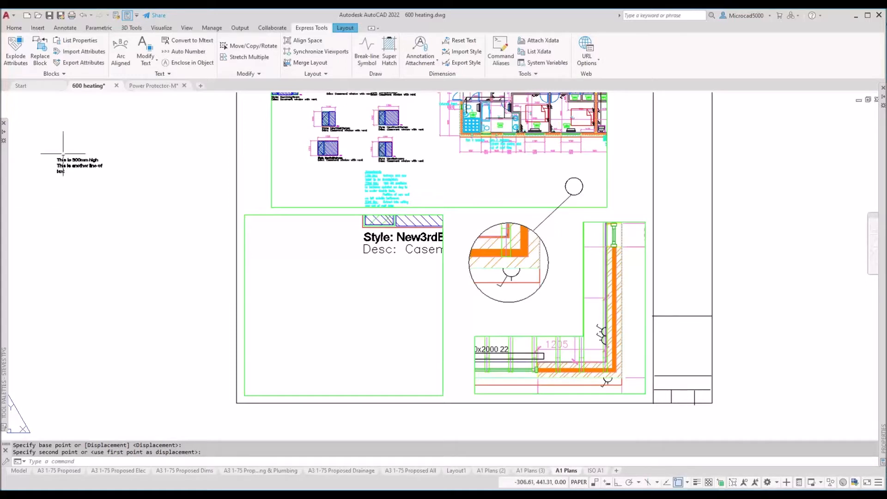
{"action": "type", "text": "u"}
{"action": "key", "text": "Return"}
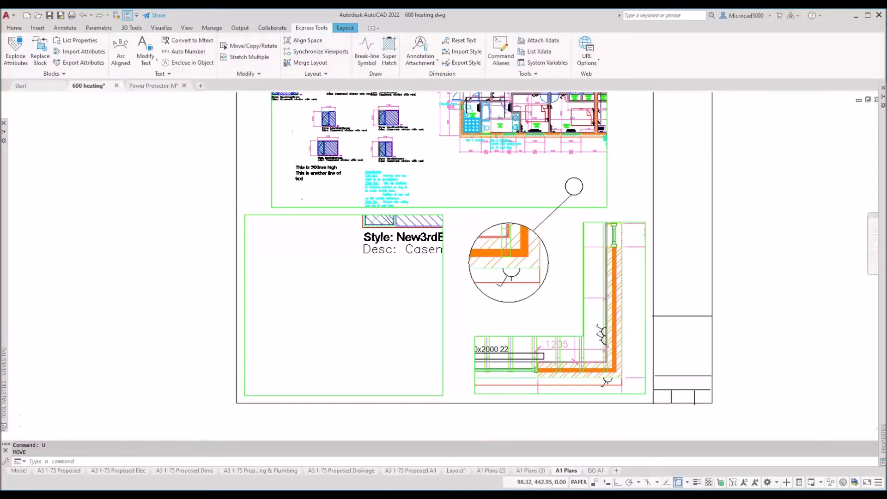
Step: Check the paper-space 300mm text's height in Properties, then pan to show both viewports
{"action": "scroll", "coordinate": [292, 153], "scroll_direction": "up", "scroll_amount": 5}
{"action": "left_click", "coordinate": [313, 203]}
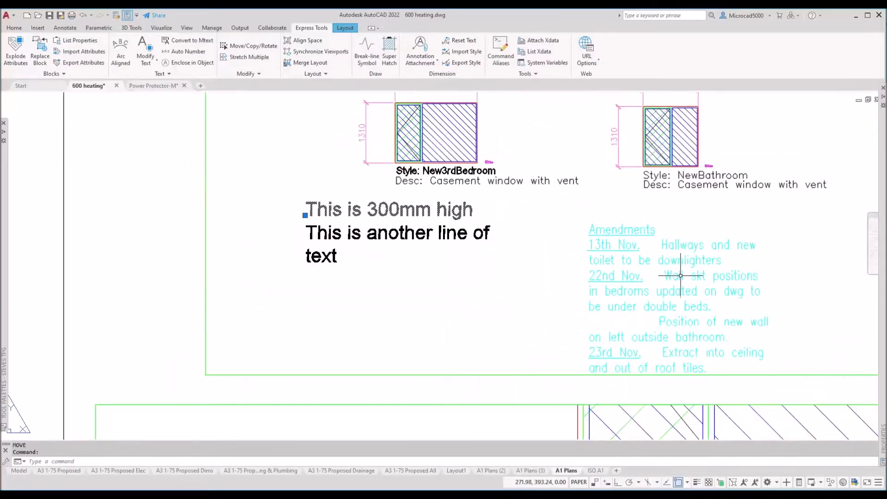
{"action": "mouse_move", "coordinate": [873, 245]}
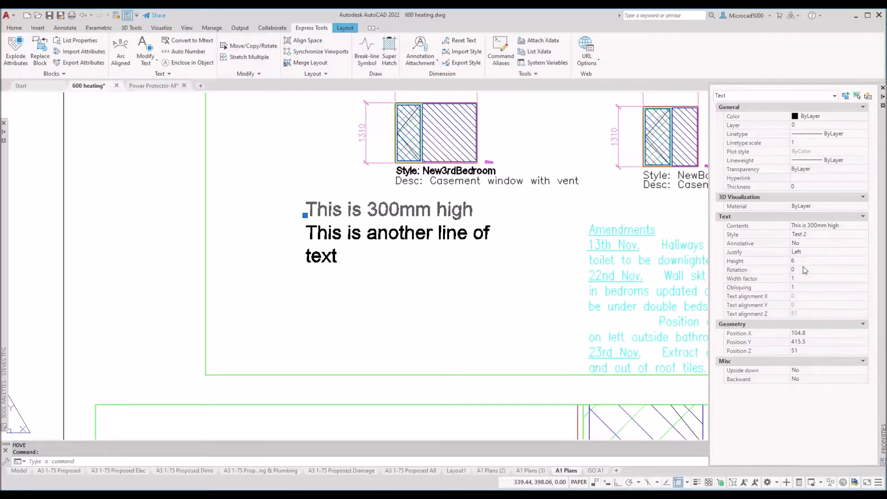
{"action": "key", "text": "Escape"}
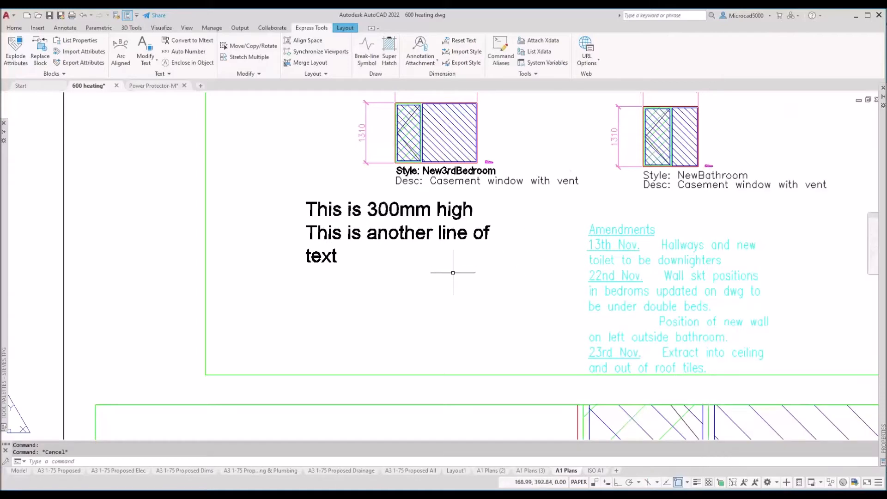
{"action": "scroll", "coordinate": [434, 268], "scroll_direction": "down", "scroll_amount": 3}
{"action": "mouse_move", "coordinate": [420, 283]}
{"action": "middle_mouse_down"}
{"action": "mouse_move", "coordinate": [366, 198]}
{"action": "mouse_move", "coordinate": [390, 272]}
{"action": "mouse_move", "coordinate": [391, 260]}
{"action": "middle_mouse_up"}
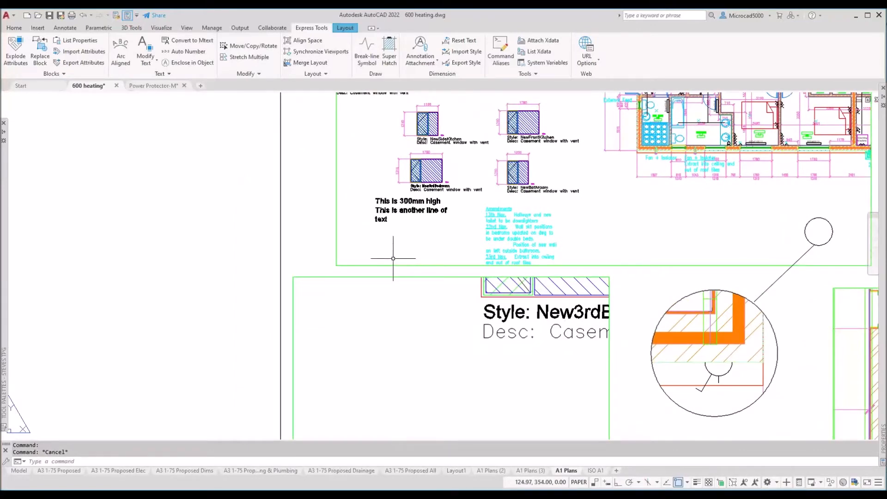
Step: Copy the 300mm text down into the lower viewport area and activate the upper viewport
{"action": "type", "text": "co"}
{"action": "key", "text": "Return"}
{"action": "left_click", "coordinate": [390, 248]}
{"action": "left_click", "coordinate": [375, 178]}
{"action": "key", "text": "Return"}
{"action": "left_click", "coordinate": [375, 220]}
{"action": "left_click", "coordinate": [354, 370]}
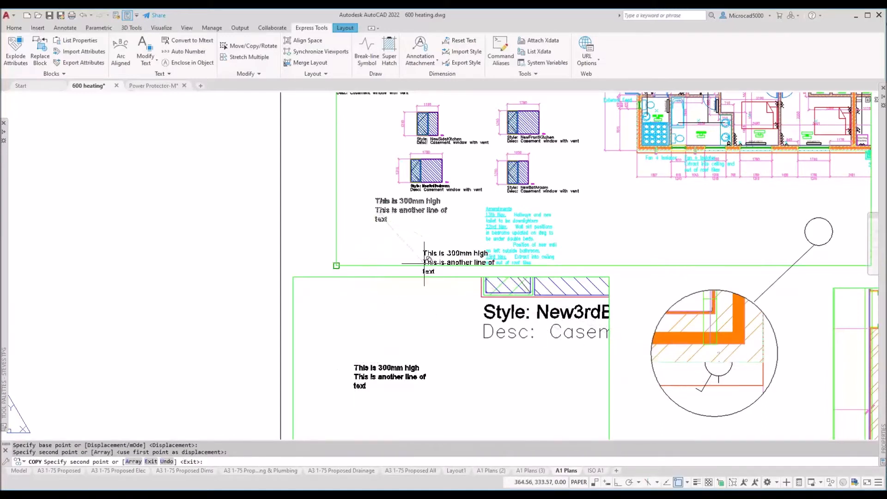
{"action": "key", "text": "Escape"}
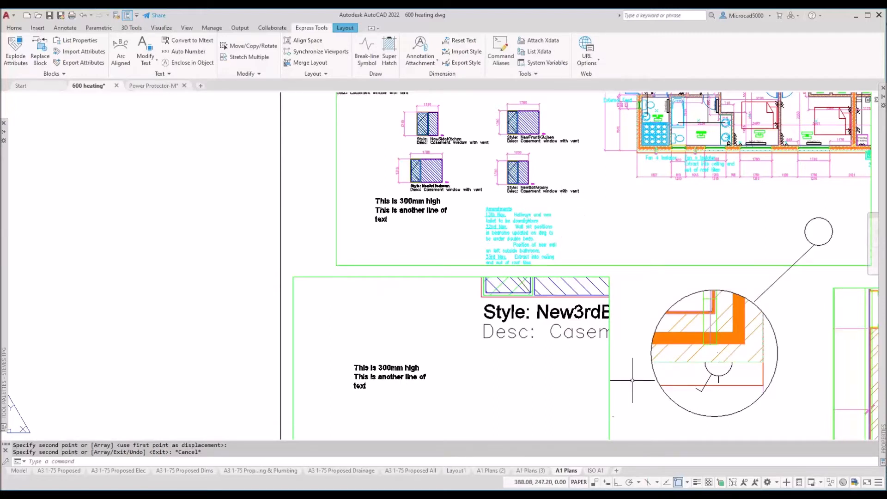
{"action": "double_click", "coordinate": [614, 194]}
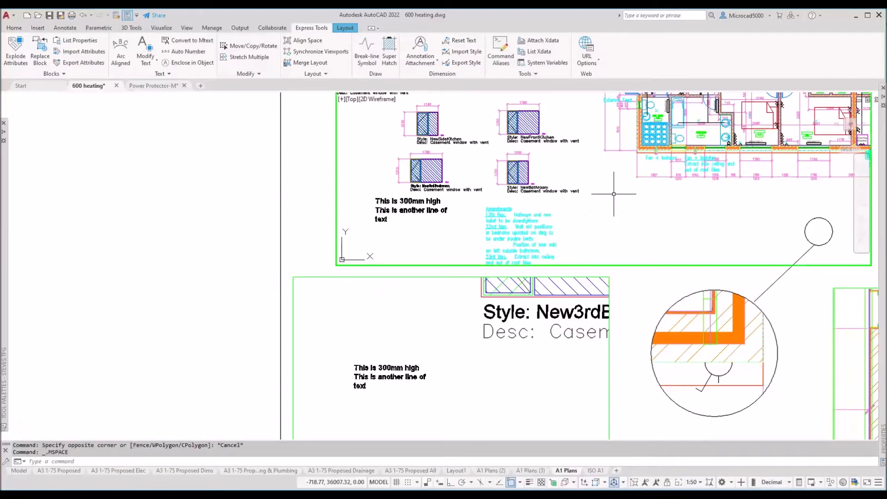
Step: Set the upper viewport scale to 1:75, lock it, and return to paper space
{"action": "left_click", "coordinate": [703, 482]}
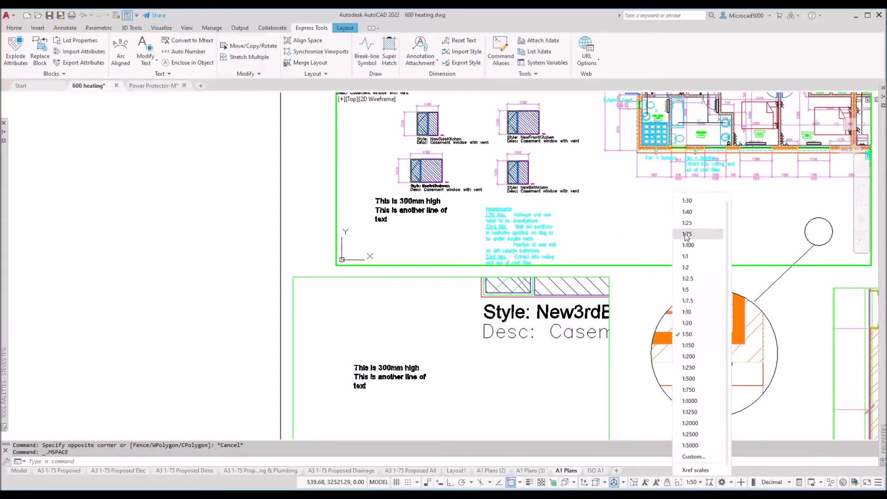
{"action": "left_click", "coordinate": [687, 235]}
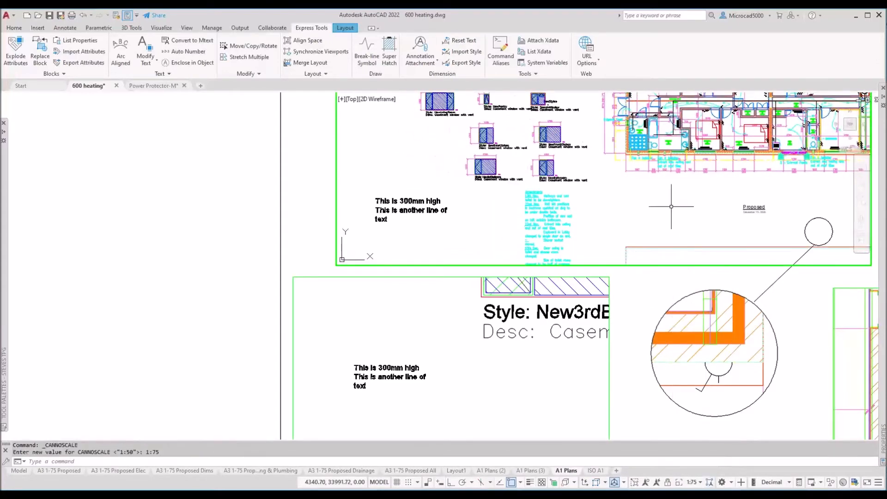
{"action": "left_click", "coordinate": [667, 482]}
{"action": "double_click", "coordinate": [620, 284]}
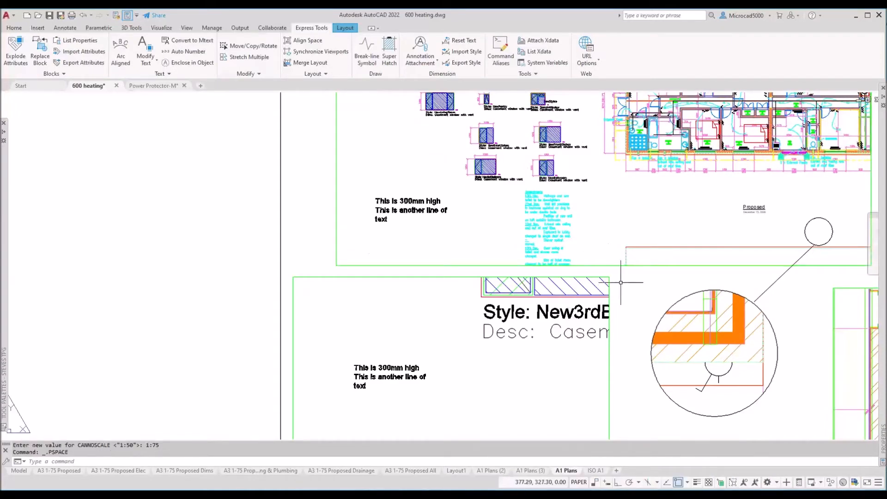
Step: Change the 'This is 300mm high' text height to 2.5 in Properties
{"action": "left_click", "coordinate": [375, 202]}
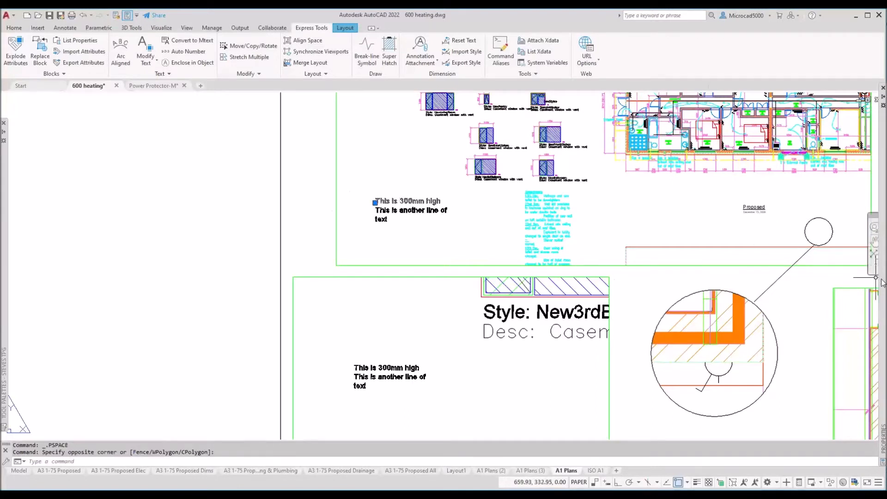
{"action": "left_click", "coordinate": [799, 261]}
{"action": "type", "text": "2.5"}
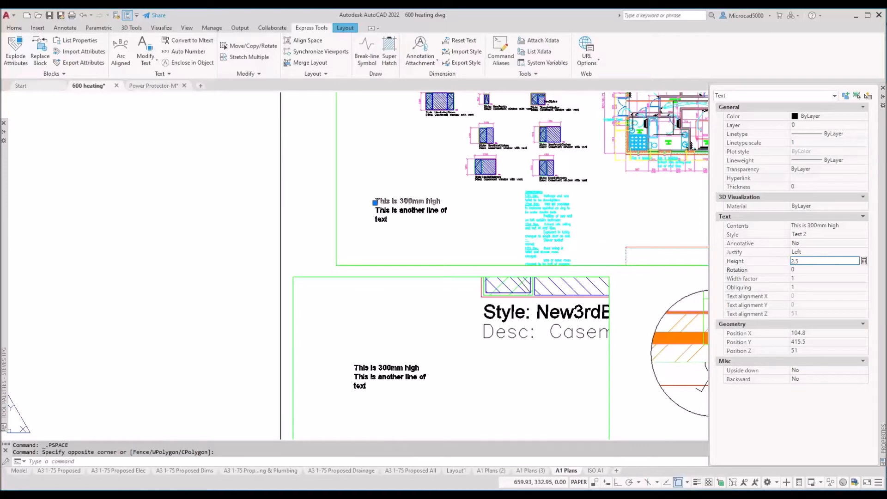
{"action": "key", "text": "Return"}
{"action": "key", "text": "Escape"}
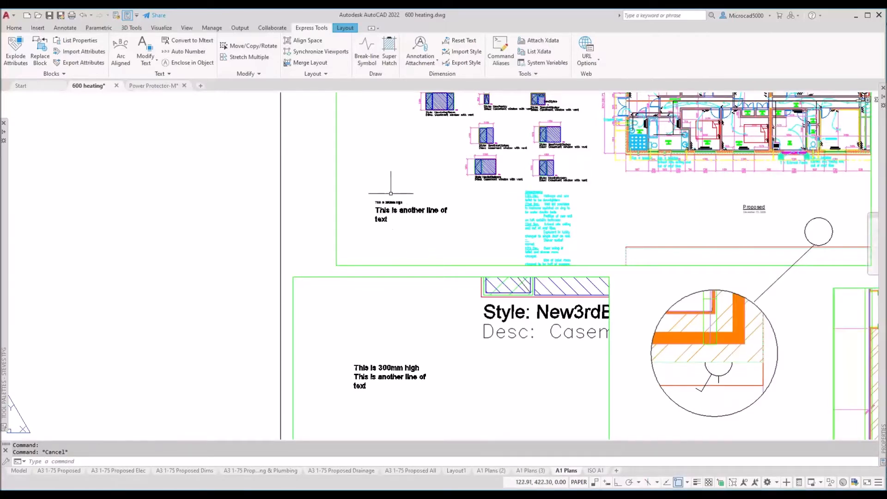
{"action": "scroll", "coordinate": [391, 194], "scroll_direction": "up", "scroll_amount": 2}
{"action": "scroll", "coordinate": [392, 193], "scroll_direction": "up", "scroll_amount": 2}
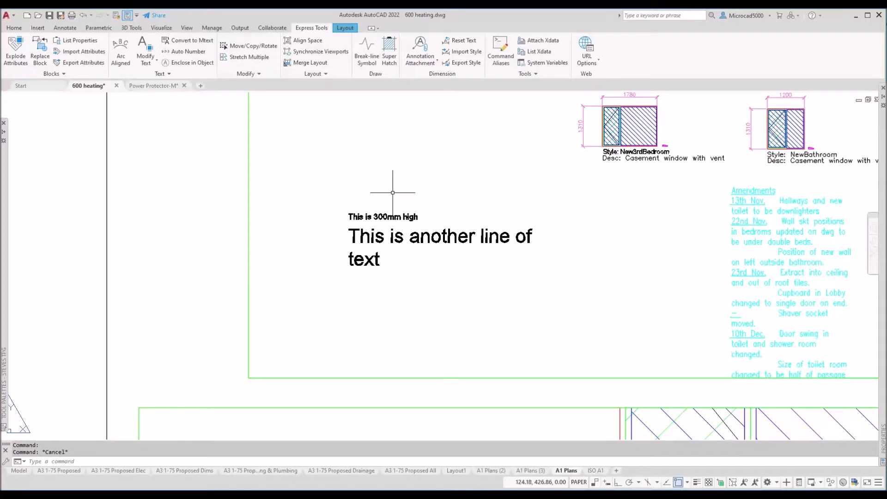
Step: Send 'This is 300mm high' into the 1:75 viewport with CHSPACE and confirm its 187.5 height
{"action": "type", "text": "chspace"}
{"action": "key", "text": "Return"}
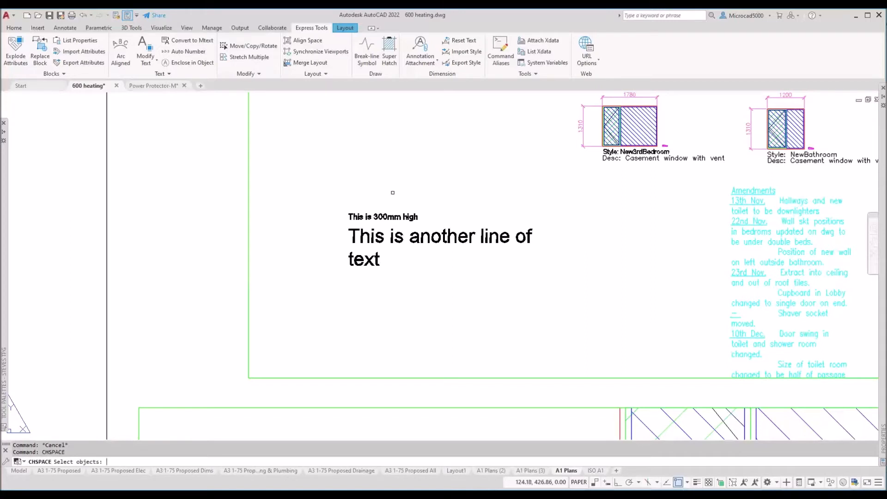
{"action": "left_click", "coordinate": [365, 216]}
{"action": "left_click", "coordinate": [363, 217]}
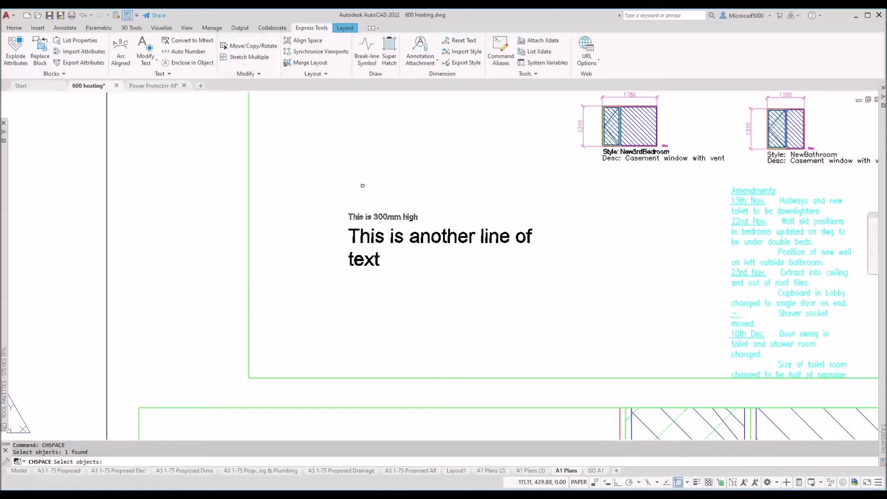
{"action": "key", "text": "Return"}
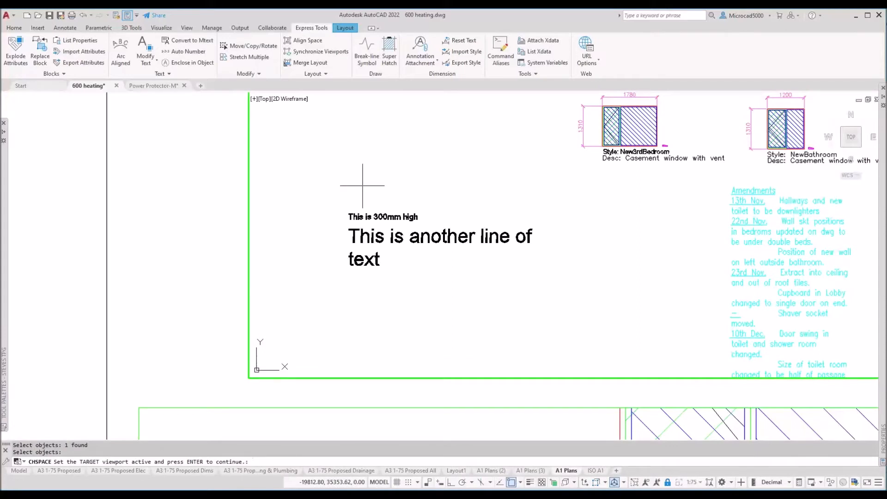
{"action": "key", "text": "Return"}
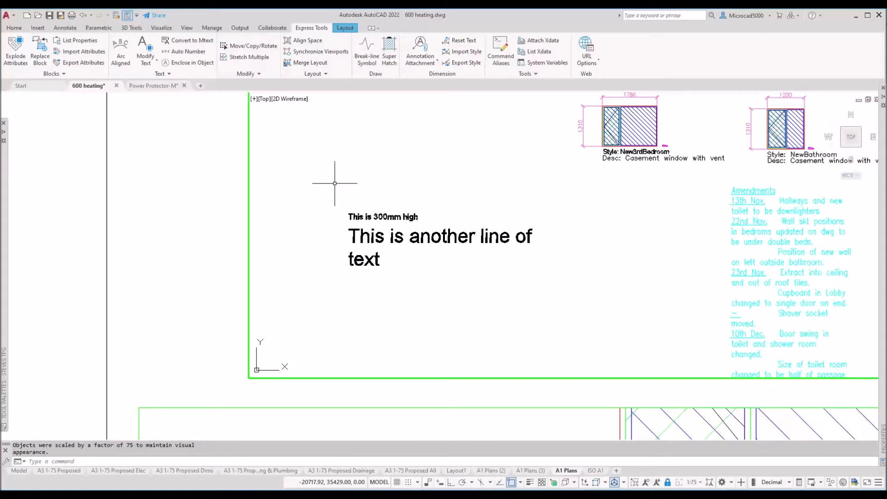
{"action": "left_click", "coordinate": [383, 217]}
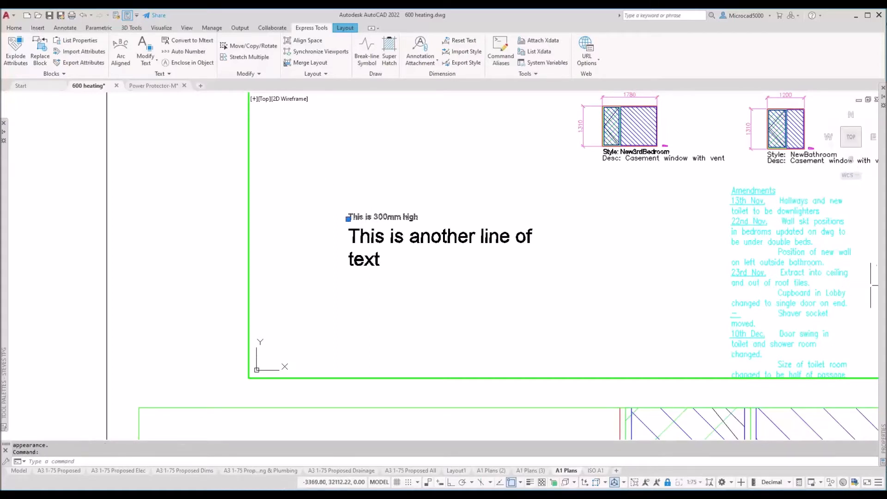
{"action": "mouse_move", "coordinate": [882, 439]}
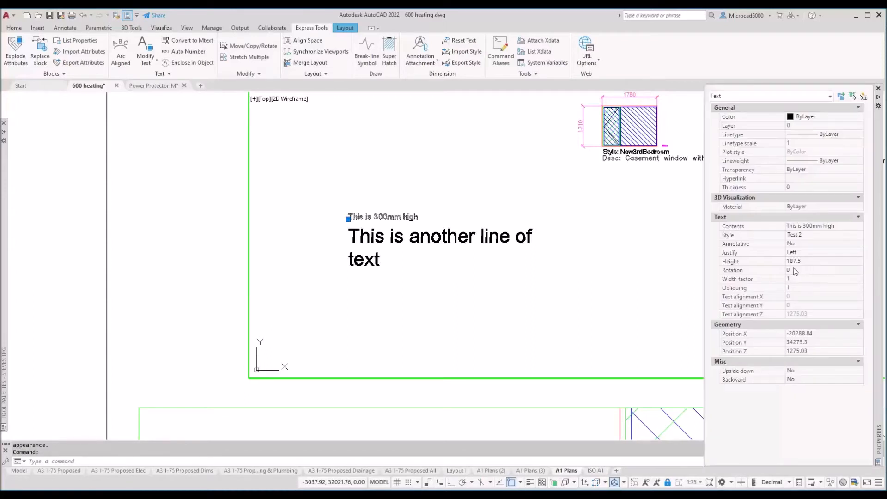
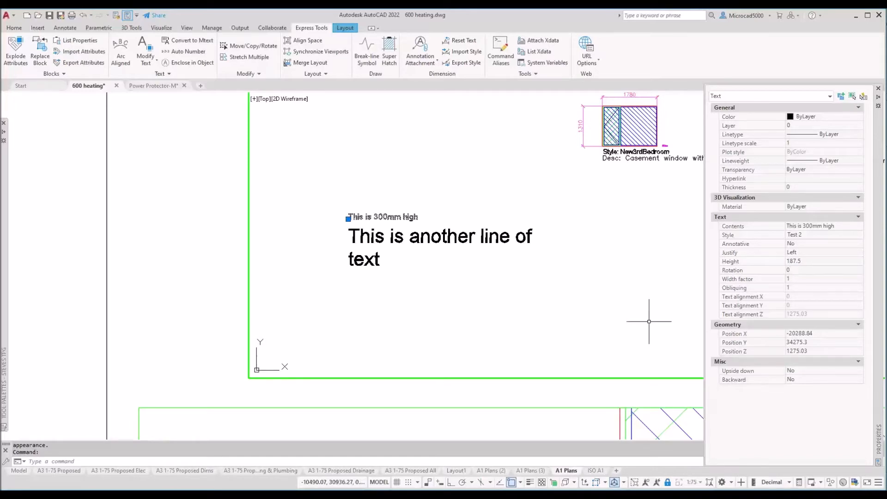
Step: Close the Properties palette and zoom out so the A1 Plans sheet and upper viewport are visible
{"action": "key", "text": "ctrl+1"}
{"action": "scroll", "coordinate": [552, 296], "scroll_direction": "down", "scroll_amount": 5}
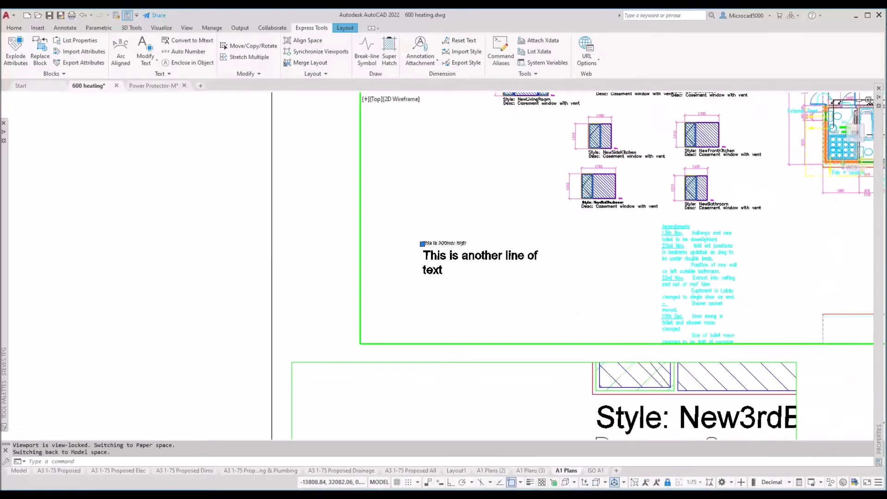
{"action": "mouse_move", "coordinate": [510, 304]}
{"action": "middle_mouse_down"}
{"action": "mouse_move", "coordinate": [462, 232]}
{"action": "mouse_move", "coordinate": [436, 220]}
{"action": "mouse_move", "coordinate": [398, 241]}
{"action": "middle_mouse_up"}
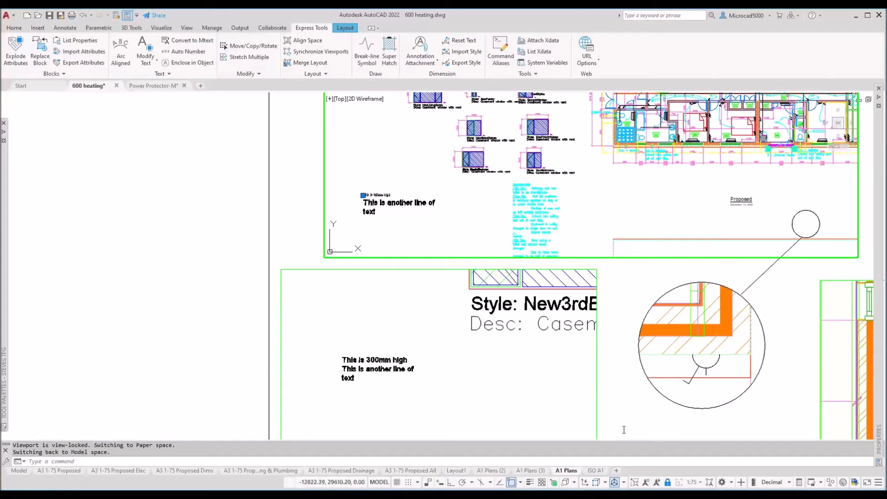
{"action": "left_click", "coordinate": [645, 486]}
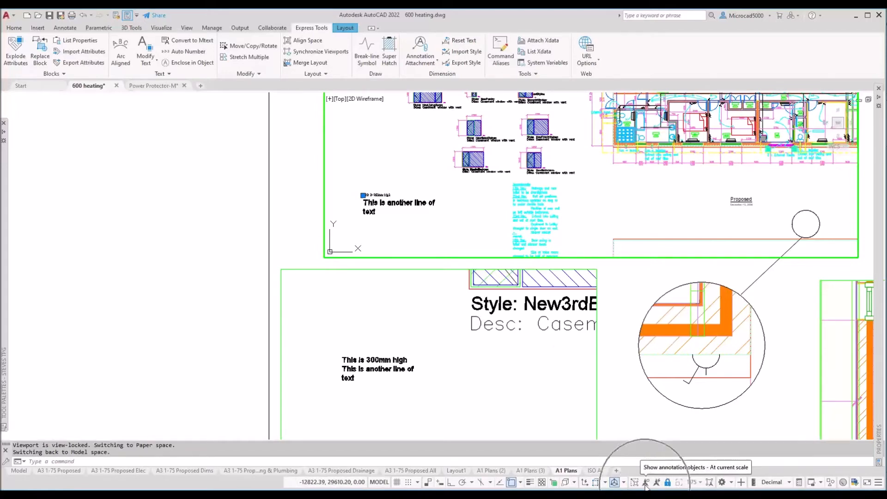
{"action": "left_click", "coordinate": [474, 251]}
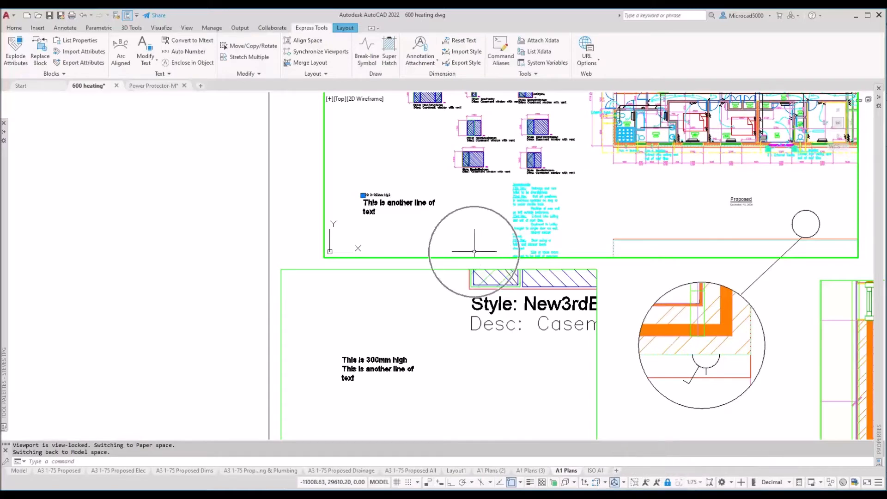
{"action": "left_click", "coordinate": [693, 483]}
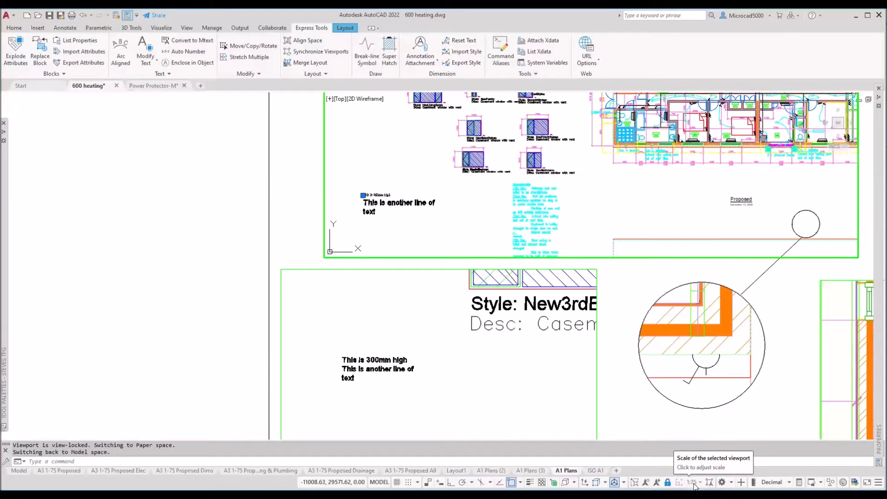
{"action": "left_click", "coordinate": [646, 483]}
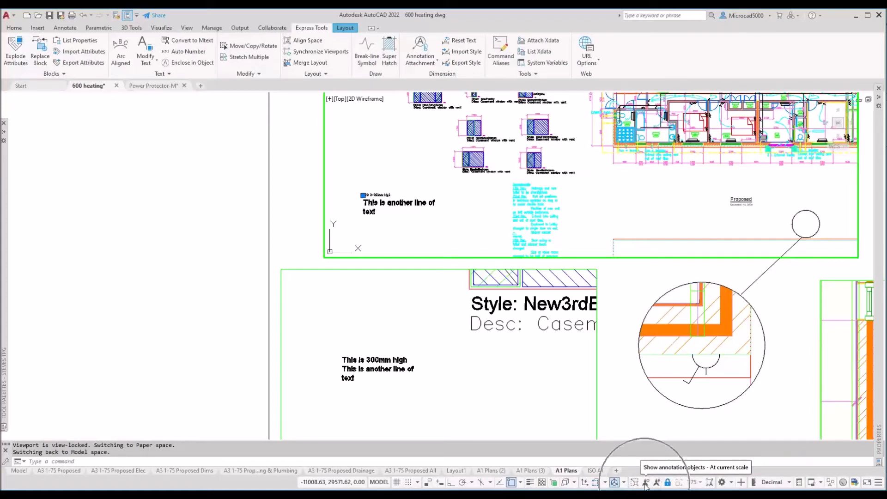
{"action": "key", "text": "ctrl"}
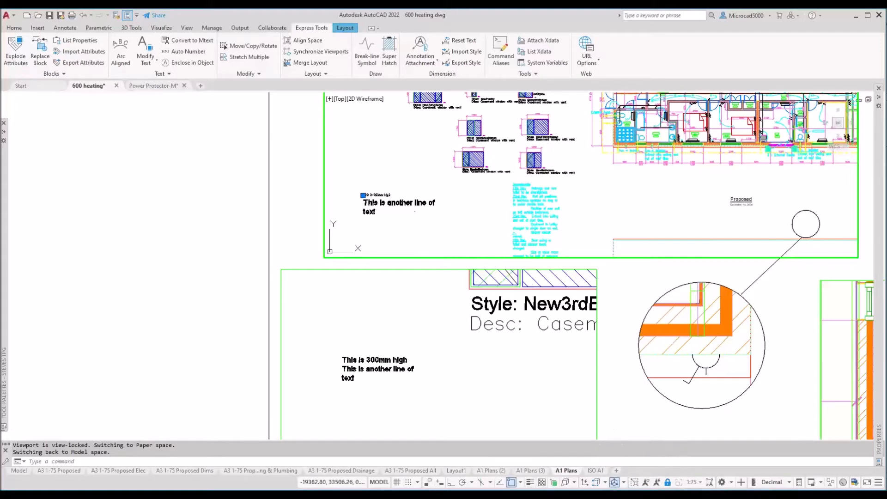
{"action": "left_click", "coordinate": [360, 221]}
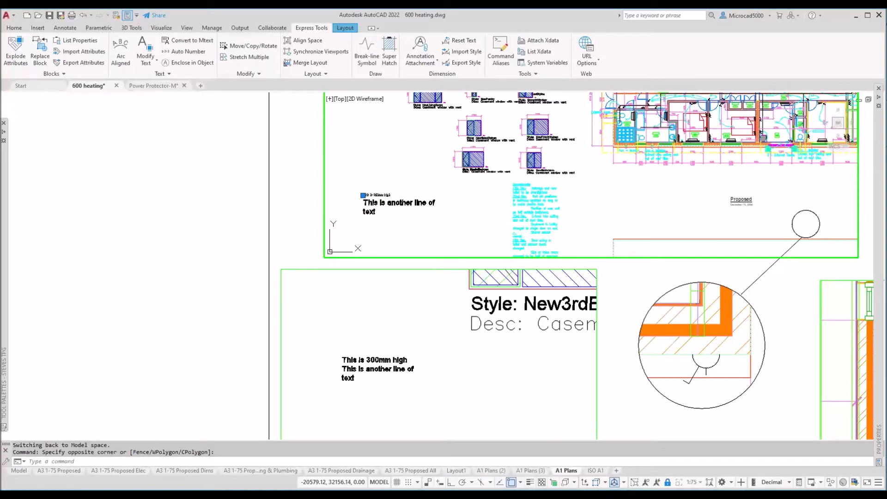
Step: Erase the 300mm sample text and the leftover two-line sample text, then re-enter the upper viewport
{"action": "key", "text": "Delete"}
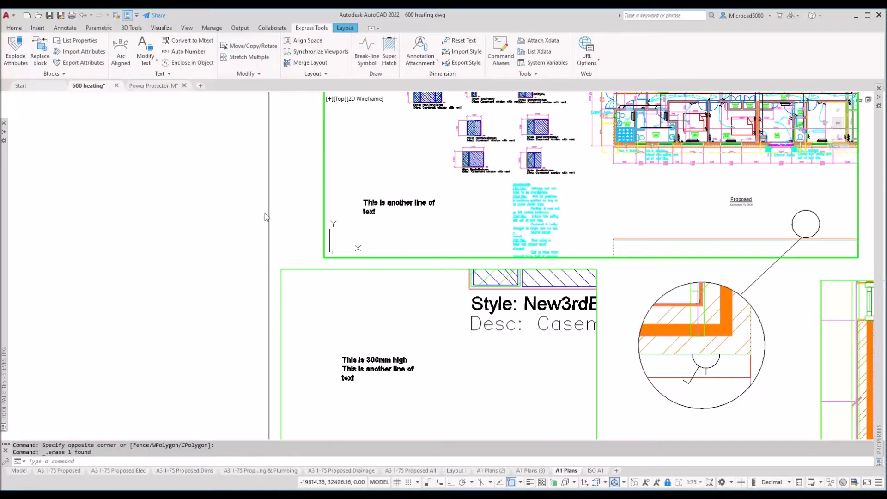
{"action": "double_click", "coordinate": [298, 203]}
{"action": "left_click", "coordinate": [379, 189]}
{"action": "left_click", "coordinate": [345, 233]}
{"action": "key", "text": "Delete"}
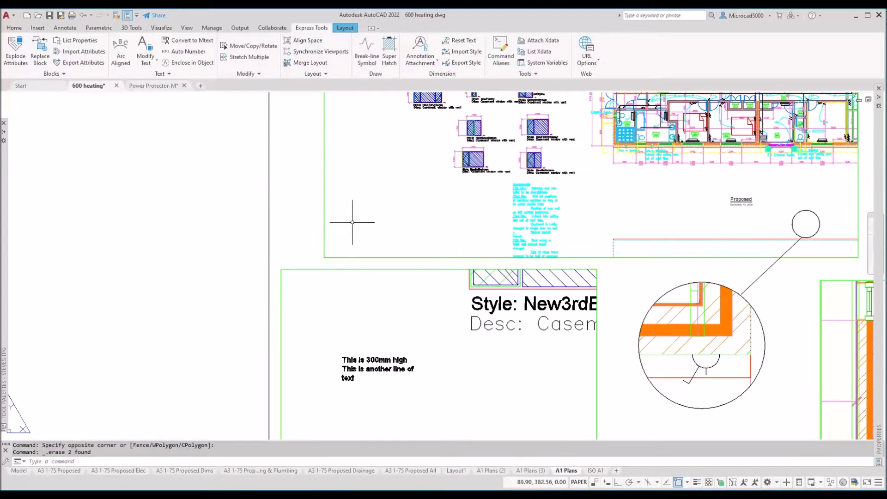
{"action": "double_click", "coordinate": [381, 207]}
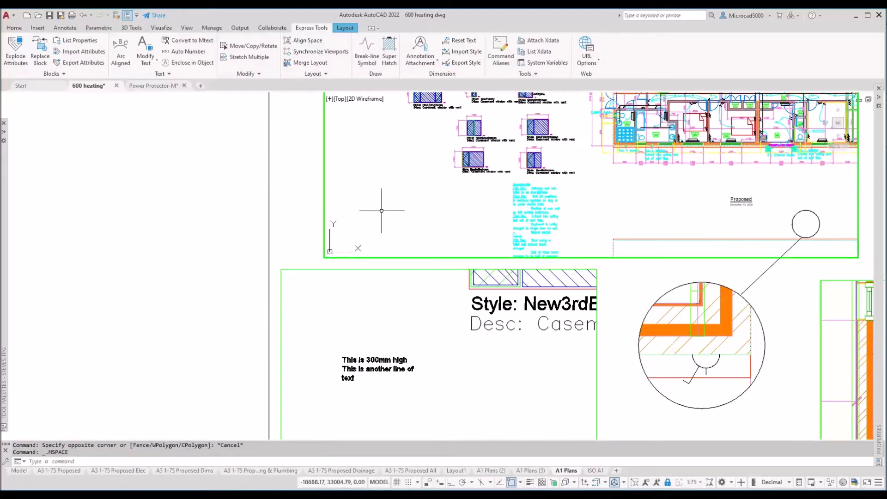
Step: Make Test Anno the current text style on the Annotate tab and start Single Line text
{"action": "mouse_move", "coordinate": [1, 252]}
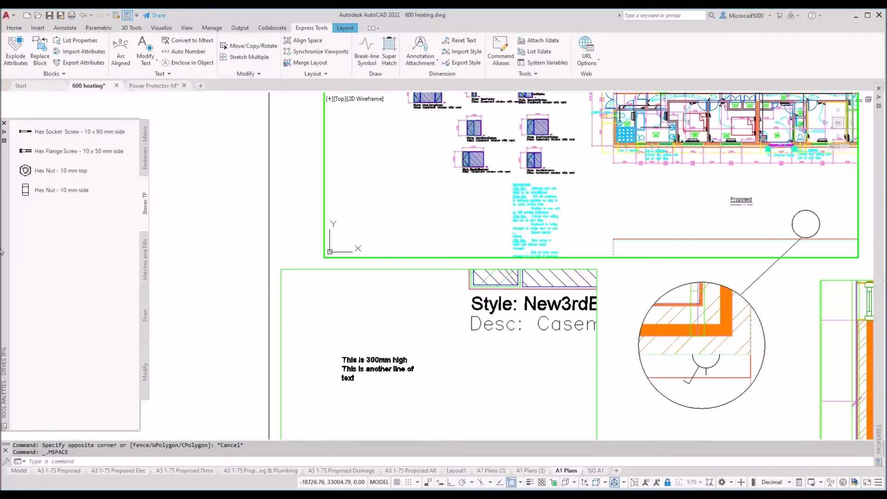
{"action": "left_click", "coordinate": [65, 27]}
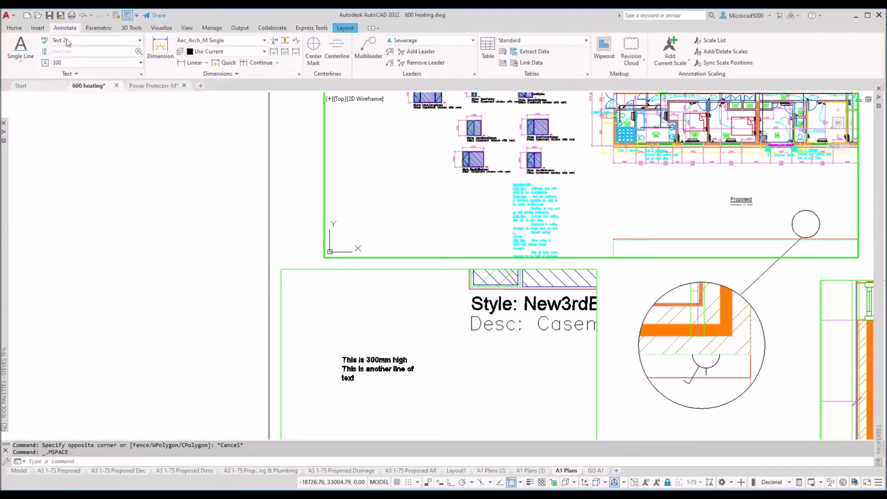
{"action": "left_click", "coordinate": [67, 40]}
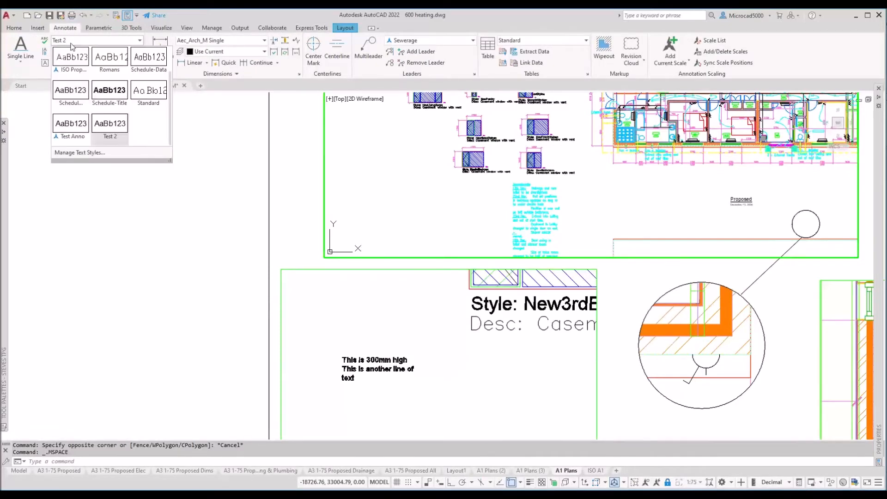
{"action": "left_click", "coordinate": [67, 133]}
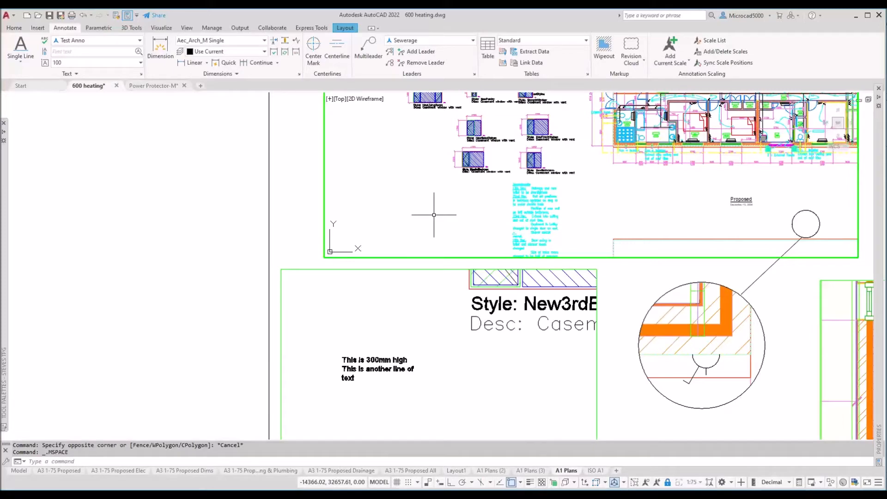
{"action": "left_click", "coordinate": [20, 60]}
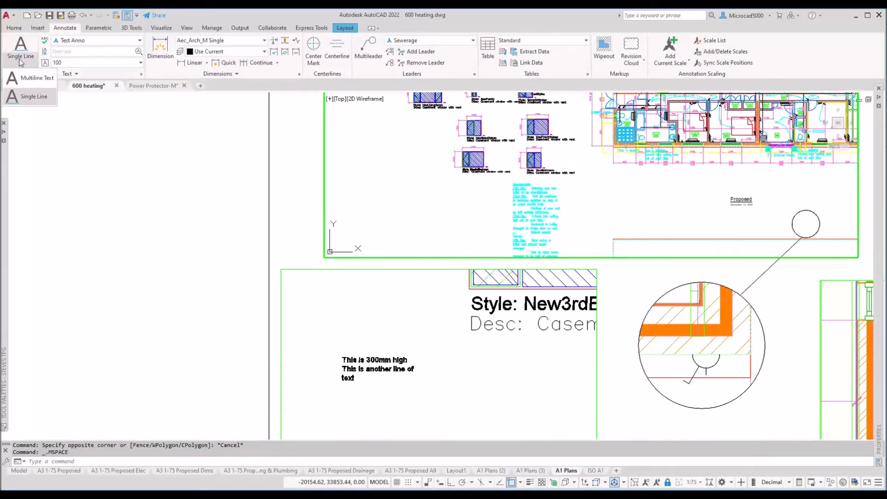
{"action": "left_click", "coordinate": [26, 99]}
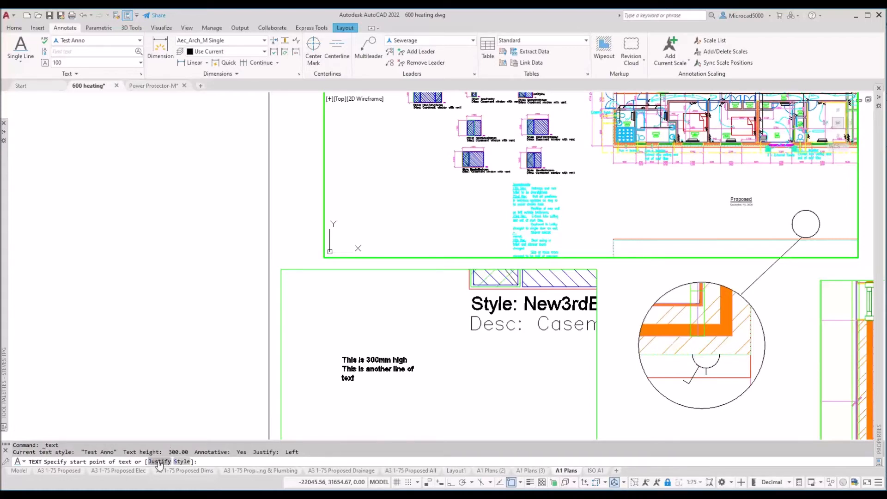
Step: Place the single-line note 'this will print 4mm high' at 0 rotation in the upper viewport
{"action": "left_click", "coordinate": [159, 462]}
{"action": "left_click", "coordinate": [369, 227]}
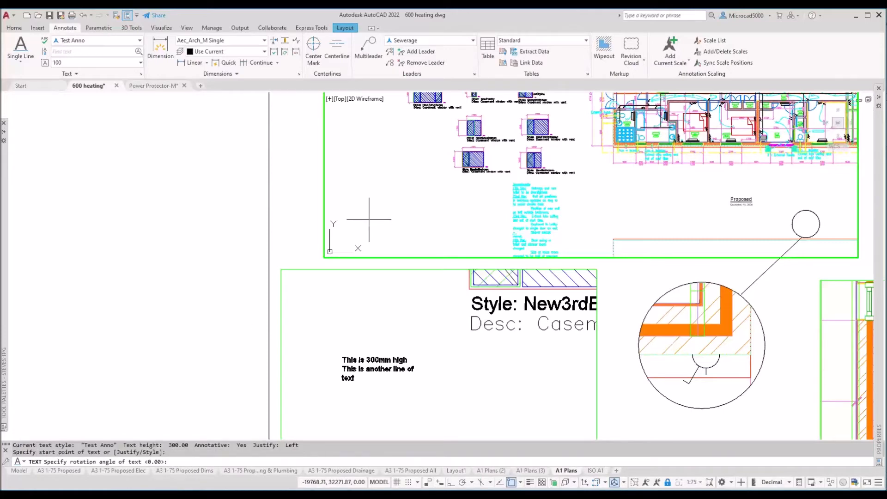
{"action": "key", "text": "Return"}
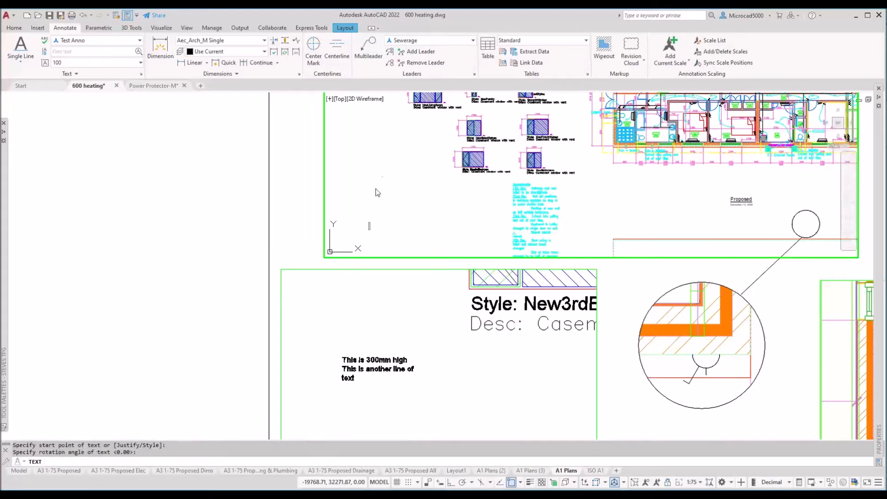
{"action": "type", "text": "thi"}
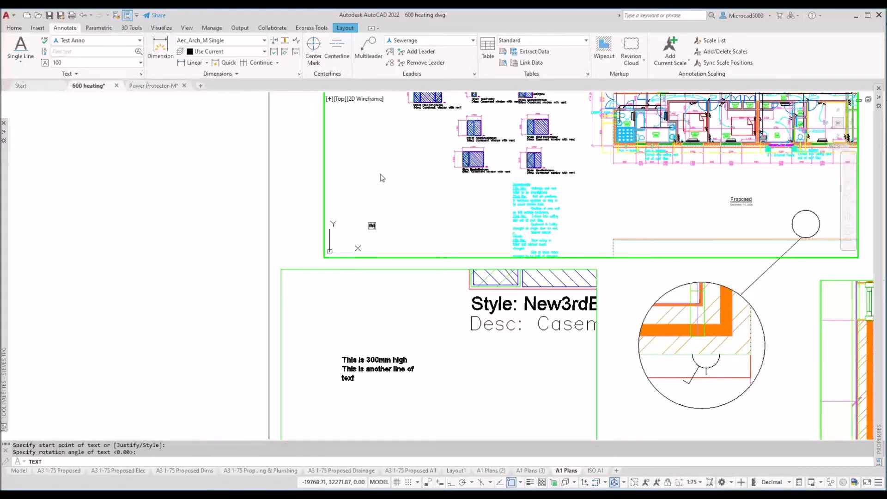
{"action": "type", "text": "s will print 4mm high"}
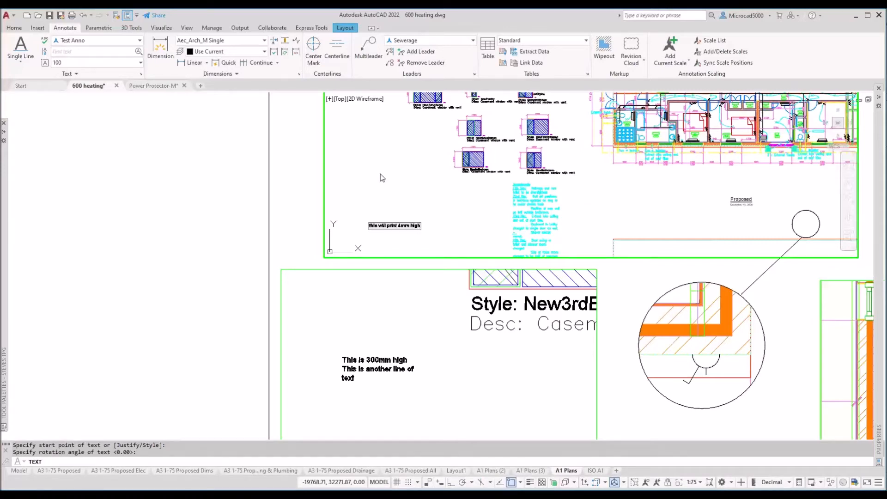
{"action": "key", "text": "Return"}
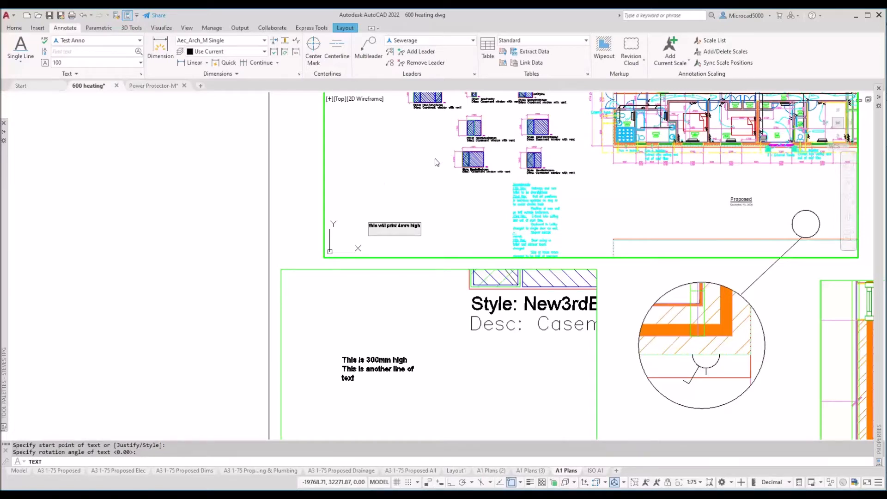
{"action": "key", "text": "Return"}
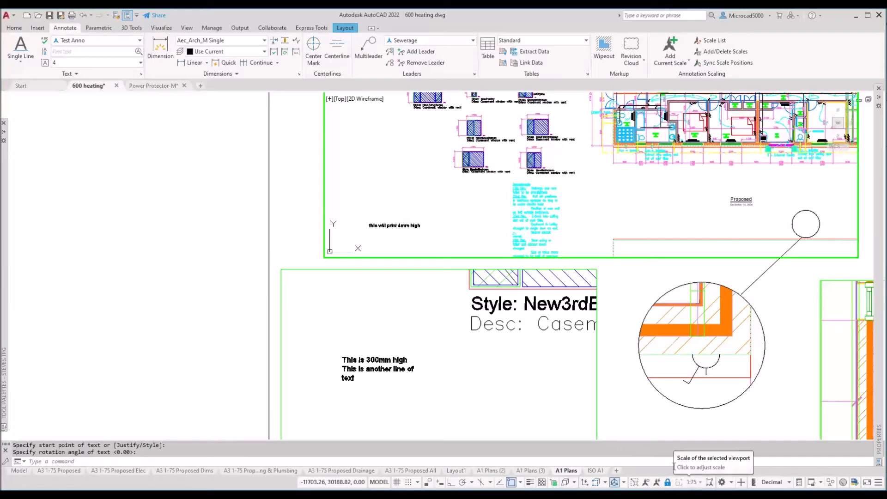
Step: Set the note's paper text height to 5, then to 6, in Properties
{"action": "left_click", "coordinate": [401, 224]}
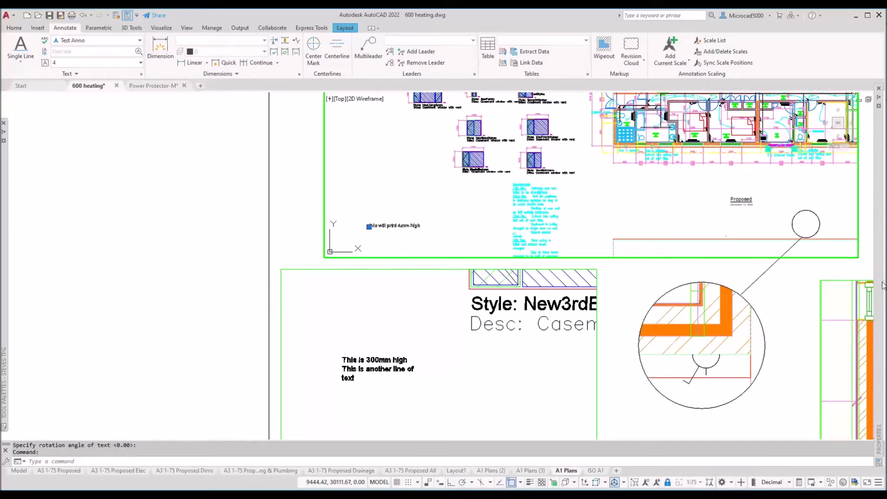
{"action": "mouse_move", "coordinate": [882, 276]}
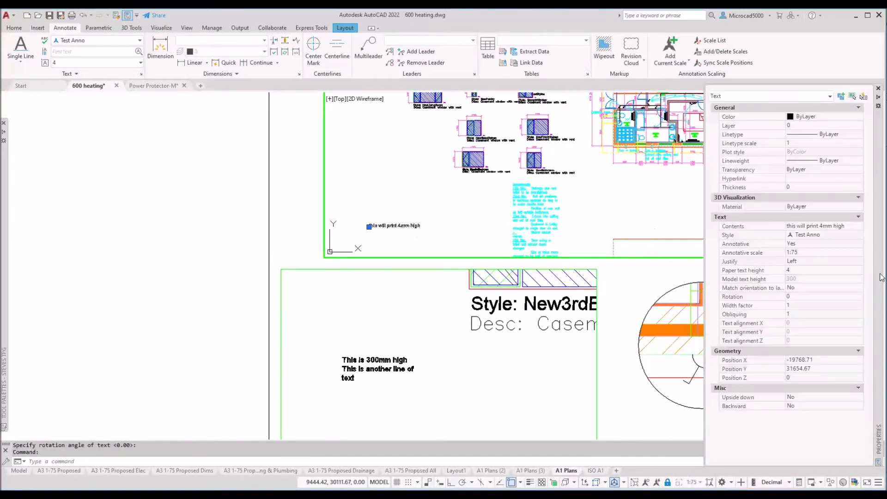
{"action": "left_click", "coordinate": [794, 273]}
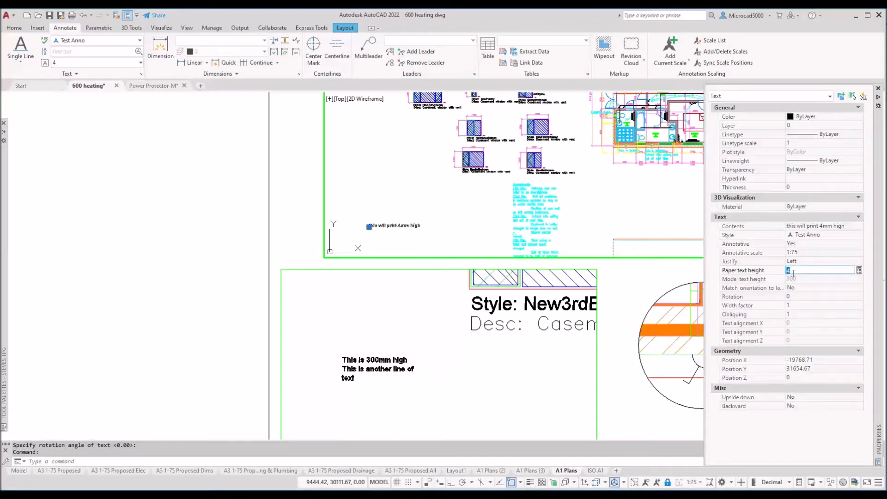
{"action": "type", "text": "5"}
{"action": "key", "text": "Return"}
{"action": "left_click", "coordinate": [794, 270]}
{"action": "type", "text": "6"}
{"action": "left_click", "coordinate": [796, 277]}
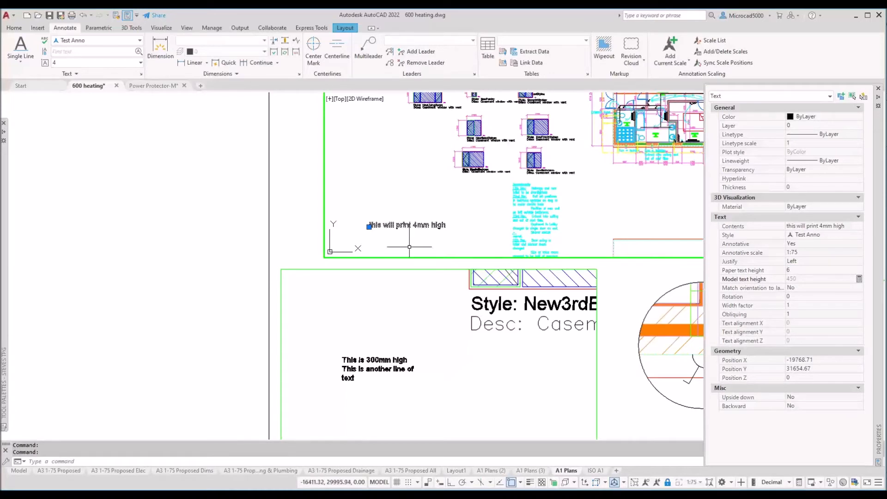
Step: Close Properties, clear the selection, and open the note's wording for editing at '4mm'
{"action": "key", "text": "ctrl+1"}
{"action": "key", "text": "Escape"}
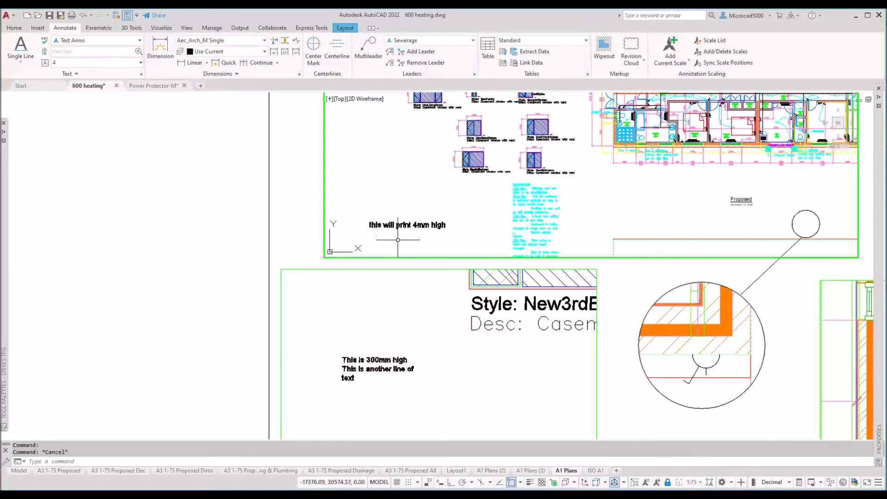
{"action": "double_click", "coordinate": [419, 225]}
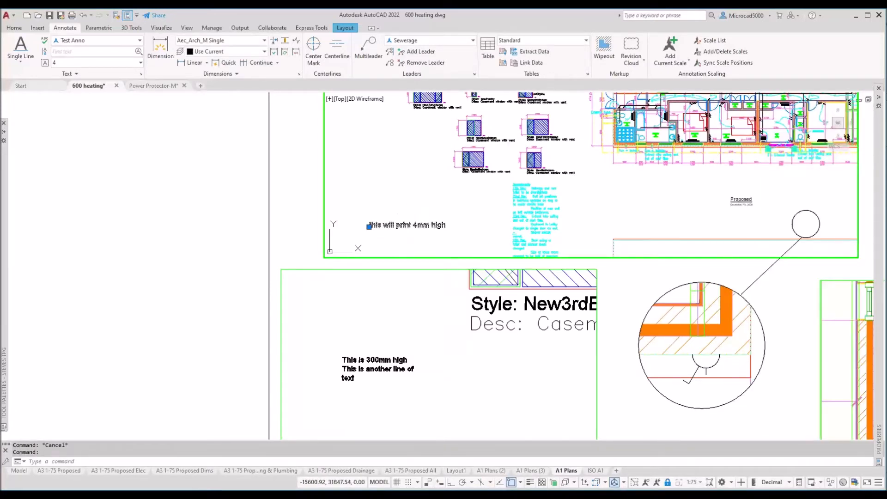
{"action": "left_click", "coordinate": [419, 226]}
Step: Change the note's wording to 'this will print 6mm high', end TEXTEDIT, and reselect the note
{"action": "key", "text": "BackSpace"}
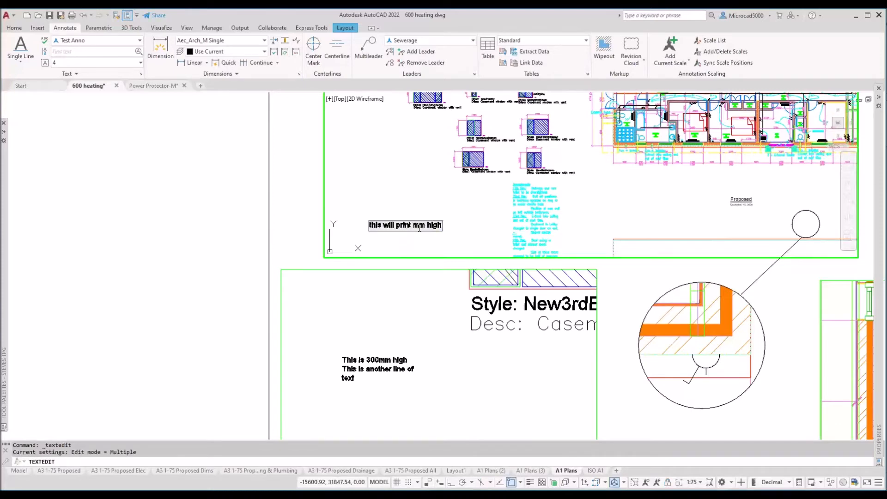
{"action": "type", "text": "6"}
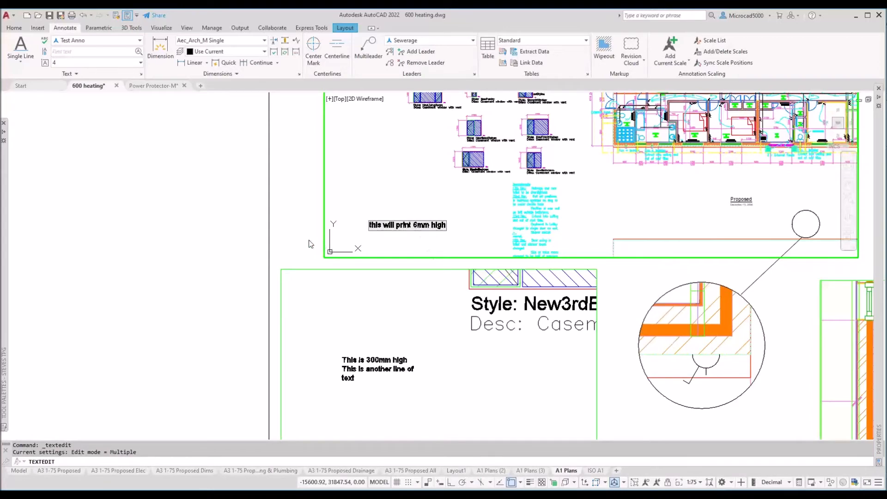
{"action": "left_click", "coordinate": [387, 246]}
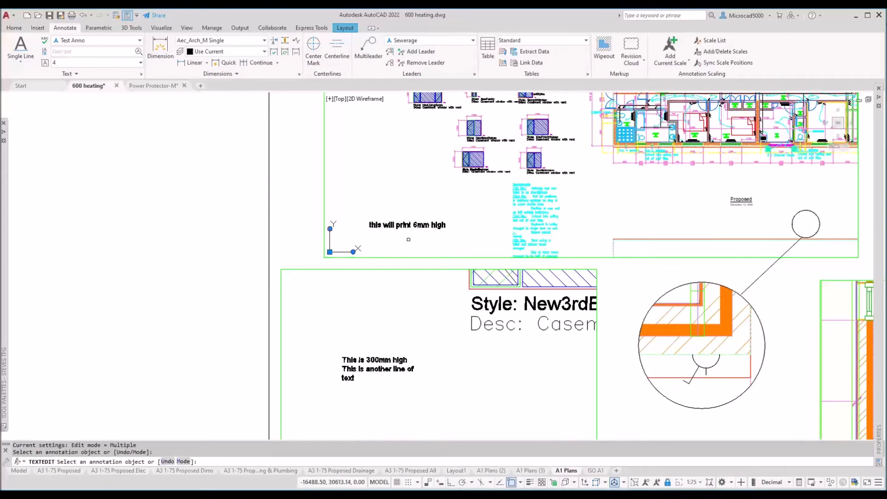
{"action": "key", "text": "Escape"}
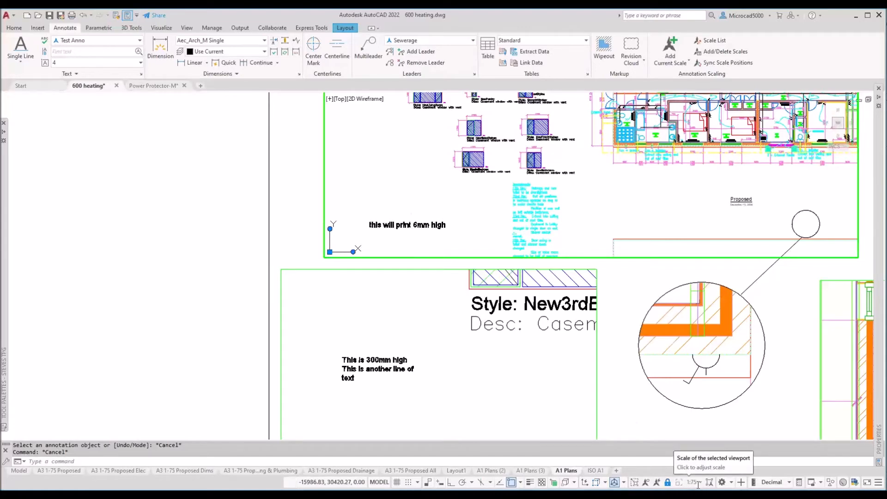
{"action": "left_click", "coordinate": [429, 223]}
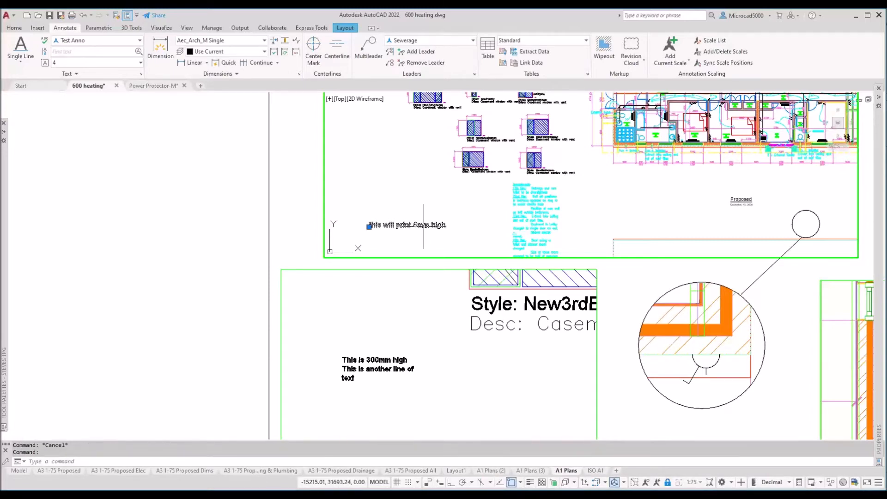
Step: Add the 1:50 annotative scale to the 6mm note through Add/Delete Scales
{"action": "right_click", "coordinate": [478, 225]}
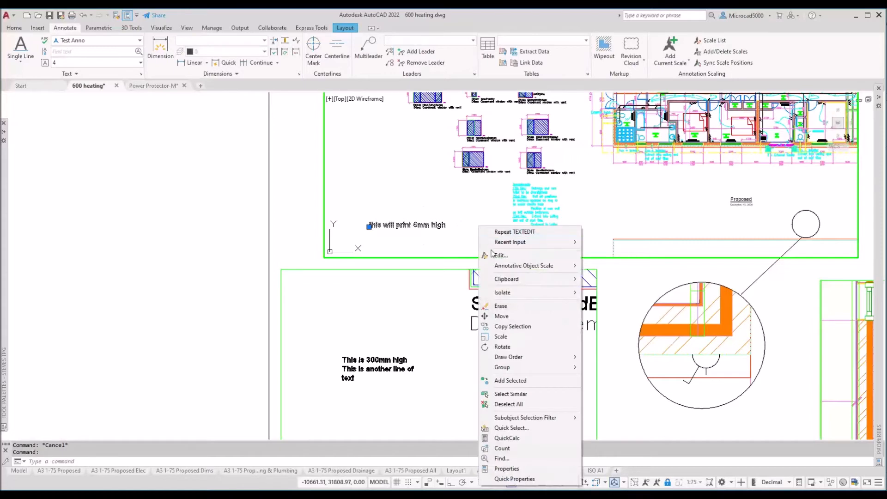
{"action": "mouse_move", "coordinate": [505, 271]}
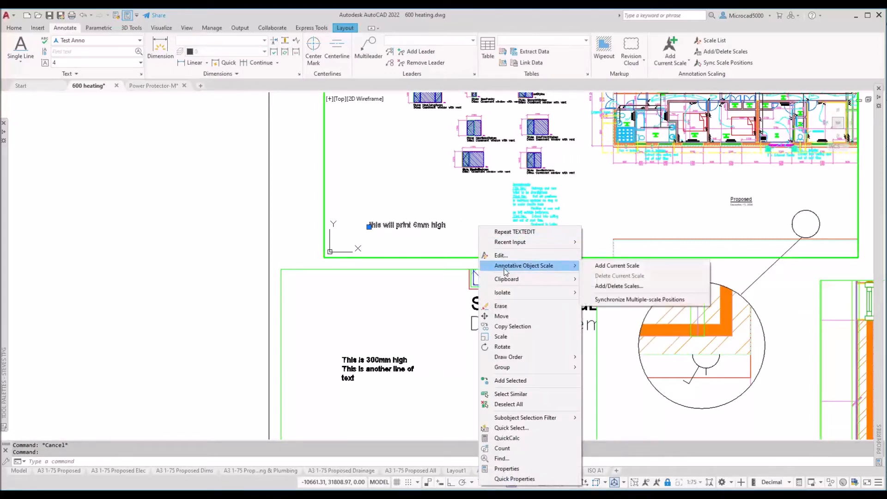
{"action": "left_click", "coordinate": [614, 287]}
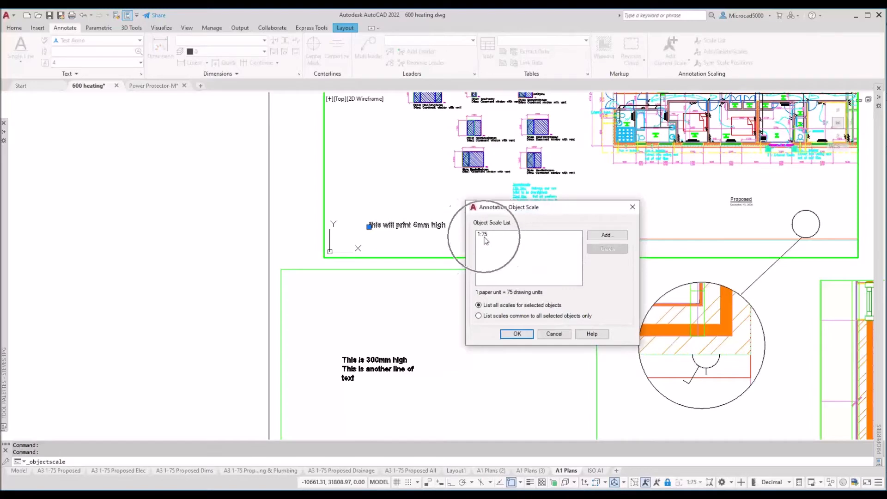
{"action": "left_click", "coordinate": [597, 237]}
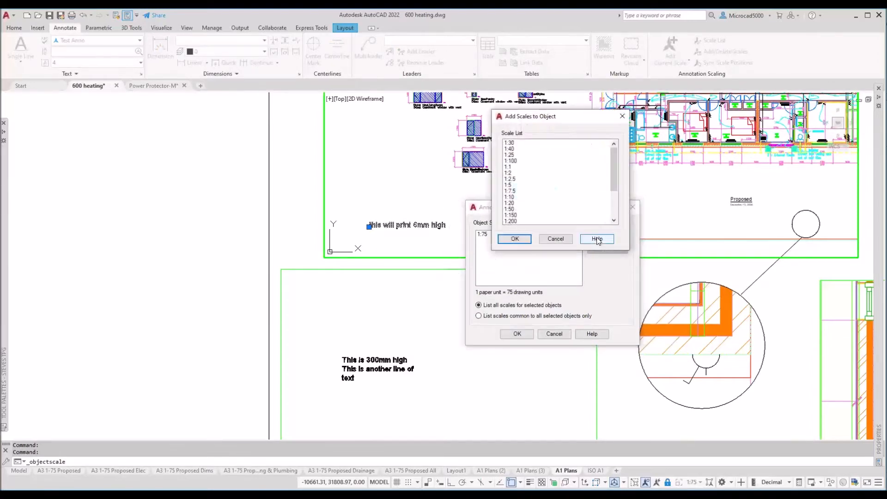
{"action": "left_click", "coordinate": [511, 209]}
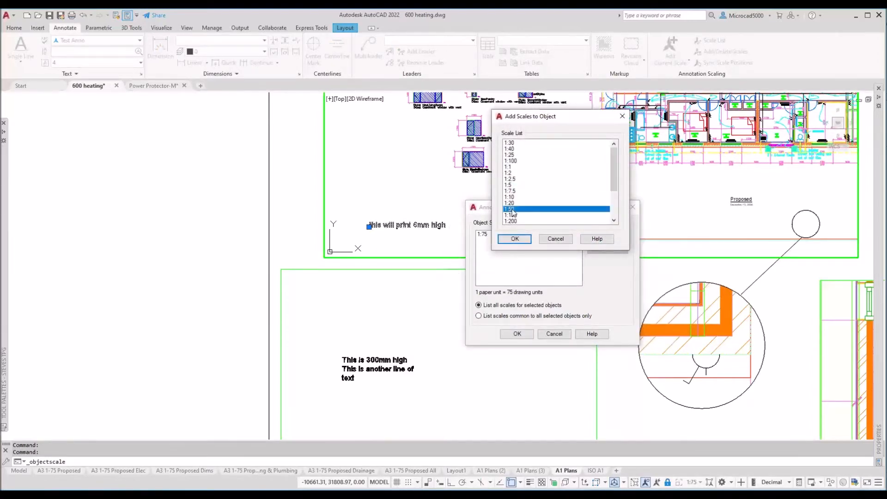
{"action": "left_click", "coordinate": [515, 239]}
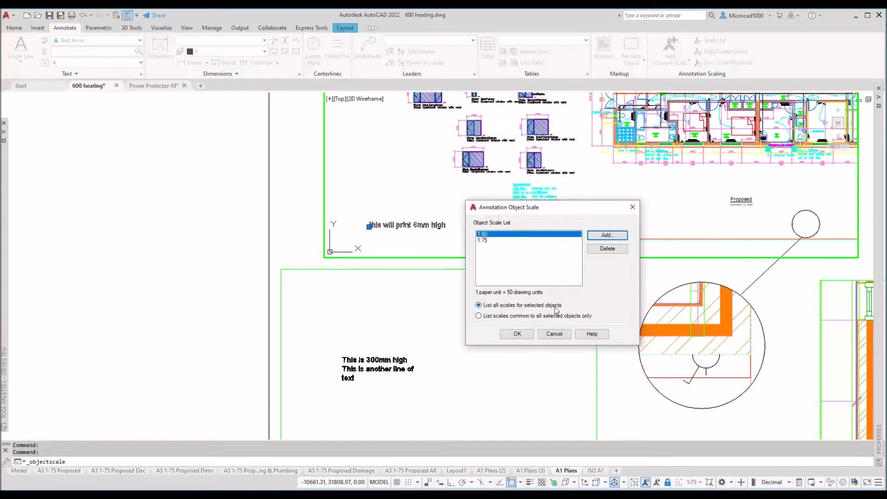
{"action": "left_click", "coordinate": [517, 334]}
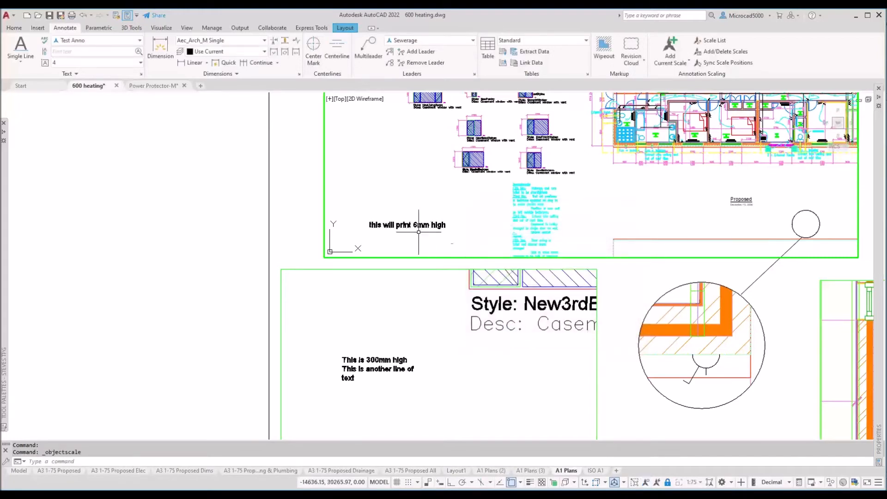
{"action": "left_click", "coordinate": [403, 220]}
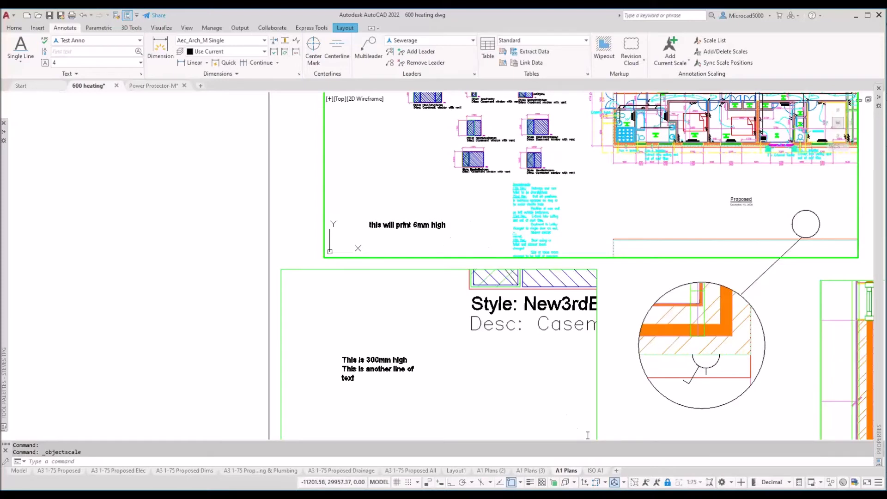
Step: Preview the 6mm note at a 1:50 annotation scale, then restore the scale to 1:75
{"action": "left_click", "coordinate": [701, 482]}
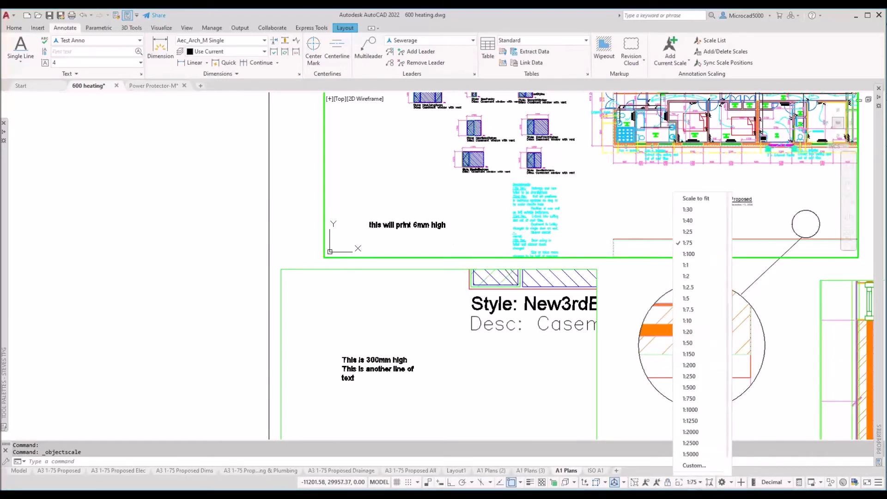
{"action": "left_click", "coordinate": [620, 421]}
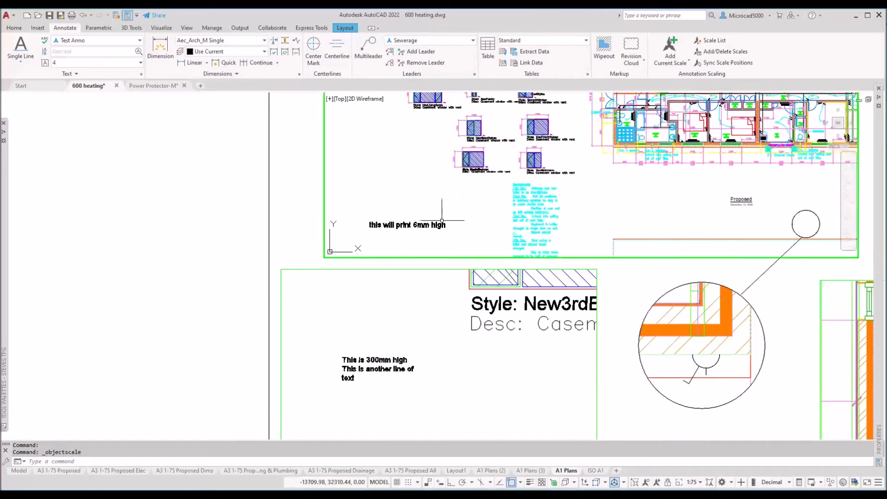
{"action": "middle_click_drag", "start_coordinate": [433, 231], "coordinate": [517, 181]}
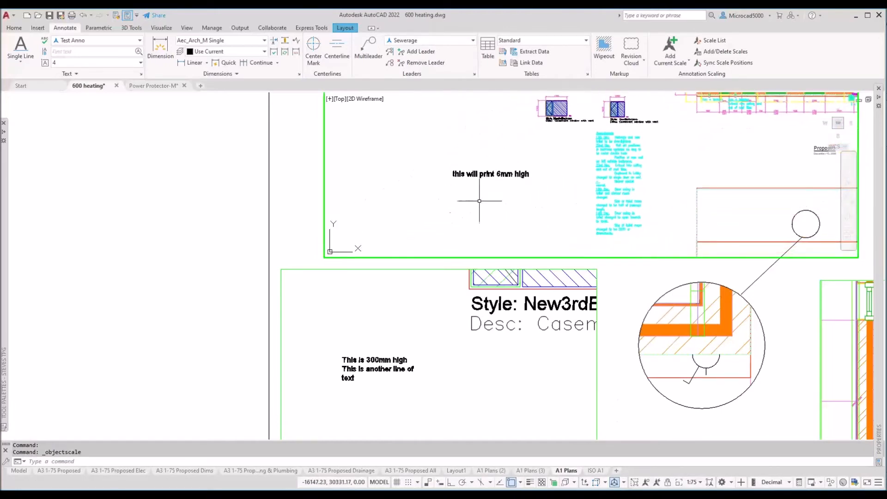
{"action": "left_click", "coordinate": [701, 483]}
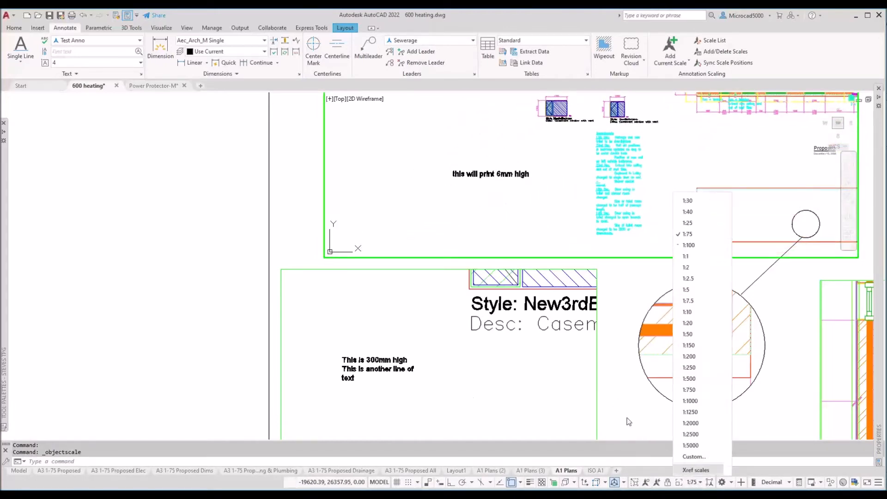
{"action": "left_click", "coordinate": [689, 334]}
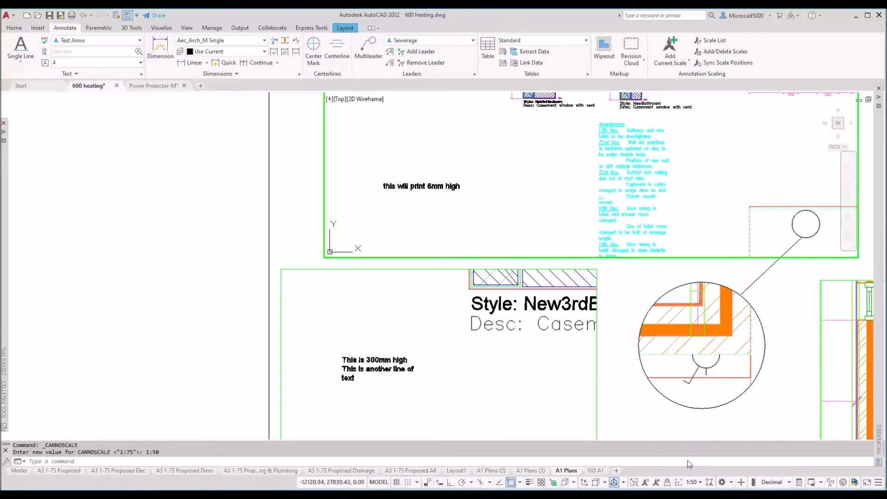
{"action": "left_click", "coordinate": [701, 482]}
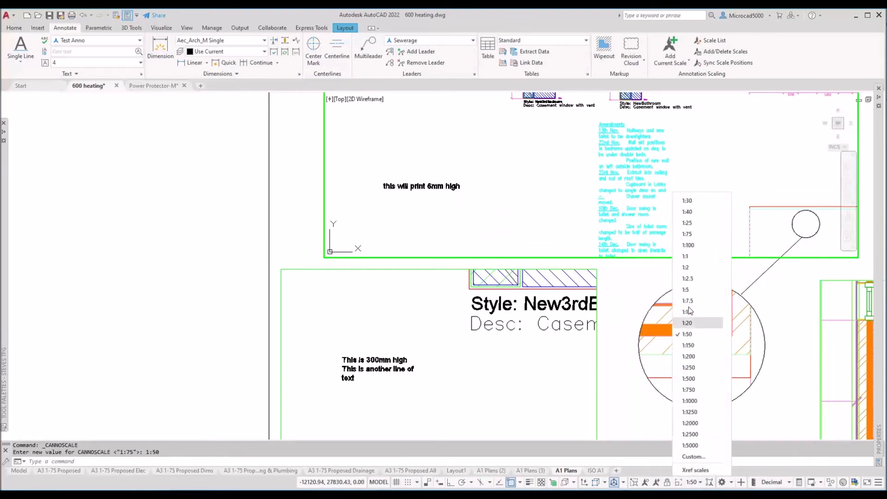
{"action": "left_click", "coordinate": [690, 231]}
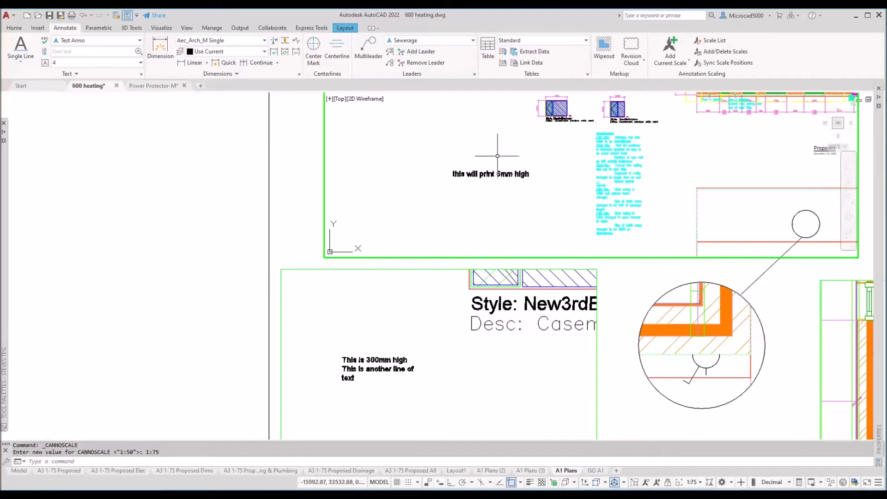
{"action": "left_click", "coordinate": [497, 175]}
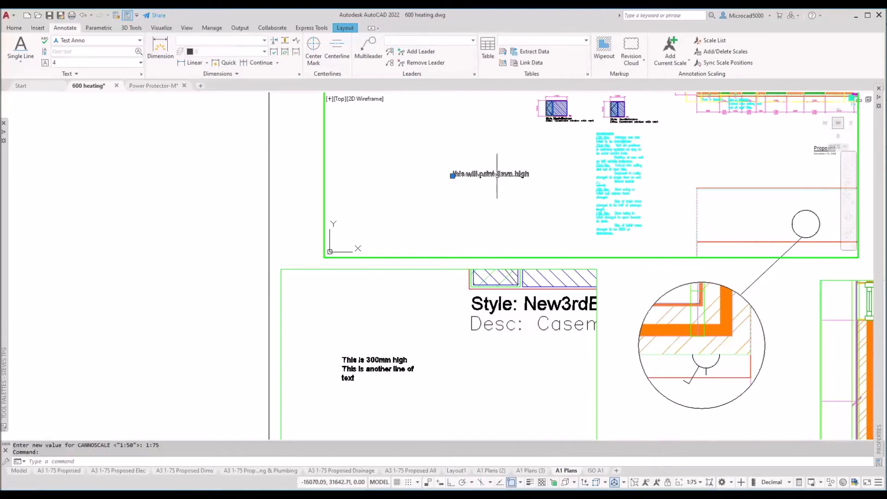
Step: Attach a 1:100 scale to the 6mm note through Annotative Object Scale > Add/Delete Scales
{"action": "right_click", "coordinate": [471, 209]}
{"action": "mouse_move", "coordinate": [531, 250]}
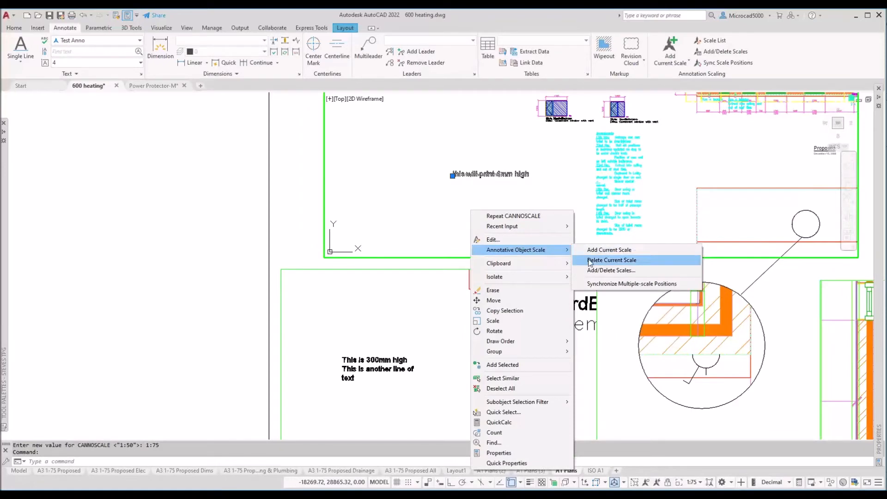
{"action": "left_click", "coordinate": [596, 270]}
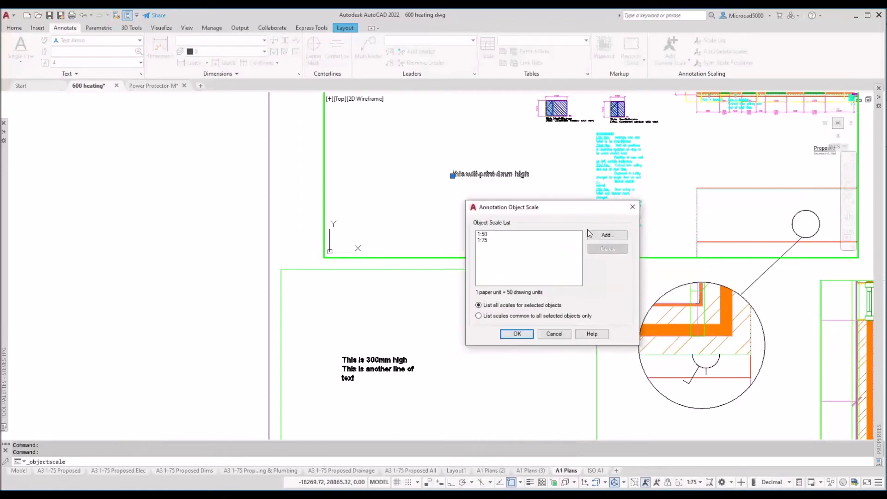
{"action": "left_click", "coordinate": [607, 235]}
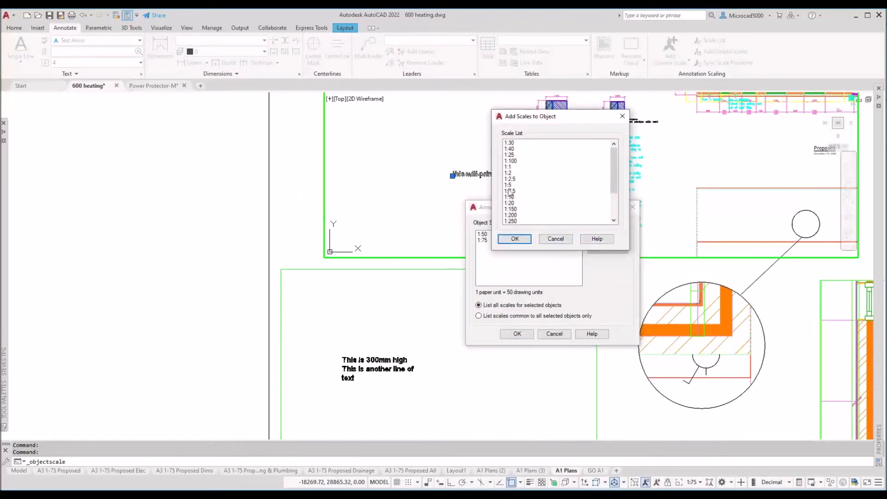
{"action": "left_click", "coordinate": [511, 161]}
{"action": "left_click", "coordinate": [515, 239]}
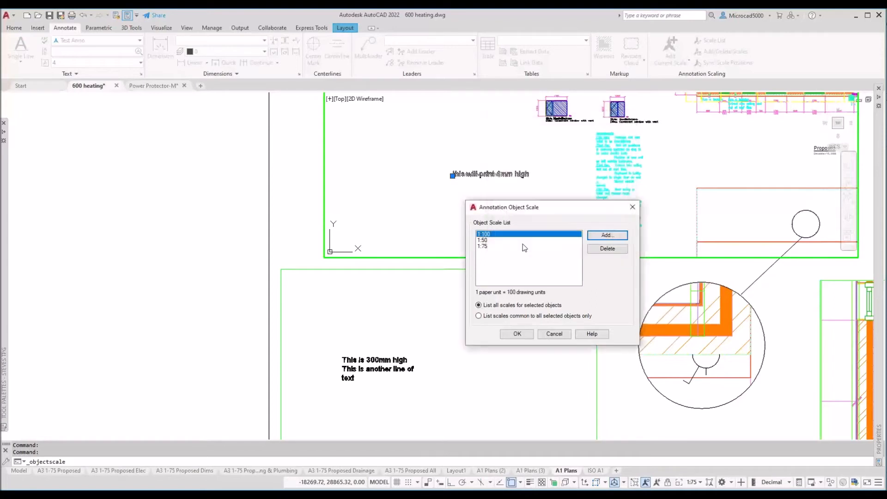
{"action": "left_click", "coordinate": [517, 334]}
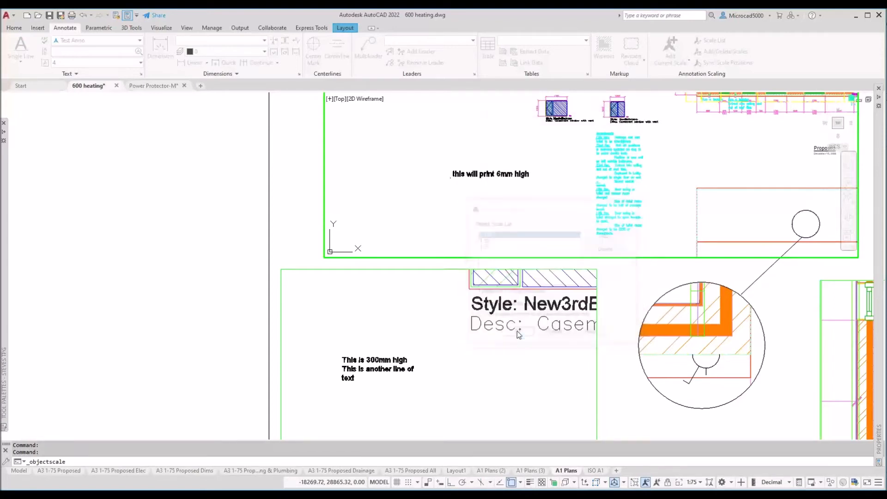
Step: Cycle the annotation scale through 1:100, 1:75 and 1:50 to compare the note's size
{"action": "left_click", "coordinate": [699, 483]}
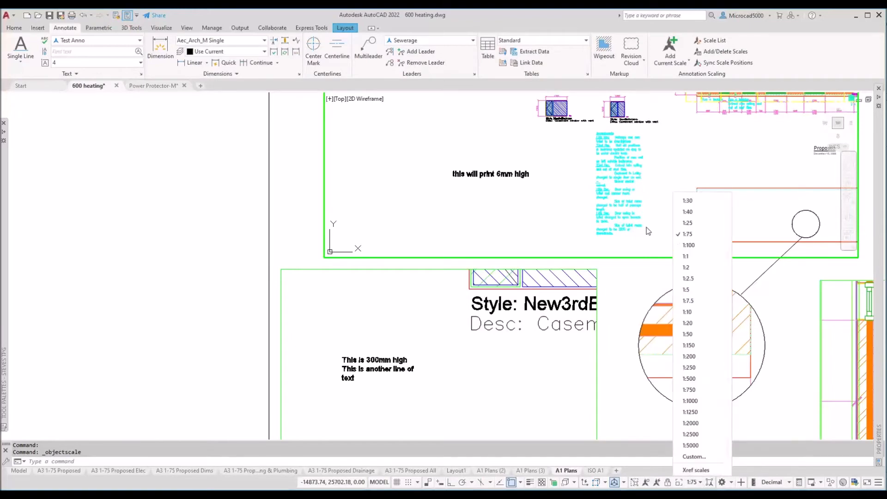
{"action": "left_click", "coordinate": [689, 245]}
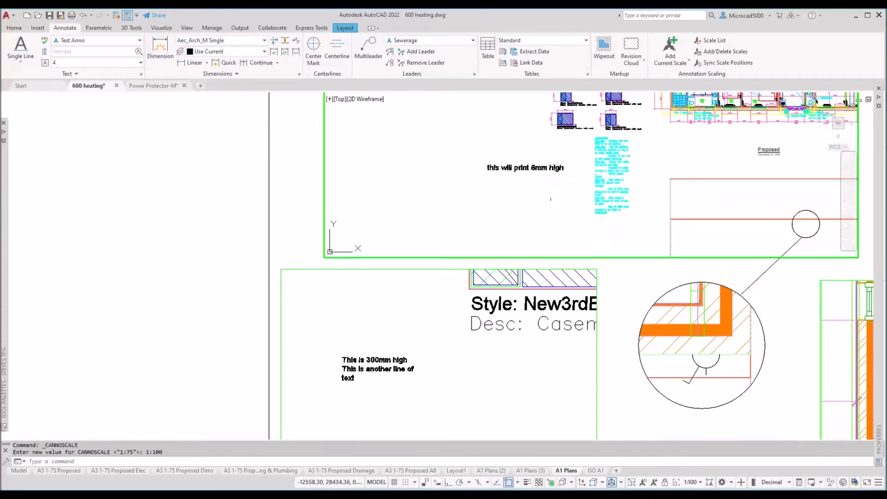
{"action": "left_click", "coordinate": [700, 482]}
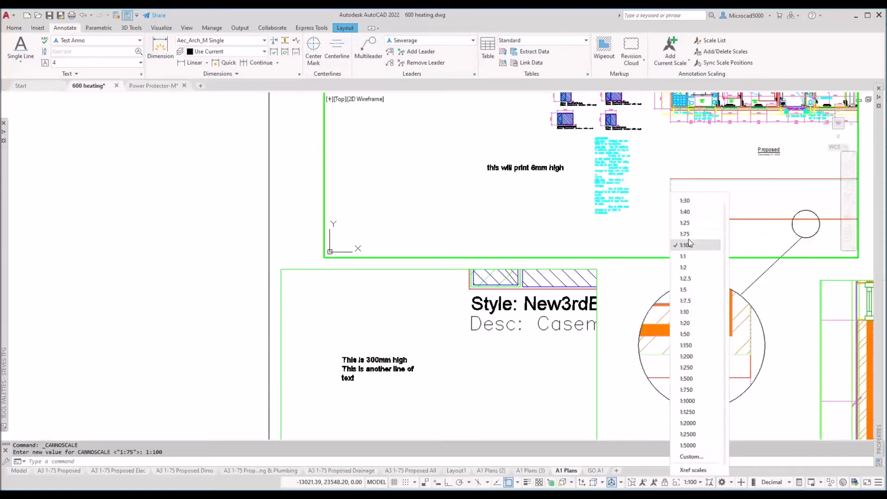
{"action": "left_click", "coordinate": [689, 235]}
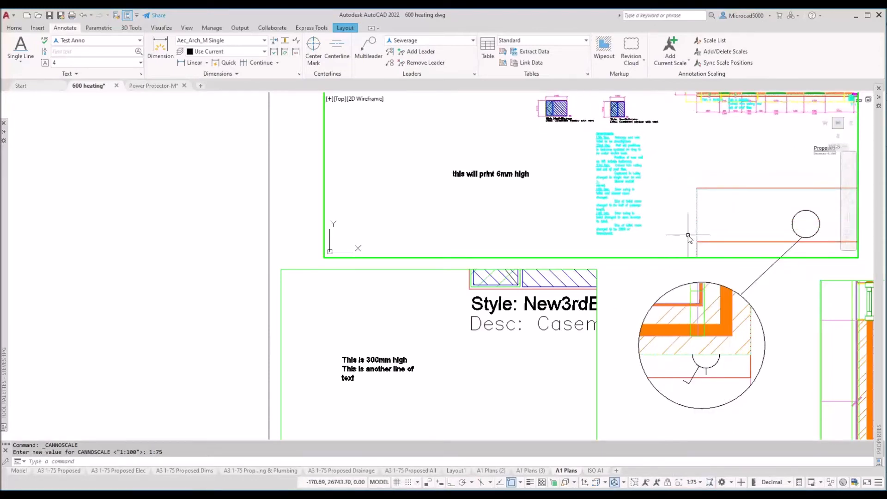
{"action": "left_click", "coordinate": [700, 482]}
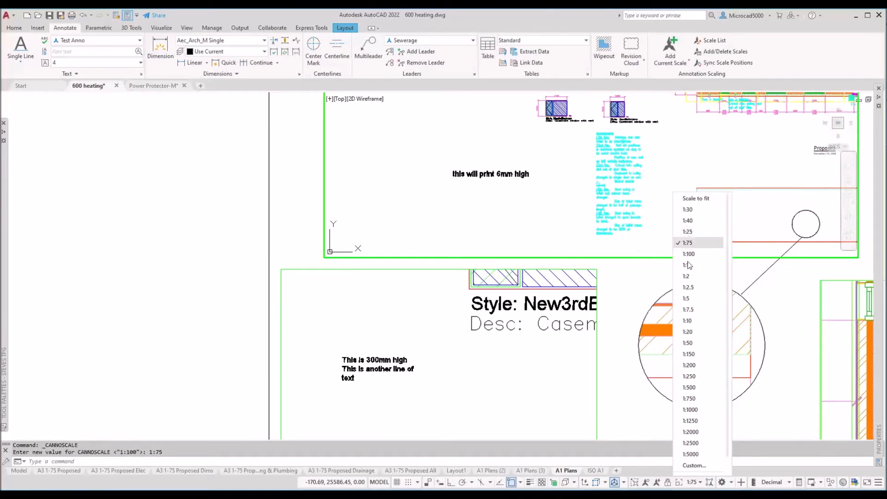
{"action": "left_click", "coordinate": [692, 344]}
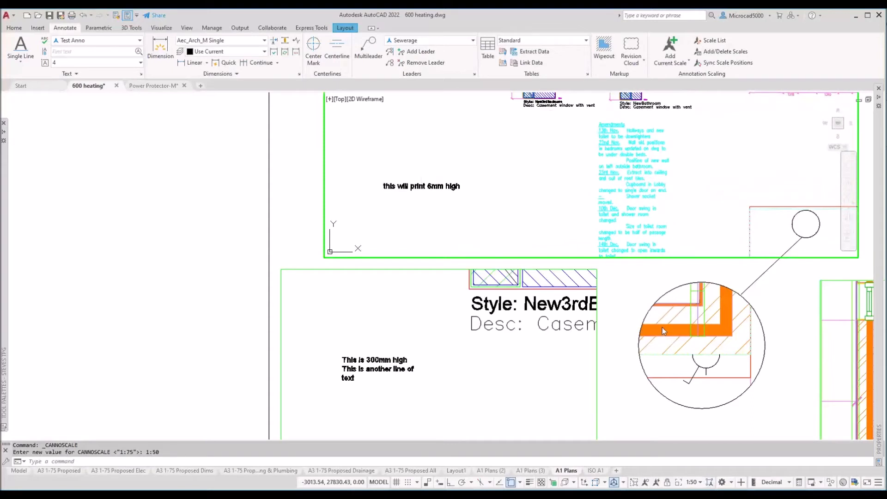
Step: Pan the viewport, try a 1:20 annotation scale, then settle on 1:100
{"action": "left_click", "coordinate": [701, 483]}
{"action": "scroll", "coordinate": [701, 483], "scroll_direction": "down", "scroll_amount": 1}
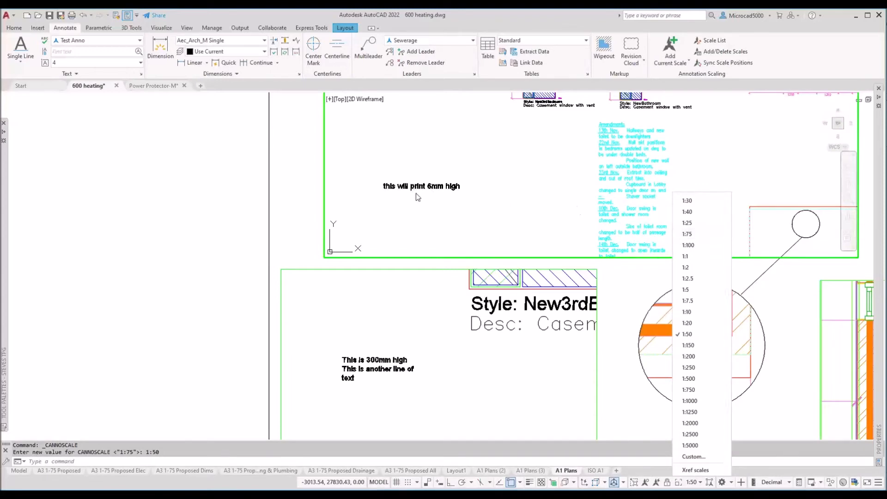
{"action": "left_click", "coordinate": [485, 190]}
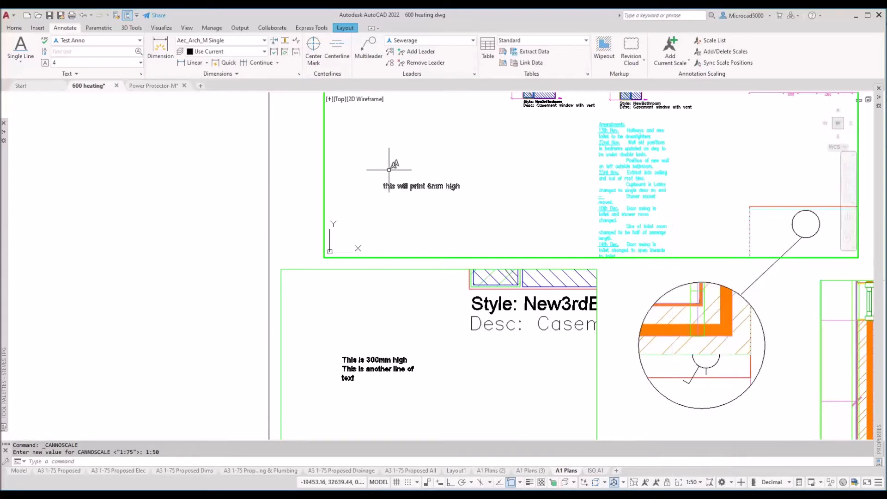
{"action": "mouse_move", "coordinate": [406, 196]}
{"action": "middle_mouse_down"}
{"action": "mouse_move", "coordinate": [535, 172]}
{"action": "mouse_move", "coordinate": [550, 156]}
{"action": "middle_mouse_up"}
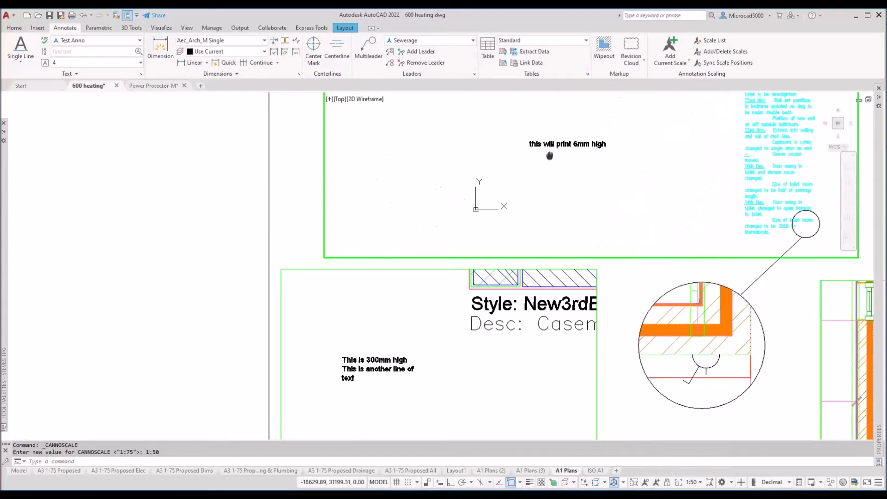
{"action": "left_click", "coordinate": [700, 483]}
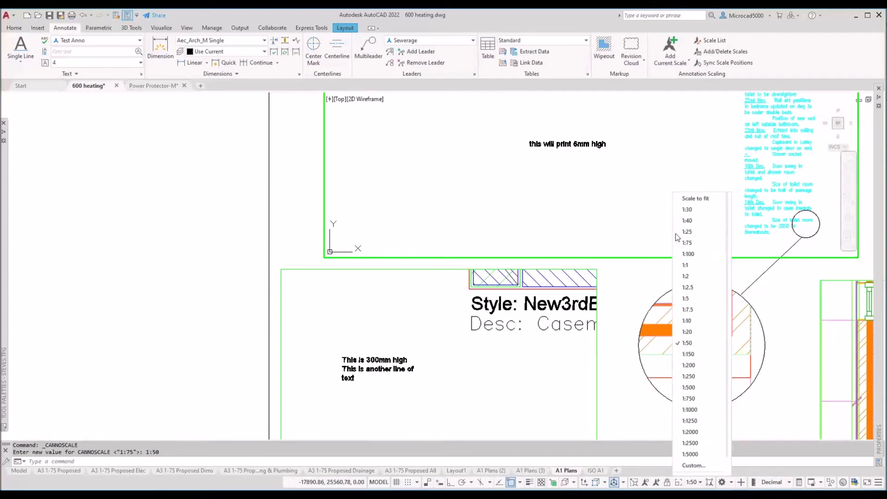
{"action": "left_click", "coordinate": [685, 331]}
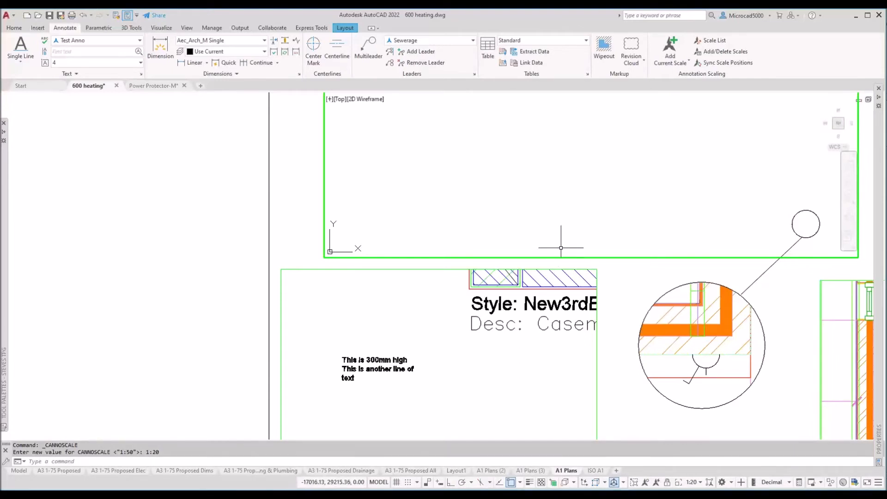
{"action": "left_click", "coordinate": [701, 483]}
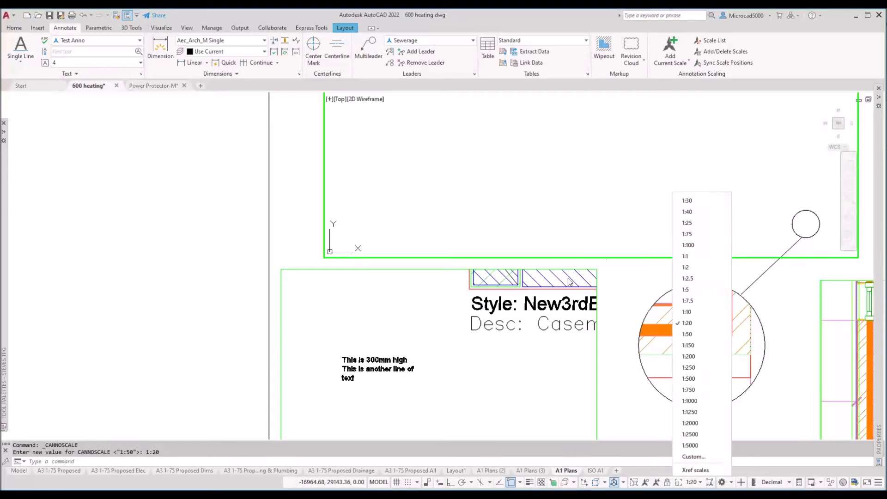
{"action": "left_click", "coordinate": [691, 245]}
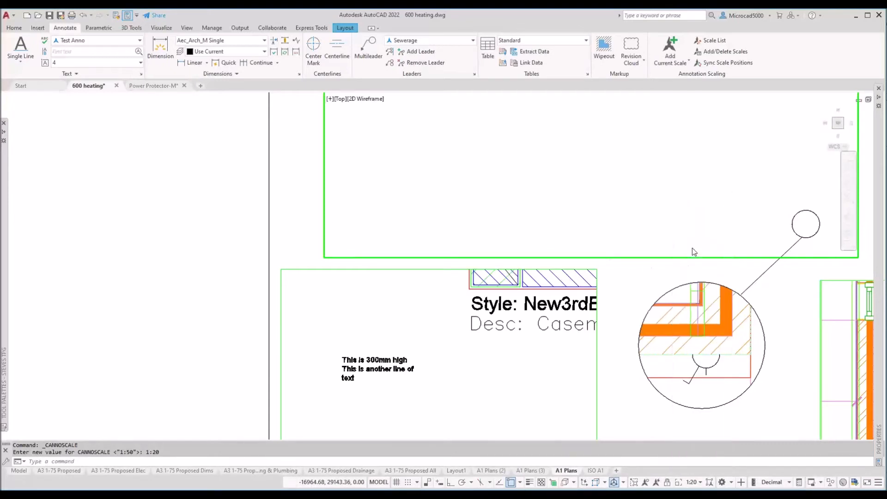
Step: View the whole sheet in paper space, then reactivate the top viewport and pan the full floor plan into view
{"action": "double_click", "coordinate": [156, 282]}
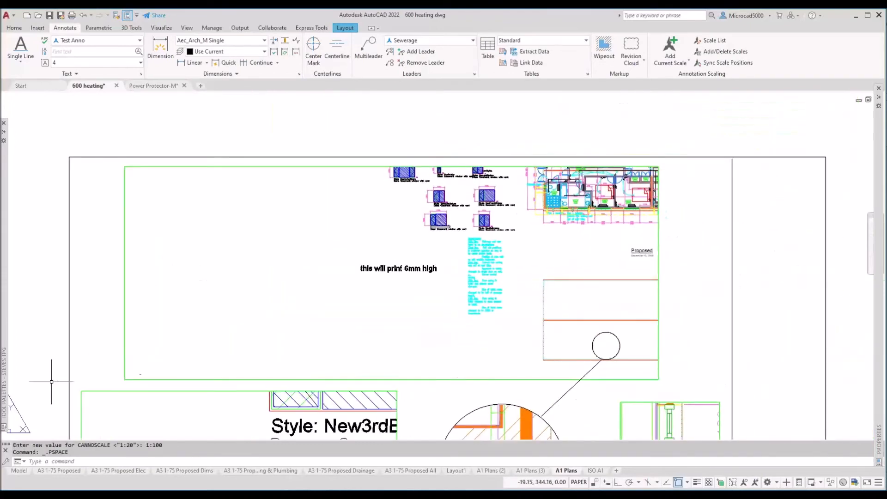
{"action": "middle_click_drag", "start_coordinate": [533, 267], "coordinate": [355, 287]}
{"action": "double_click", "coordinate": [468, 276]}
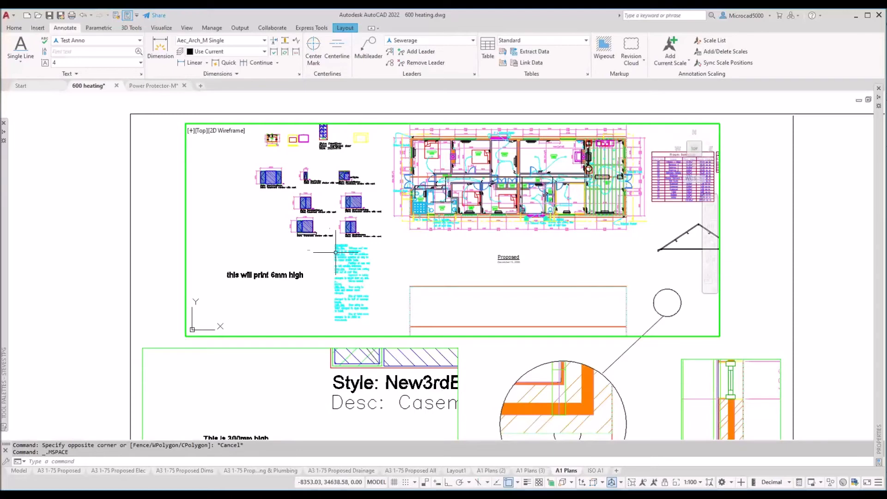
{"action": "middle_click_drag", "start_coordinate": [391, 225], "coordinate": [408, 246]}
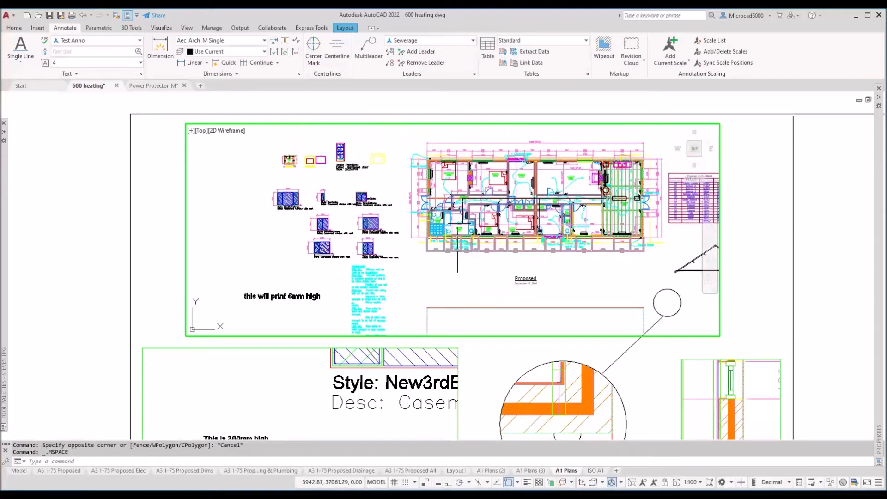
{"action": "left_click", "coordinate": [699, 484]}
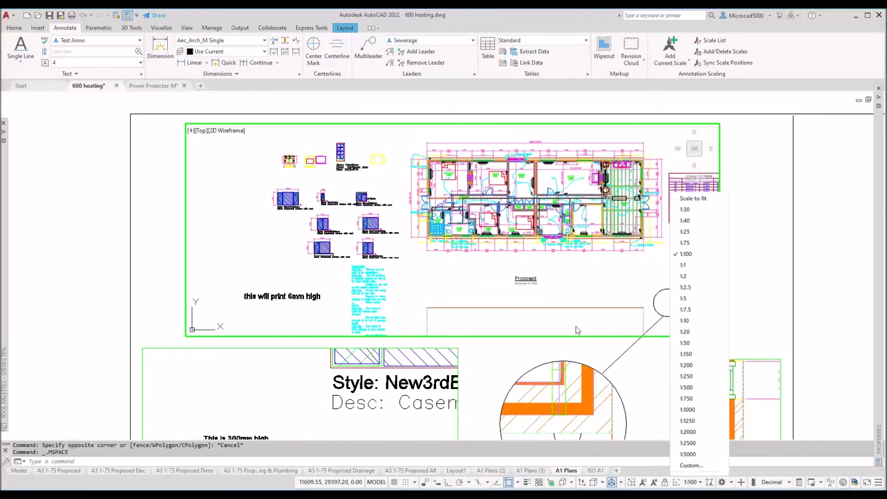
{"action": "left_click", "coordinate": [684, 343]}
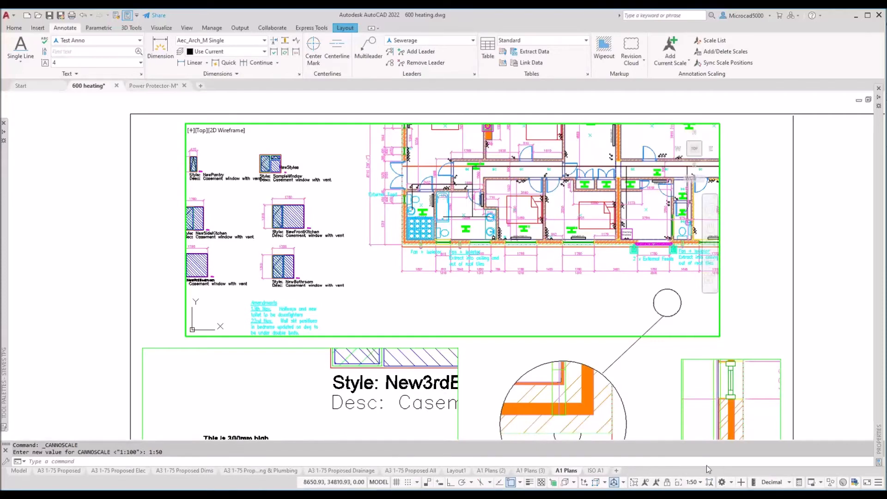
{"action": "left_click", "coordinate": [699, 483]}
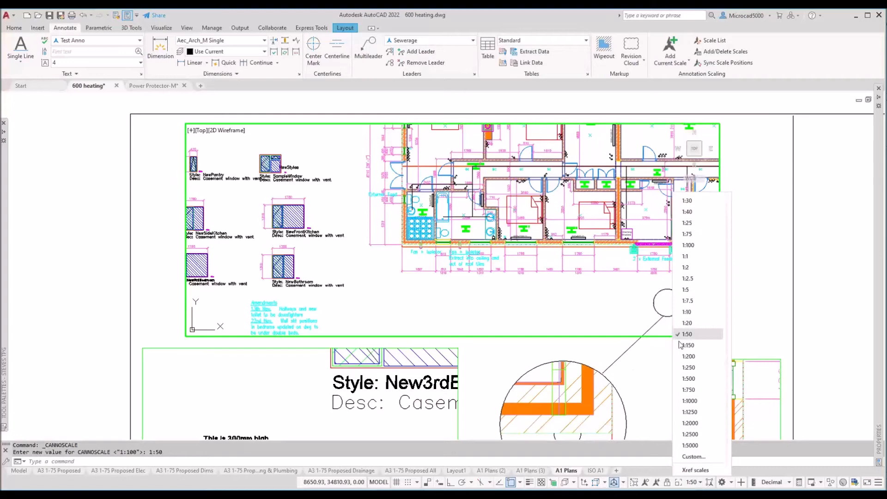
{"action": "left_click", "coordinate": [687, 323]}
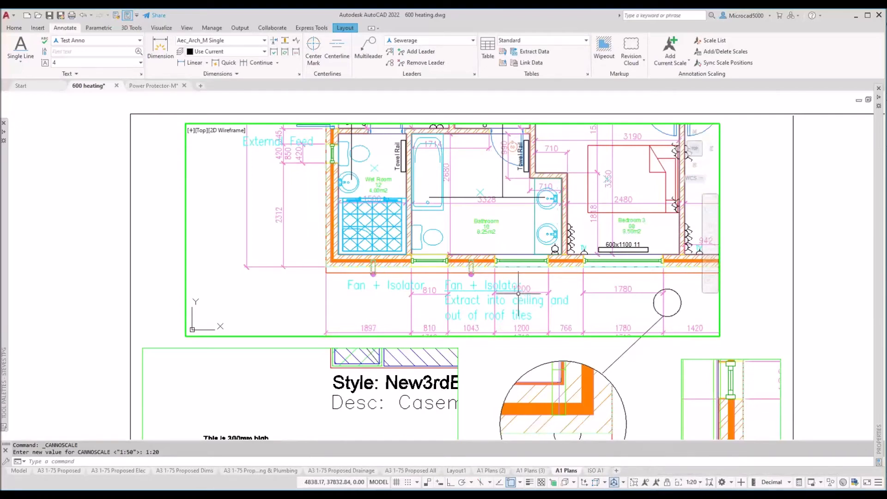
{"action": "left_click", "coordinate": [700, 483]}
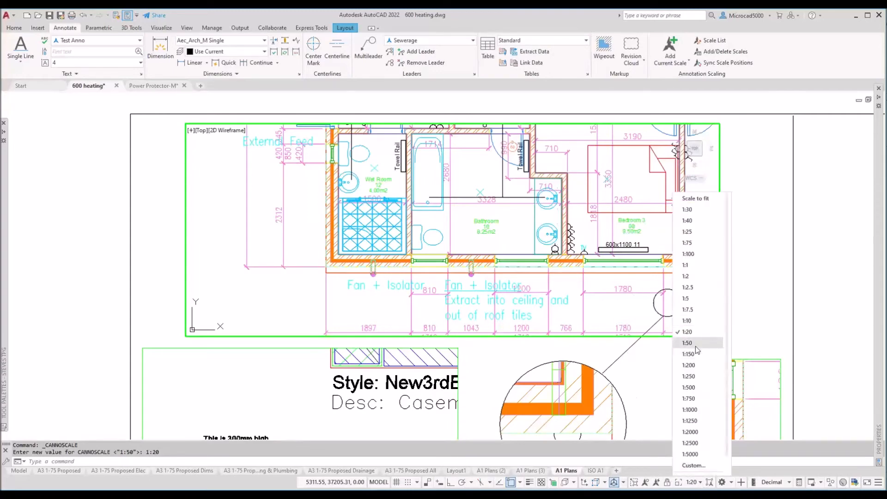
{"action": "left_click", "coordinate": [688, 254]}
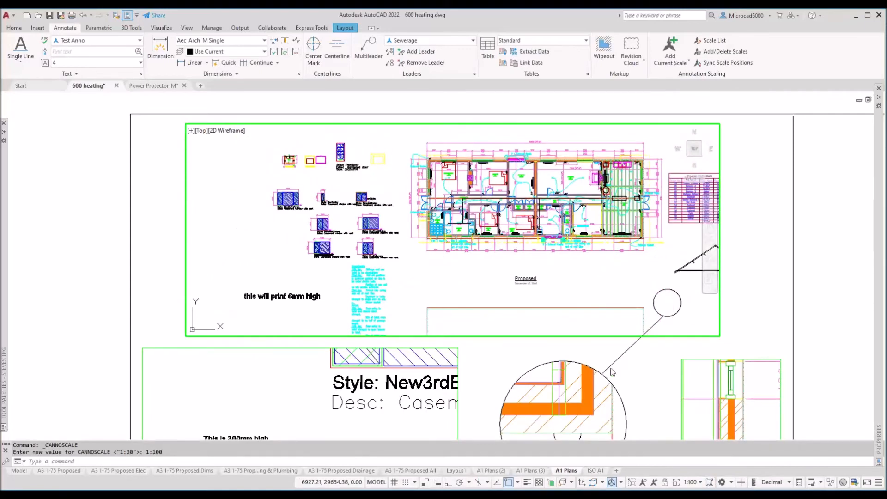
Step: Turn on Annotation Auto-scale and set the viewport scale to 1:200
{"action": "left_click", "coordinate": [655, 483]}
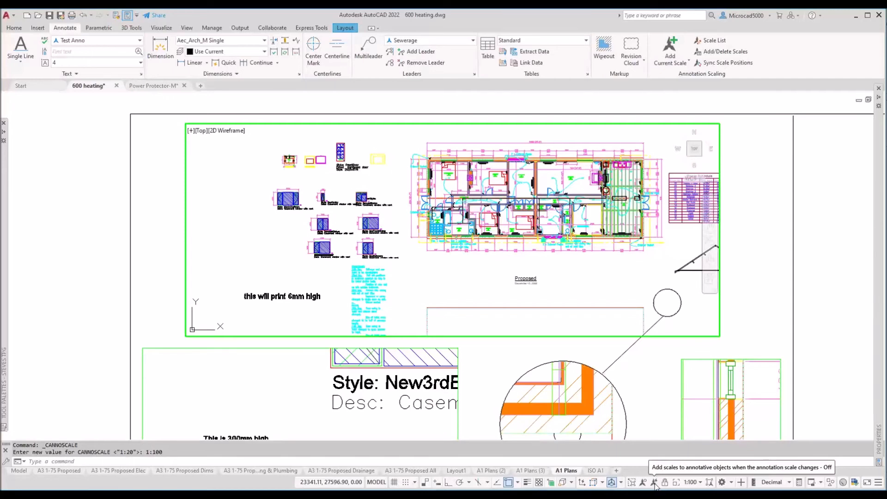
{"action": "left_click", "coordinate": [654, 483]}
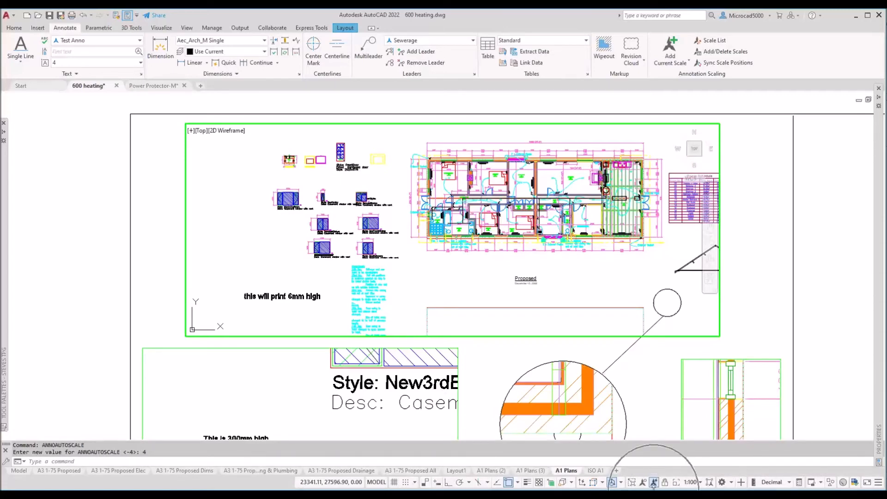
{"action": "left_click", "coordinate": [700, 482]}
{"action": "scroll", "coordinate": [691, 466], "scroll_direction": "down", "scroll_amount": 1}
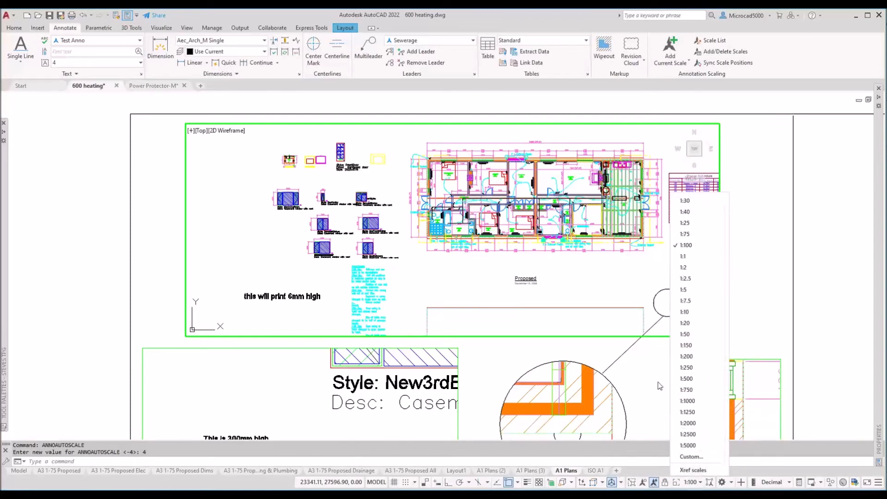
{"action": "left_click", "coordinate": [686, 357]}
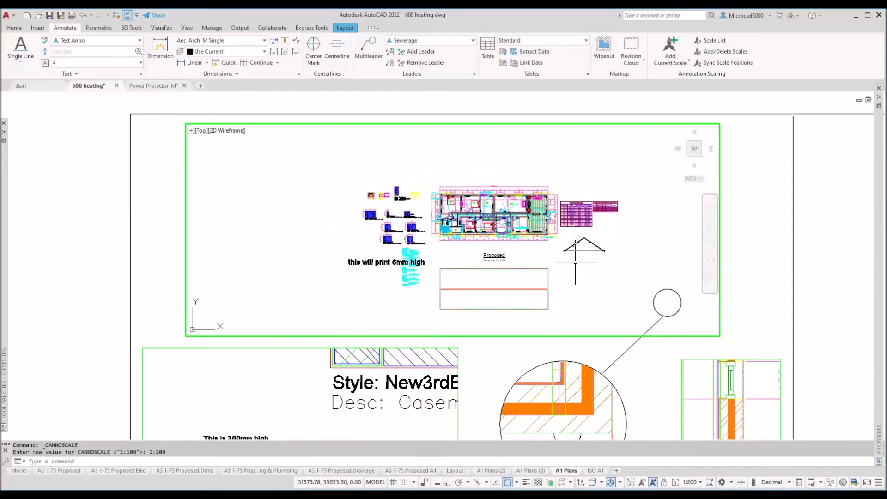
Step: Set the viewport scale back to 1:100, then to a closer 1:20
{"action": "left_click", "coordinate": [690, 481]}
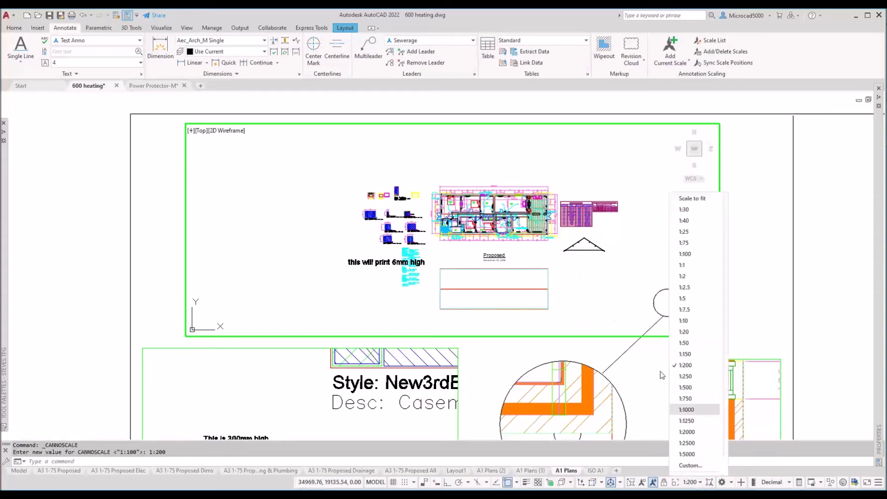
{"action": "left_click", "coordinate": [686, 255]}
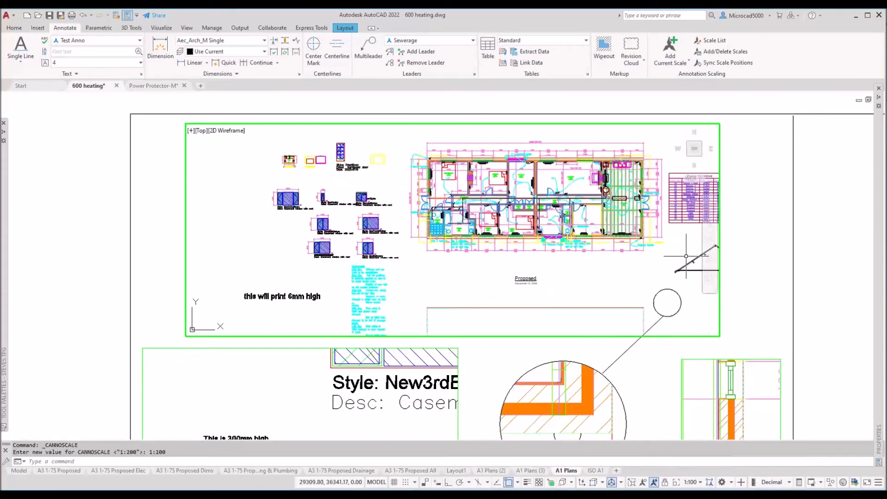
{"action": "left_click", "coordinate": [699, 482]}
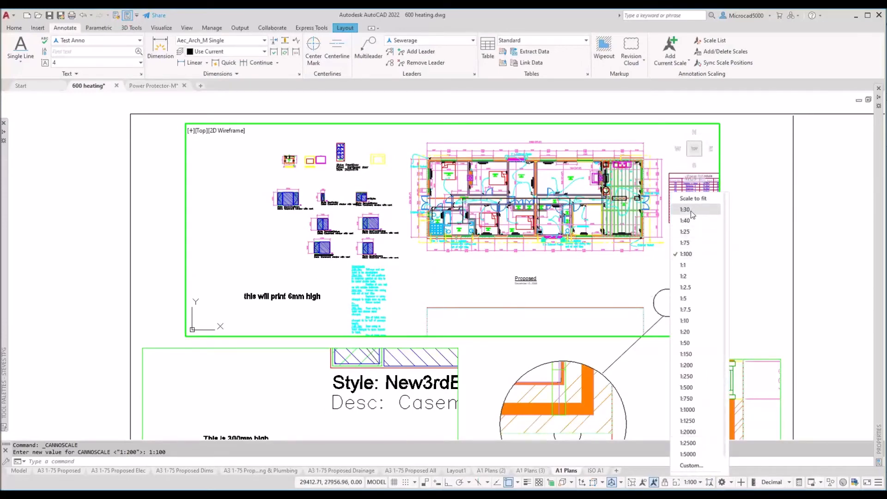
{"action": "left_click", "coordinate": [692, 322]}
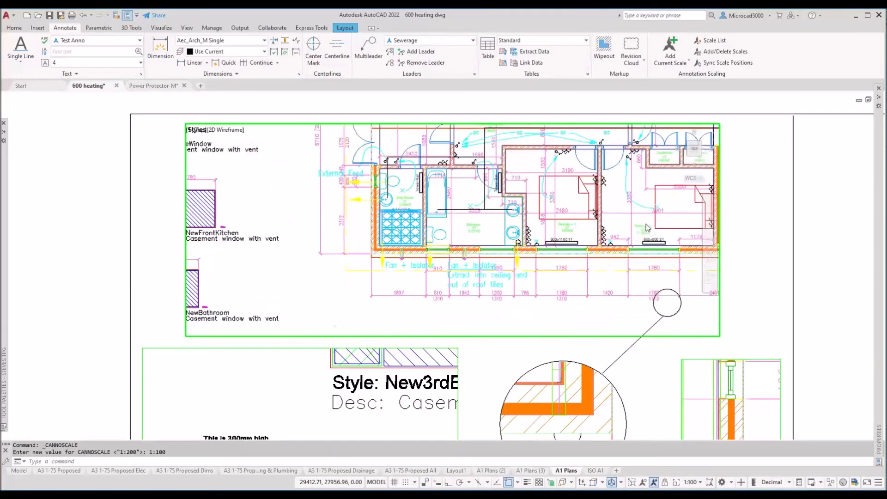
Step: Show annotative objects at all scales and set the viewport scale to 1:500
{"action": "left_click", "coordinate": [700, 483]}
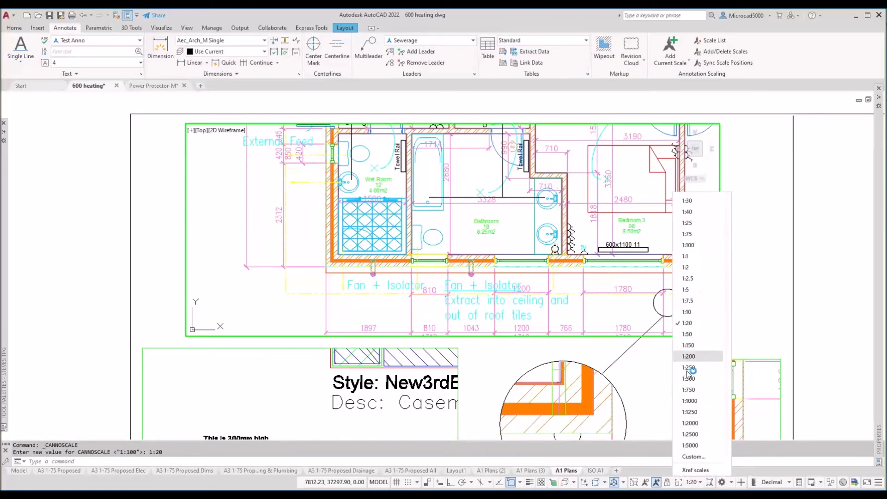
{"action": "left_click", "coordinate": [648, 483]}
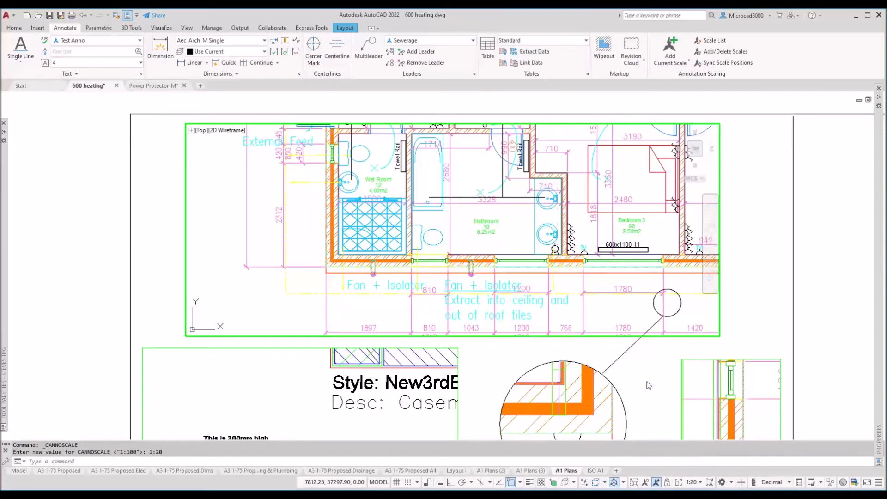
{"action": "left_click", "coordinate": [645, 483]}
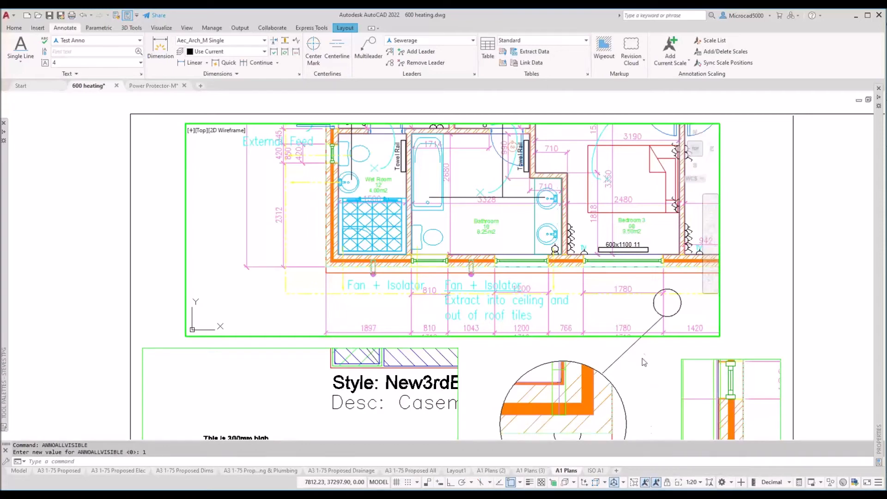
{"action": "left_click", "coordinate": [700, 483]}
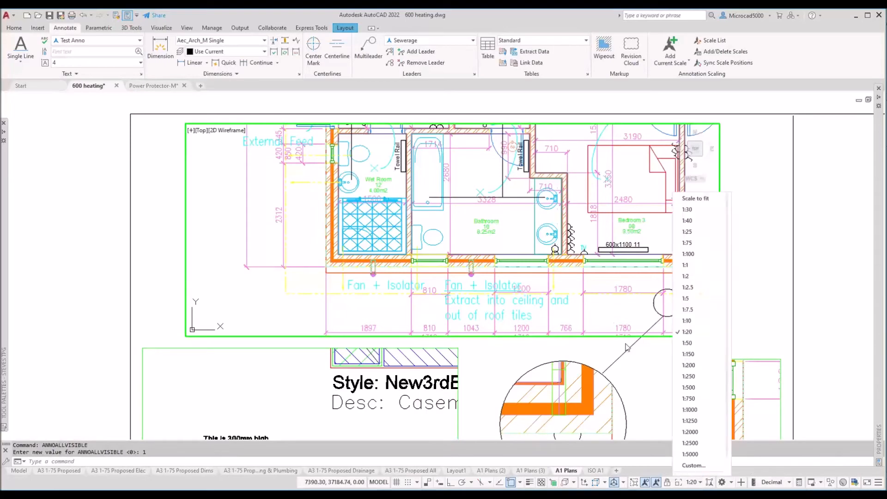
{"action": "left_click", "coordinate": [693, 390]}
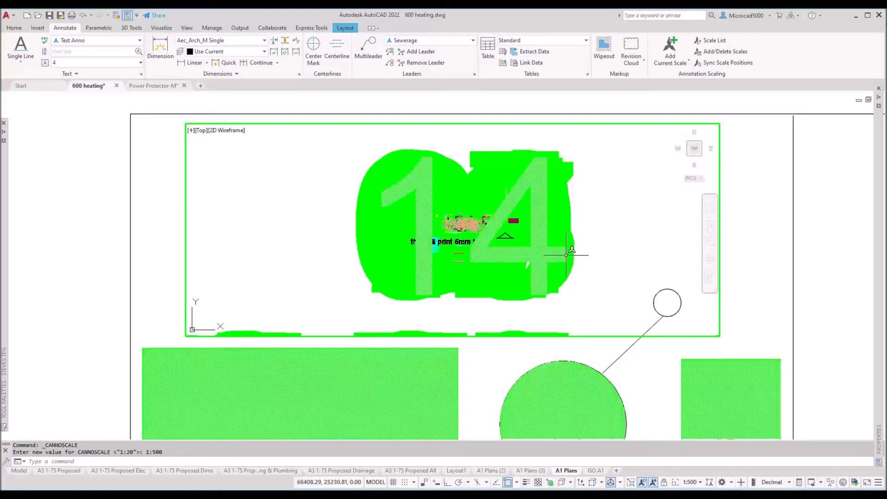
{"action": "scroll", "coordinate": [456, 229], "scroll_direction": "up", "scroll_amount": 5}
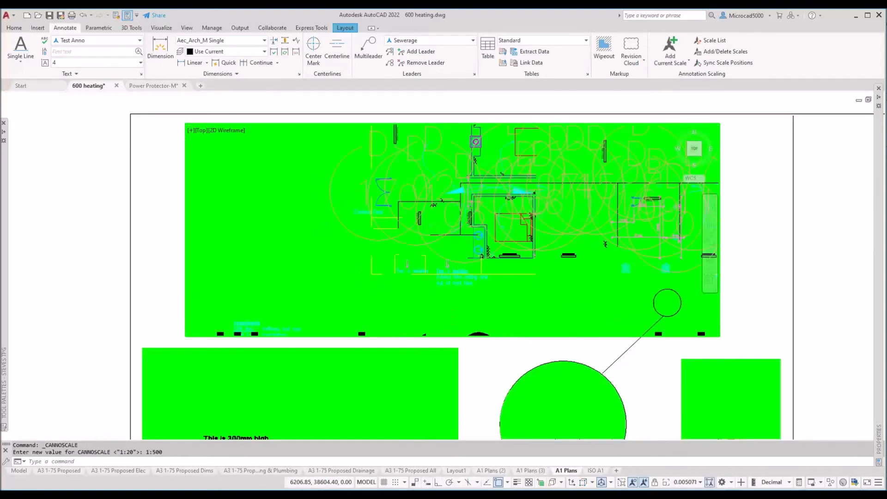
{"action": "scroll", "coordinate": [472, 194], "scroll_direction": "up", "scroll_amount": 3}
{"action": "scroll", "coordinate": [481, 201], "scroll_direction": "down", "scroll_amount": 7}
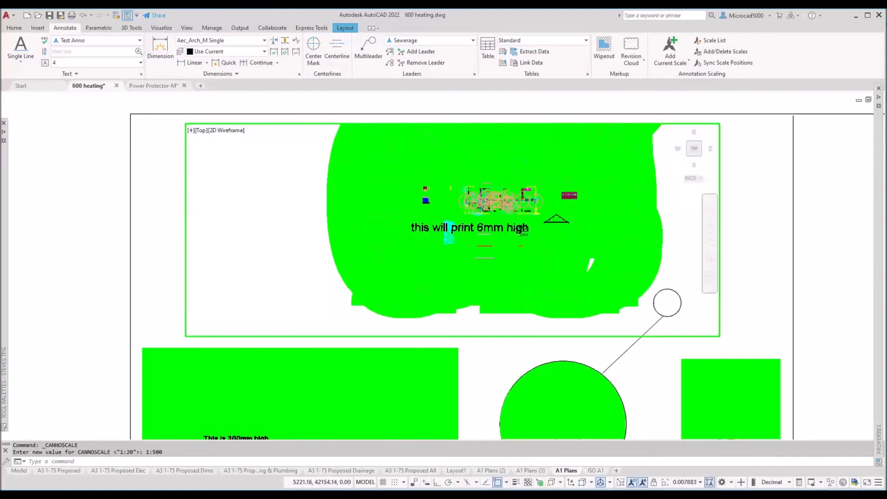
{"action": "scroll", "coordinate": [481, 206], "scroll_direction": "down", "scroll_amount": 2}
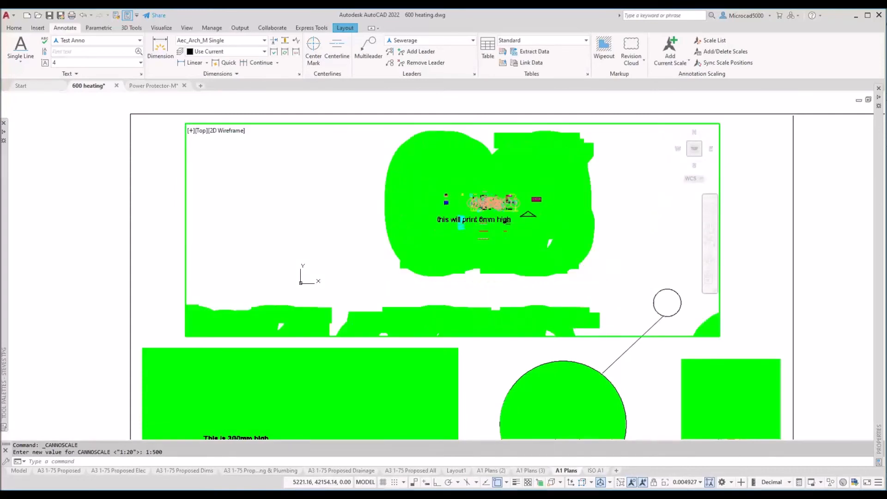
{"action": "scroll", "coordinate": [481, 207], "scroll_direction": "down", "scroll_amount": 2}
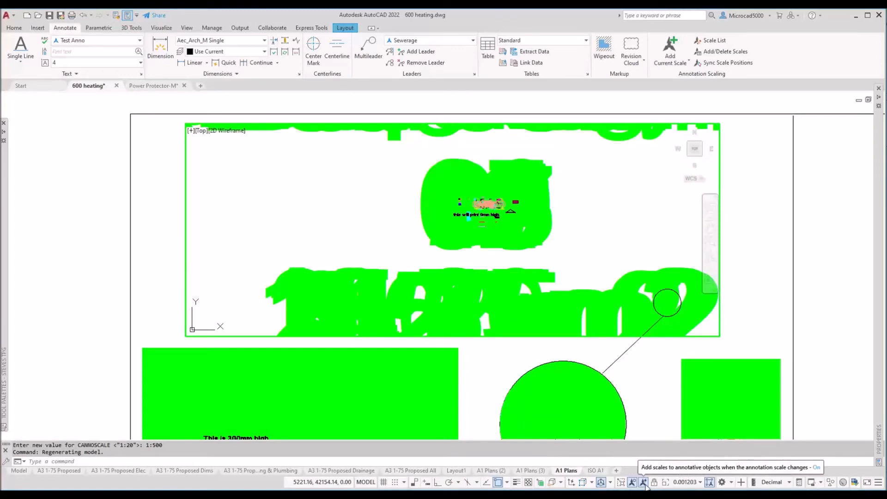
Step: Undo twice with U to reverse the annotation scale and viewport zoom changes
{"action": "type", "text": "u"}
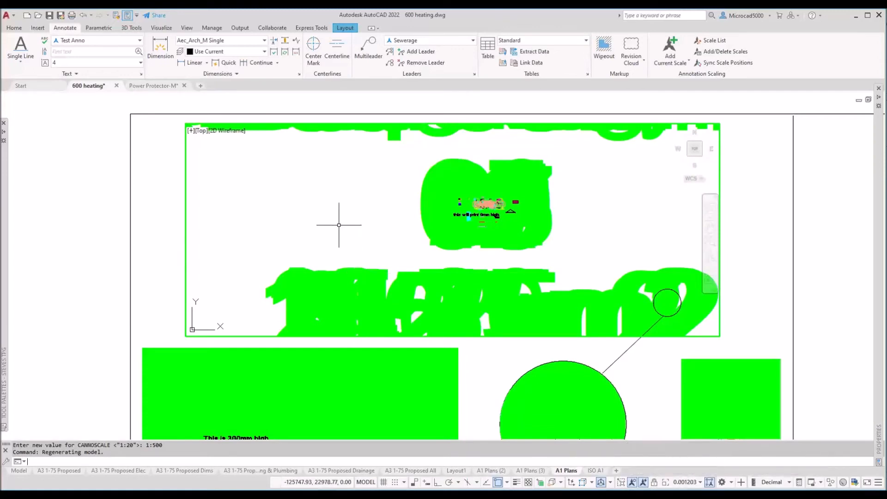
{"action": "key", "text": "Return"}
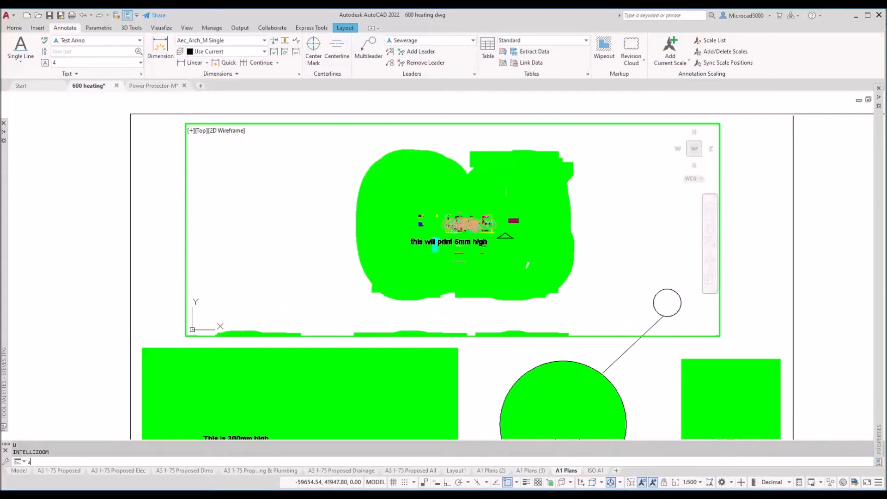
{"action": "type", "text": "uu"}
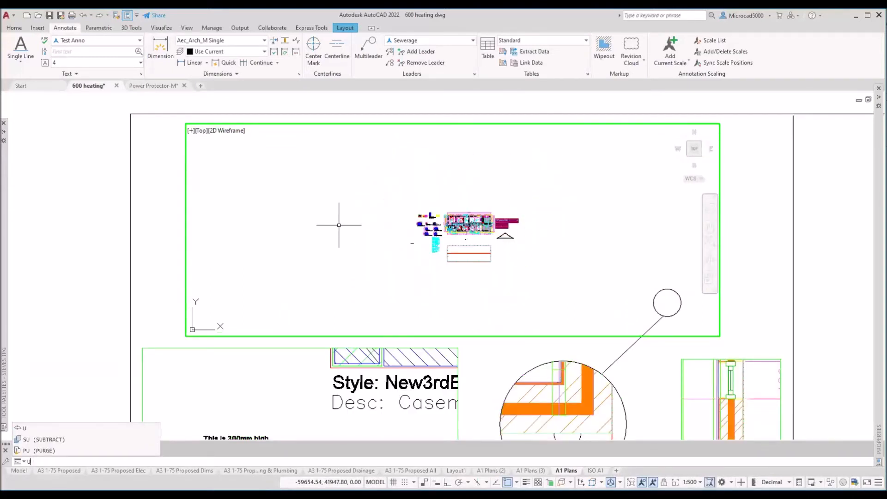
{"action": "key", "text": "Return"}
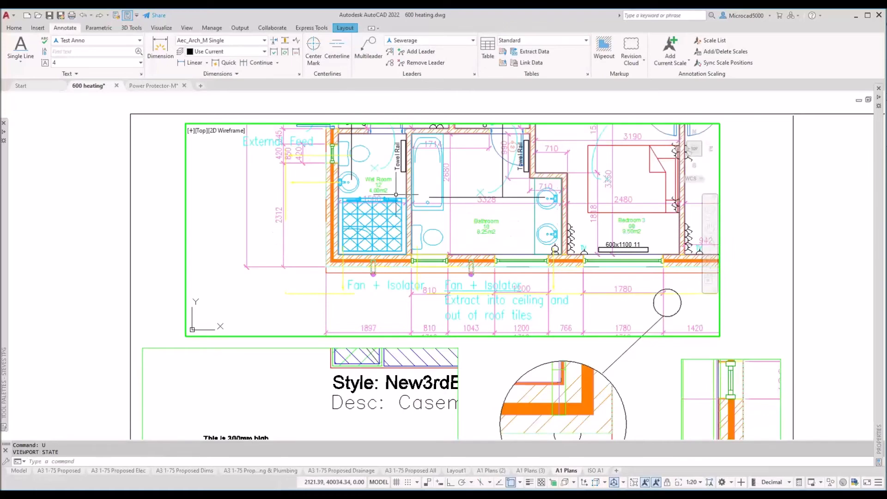
Step: Undo three more times with U to restore the 1:100 view of the whole plan
{"action": "type", "text": "u"}
{"action": "key", "text": "Return"}
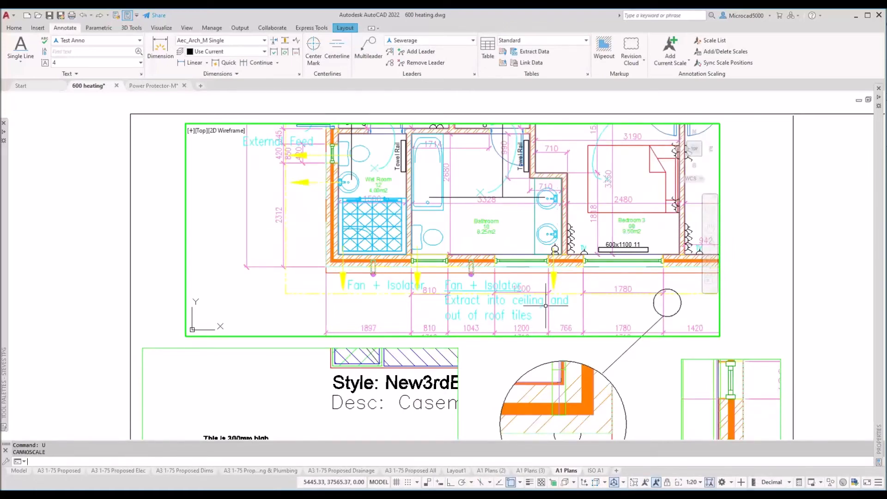
{"action": "type", "text": "u"}
{"action": "key", "text": "Return"}
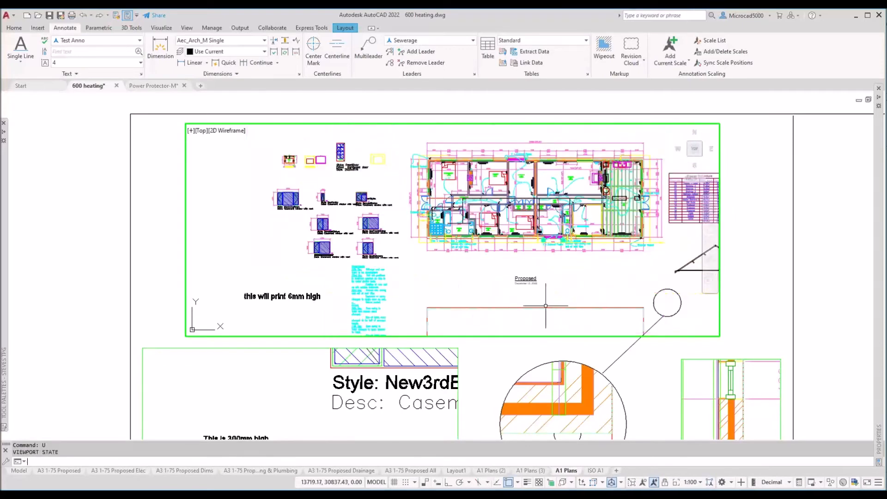
{"action": "type", "text": "u"}
{"action": "key", "text": "Return"}
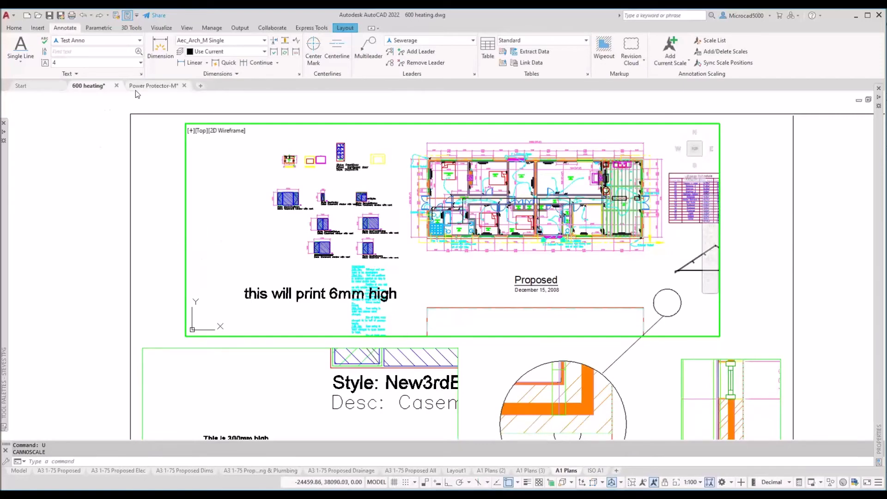
Step: Switch briefly to the Power Protector drawing, then return to the 600 heating drawing
{"action": "mouse_move", "coordinate": [134, 90]}
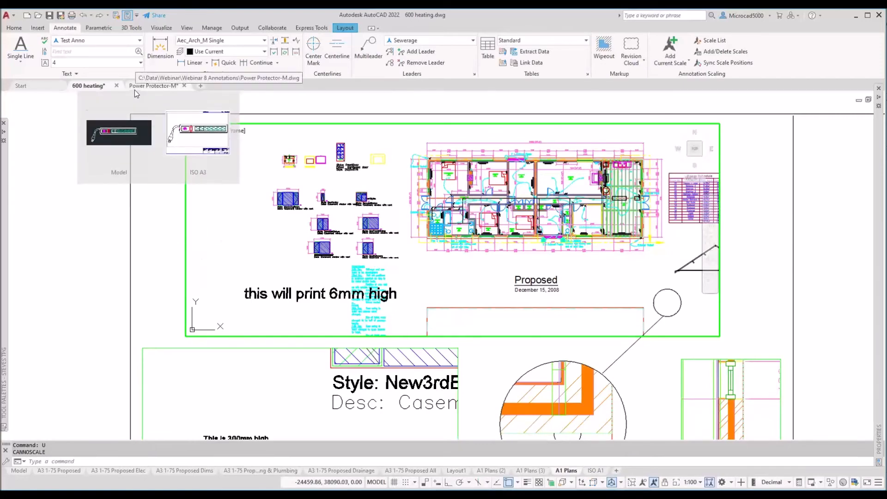
{"action": "left_click", "coordinate": [134, 90]}
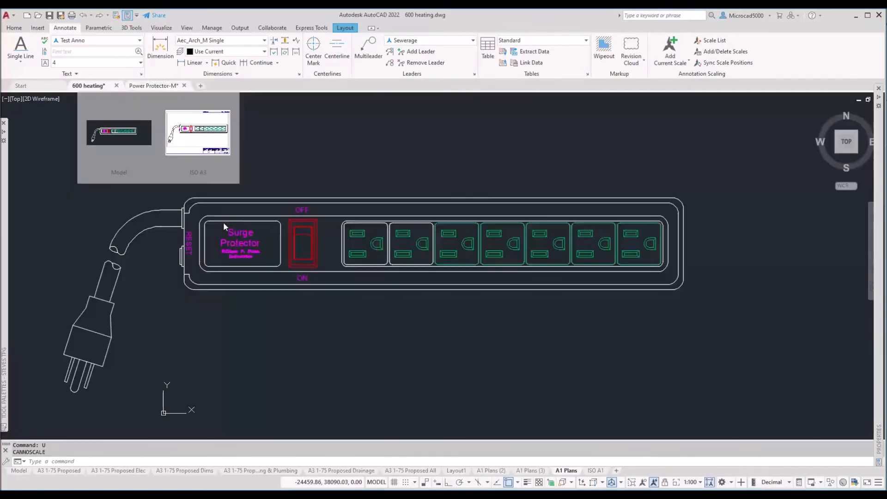
{"action": "key", "text": "ctrl+Tab"}
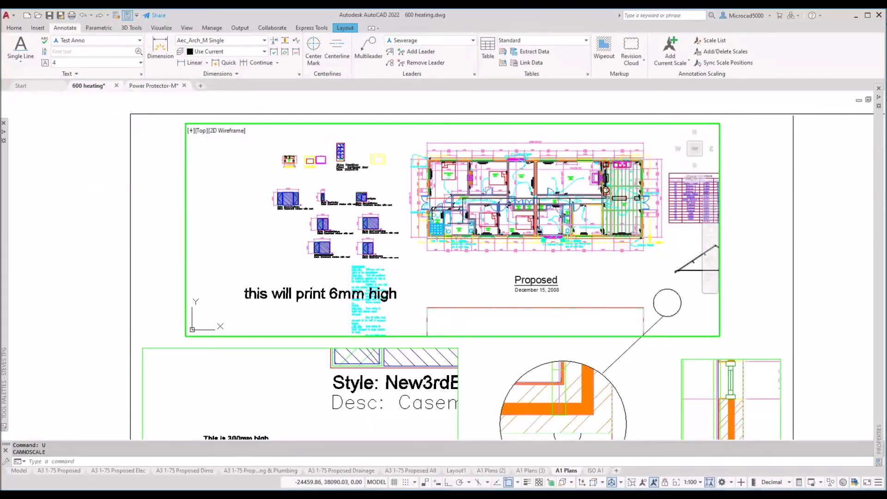
Step: Switch to model space and pan to the window details and notes
{"action": "left_click", "coordinate": [19, 470]}
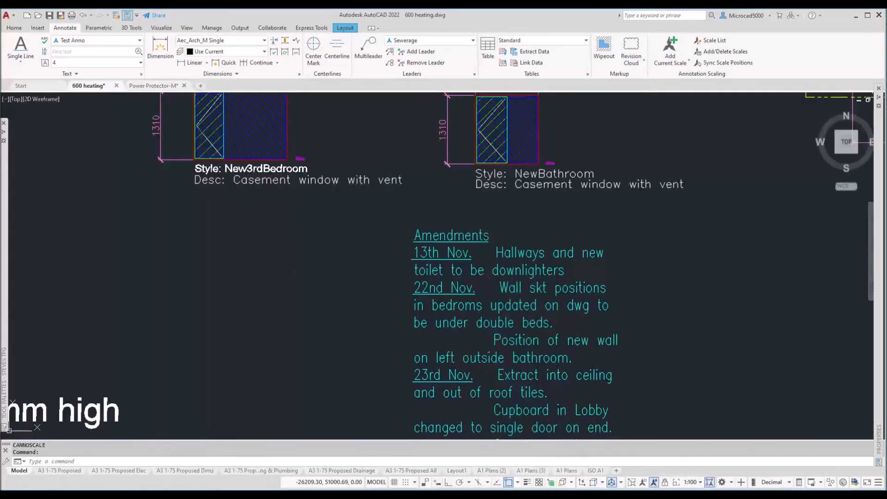
{"action": "scroll", "coordinate": [291, 282], "scroll_direction": "down", "scroll_amount": 4}
{"action": "middle_click_drag", "start_coordinate": [293, 254], "coordinate": [389, 323]}
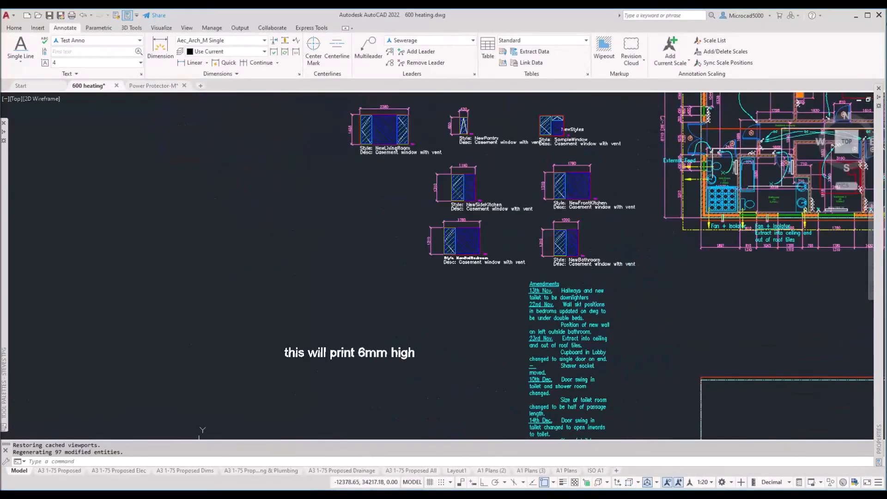
{"action": "mouse_move", "coordinate": [4, 277]}
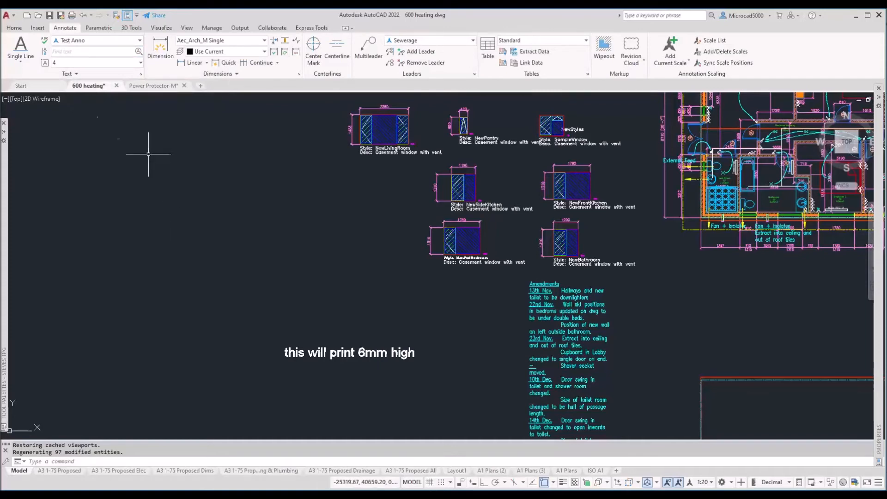
Step: Start Multiline Text from the text flyout and turn off automatic adding of annotation scales
{"action": "left_click", "coordinate": [22, 62]}
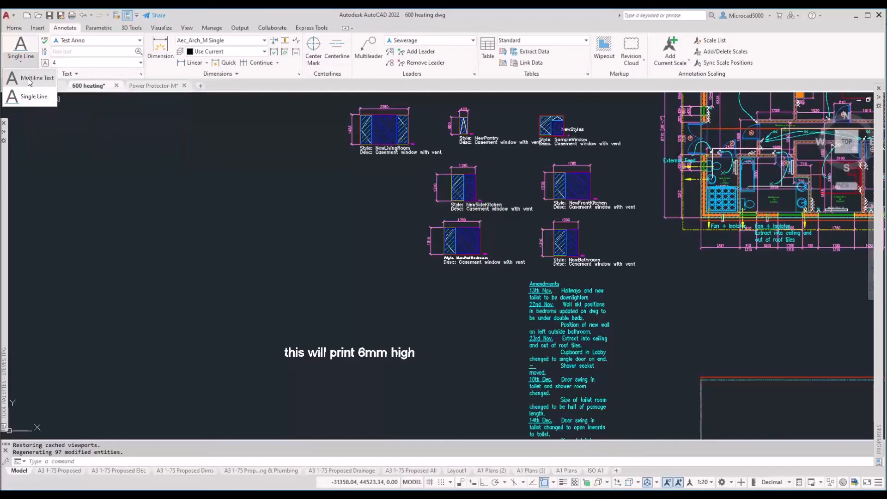
{"action": "left_click", "coordinate": [28, 80]}
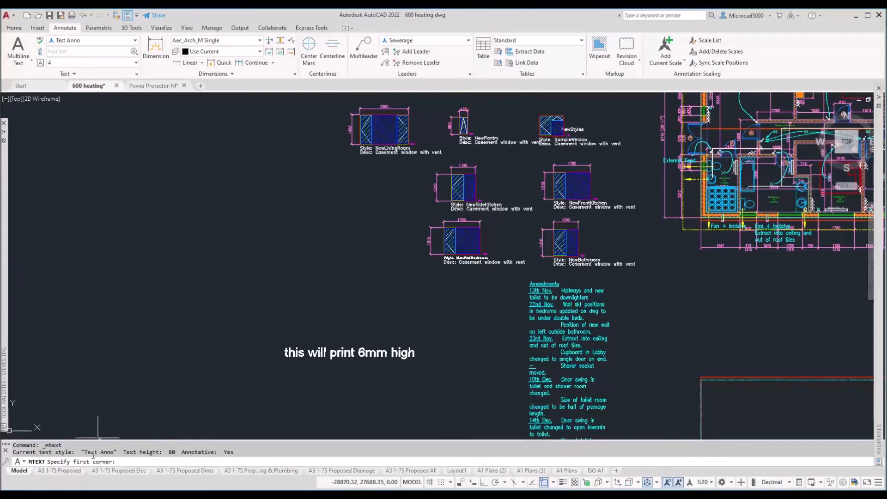
{"action": "key", "text": "ctrl"}
{"action": "key", "text": "ctrl"}
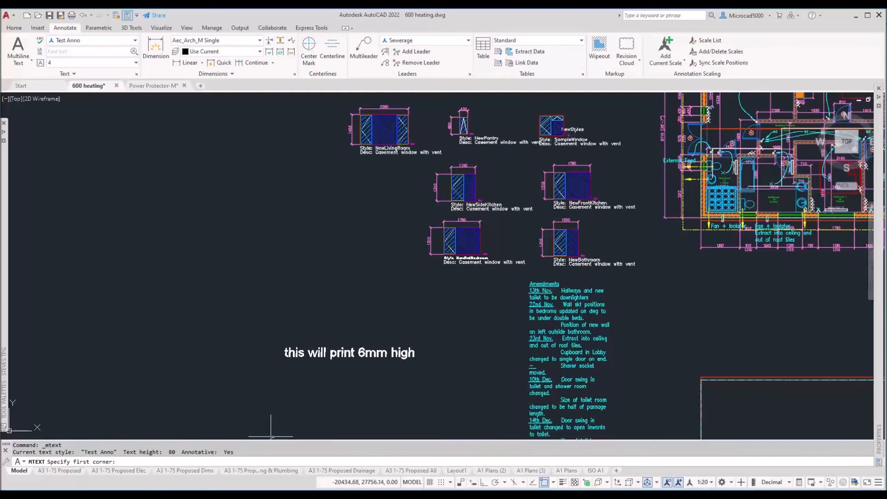
{"action": "left_click", "coordinate": [678, 482]}
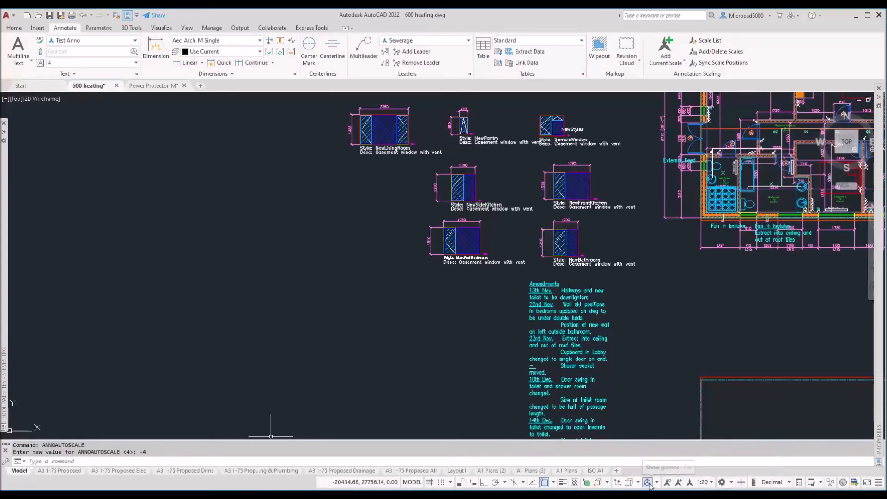
Step: Set the annotation scale to 1:50 and draw a multiline text box left of the window details
{"action": "left_click", "coordinate": [712, 483]}
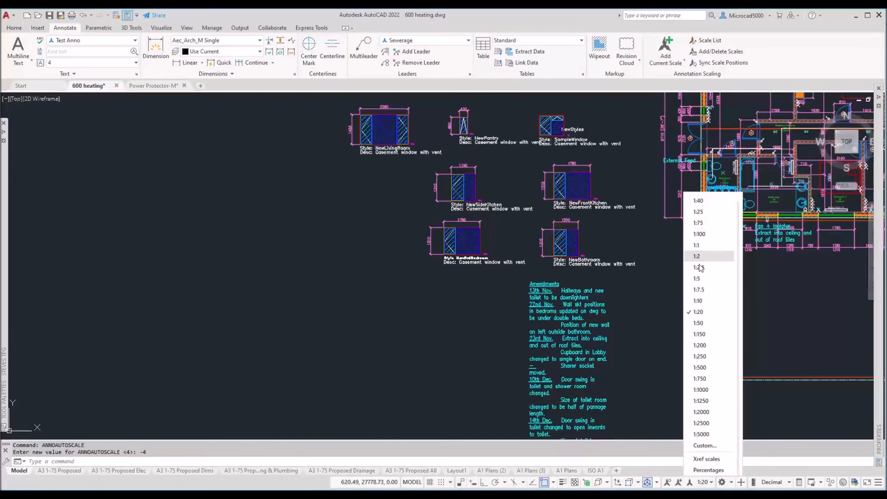
{"action": "left_click", "coordinate": [698, 324]}
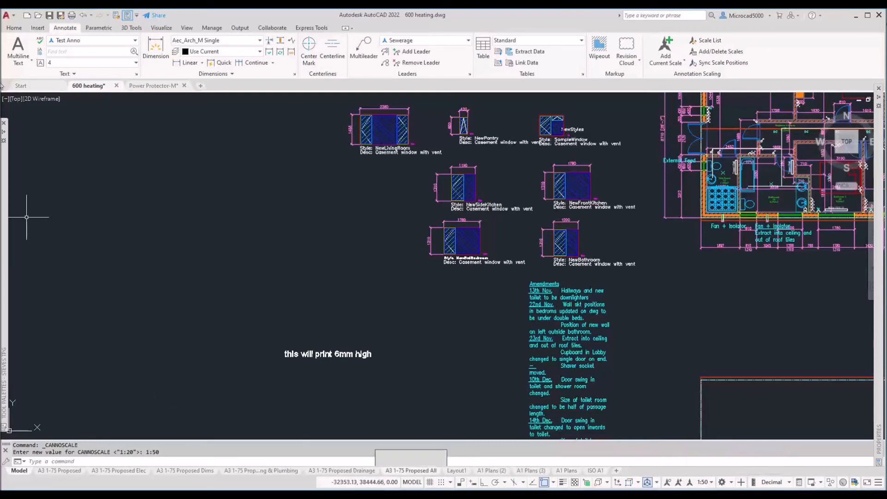
{"action": "left_click", "coordinate": [18, 50]}
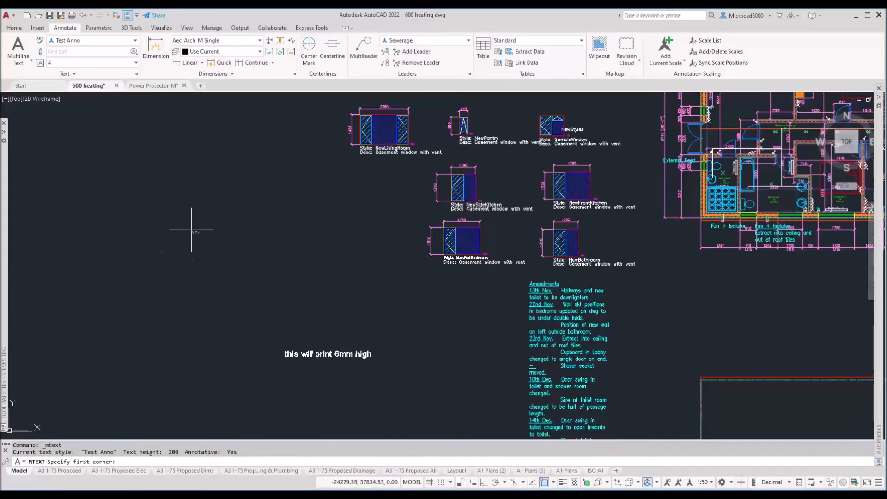
{"action": "scroll", "coordinate": [198, 245], "scroll_direction": "up", "scroll_amount": 5}
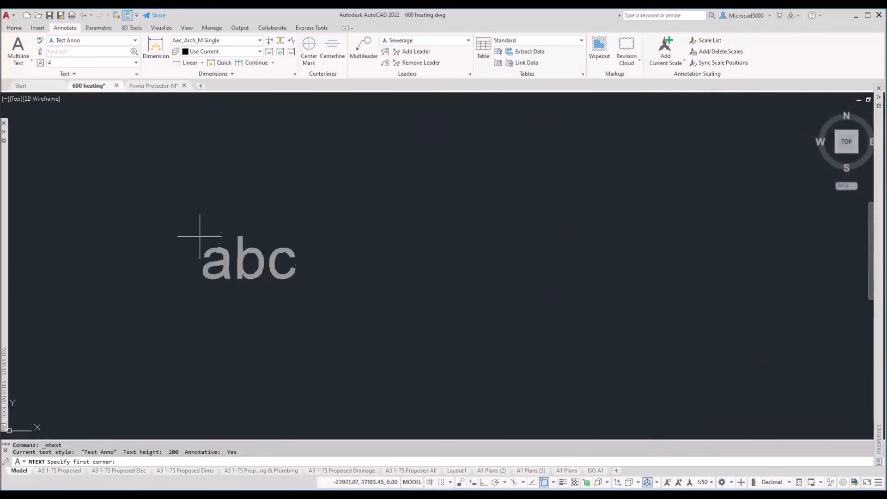
{"action": "scroll", "coordinate": [198, 231], "scroll_direction": "down", "scroll_amount": 6}
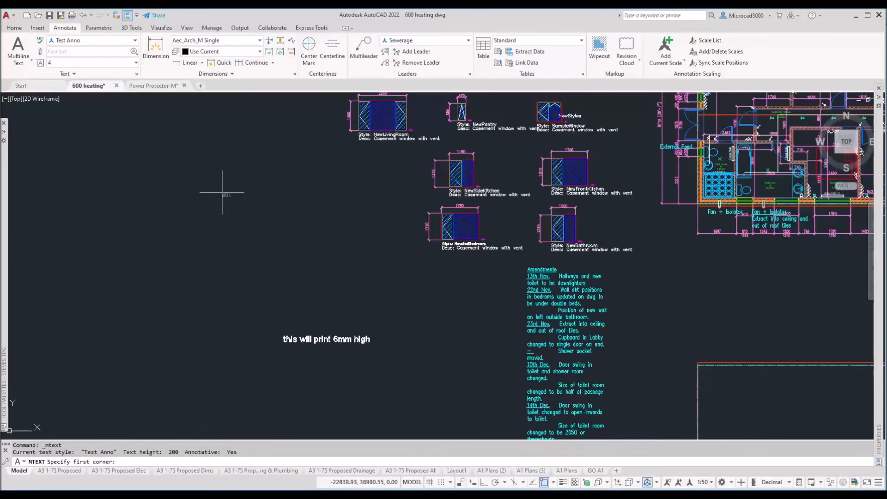
{"action": "left_click", "coordinate": [252, 194]}
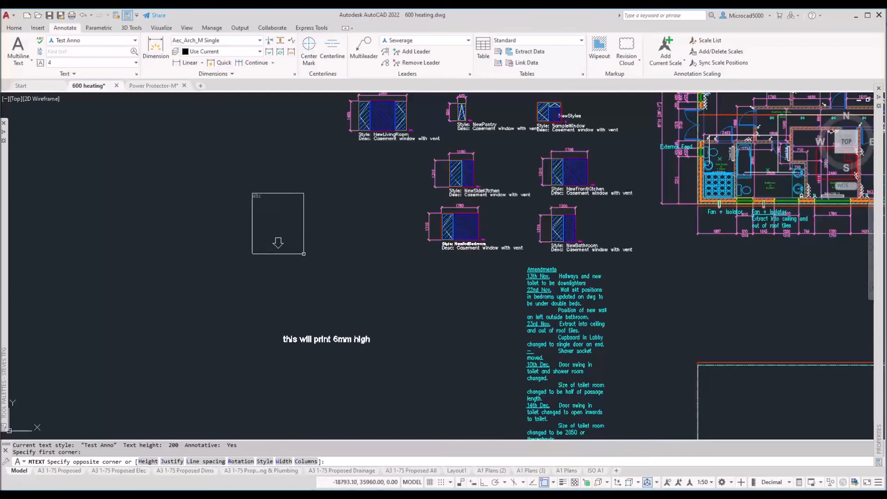
{"action": "left_click", "coordinate": [303, 253]}
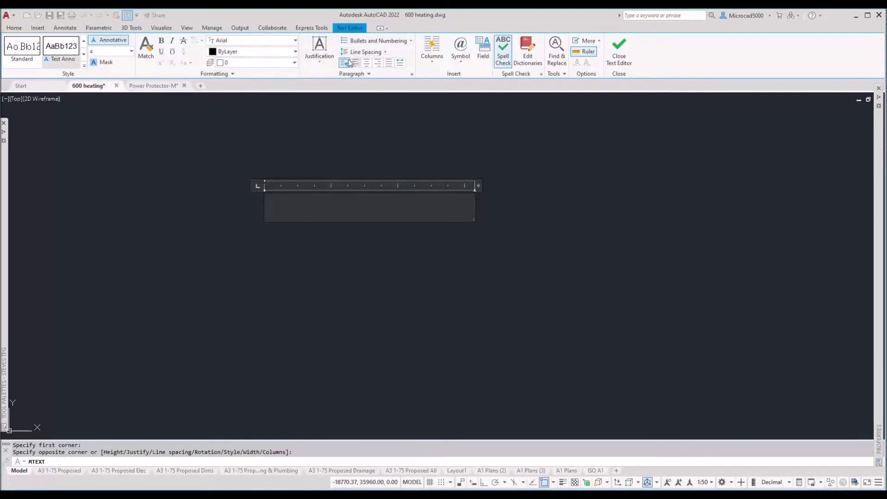
Step: Type 'This is multi line text' plus filler into the text box and open its context menu
{"action": "left_click", "coordinate": [321, 59]}
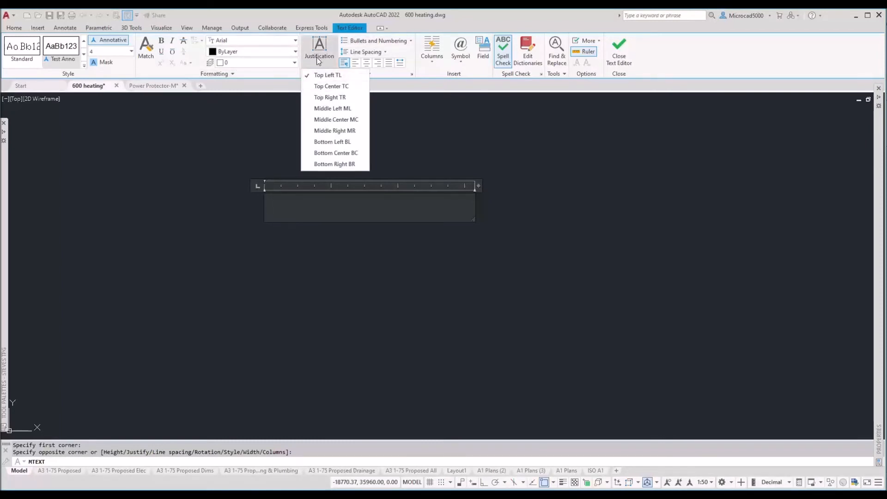
{"action": "left_click", "coordinate": [435, 82]}
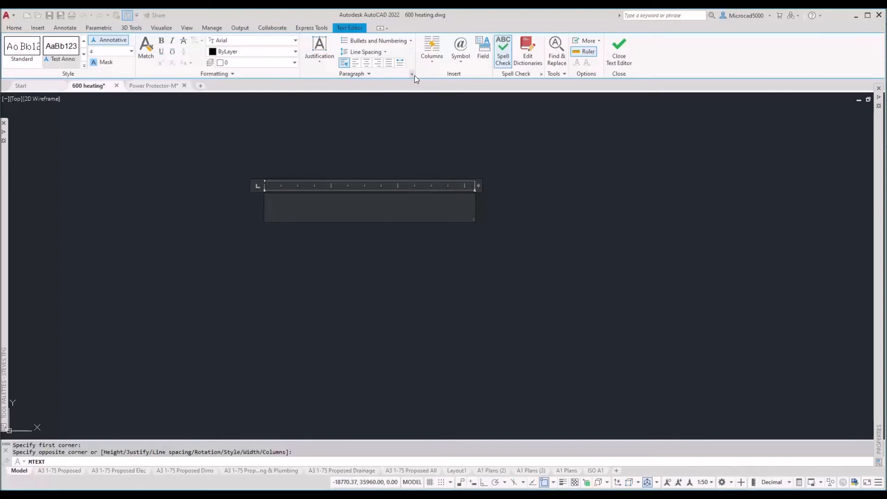
{"action": "left_click", "coordinate": [308, 207]}
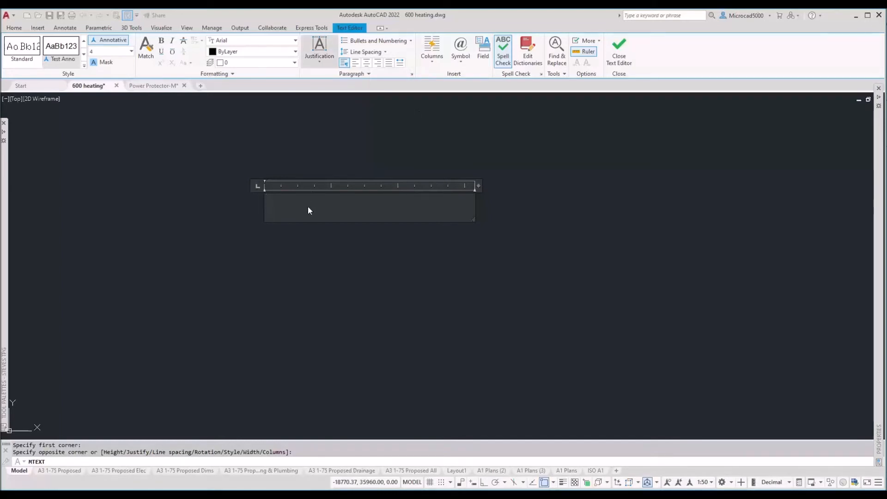
{"action": "type", "text": "Th"}
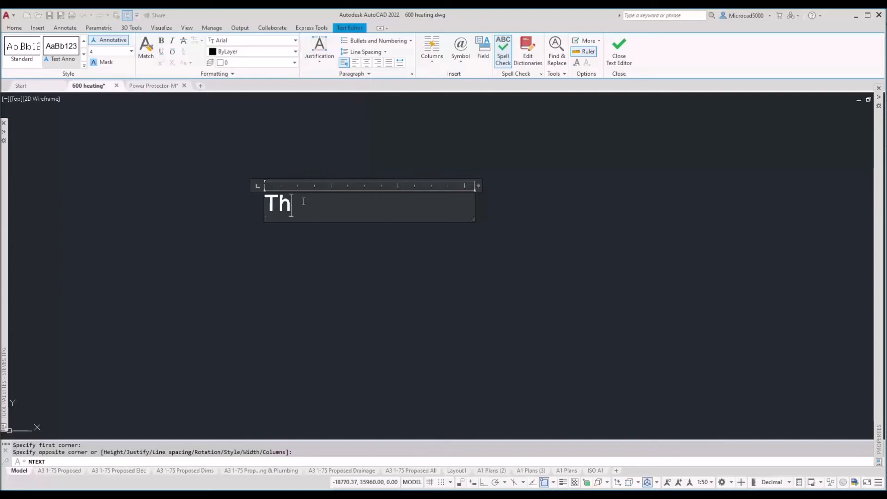
{"action": "type", "text": "is is multi"}
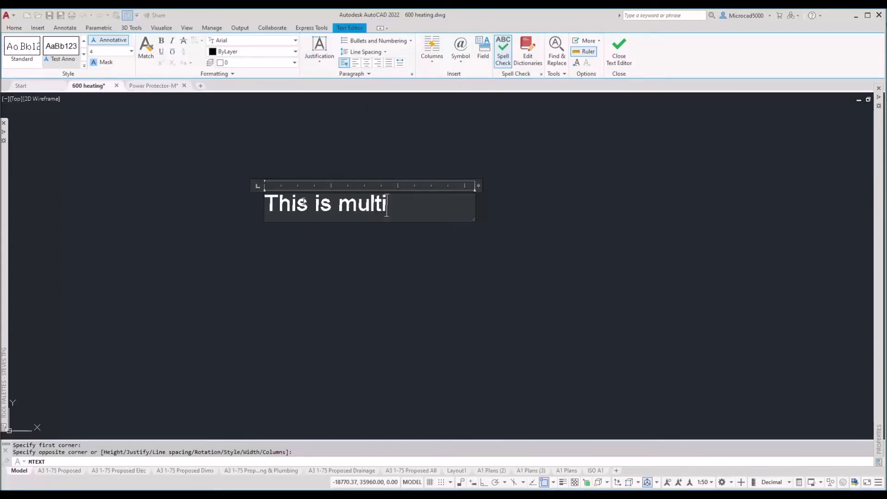
{"action": "type", "text": " line"}
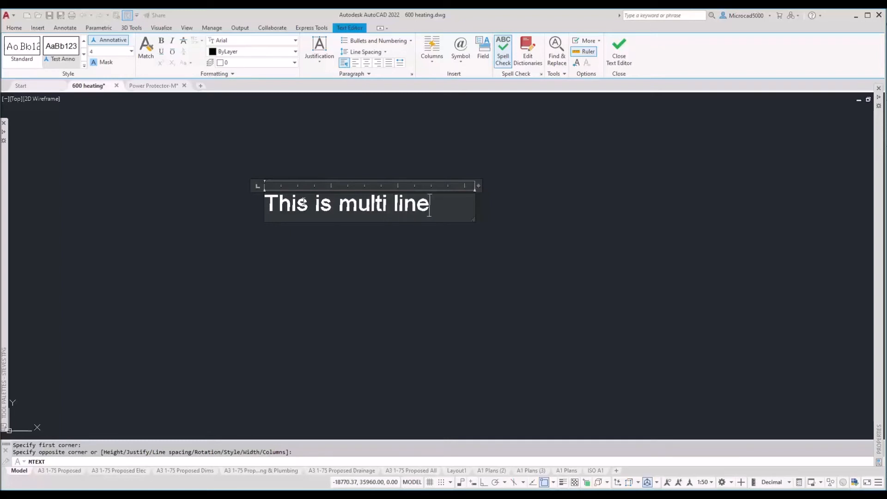
{"action": "type", "text": " text  [oi jhp hp iu piu piu piu pi uh piu piu pi"}
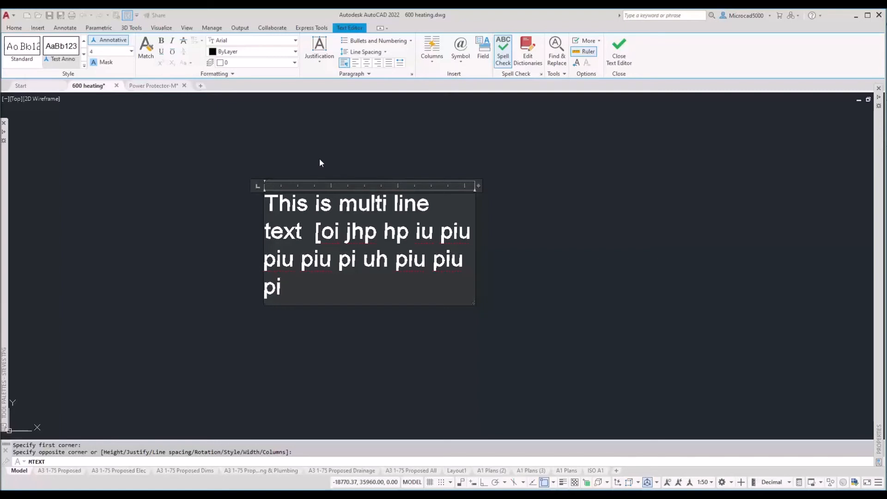
{"action": "right_click", "coordinate": [292, 291]}
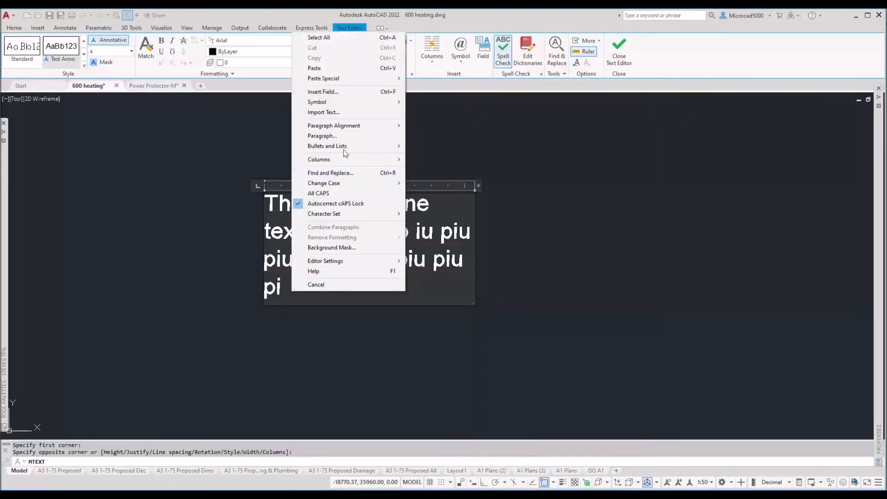
Step: Import General Notes-M.txt into the note, keeping the plain .txt file type
{"action": "left_click", "coordinate": [341, 113]}
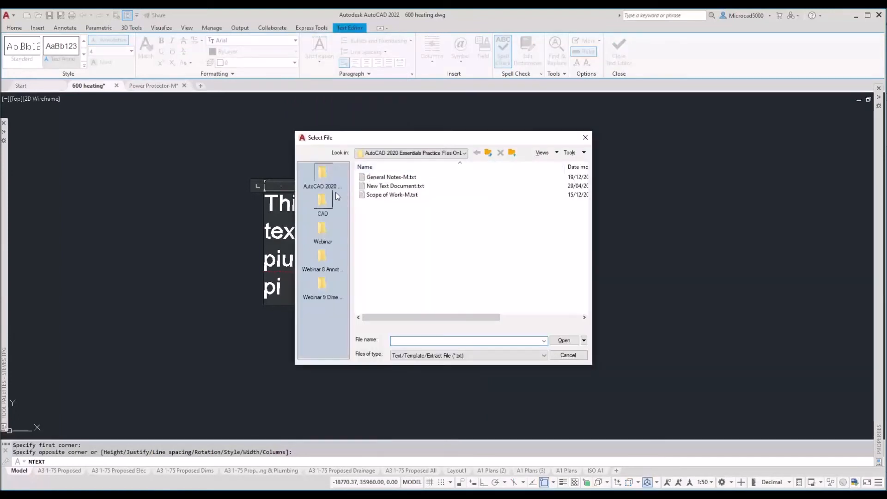
{"action": "left_click", "coordinate": [380, 179]}
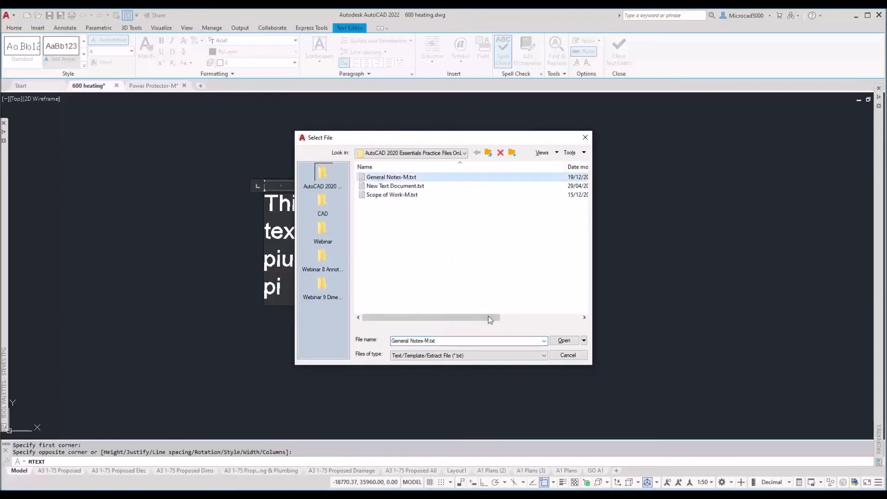
{"action": "left_click", "coordinate": [432, 356]}
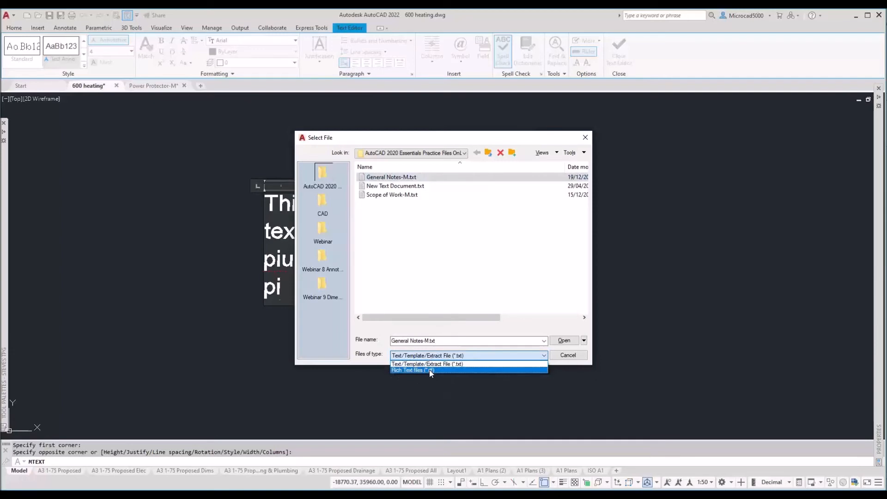
{"action": "left_click", "coordinate": [429, 370]}
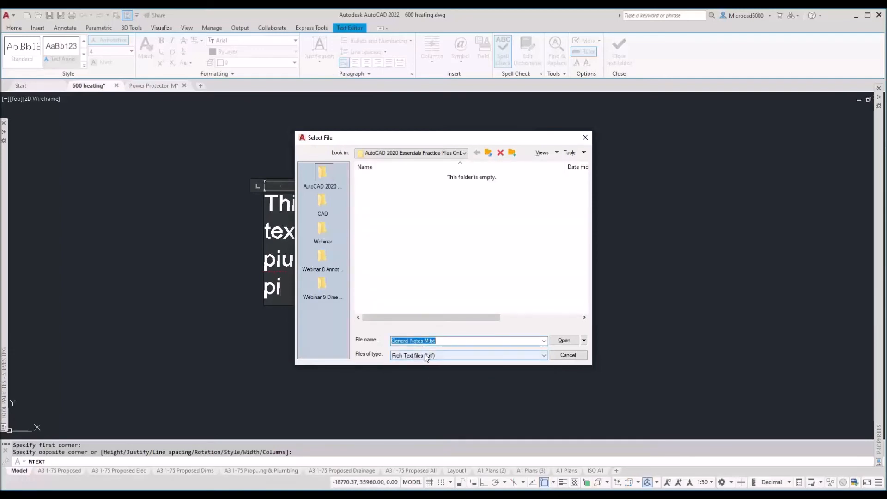
{"action": "left_click", "coordinate": [425, 355]}
{"action": "left_click", "coordinate": [426, 364]}
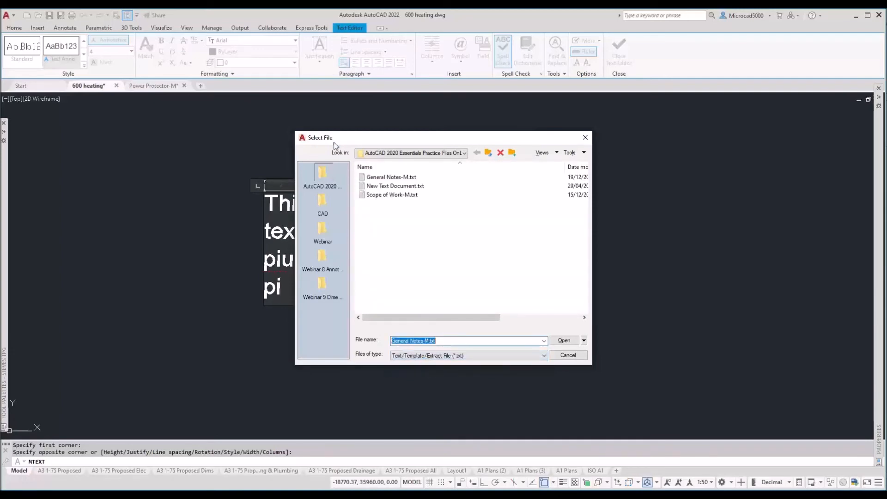
{"action": "left_click", "coordinate": [374, 177]}
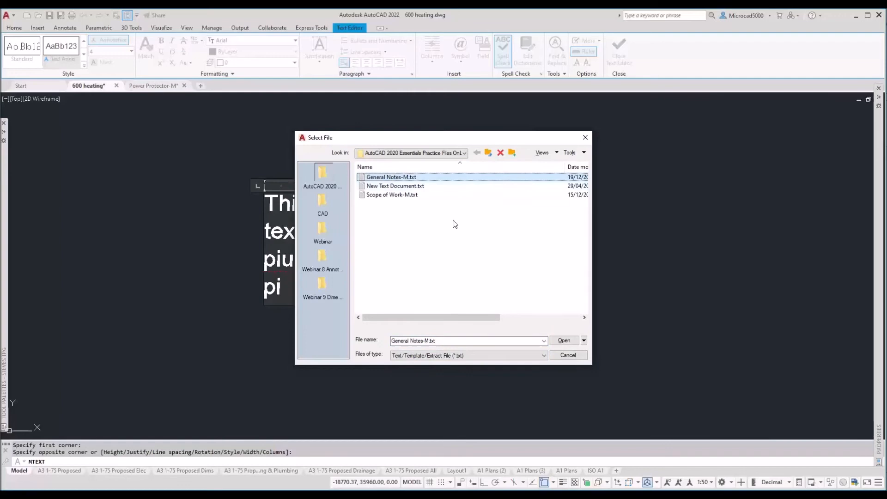
{"action": "left_click", "coordinate": [564, 340]}
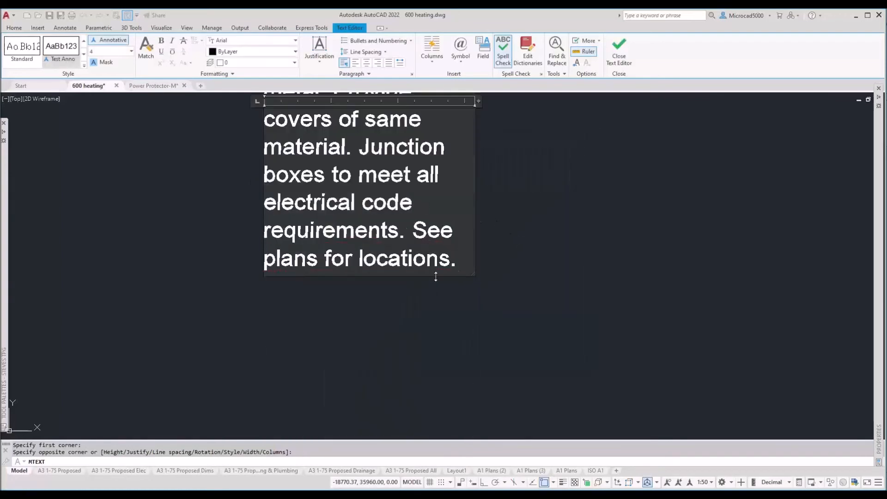
Step: Widen the notes' text column so the imported text reflows
{"action": "scroll", "coordinate": [435, 276], "scroll_direction": "down", "scroll_amount": 5}
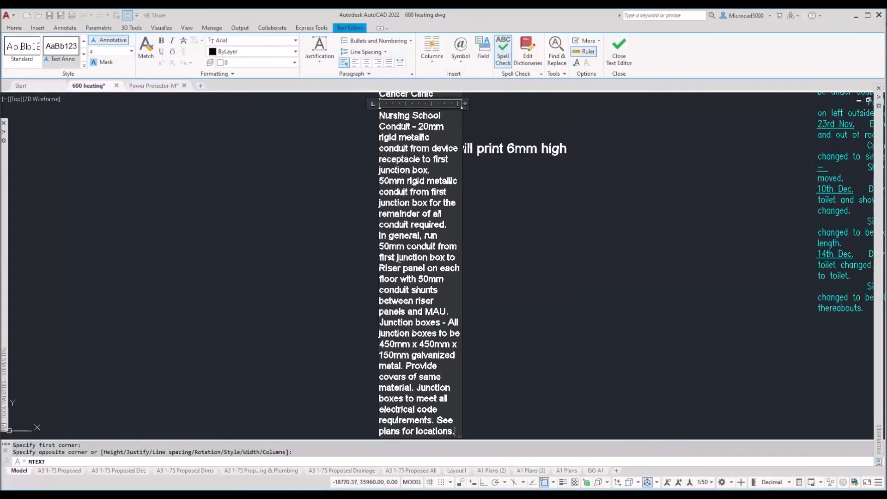
{"action": "scroll", "coordinate": [402, 235], "scroll_direction": "down", "scroll_amount": 2}
{"action": "left_click_drag", "start_coordinate": [443, 102], "coordinate": [482, 103]}
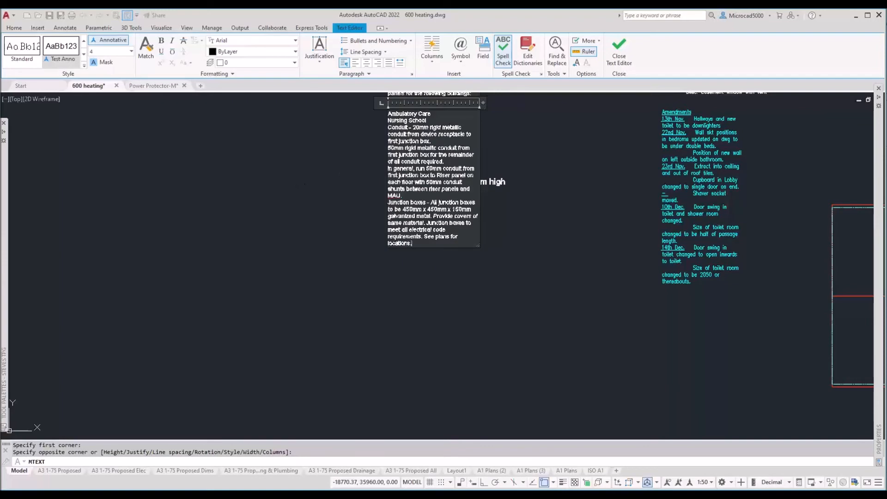
{"action": "scroll", "coordinate": [279, 284], "scroll_direction": "up", "scroll_amount": 6}
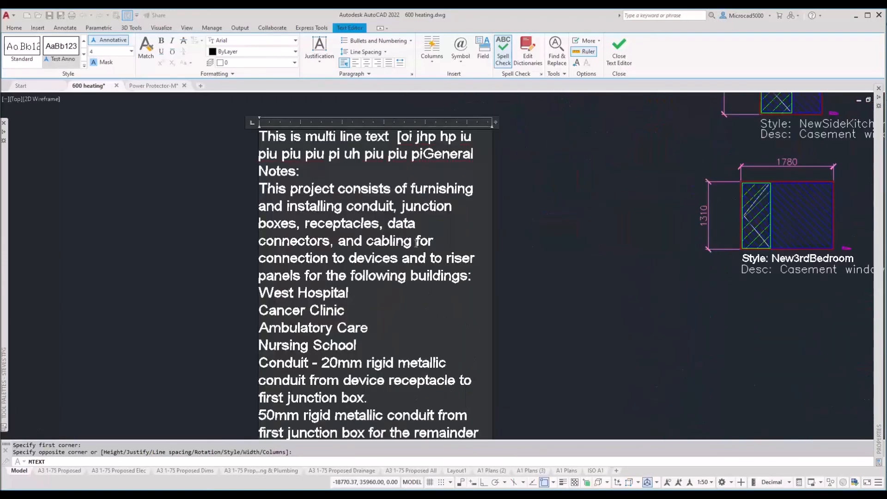
{"action": "scroll", "coordinate": [417, 242], "scroll_direction": "up", "scroll_amount": 2}
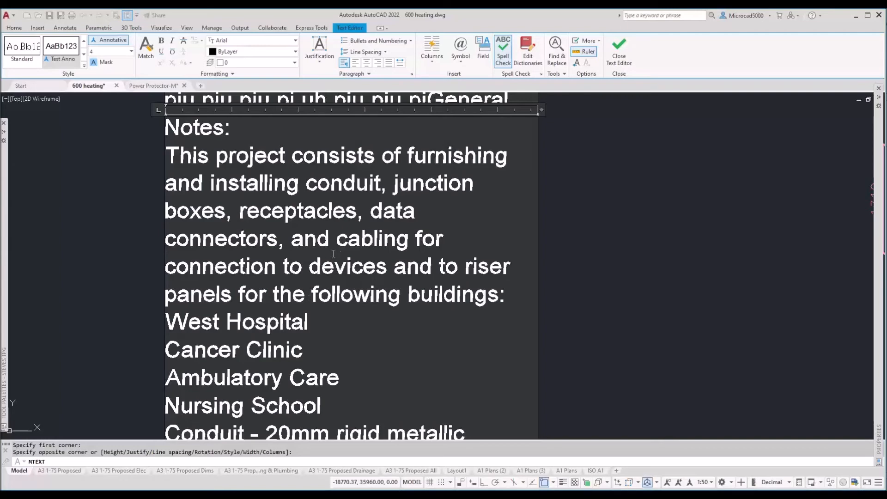
{"action": "scroll", "coordinate": [348, 241], "scroll_direction": "down", "scroll_amount": 2}
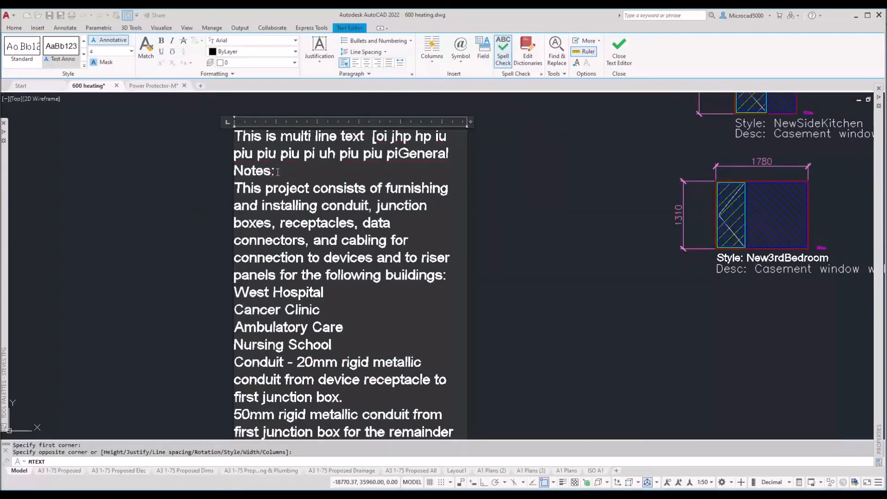
Step: Make the Notes: heading 6 high, underlined and red, then select all body paragraphs
{"action": "left_click_drag", "start_coordinate": [276, 171], "coordinate": [233, 171]}
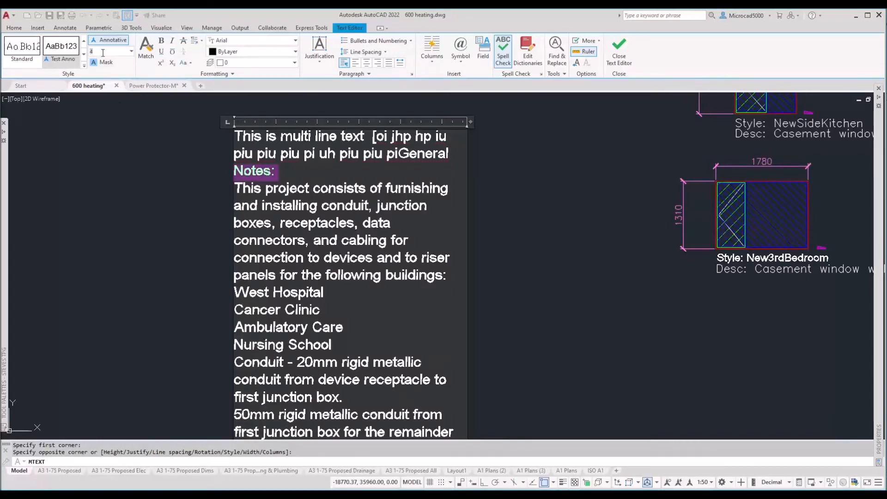
{"action": "type", "text": "6"}
{"action": "key", "text": "Return"}
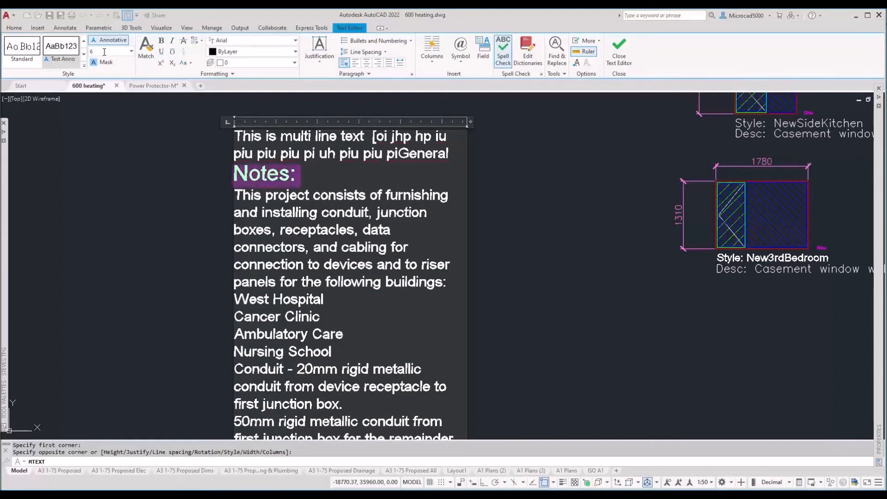
{"action": "left_click", "coordinate": [162, 51]}
{"action": "left_click", "coordinate": [235, 51]}
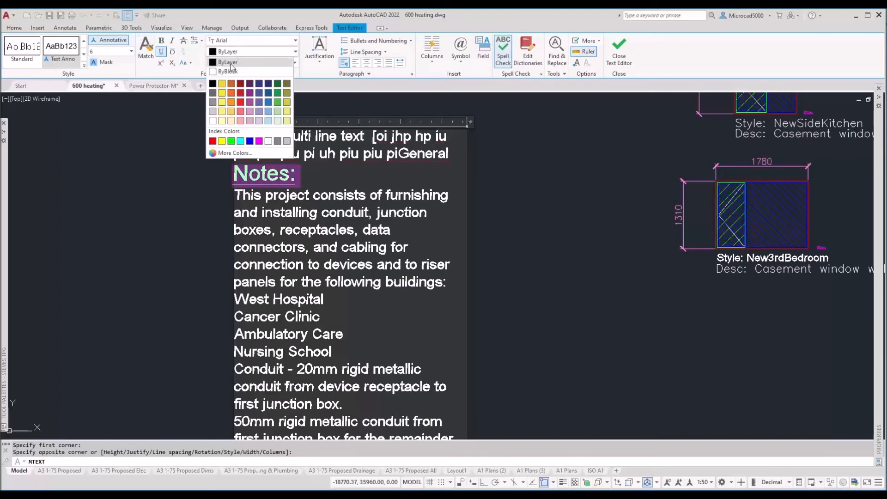
{"action": "left_click", "coordinate": [213, 144]}
{"action": "left_click", "coordinate": [328, 231]}
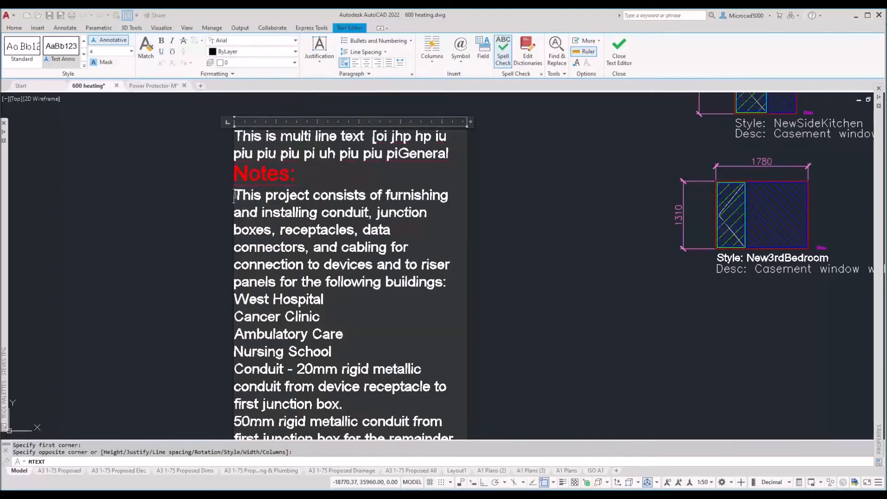
{"action": "left_click_drag", "start_coordinate": [235, 194], "coordinate": [451, 287]}
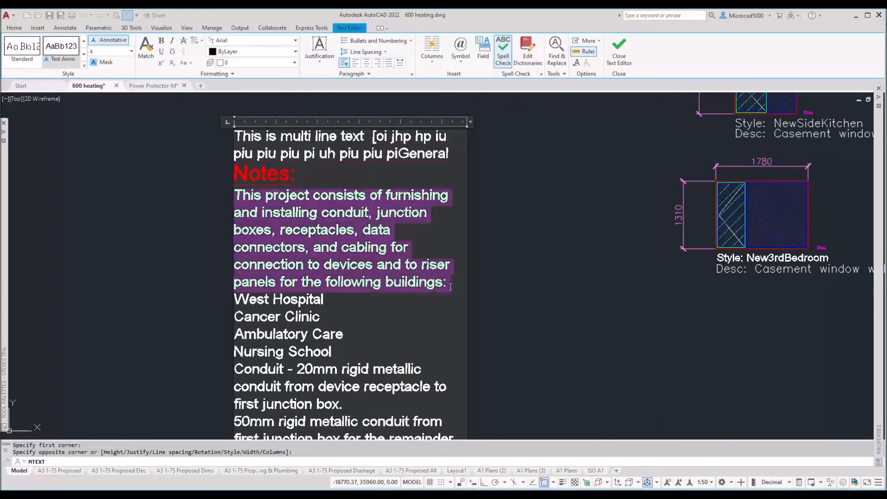
{"action": "left_click_drag", "start_coordinate": [450, 287], "coordinate": [439, 460]}
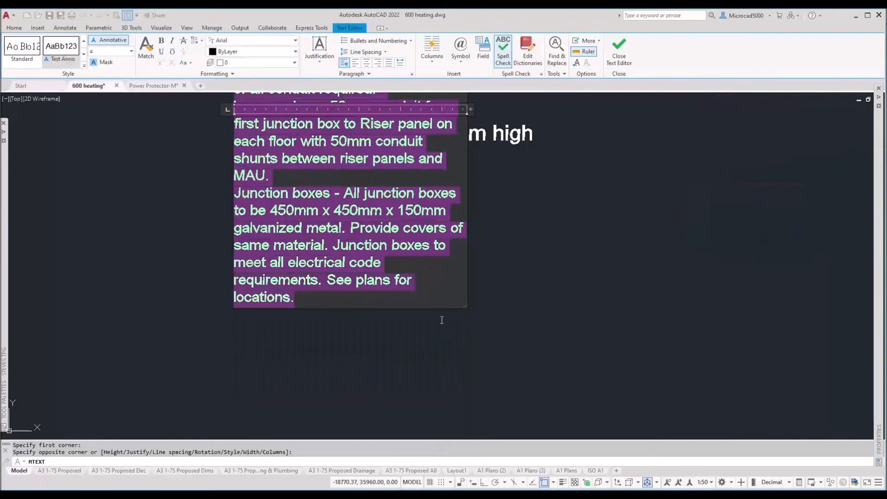
Step: Turn the selected notes into a numbered list
{"action": "left_click", "coordinate": [394, 43]}
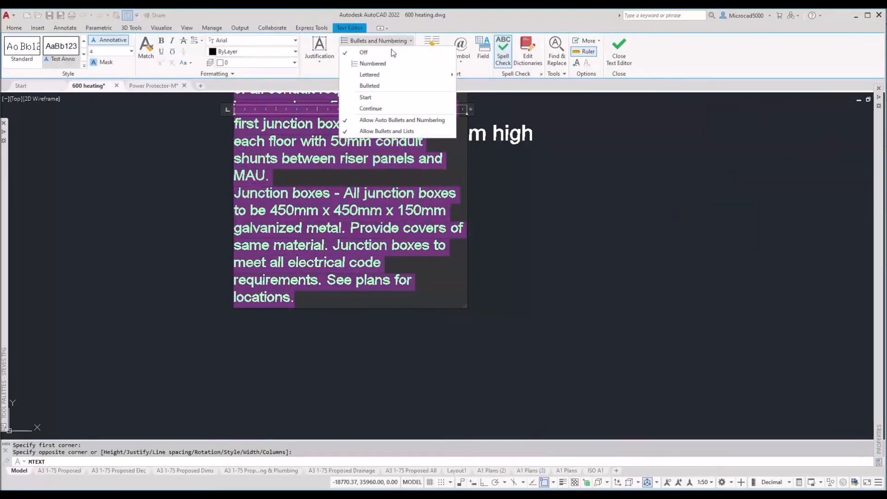
{"action": "left_click", "coordinate": [373, 64]}
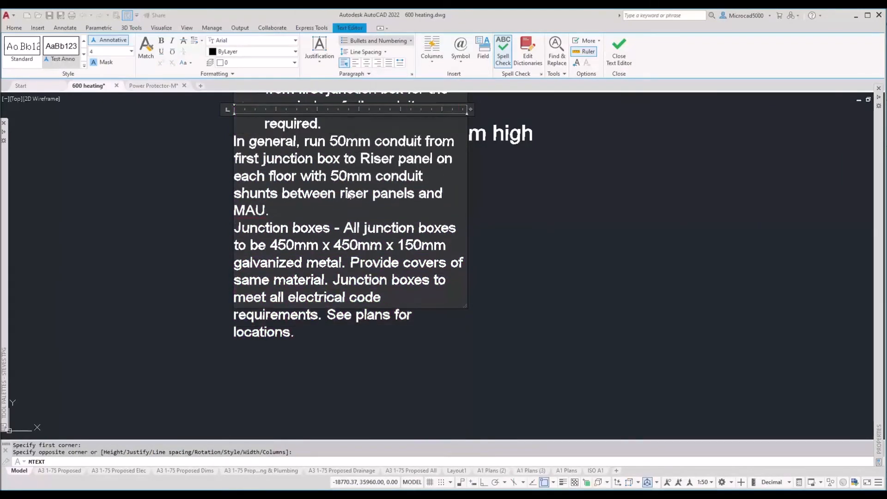
{"action": "scroll", "coordinate": [337, 269], "scroll_direction": "up", "scroll_amount": 5}
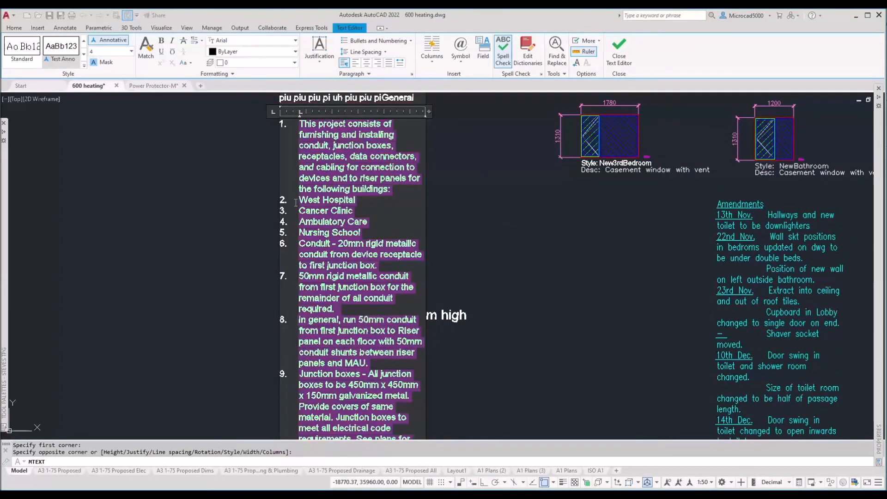
Step: Demote West Hospital, Cancer Clinic, Nursing School and Ambulatory Care to sub-items, clearing Conduit's number
{"action": "left_click", "coordinate": [299, 201]}
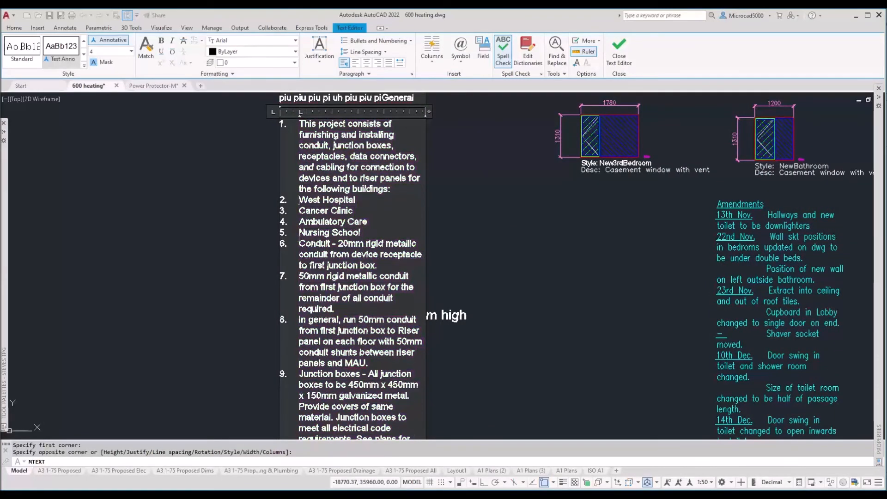
{"action": "key", "text": "Tab"}
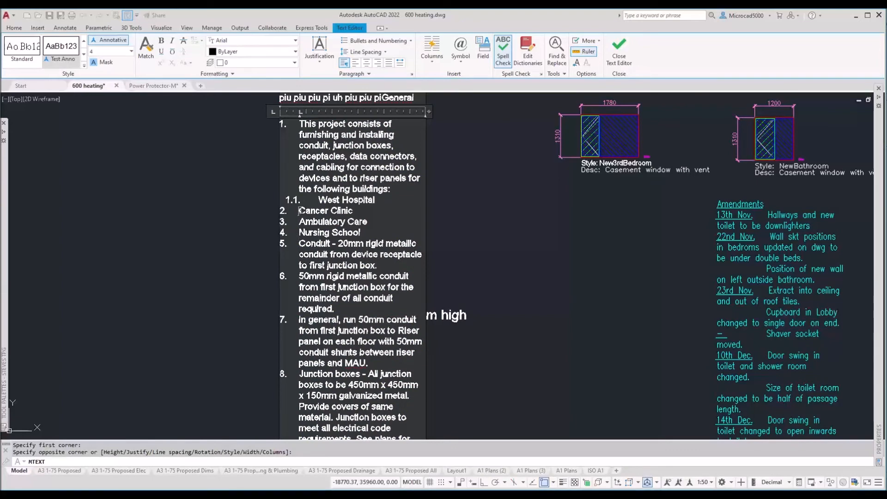
{"action": "key", "text": "Tab"}
{"action": "key", "text": "Tab"}
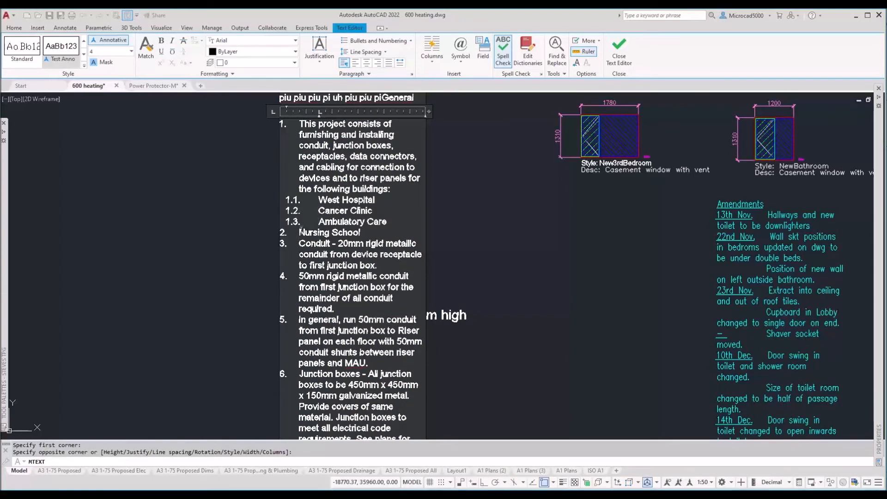
{"action": "key", "text": "Down"}
{"action": "key", "text": "Tab"}
{"action": "key", "text": "Down"}
{"action": "key", "text": "Tab"}
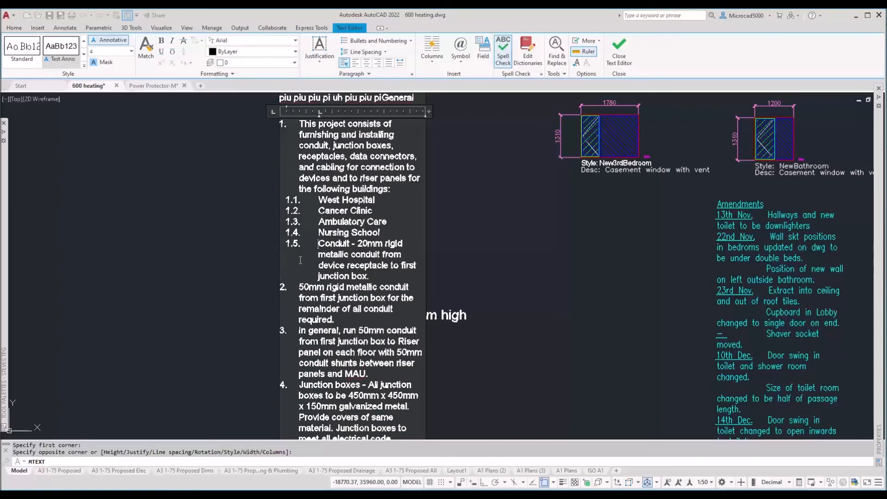
{"action": "key", "text": "BackSpace"}
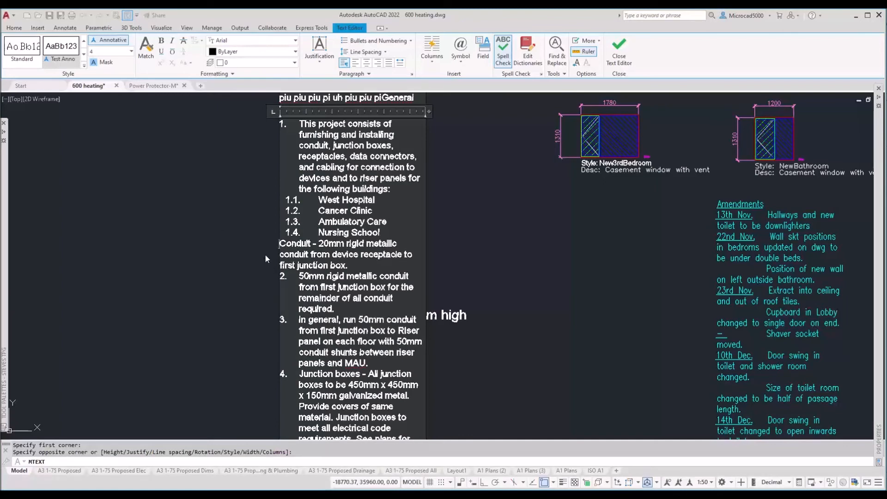
Step: Number the Conduit paragraph as item 2 and close the text editor
{"action": "left_click", "coordinate": [393, 40]}
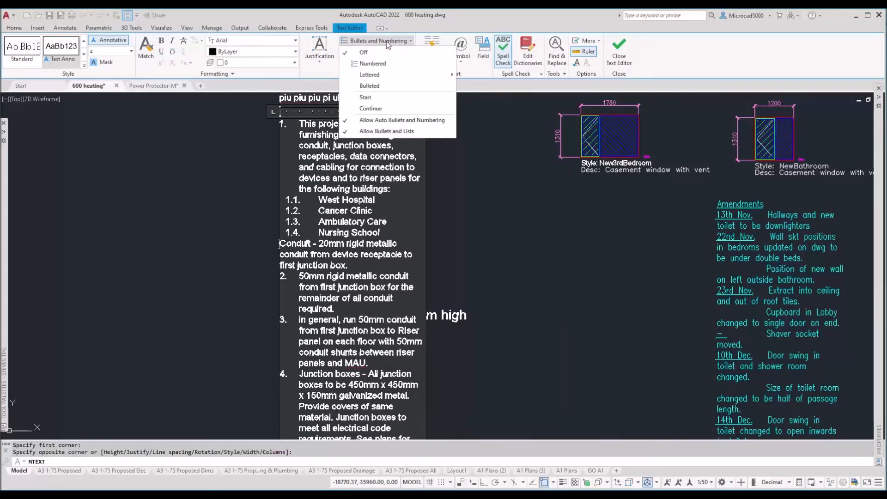
{"action": "left_click", "coordinate": [373, 64]}
{"action": "left_click", "coordinate": [453, 242]}
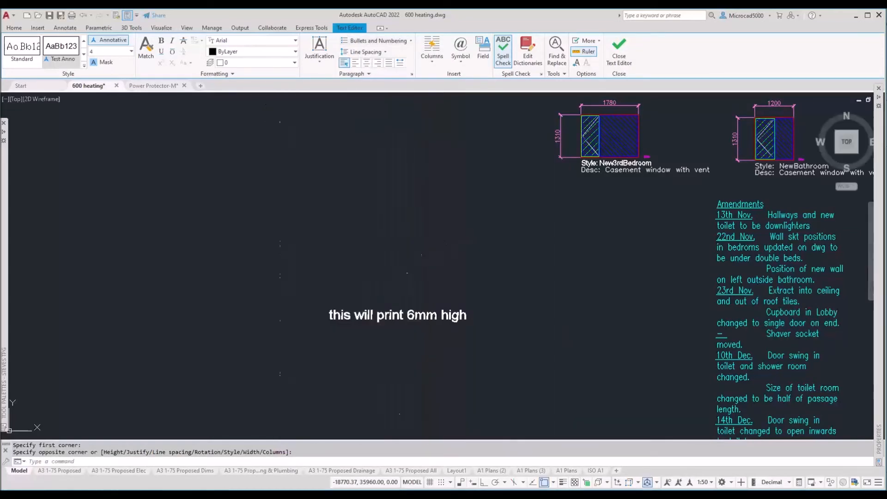
Step: Erase the 'this will print 6mm high' text and delete the notes' first two lines
{"action": "key", "text": "Escape"}
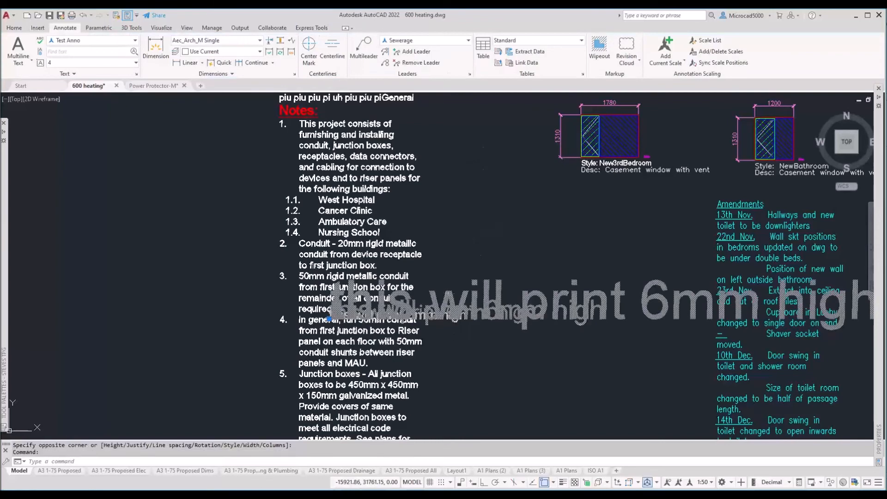
{"action": "key", "text": "Delete"}
{"action": "scroll", "coordinate": [442, 230], "scroll_direction": "down", "scroll_amount": 4}
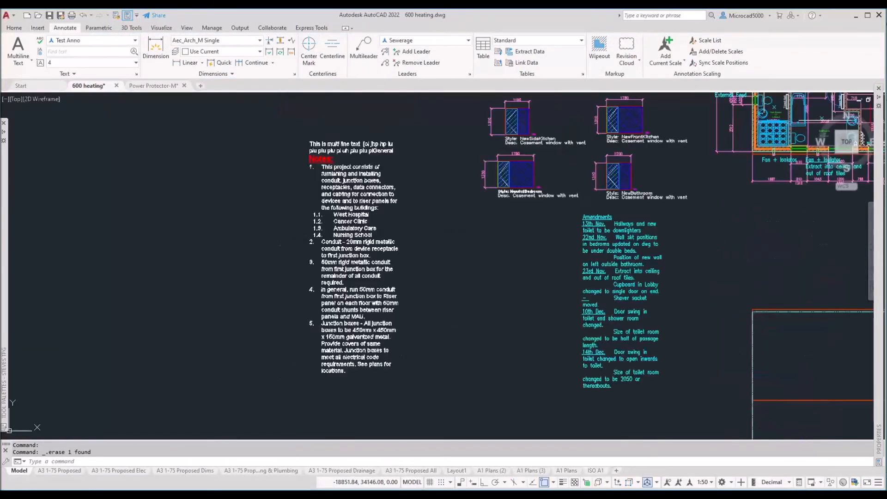
{"action": "left_click", "coordinate": [339, 227]}
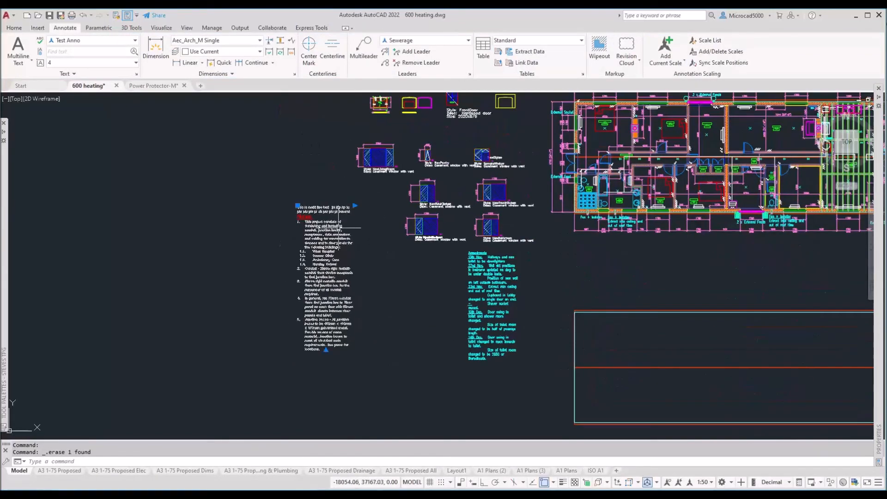
{"action": "double_click", "coordinate": [339, 227]}
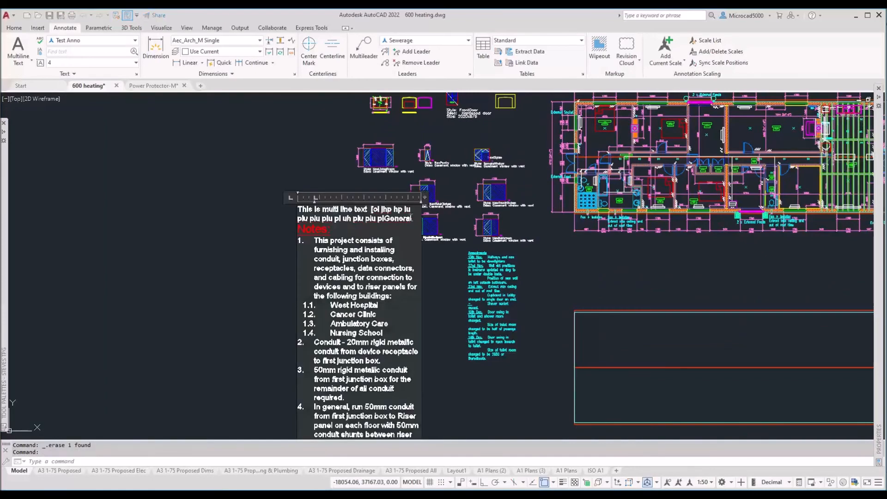
{"action": "key", "text": "Delete"}
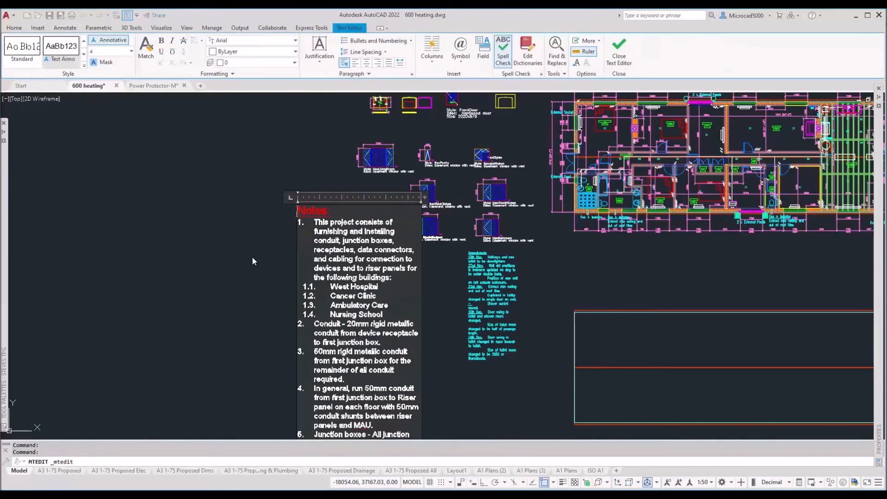
{"action": "left_click", "coordinate": [264, 262]}
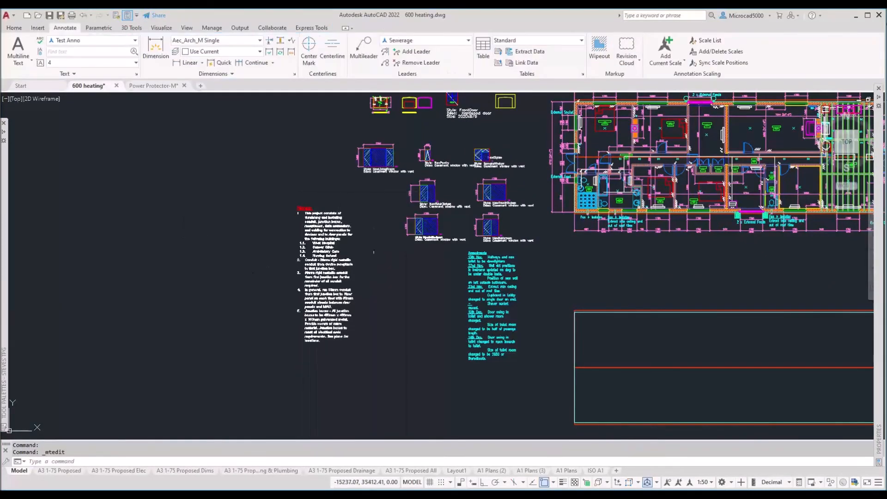
Step: Stretch the Notes text into a wider column, then bring up Power Protector-M.dwg
{"action": "scroll", "coordinate": [323, 272], "scroll_direction": "up", "scroll_amount": 4}
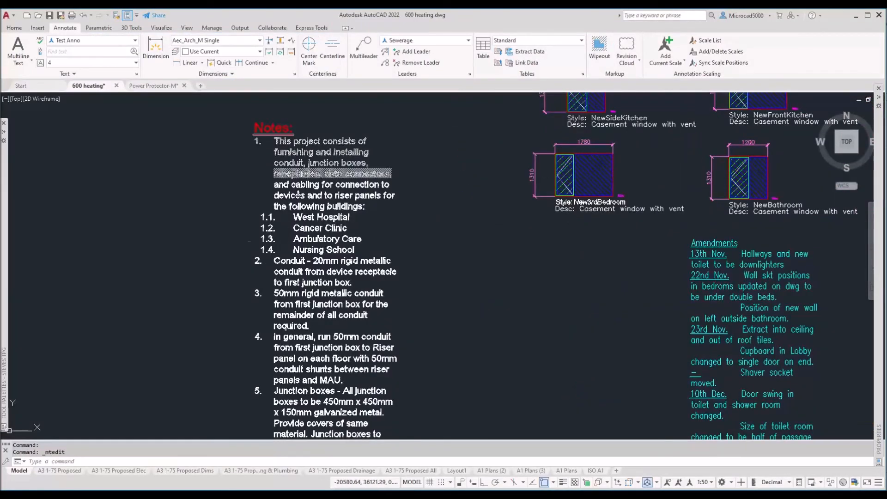
{"action": "mouse_move", "coordinate": [297, 305]}
{"action": "middle_mouse_down"}
{"action": "mouse_move", "coordinate": [266, 252]}
{"action": "mouse_move", "coordinate": [276, 232]}
{"action": "mouse_move", "coordinate": [261, 370]}
{"action": "middle_mouse_up"}
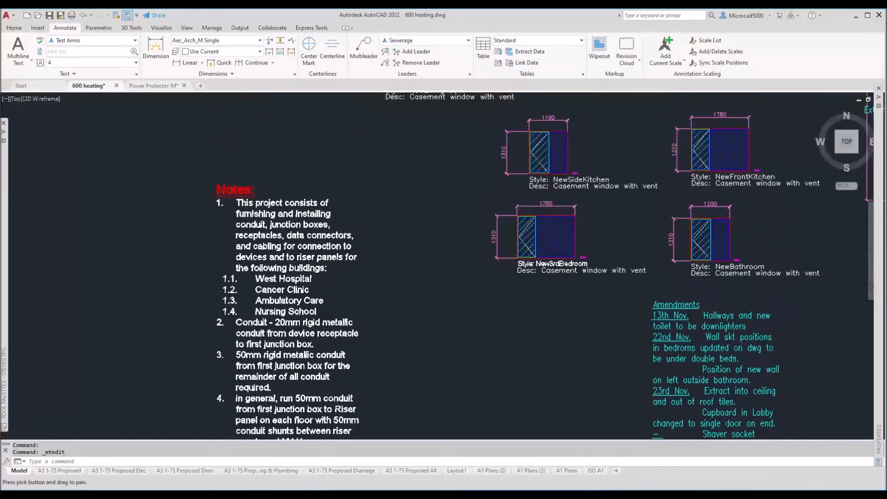
{"action": "left_click", "coordinate": [287, 214]}
{"action": "left_click", "coordinate": [284, 211]}
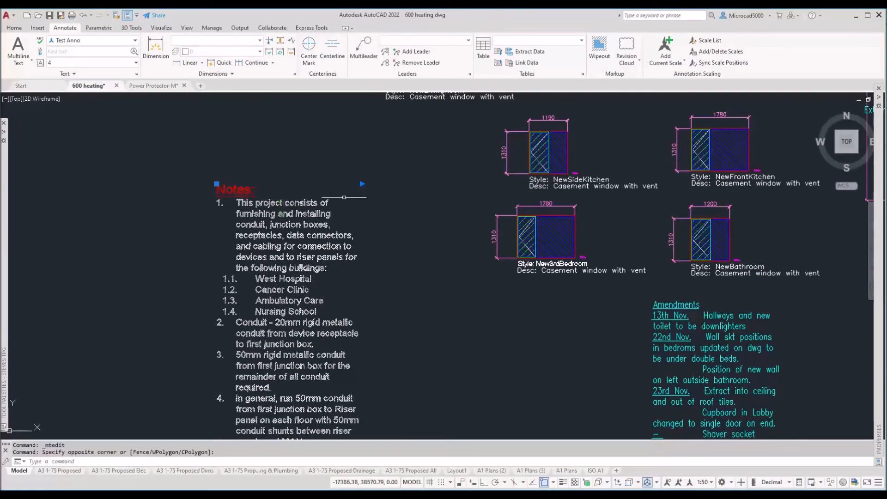
{"action": "left_click", "coordinate": [362, 183]}
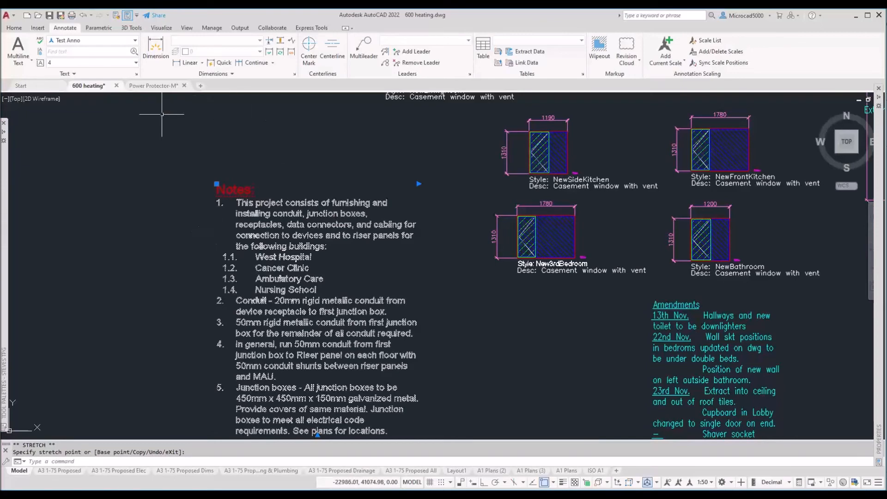
{"action": "left_click", "coordinate": [152, 86]}
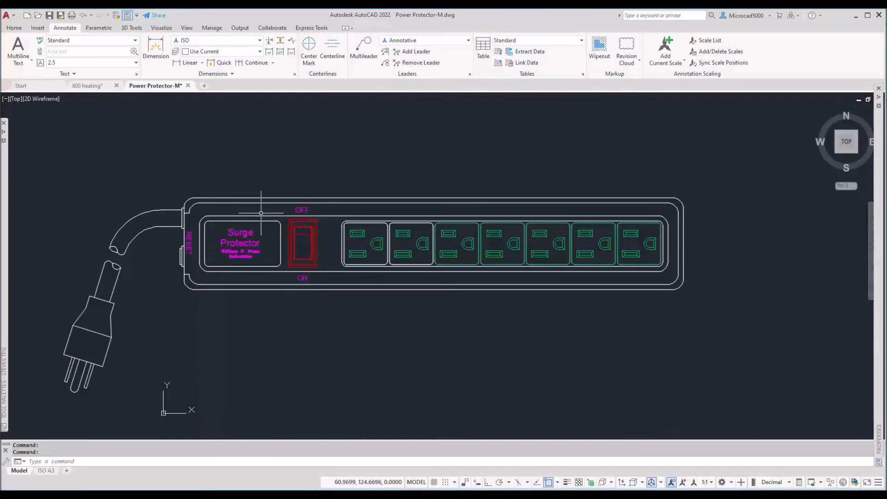
Step: Preview the Keynotes and Annotative multileader styles, then display the ISO A3 layout
{"action": "scroll", "coordinate": [284, 225], "scroll_direction": "down", "scroll_amount": 2}
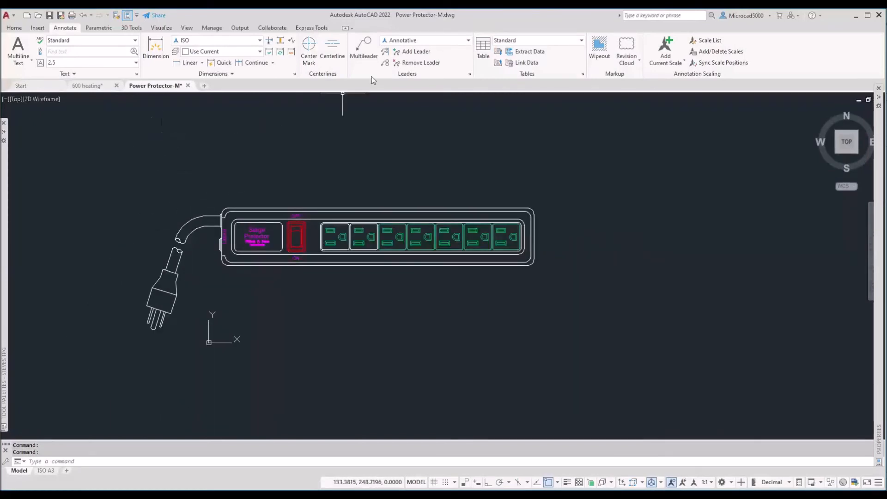
{"action": "key", "text": "ctrl"}
{"action": "key", "text": "ctrl"}
{"action": "left_click", "coordinate": [470, 74]}
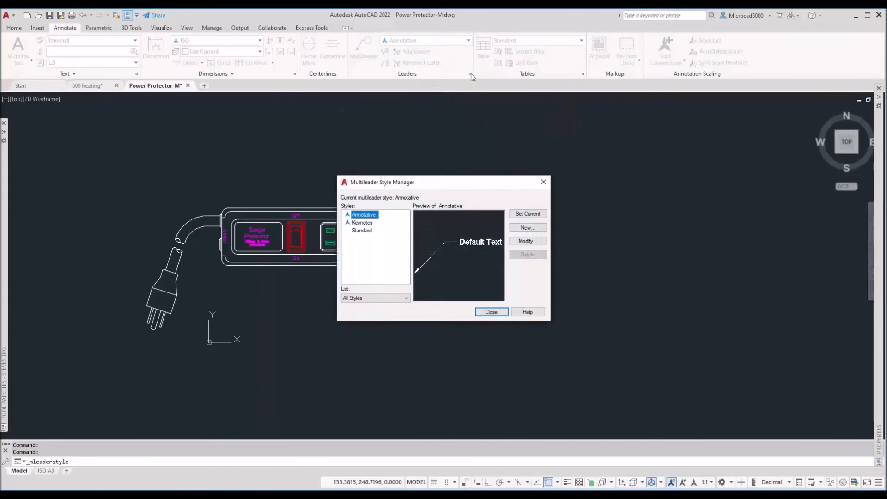
{"action": "left_click", "coordinate": [365, 223]}
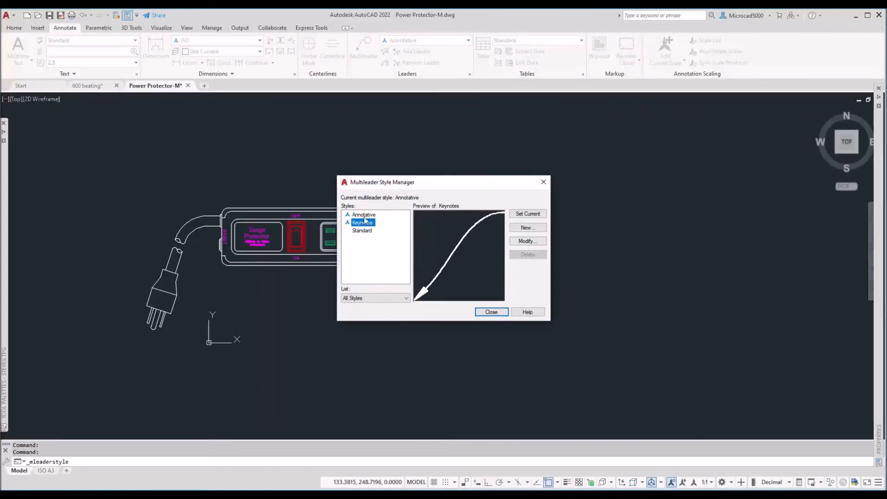
{"action": "left_click", "coordinate": [364, 216]}
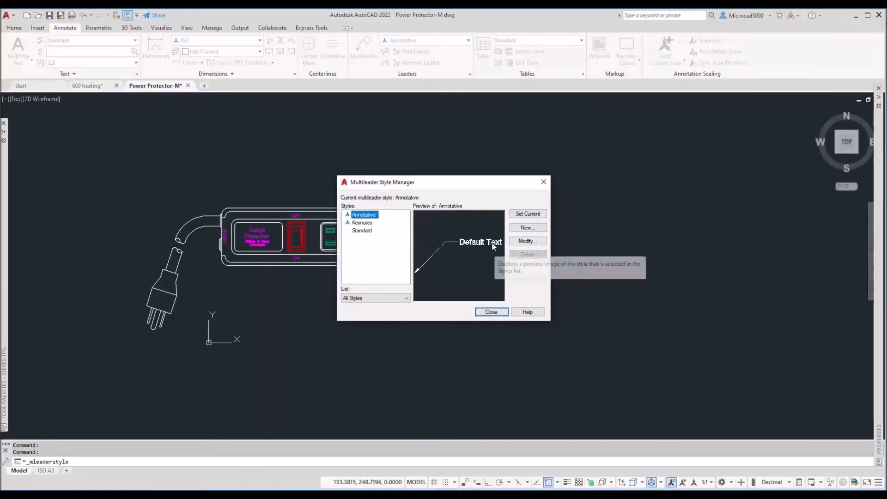
{"action": "left_click", "coordinate": [366, 225]}
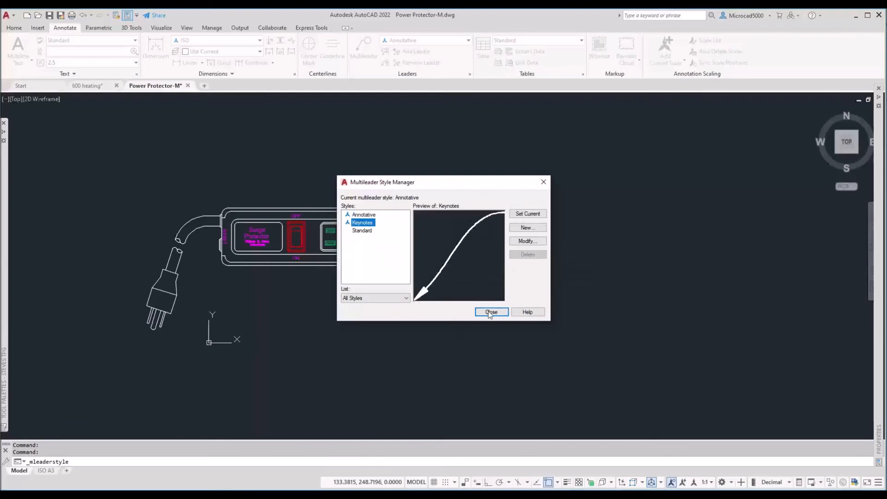
{"action": "left_click", "coordinate": [491, 314]}
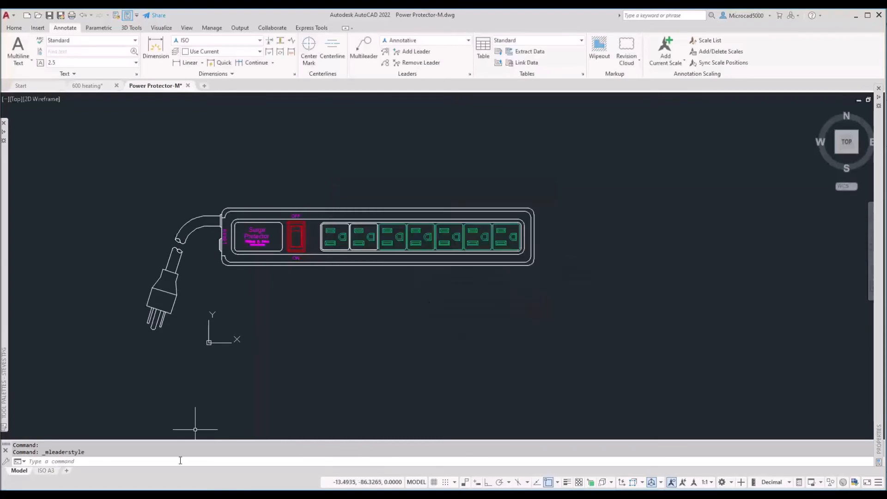
{"action": "left_click", "coordinate": [46, 471]}
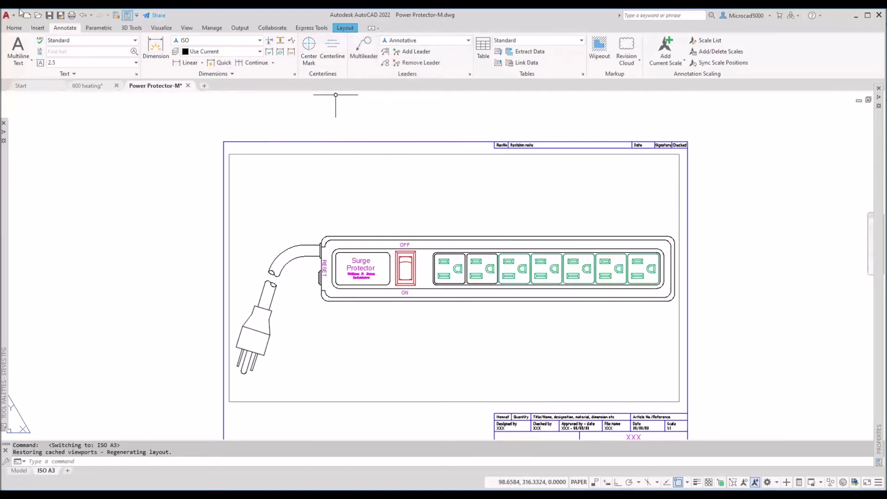
{"action": "left_click", "coordinate": [14, 27]}
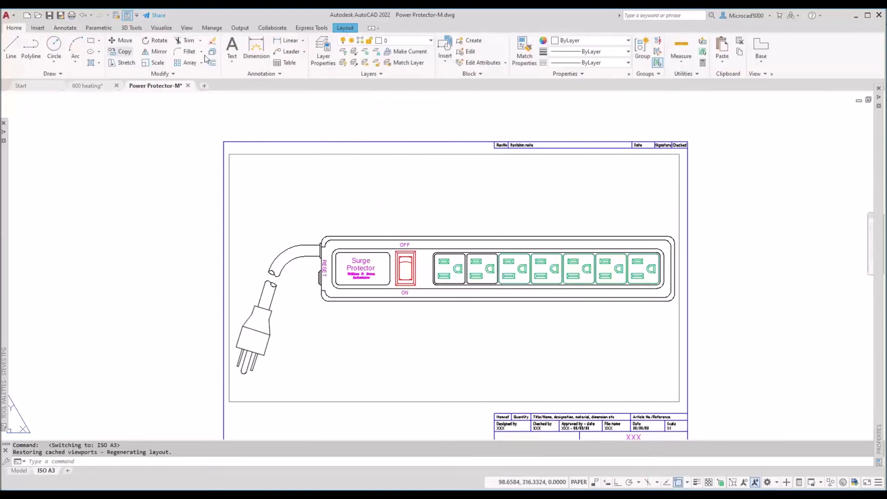
Step: Make Text the current layer and add a Power Cord multileader pointing at the cord
{"action": "left_click", "coordinate": [388, 42]}
{"action": "left_click", "coordinate": [391, 219]}
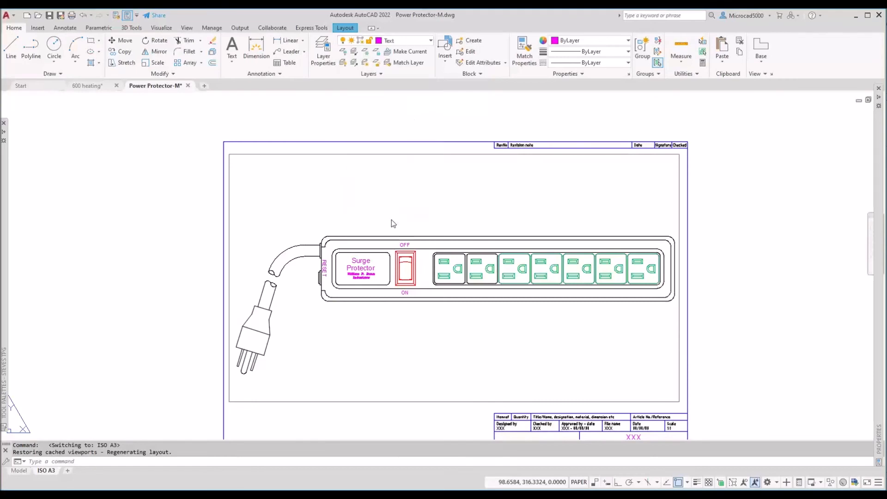
{"action": "left_click", "coordinate": [70, 28]}
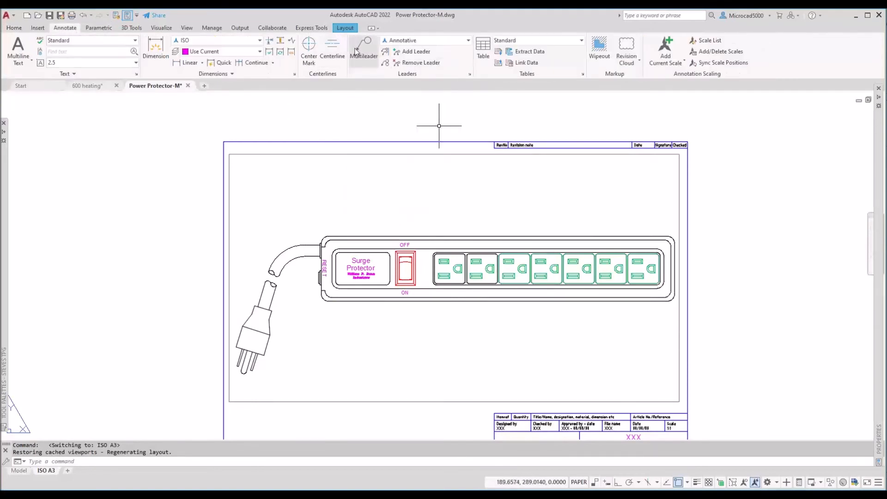
{"action": "left_click", "coordinate": [364, 46]}
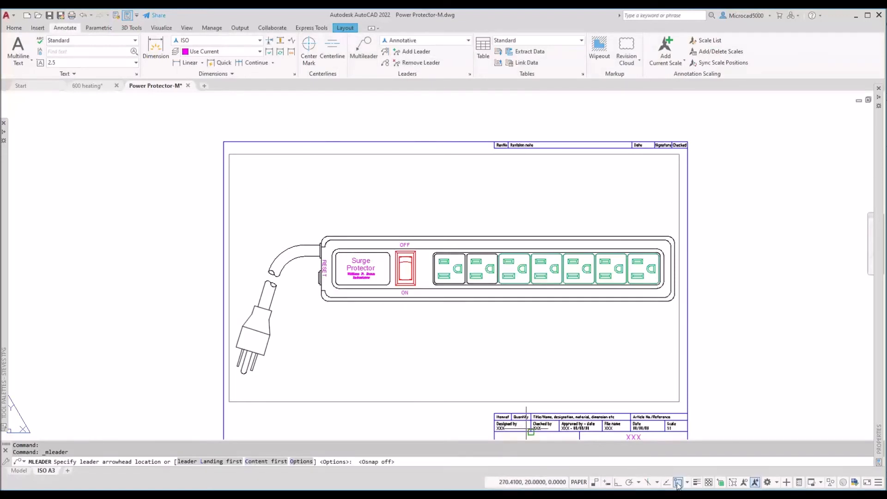
{"action": "left_click", "coordinate": [300, 241]}
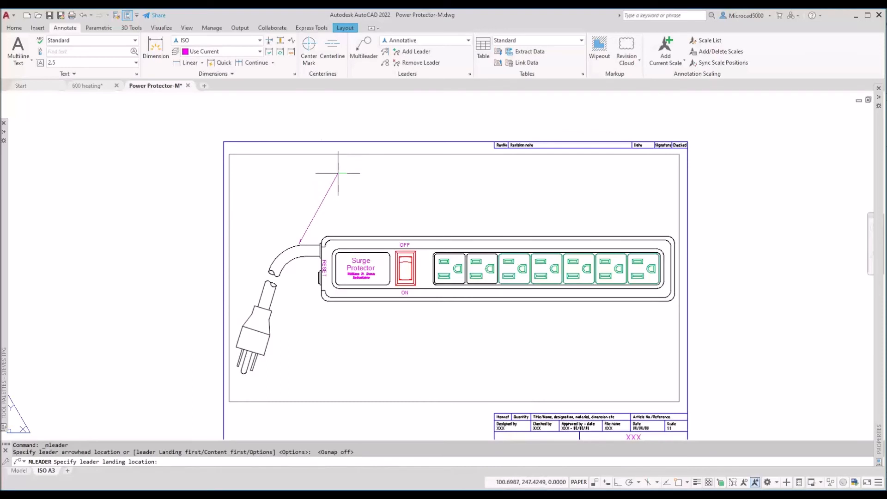
{"action": "left_click", "coordinate": [334, 172]}
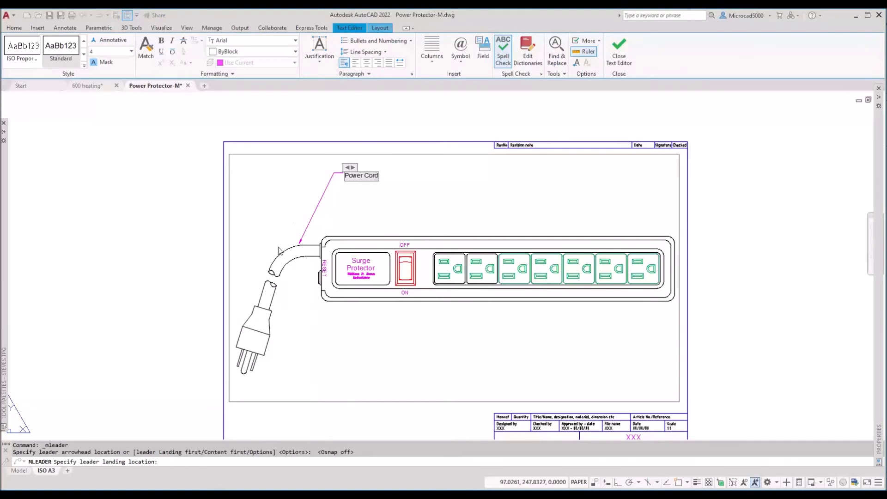
{"action": "left_click", "coordinate": [356, 203]}
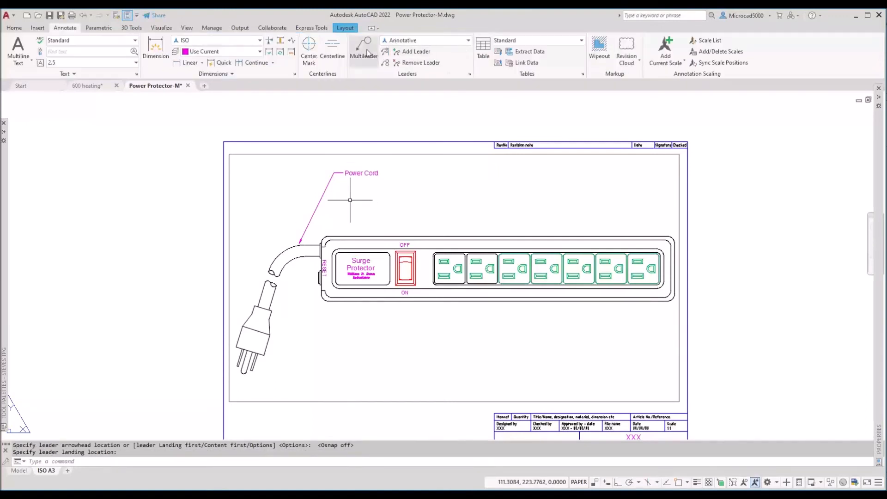
Step: Add Switch and Power Bar multileader labels pointing at the switch and power bar
{"action": "left_click", "coordinate": [363, 53]}
{"action": "left_click", "coordinate": [412, 227]}
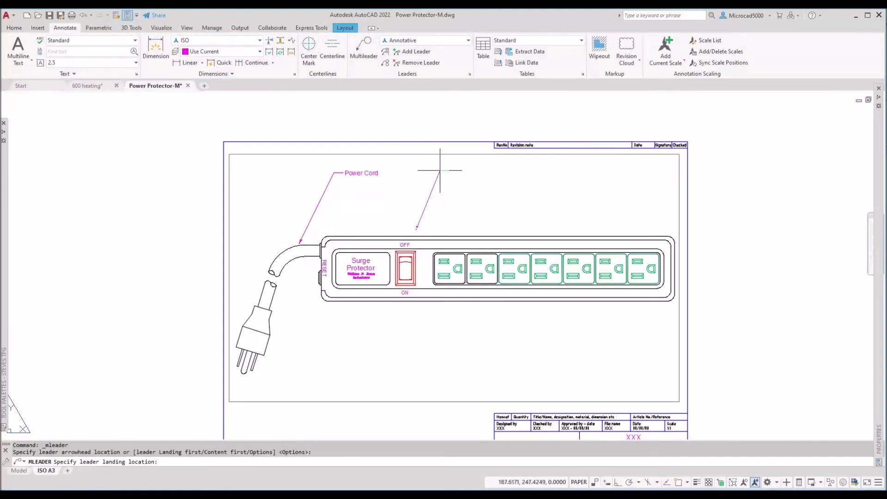
{"action": "left_click", "coordinate": [450, 197]}
{"action": "type", "text": "Switch"}
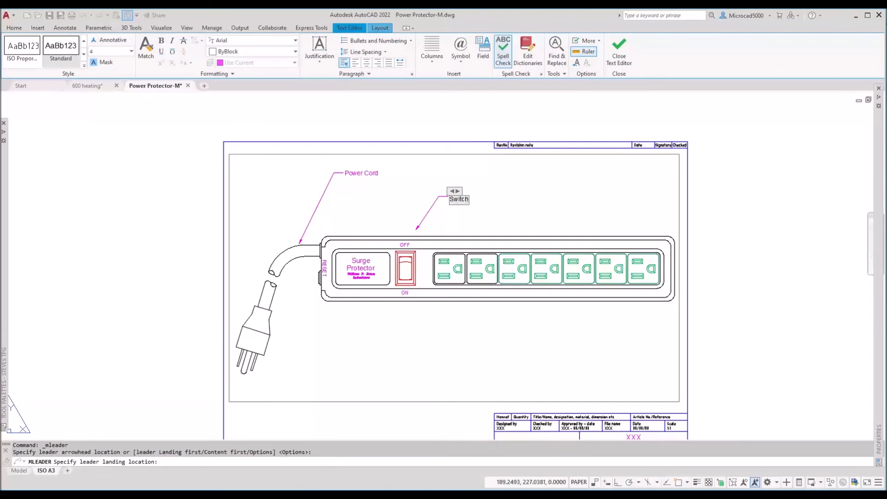
{"action": "left_click", "coordinate": [401, 181]}
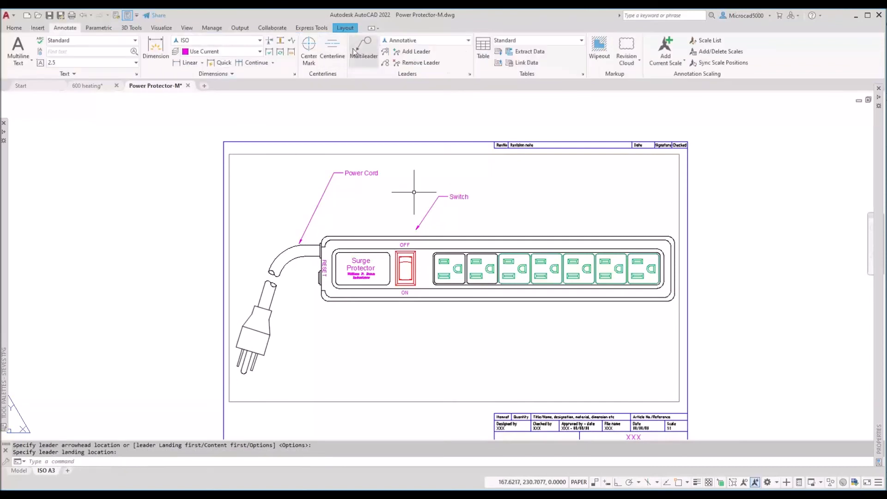
{"action": "left_click", "coordinate": [556, 237]}
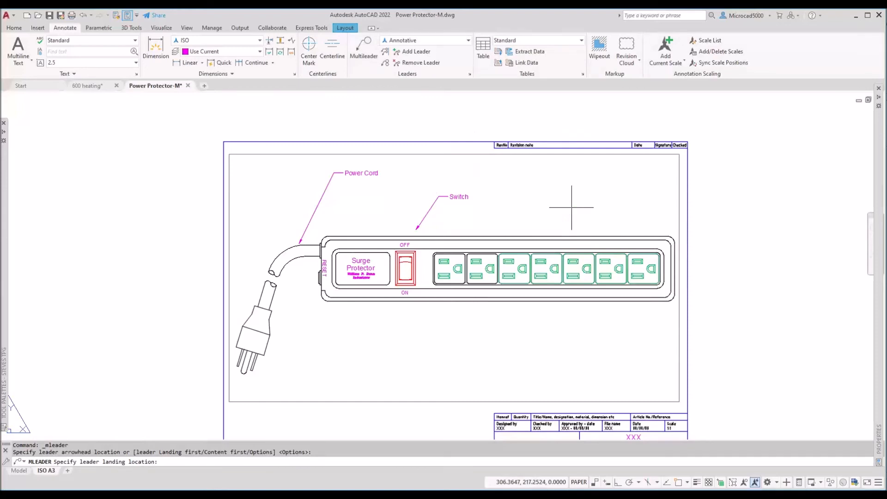
{"action": "left_click", "coordinate": [583, 207]}
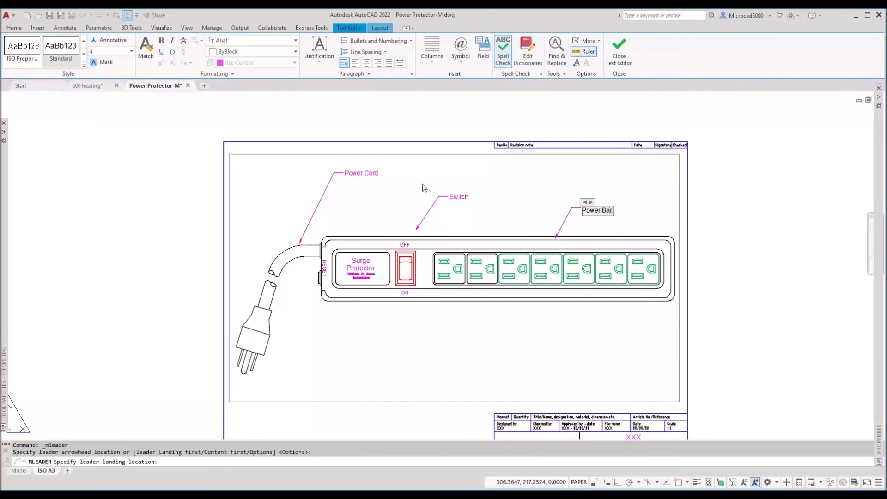
{"action": "left_click", "coordinate": [531, 198]}
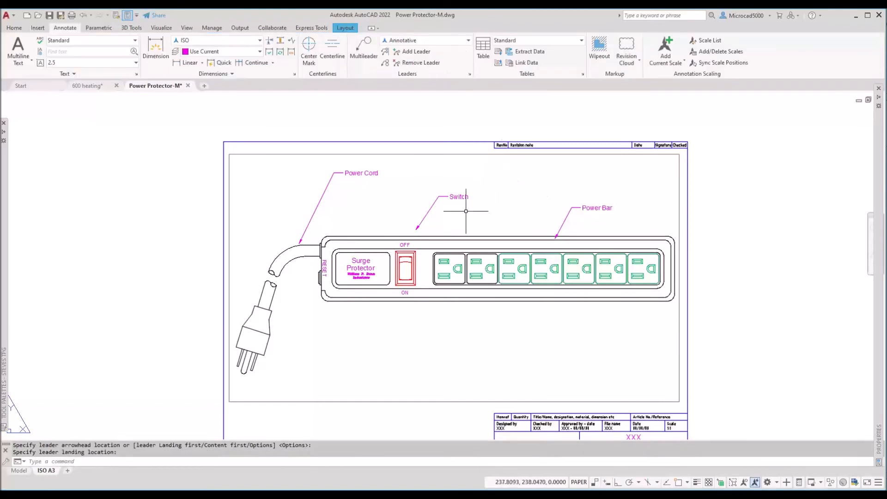
Step: Move the Switch label's text so it sits above the switch
{"action": "scroll", "coordinate": [408, 225], "scroll_direction": "up", "scroll_amount": 2}
{"action": "scroll", "coordinate": [410, 221], "scroll_direction": "up", "scroll_amount": 1}
{"action": "left_click", "coordinate": [539, 190]}
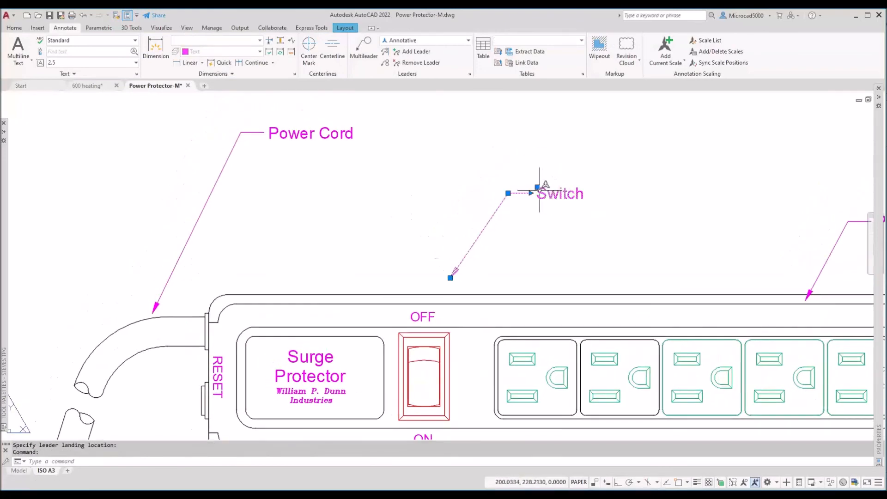
{"action": "left_click", "coordinate": [537, 187]}
{"action": "left_click", "coordinate": [319, 163]}
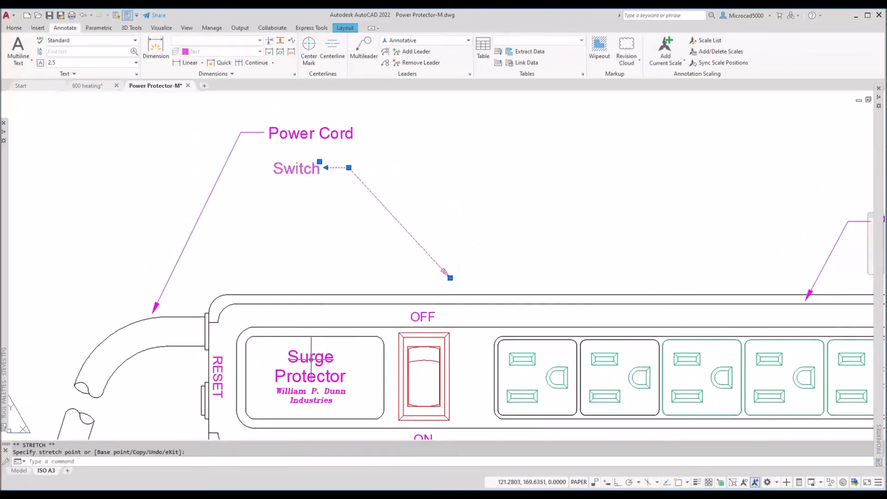
{"action": "left_click", "coordinate": [320, 163]}
{"action": "left_click", "coordinate": [522, 168]}
{"action": "scroll", "coordinate": [323, 176], "scroll_direction": "down", "scroll_amount": 4}
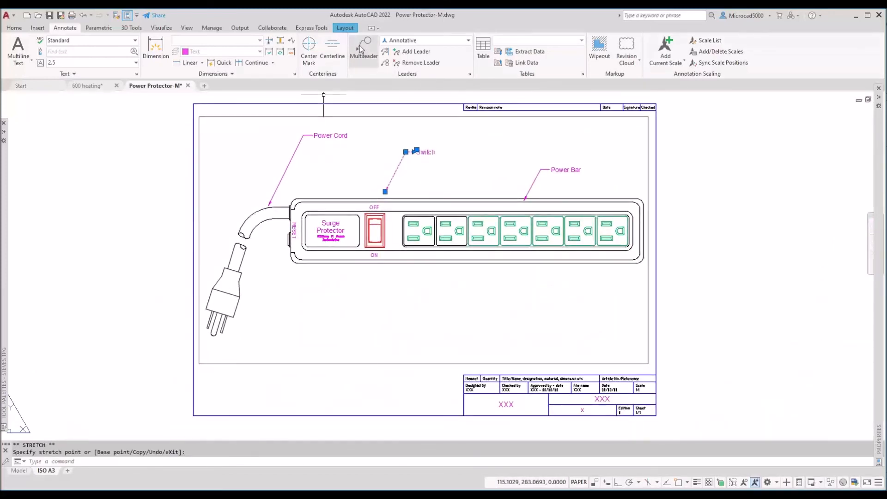
{"action": "key", "text": "Escape"}
{"action": "left_click", "coordinate": [404, 41]}
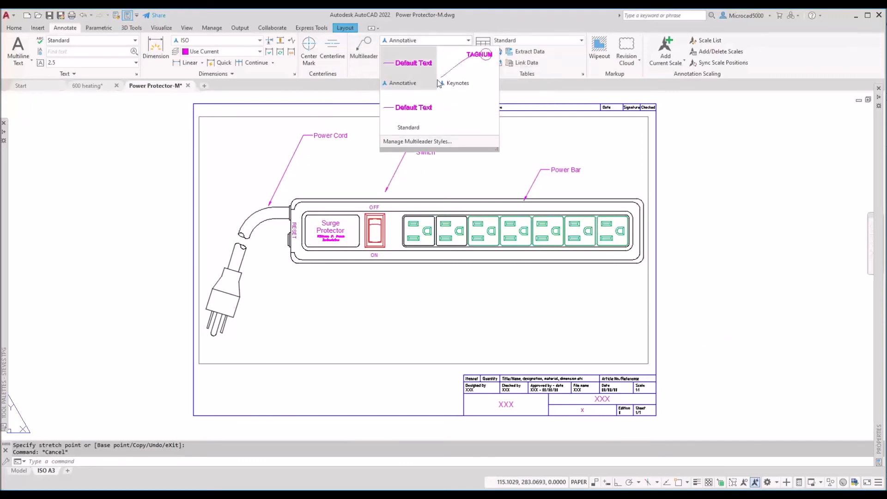
Step: Make Keynotes the current style and add keynote tag 01 pointing at the plug tip
{"action": "left_click", "coordinate": [459, 72]}
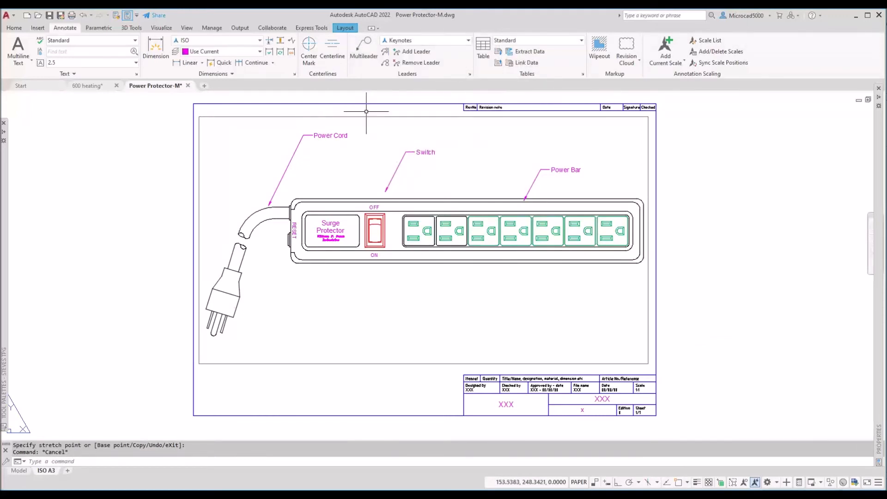
{"action": "left_click", "coordinate": [364, 46]}
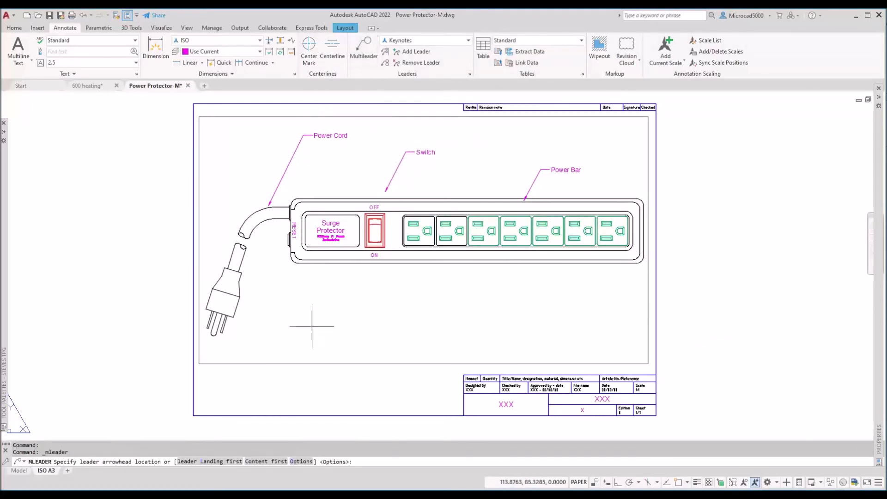
{"action": "left_click", "coordinate": [240, 312]}
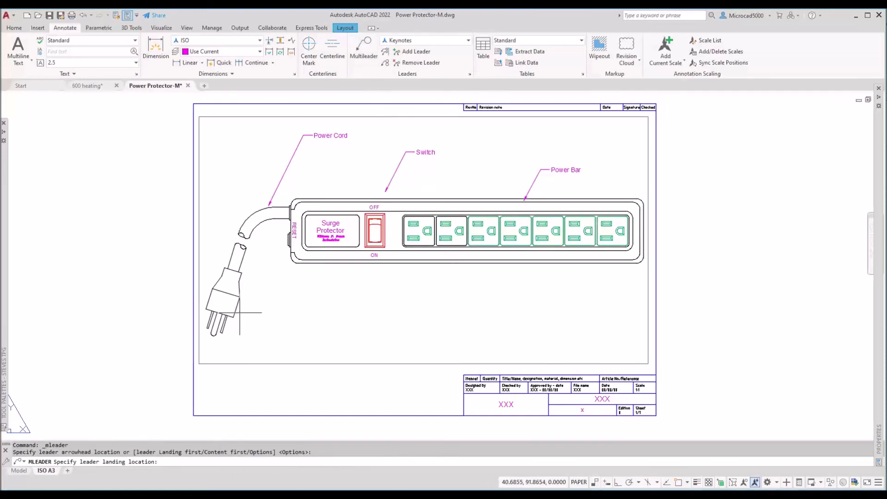
{"action": "left_click", "coordinate": [292, 341]}
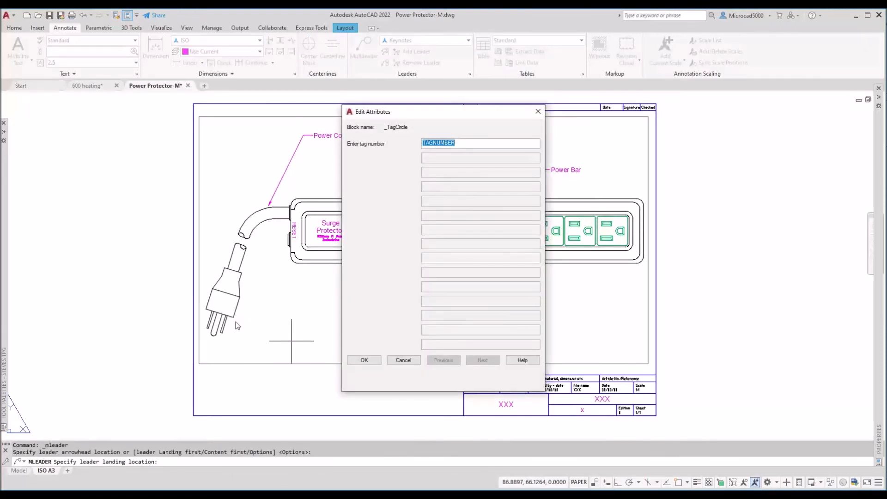
{"action": "type", "text": "01"}
{"action": "left_click", "coordinate": [363, 360]}
Step: Regenerate the display with REA and add keynote tag 02 pointing at the cord end
{"action": "scroll", "coordinate": [252, 342], "scroll_direction": "up", "scroll_amount": 4}
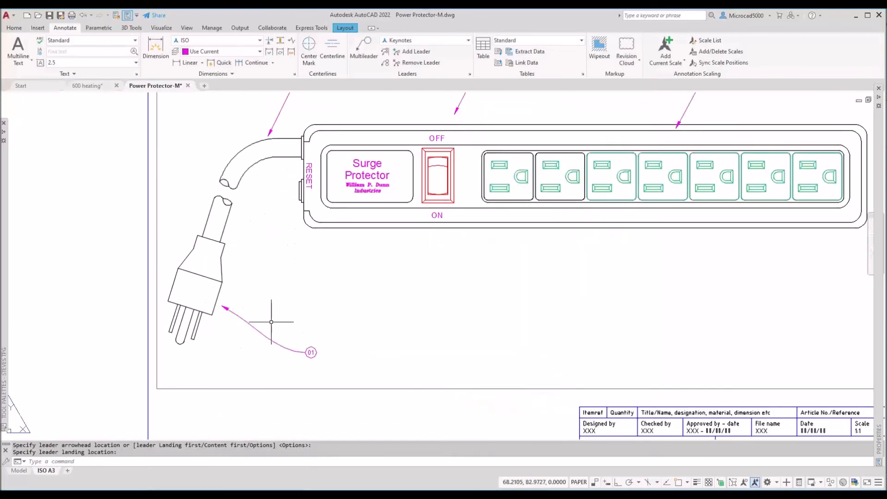
{"action": "scroll", "coordinate": [325, 366], "scroll_direction": "up", "scroll_amount": 2}
{"action": "scroll", "coordinate": [308, 344], "scroll_direction": "down", "scroll_amount": 4}
{"action": "type", "text": "rea"}
{"action": "key", "text": "Return"}
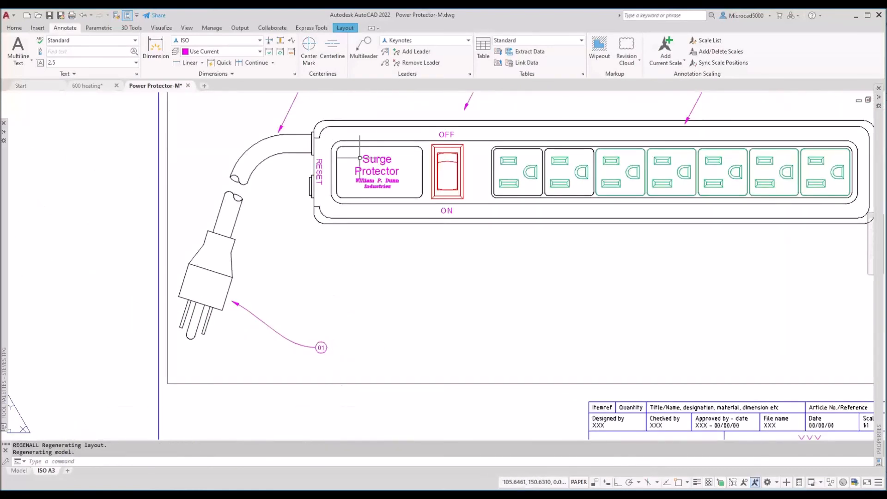
{"action": "left_click", "coordinate": [364, 47]}
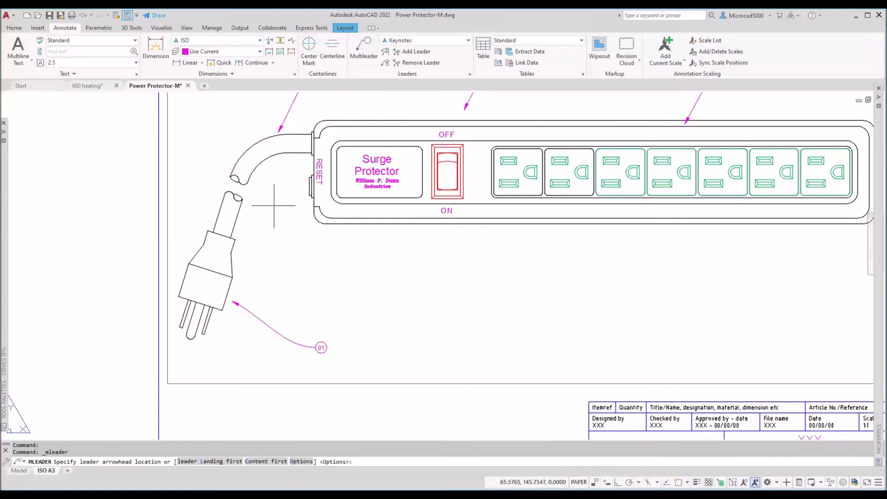
{"action": "left_click", "coordinate": [255, 214]}
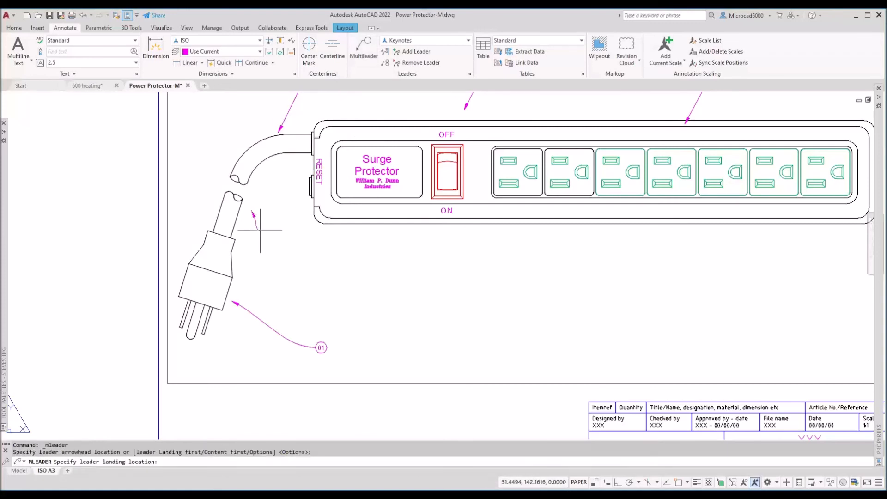
{"action": "left_click", "coordinate": [320, 306]}
{"action": "type", "text": "02"}
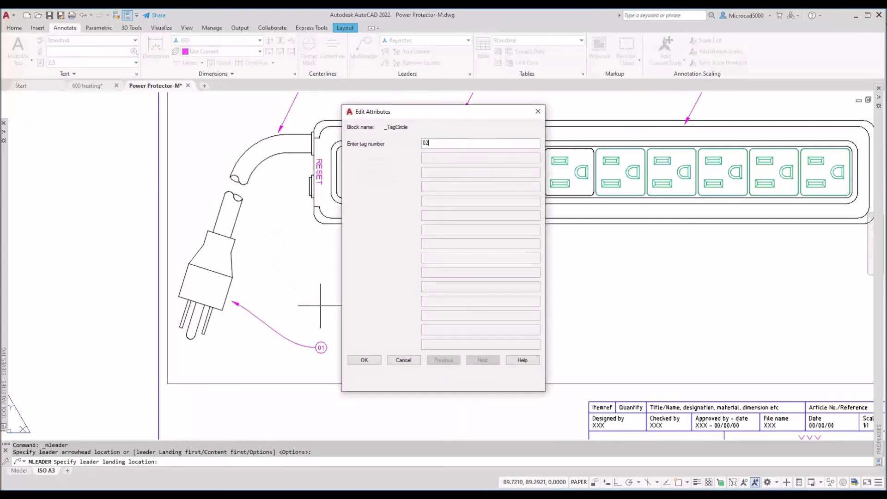
{"action": "left_click", "coordinate": [364, 360]}
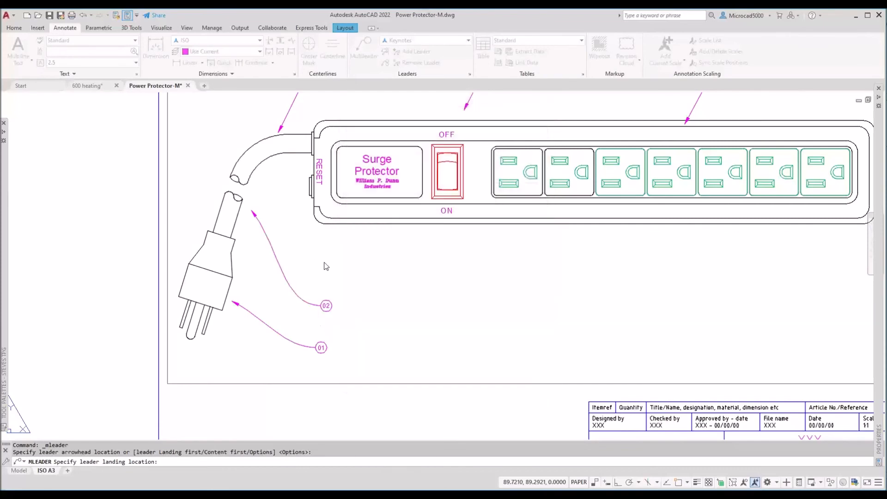
Step: Add keynote tag 03 pointing at the bottom of the switch
{"action": "key", "text": "Return"}
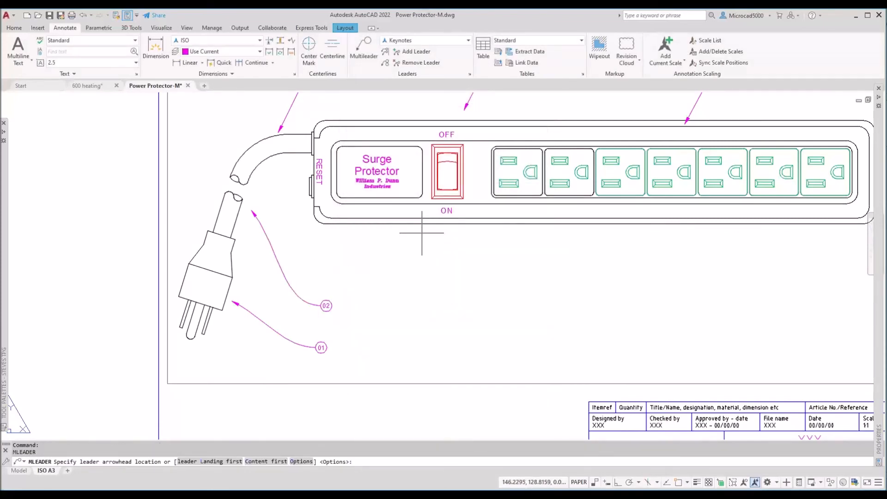
{"action": "left_click", "coordinate": [422, 234]}
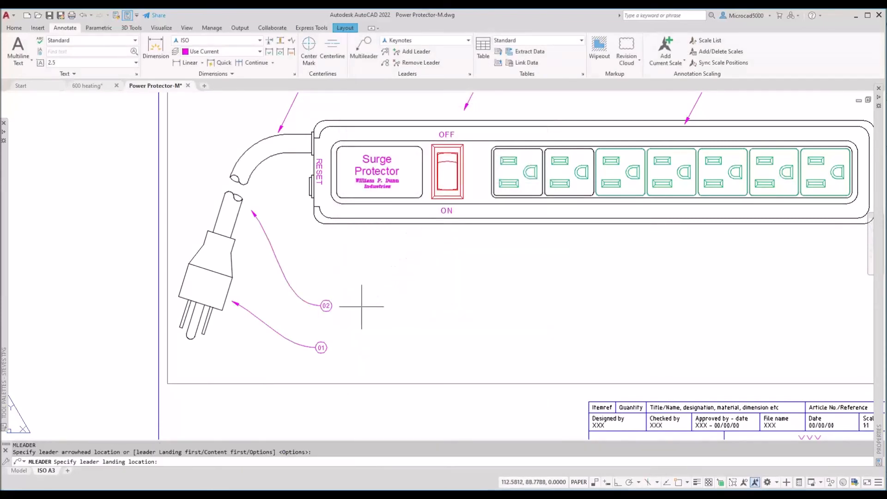
{"action": "left_click", "coordinate": [361, 306]}
{"action": "type", "text": "03"}
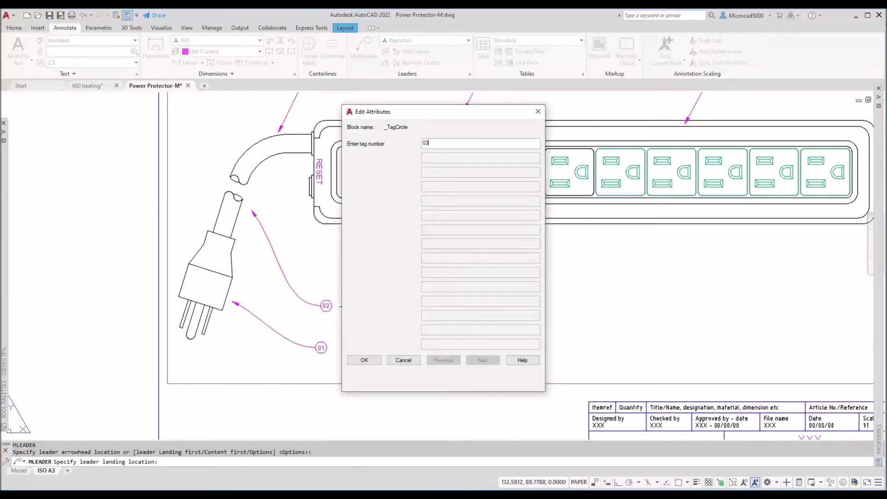
{"action": "left_click", "coordinate": [364, 361]}
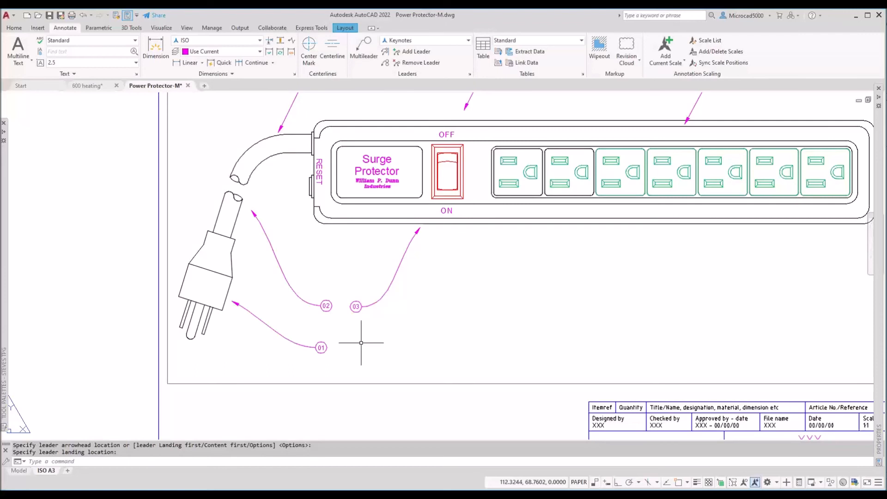
Step: Add keynote tag 04 pointing below the first outlet, its bubble at lower right
{"action": "left_click", "coordinate": [363, 46]}
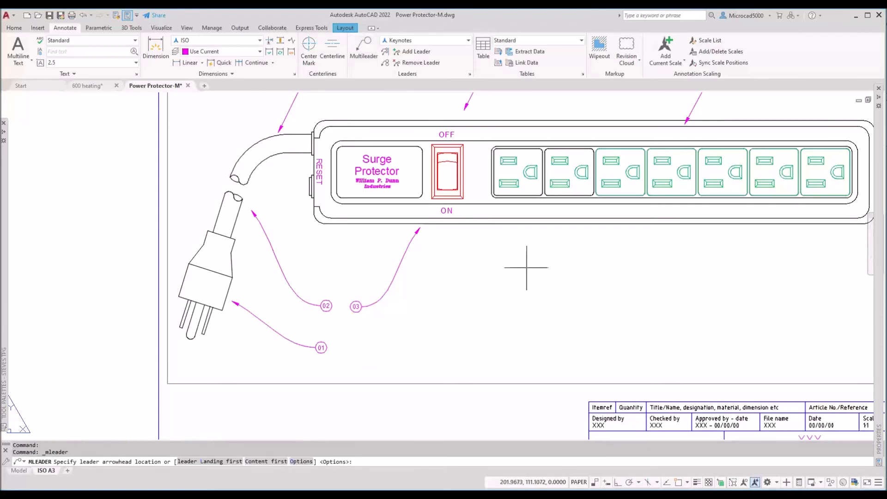
{"action": "left_click", "coordinate": [512, 231]}
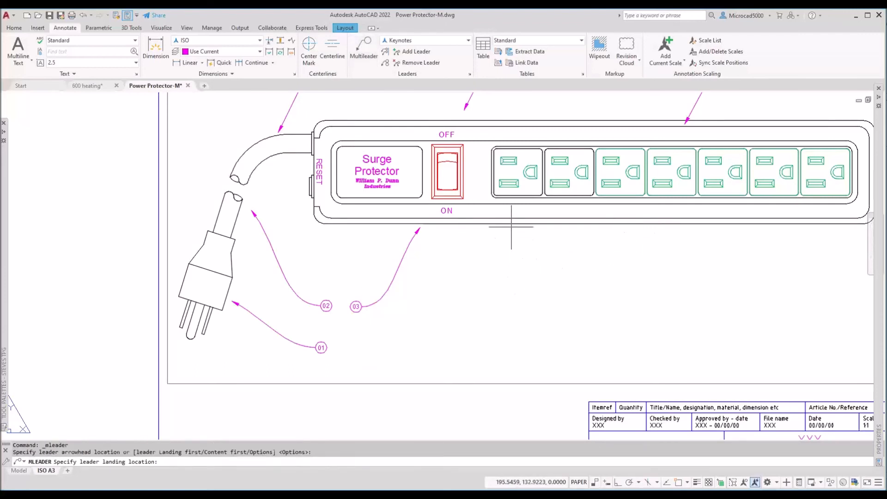
{"action": "left_click", "coordinate": [665, 367]}
{"action": "type", "text": "04"}
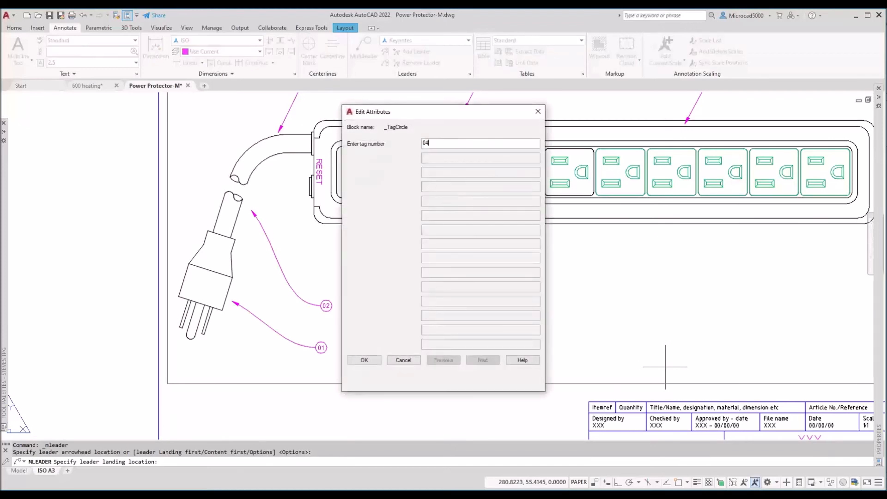
{"action": "left_click", "coordinate": [364, 360]}
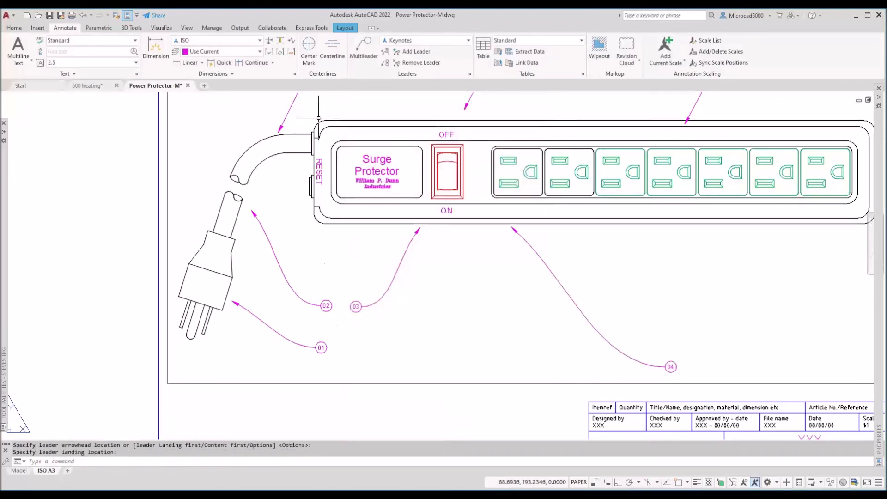
{"action": "left_click", "coordinate": [408, 55]}
Step: Add a second leader to tag 02 and leaders from tag 04 to each outlet
{"action": "left_click", "coordinate": [407, 54]}
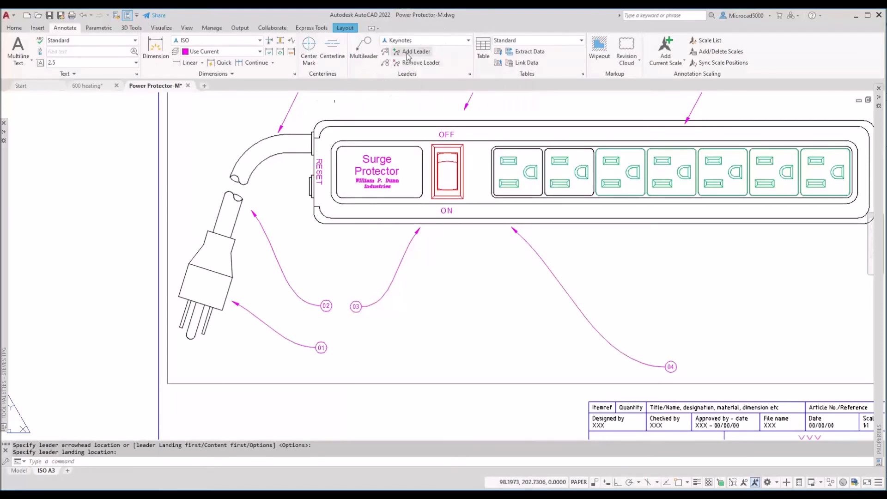
{"action": "left_click", "coordinate": [262, 231]}
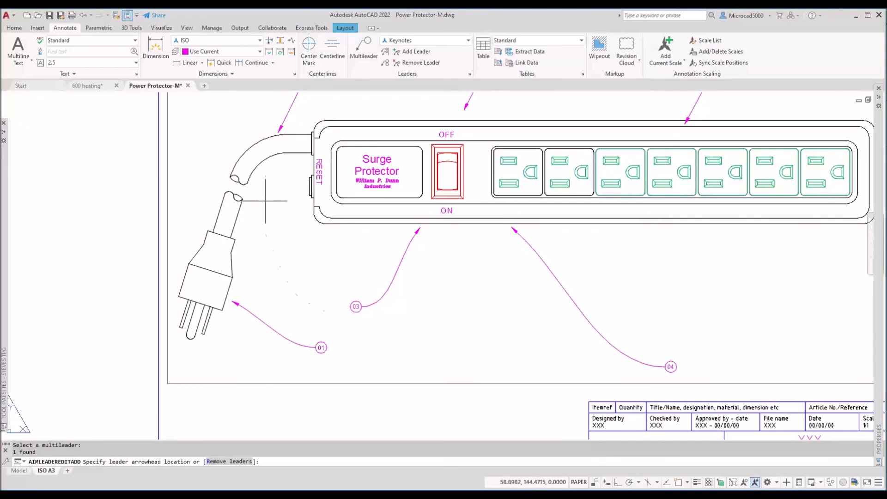
{"action": "key", "text": "Return"}
{"action": "key", "text": "Return"}
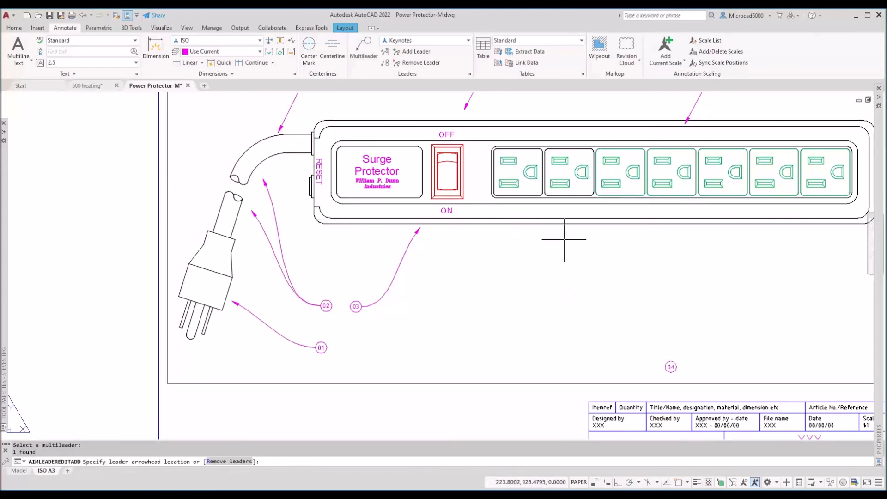
{"action": "left_click", "coordinate": [572, 234]}
{"action": "left_click", "coordinate": [621, 231]}
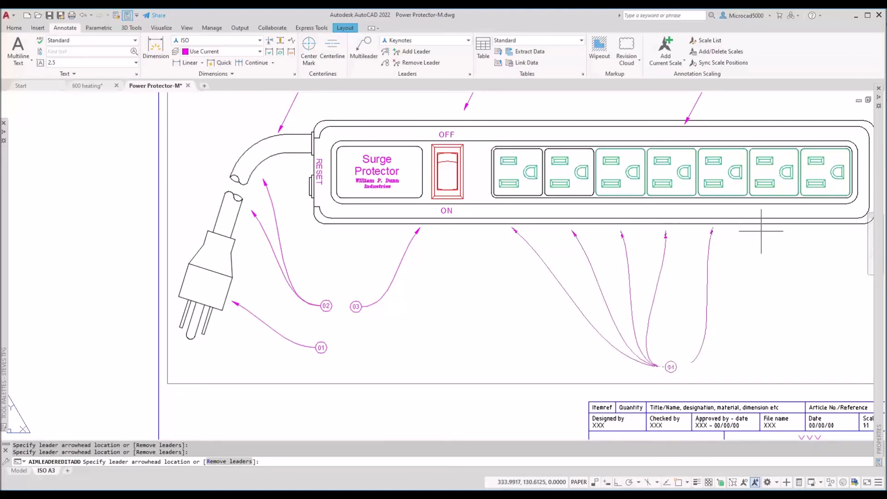
{"action": "left_click", "coordinate": [812, 229]}
{"action": "key", "text": "Return"}
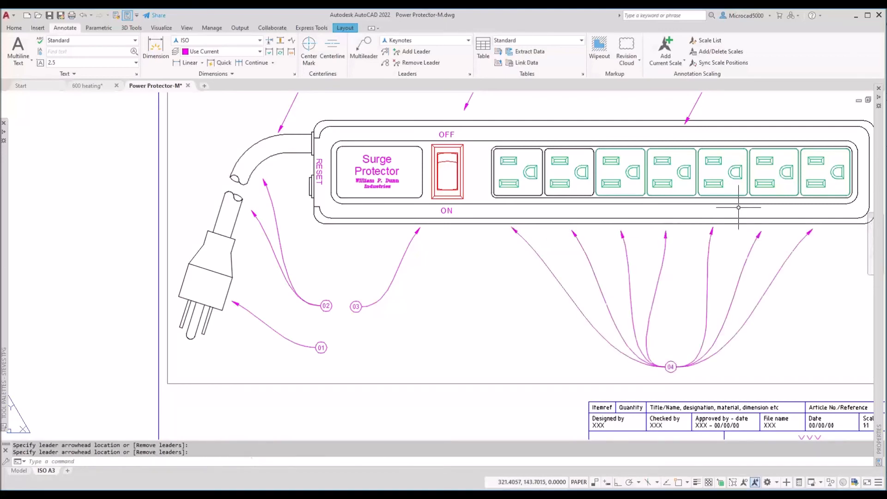
Step: Move the tag 04 bubble to a new position below the power strip
{"action": "left_click", "coordinate": [590, 322]}
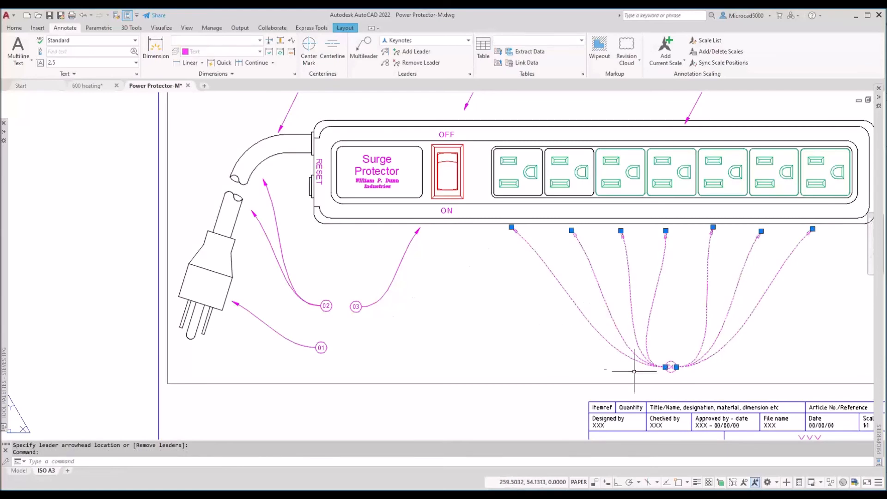
{"action": "left_click", "coordinate": [665, 367]}
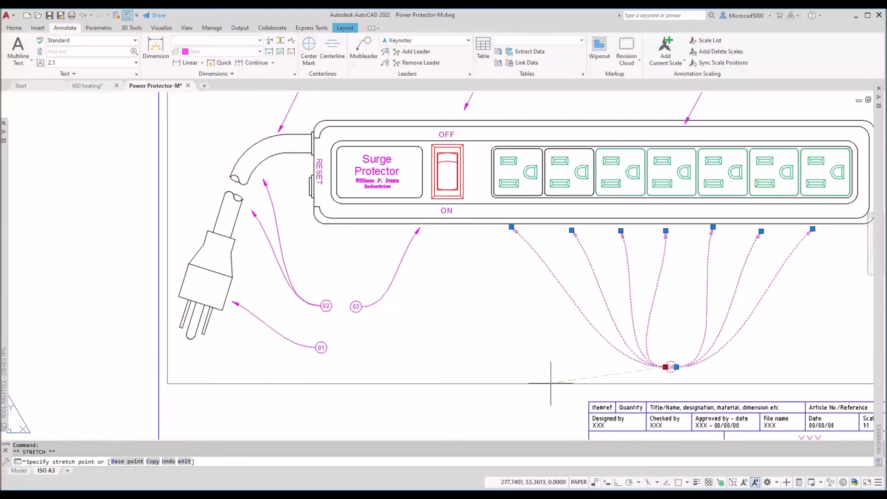
{"action": "left_click", "coordinate": [366, 347]}
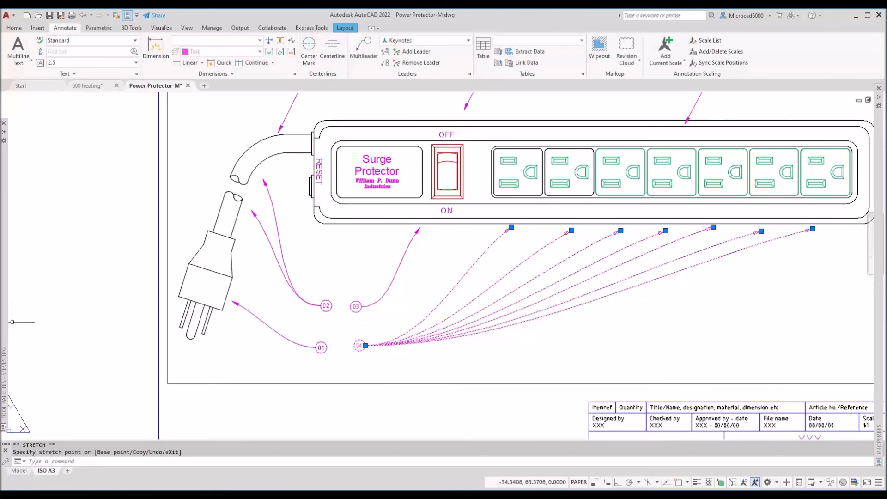
{"action": "key", "text": "Escape"}
{"action": "mouse_move", "coordinate": [609, 223]}
{"action": "middle_mouse_down"}
{"action": "mouse_move", "coordinate": [494, 384]}
{"action": "mouse_move", "coordinate": [554, 342]}
{"action": "mouse_move", "coordinate": [546, 384]}
{"action": "middle_mouse_up"}
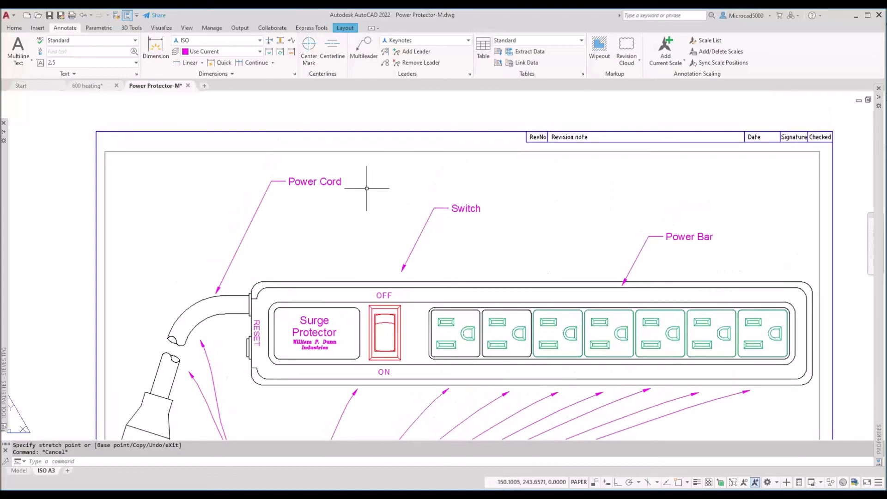
Step: Distribute the Power Cord, Switch and Power Bar labels along one horizontal row with MLEADERALIGN
{"action": "left_click", "coordinate": [387, 54]}
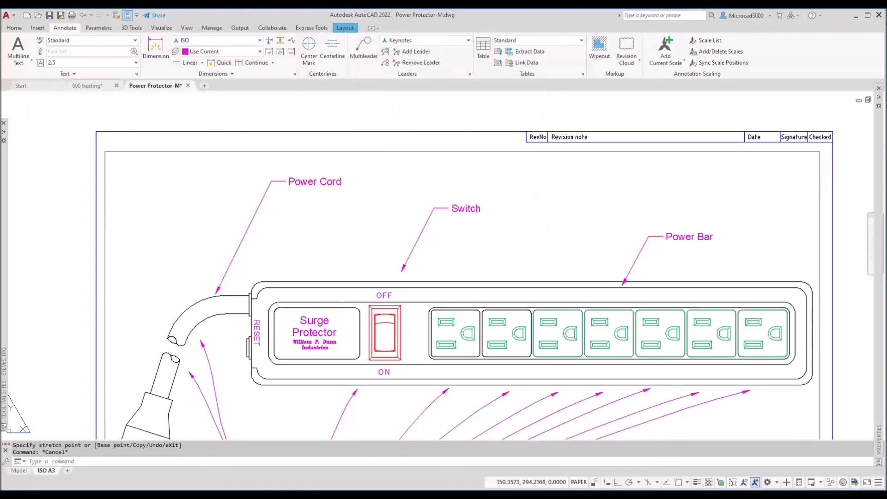
{"action": "left_click", "coordinate": [303, 184]}
{"action": "left_click", "coordinate": [453, 210]}
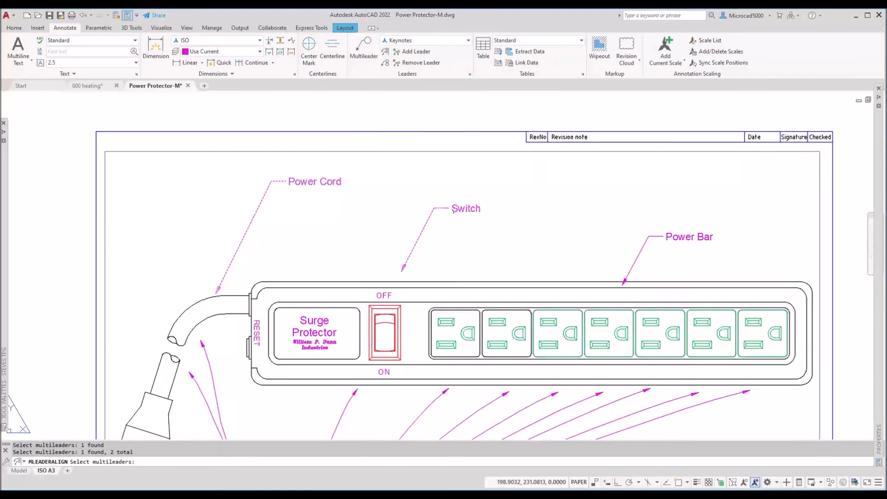
{"action": "left_click", "coordinate": [689, 236]}
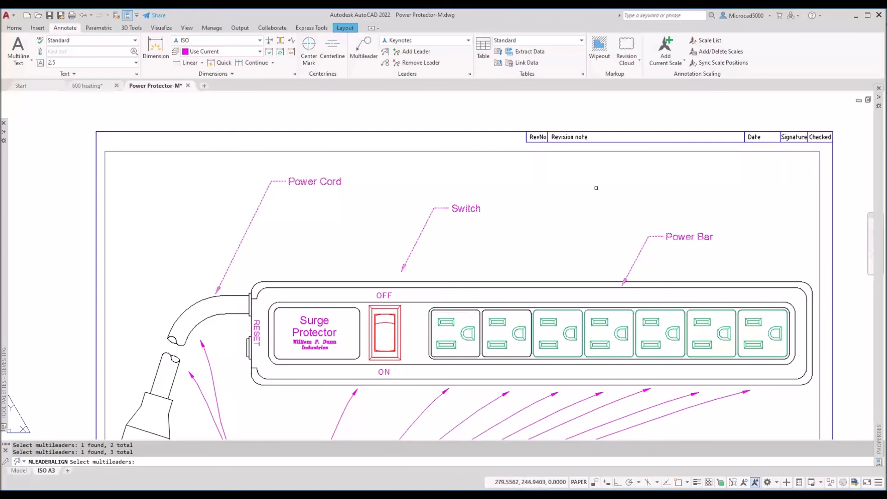
{"action": "key", "text": "Return"}
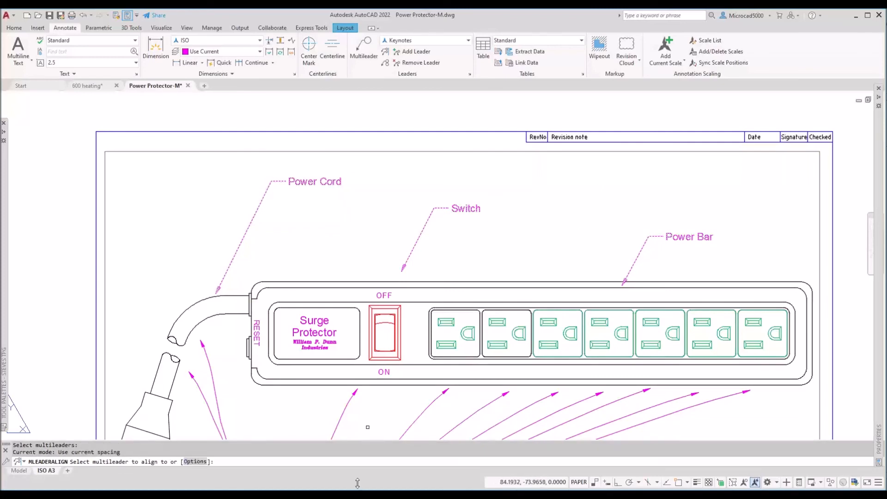
{"action": "left_click", "coordinate": [196, 462]}
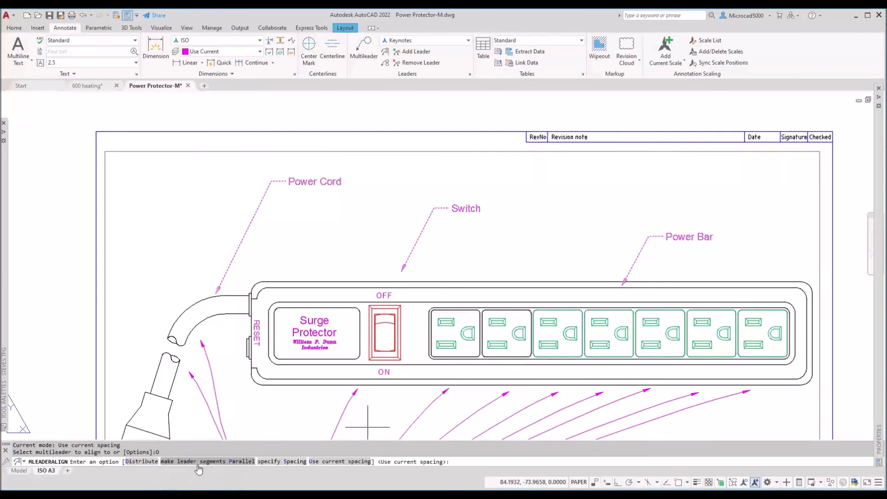
{"action": "left_click", "coordinate": [149, 464]}
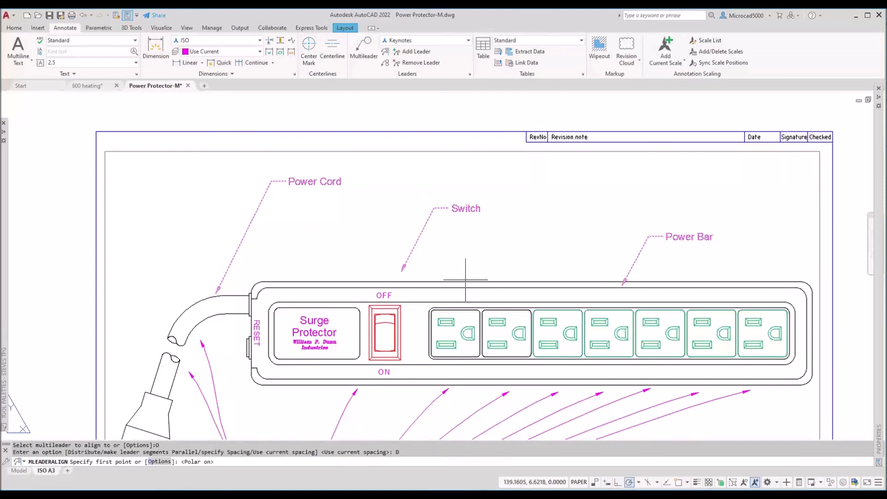
{"action": "left_click", "coordinate": [318, 220]}
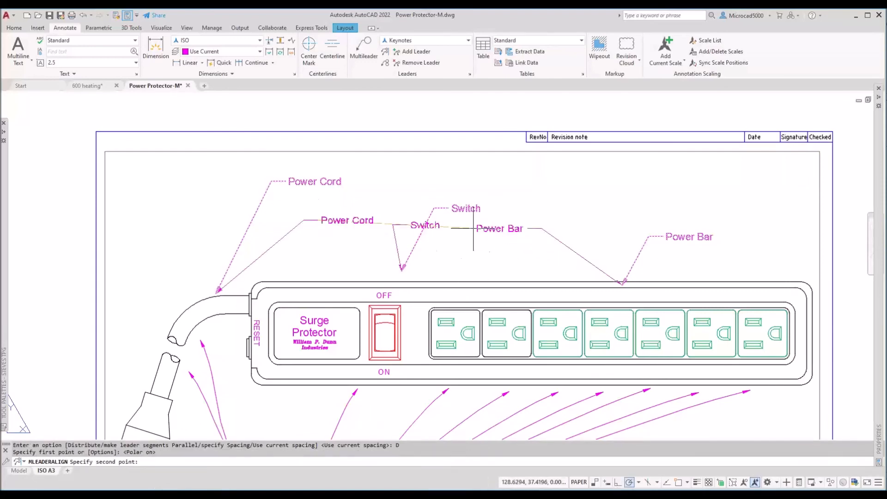
{"action": "left_click", "coordinate": [680, 220]}
{"action": "left_click", "coordinate": [403, 268]}
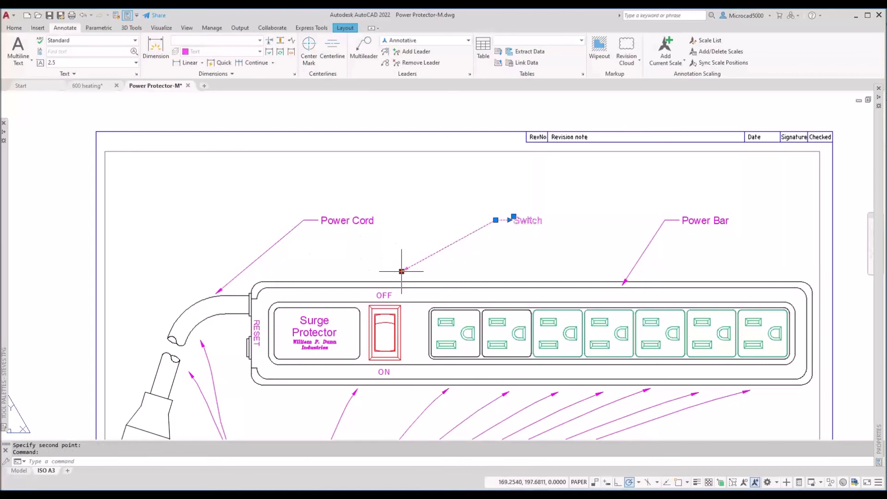
{"action": "left_click", "coordinate": [402, 271]}
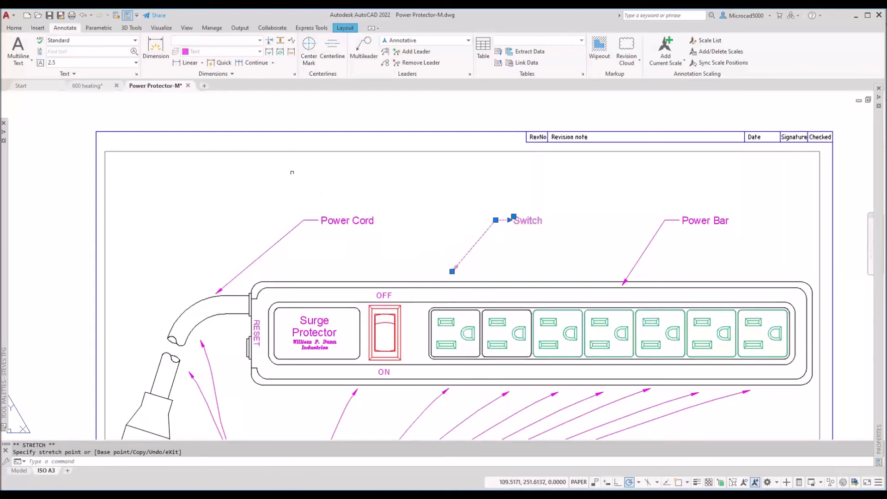
{"action": "key", "text": "Escape"}
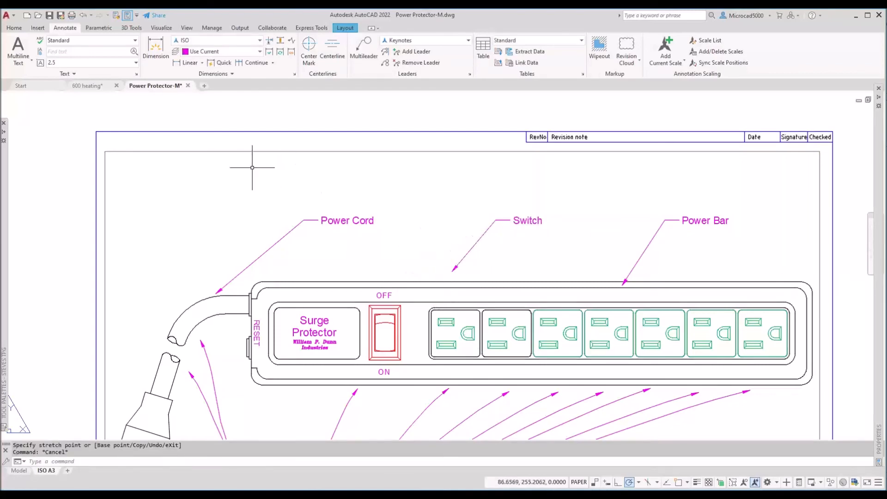
Step: Delete the Power Cord and Power Bar multileader labels
{"action": "left_click", "coordinate": [330, 202]}
{"action": "left_click", "coordinate": [225, 246]}
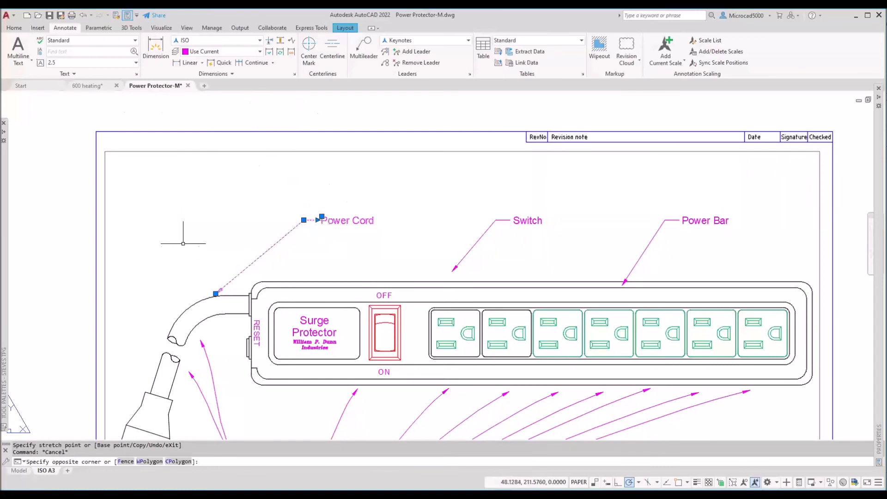
{"action": "key", "text": "Delete"}
{"action": "left_click", "coordinate": [755, 204]}
{"action": "left_click", "coordinate": [693, 234]}
{"action": "key", "text": "Delete"}
Step: Aim the Switch leader at the bar's left end and change its text to 'Seal along this edge'
{"action": "left_click", "coordinate": [463, 258]}
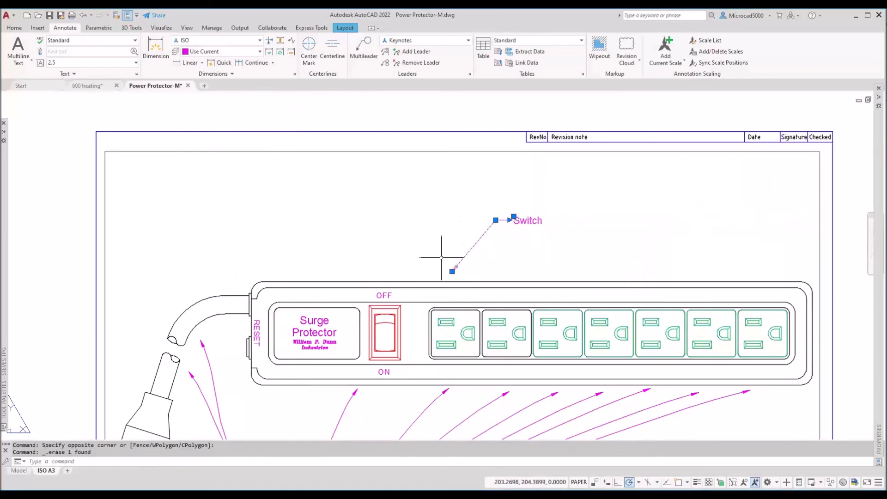
{"action": "left_click", "coordinate": [452, 271]}
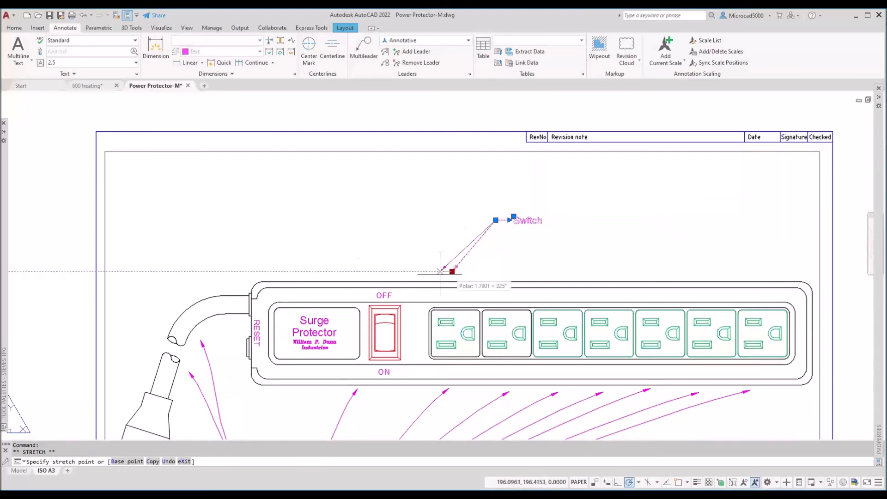
{"action": "left_click", "coordinate": [275, 279]}
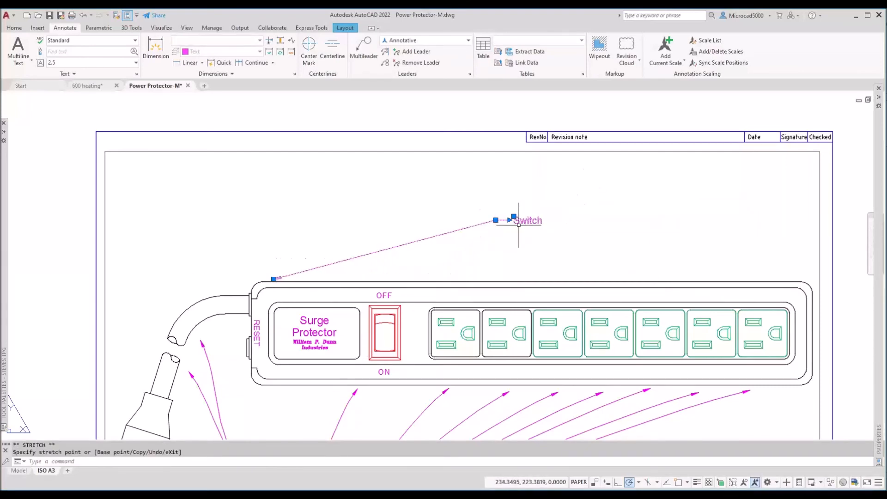
{"action": "left_click", "coordinate": [518, 224]}
{"action": "double_click", "coordinate": [531, 222]}
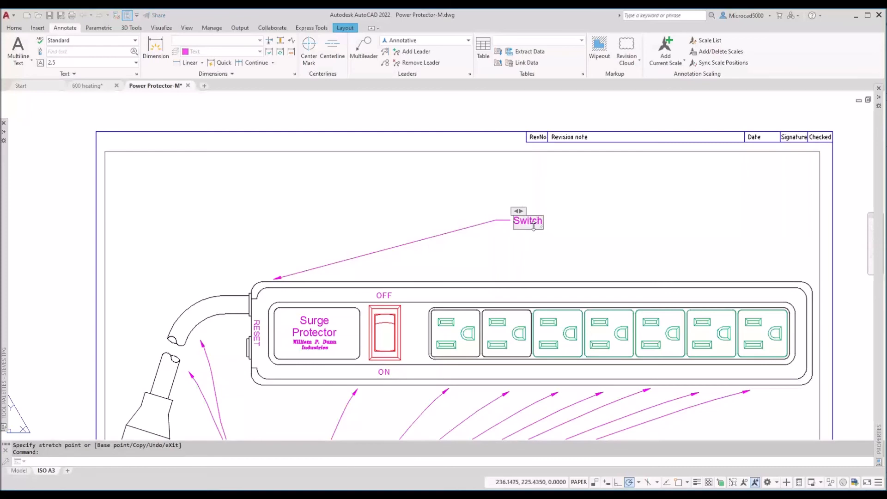
{"action": "type", "text": "Sea"}
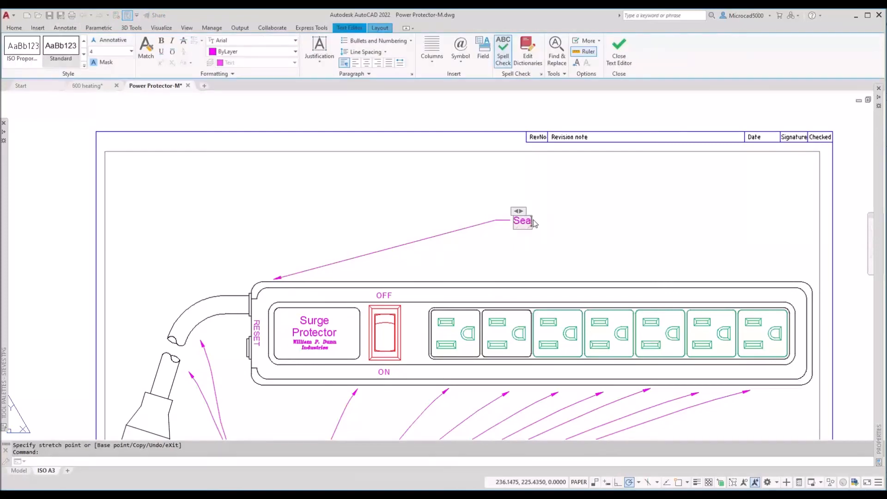
{"action": "type", "text": "l along this edge"}
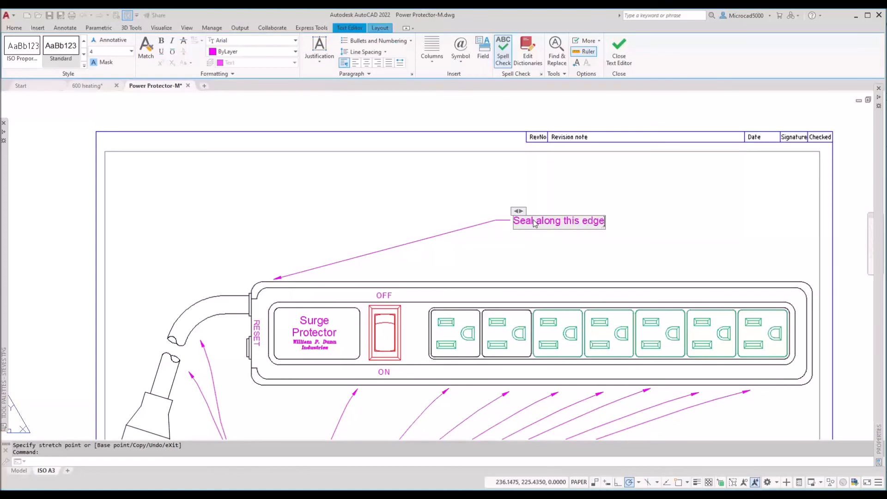
{"action": "left_click", "coordinate": [462, 216]}
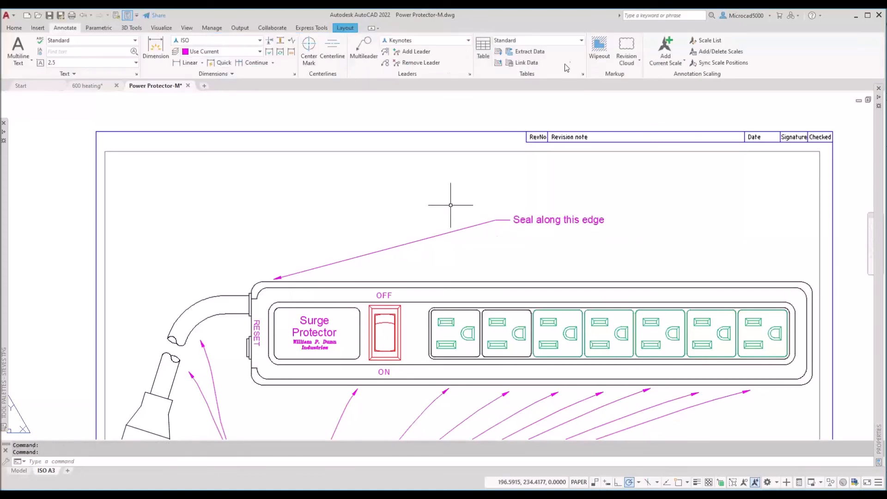
Step: Add a second leader from 'Seal along this edge' to the bar's right end
{"action": "left_click", "coordinate": [412, 52]}
{"action": "left_click", "coordinate": [530, 216]}
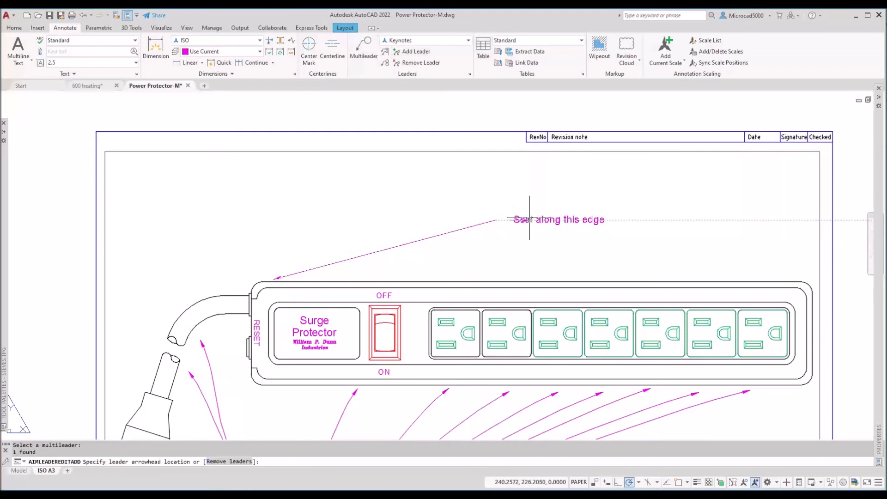
{"action": "left_click", "coordinate": [795, 275]}
{"action": "key", "text": "Escape"}
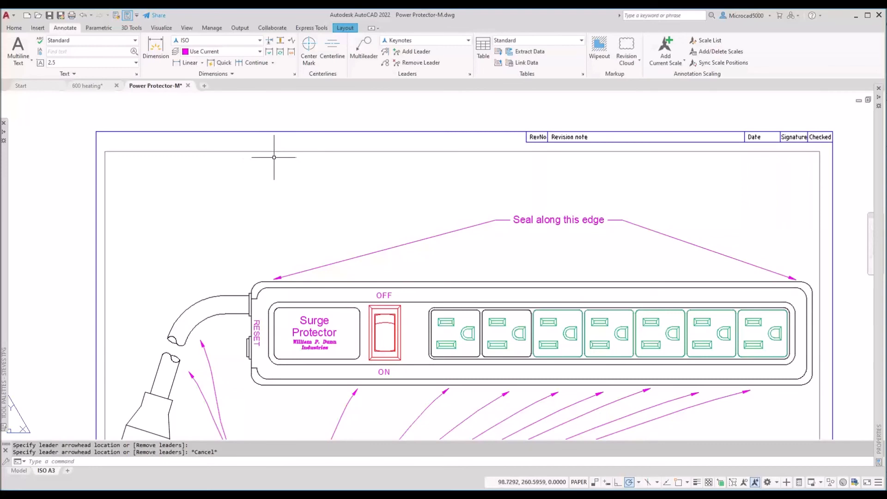
Step: Move the 'Seal along this edge' text to the upper left
{"action": "left_click", "coordinate": [516, 219]}
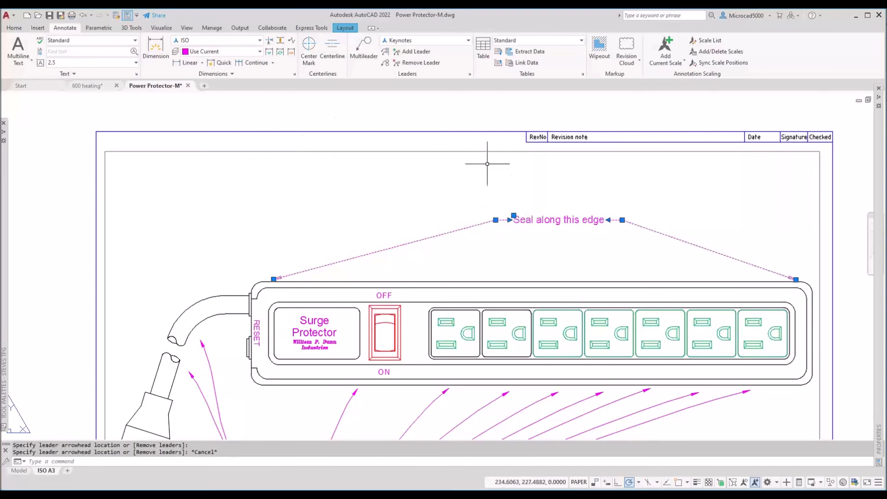
{"action": "left_click", "coordinate": [514, 215]}
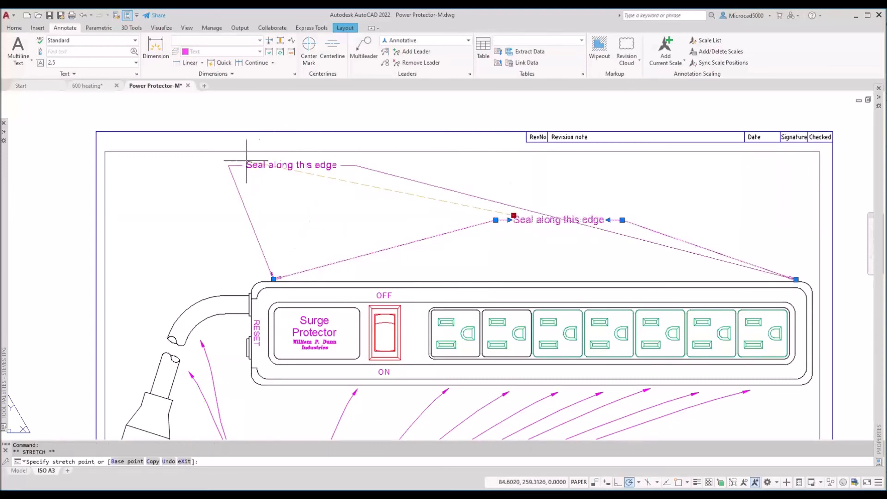
{"action": "left_click", "coordinate": [204, 184]}
{"action": "key", "text": "Escape"}
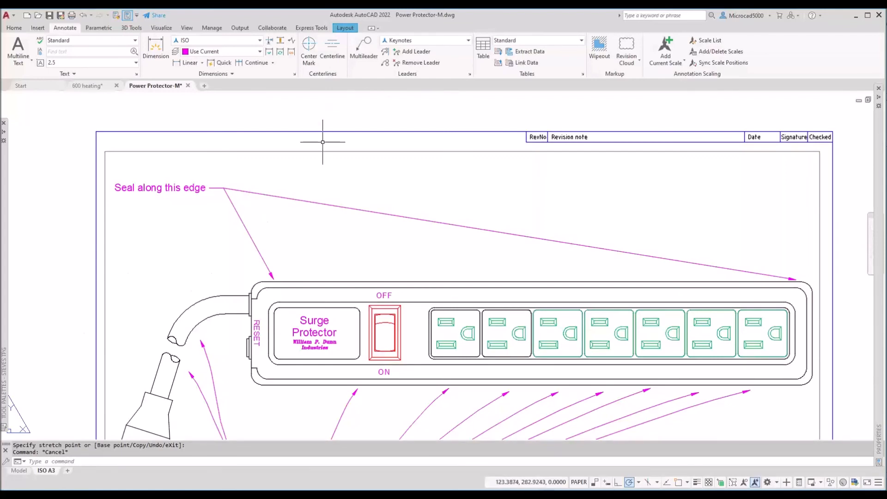
Step: Switch to the 600 heating drawing and inspect its multileader style list
{"action": "left_click", "coordinate": [456, 43]}
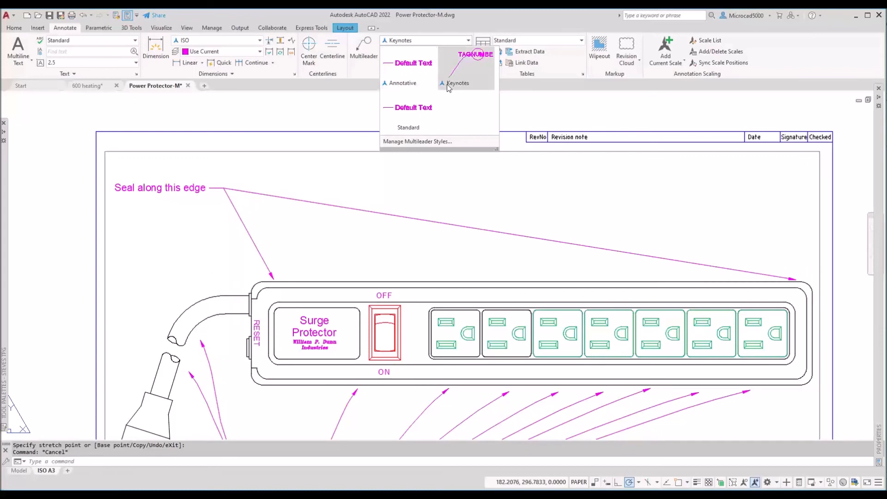
{"action": "left_click", "coordinate": [95, 87]}
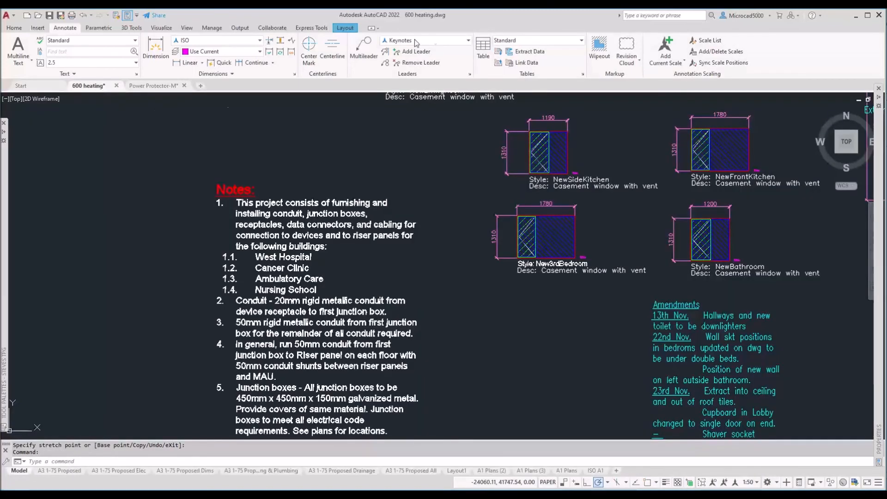
{"action": "left_click", "coordinate": [451, 43]}
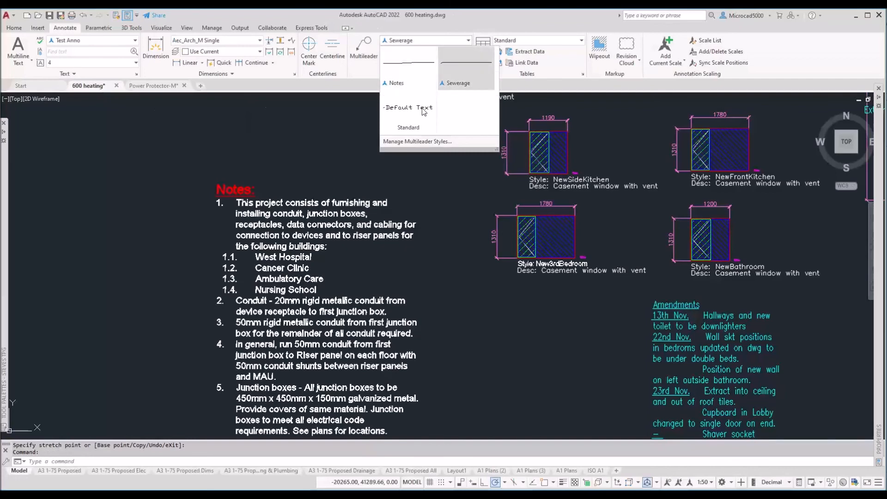
{"action": "left_click", "coordinate": [426, 228]}
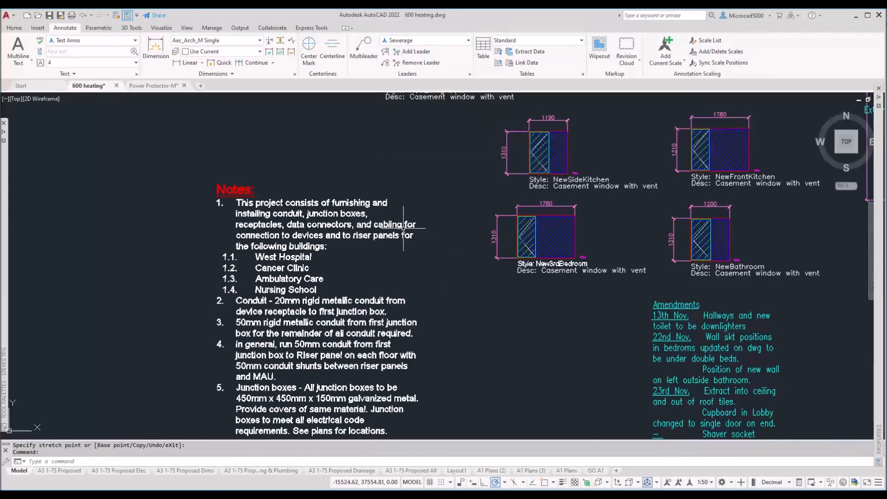
{"action": "key", "text": "Return"}
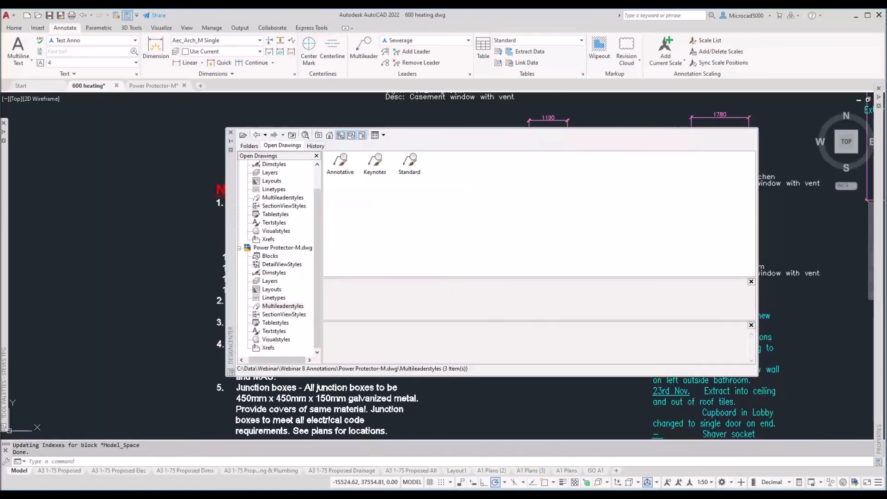
Step: Reposition and enlarge DesignCenter, widen its tree pane, and open Power Protector-M.dwg's Blocks
{"action": "left_click_drag", "start_coordinate": [233, 180], "coordinate": [199, 152]}
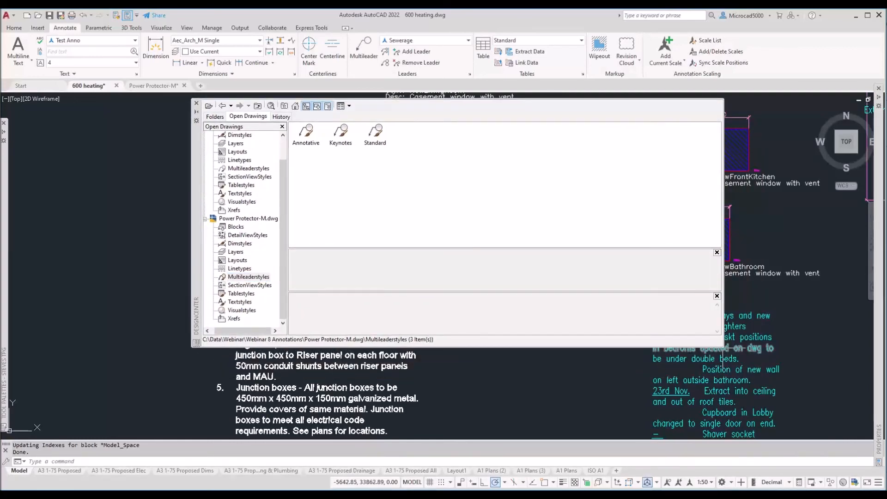
{"action": "left_click_drag", "start_coordinate": [721, 348], "coordinate": [778, 430]}
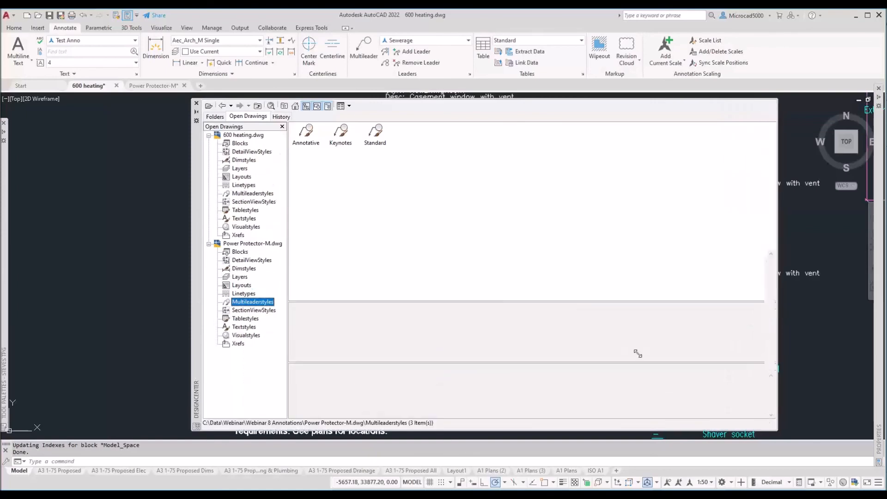
{"action": "left_click_drag", "start_coordinate": [288, 209], "coordinate": [382, 225]}
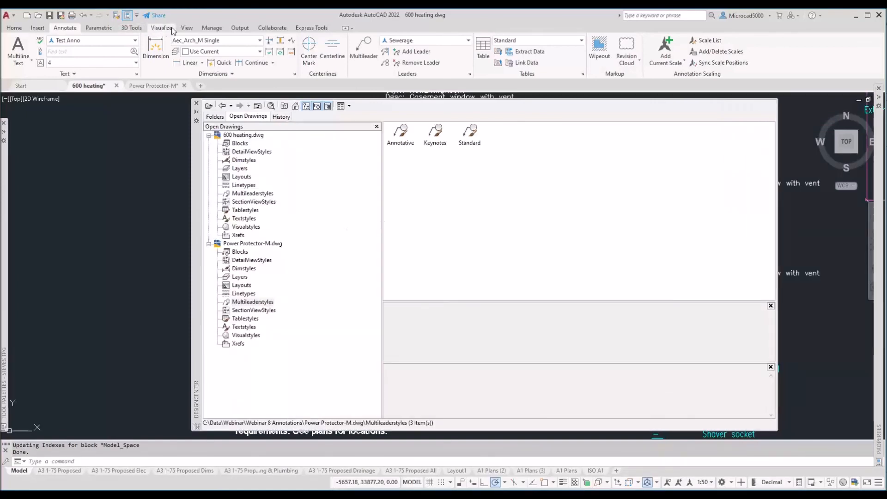
{"action": "left_click", "coordinate": [190, 28]}
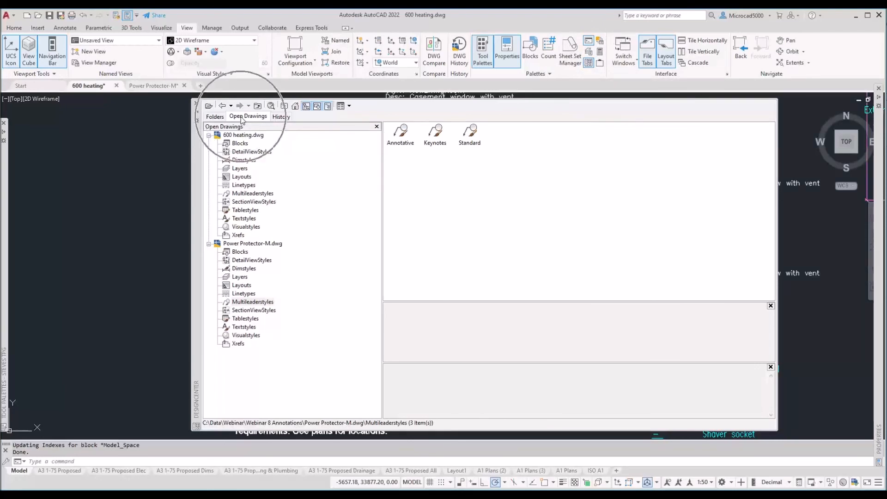
{"action": "left_click", "coordinate": [242, 244]}
{"action": "double_click", "coordinate": [400, 132]}
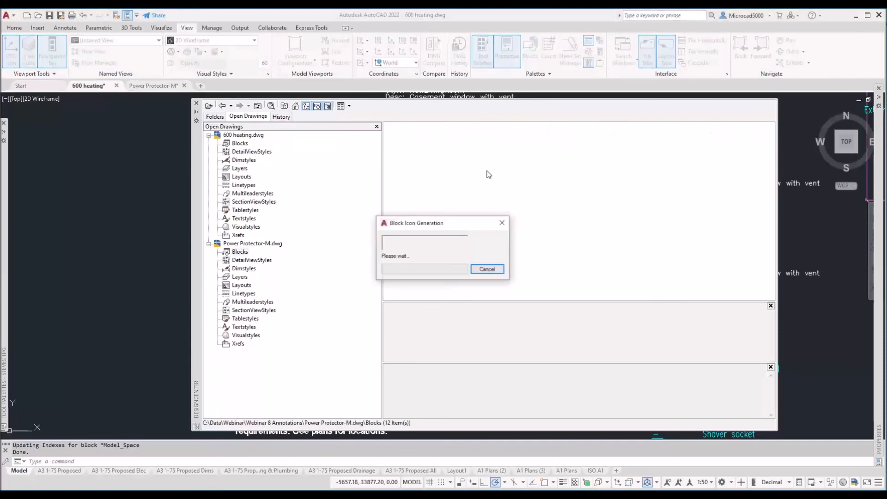
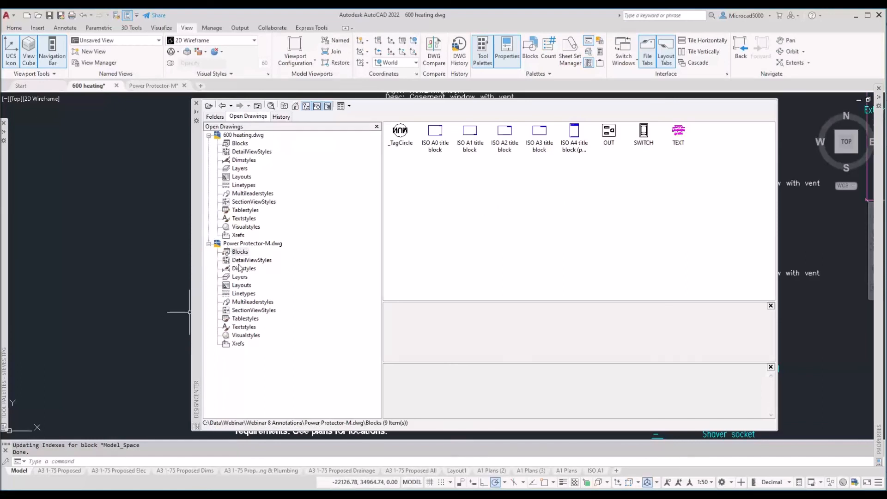
Step: Compare the multileader styles of Power Protector-M and 600 heating in DesignCenter
{"action": "left_click", "coordinate": [242, 303]}
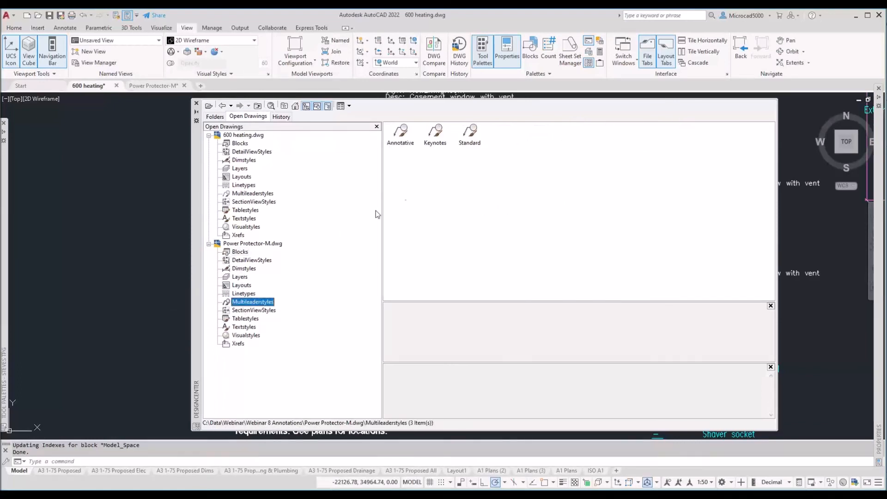
{"action": "left_click", "coordinate": [437, 152]}
{"action": "left_click", "coordinate": [240, 194]}
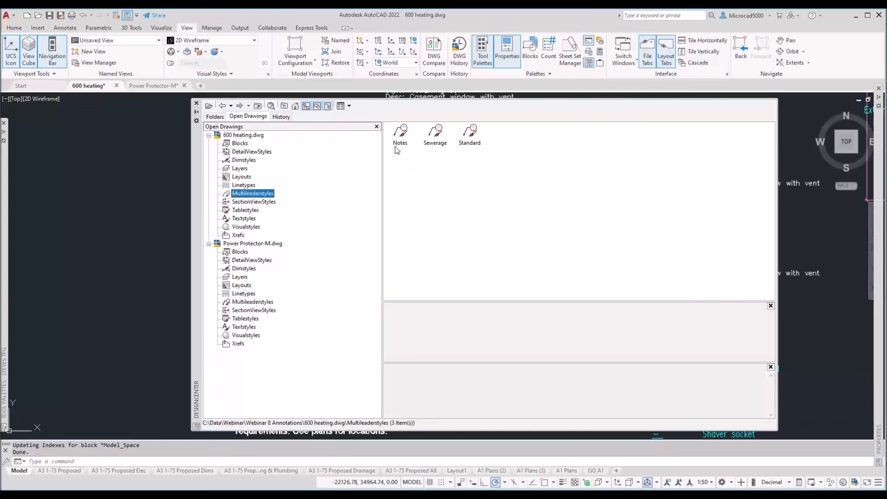
{"action": "left_click", "coordinate": [440, 147]}
{"action": "left_click", "coordinate": [239, 248]}
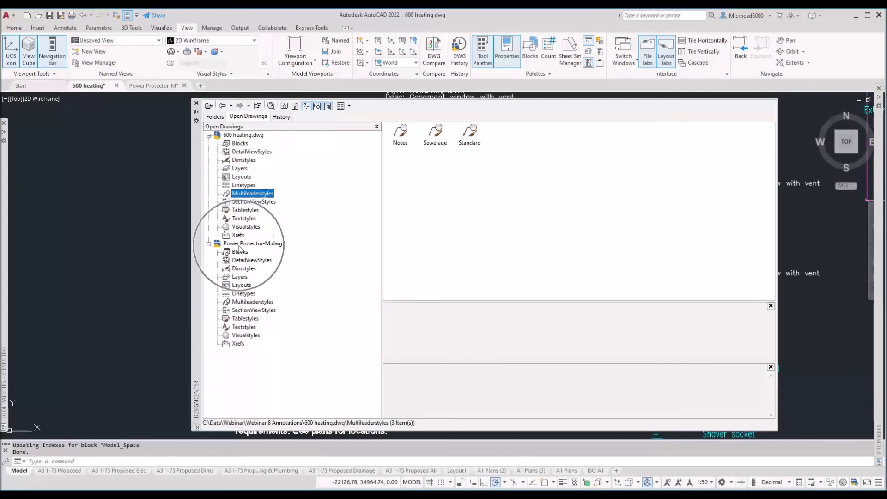
Step: Drag Power Protector-M's Annotative multileader style into 600 heating, then list its 17 layers
{"action": "left_click", "coordinate": [237, 302]}
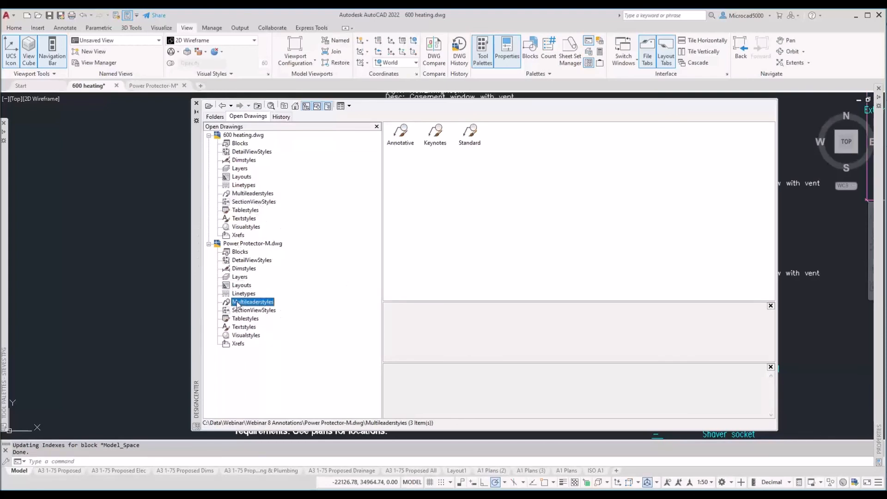
{"action": "left_click", "coordinate": [402, 133]}
{"action": "left_click_drag", "start_coordinate": [202, 231], "coordinate": [168, 213]}
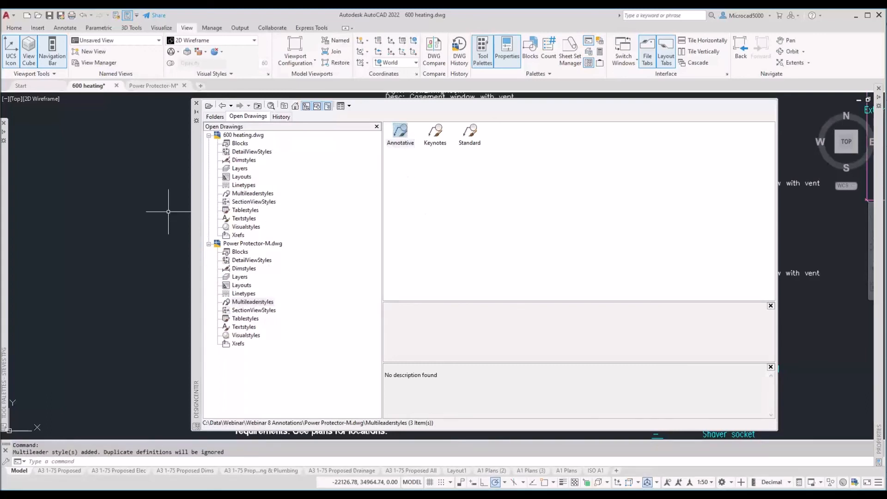
{"action": "left_click", "coordinate": [267, 245]}
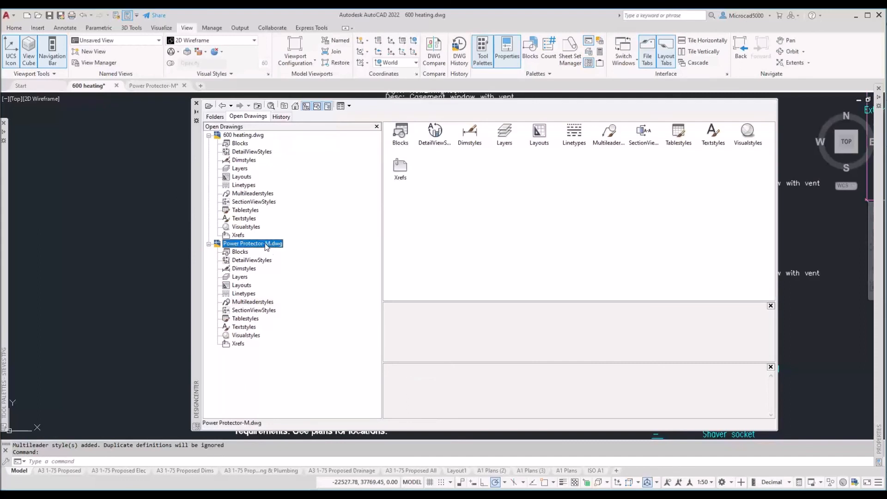
{"action": "left_click", "coordinate": [236, 277]}
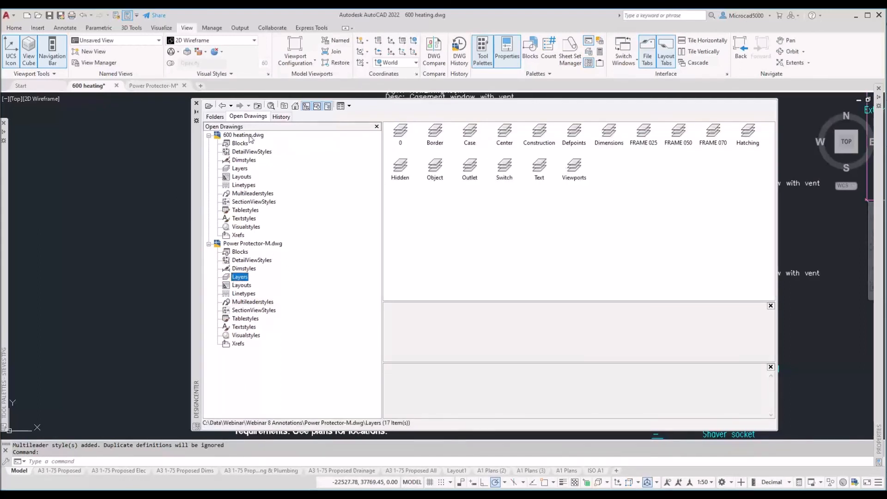
Step: Select all 47 layers of 600 heating and drag them into Power Protector-M
{"action": "left_click", "coordinate": [239, 169]}
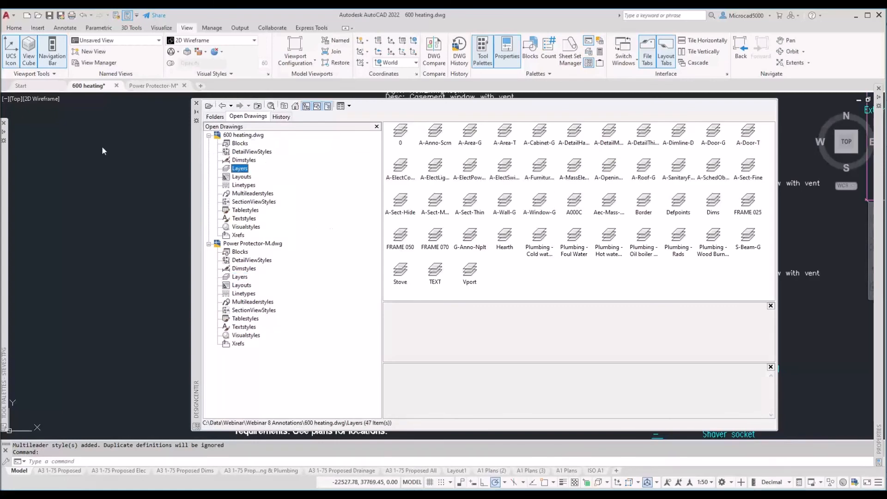
{"action": "left_click", "coordinate": [148, 87]}
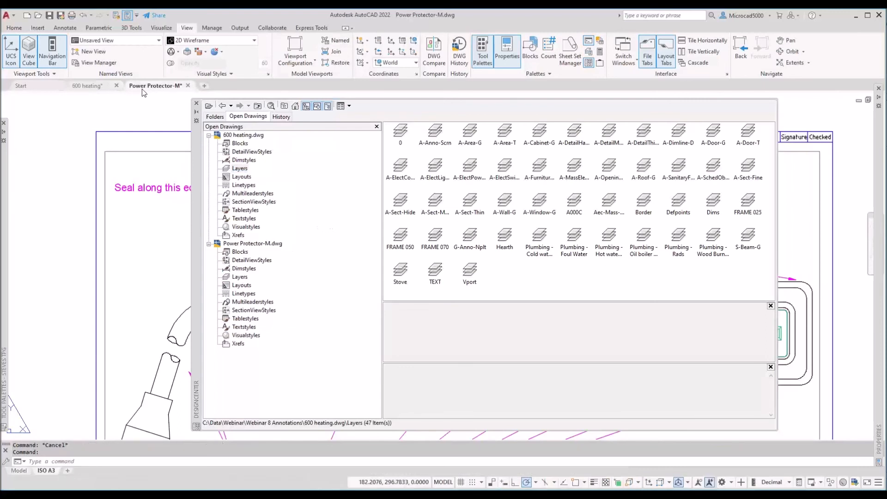
{"action": "left_click", "coordinate": [240, 169]}
{"action": "left_click_drag", "start_coordinate": [749, 291], "coordinate": [400, 169]}
{"action": "left_click_drag", "start_coordinate": [208, 219], "coordinate": [142, 261]}
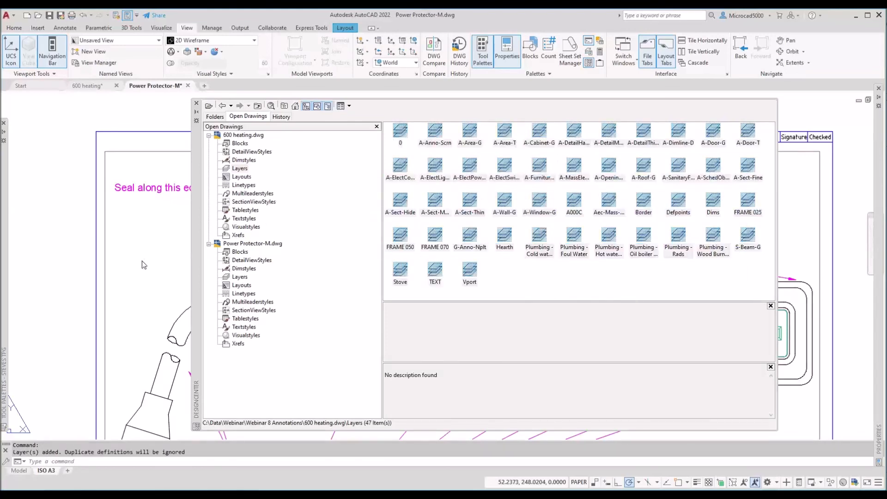
Step: Close DesignCenter to reveal the surge protector drawing
{"action": "left_click", "coordinate": [250, 244]}
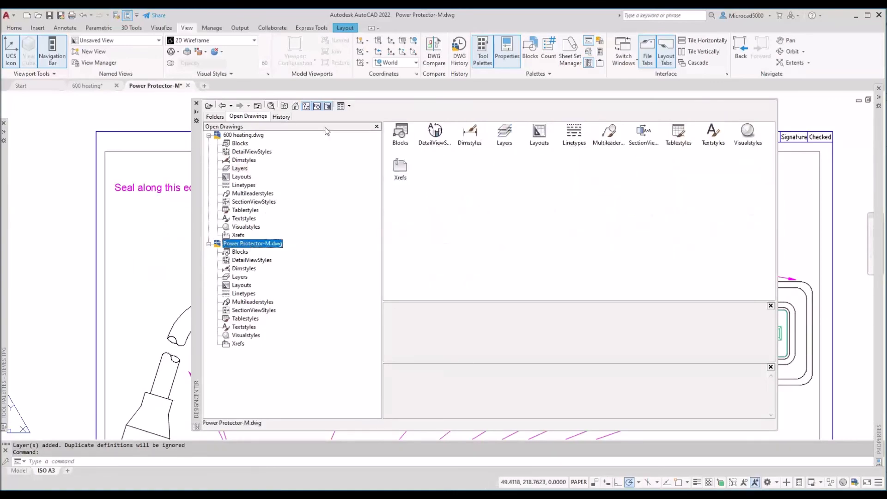
{"action": "left_click", "coordinate": [12, 29]}
{"action": "left_click", "coordinate": [197, 103]}
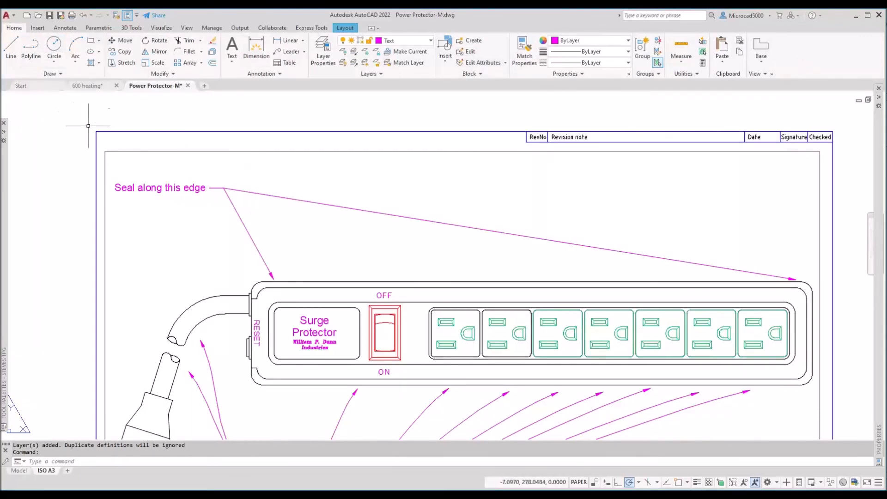
Step: Scroll Power Protector-M's layer dropdown to check the copied heating layers, then return to 600 heating
{"action": "left_click", "coordinate": [414, 41]}
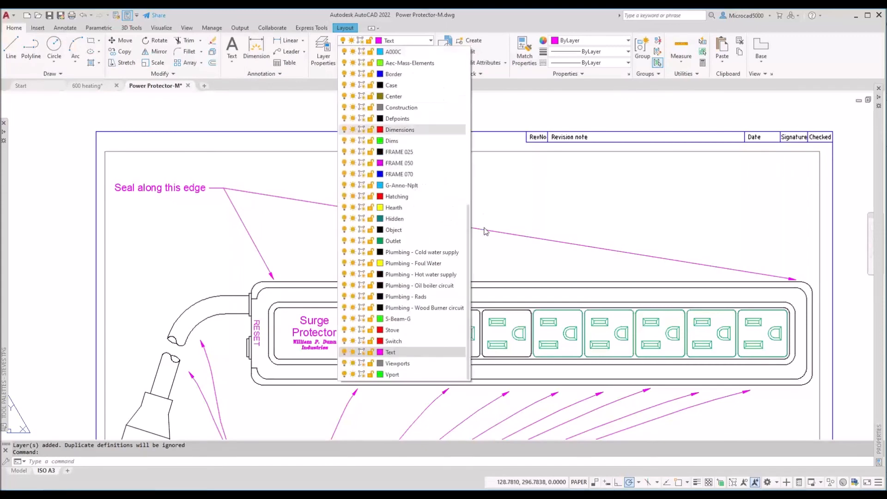
{"action": "left_click_drag", "start_coordinate": [468, 246], "coordinate": [469, 85]}
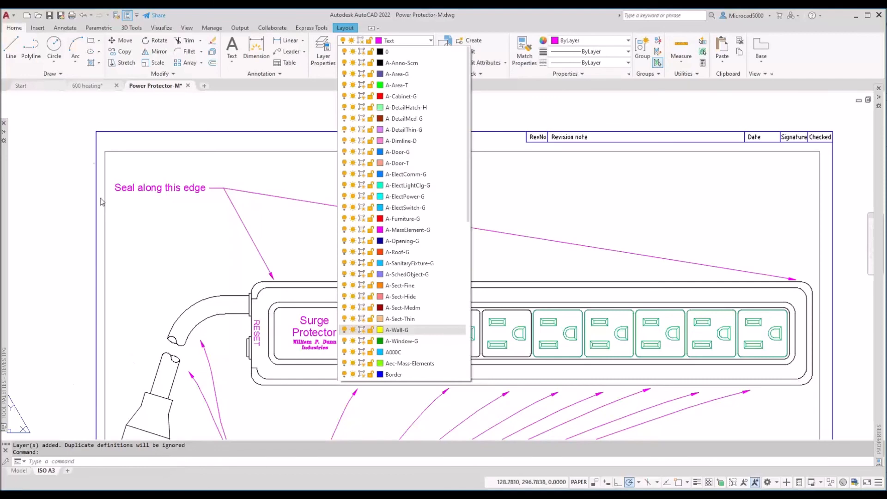
{"action": "left_click", "coordinate": [95, 86]}
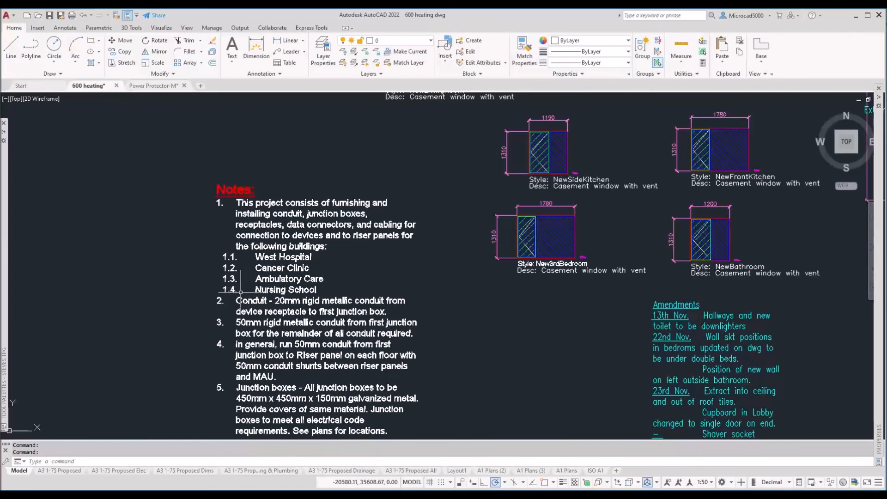
Step: On the A1 Plans (2) layout, activate the top viewport and pan to the notes and window details
{"action": "left_click", "coordinate": [531, 470]}
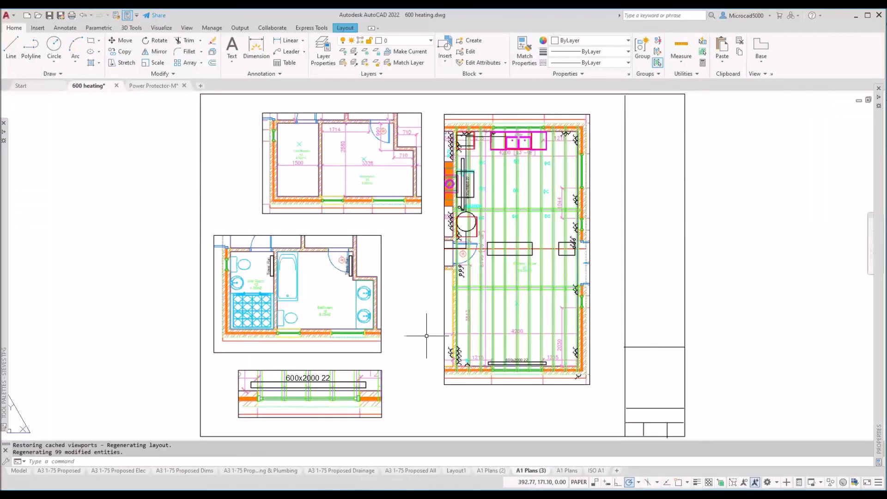
{"action": "left_click", "coordinate": [492, 470]}
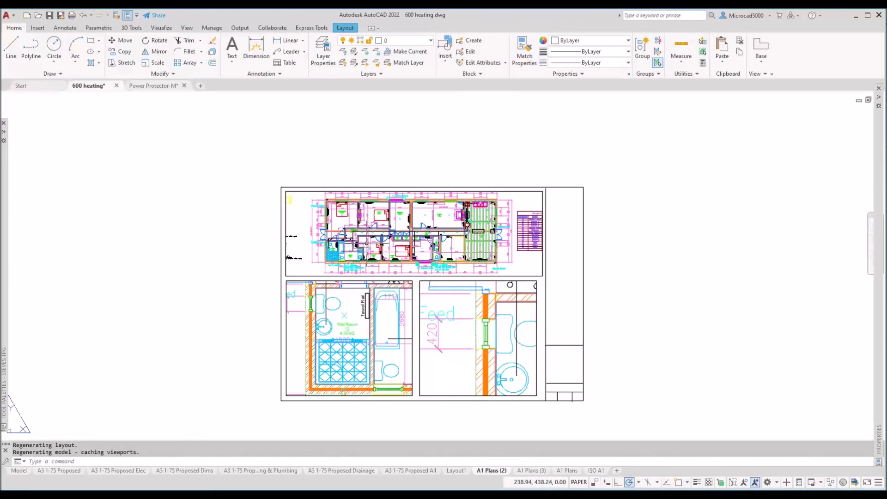
{"action": "double_click", "coordinate": [366, 247]}
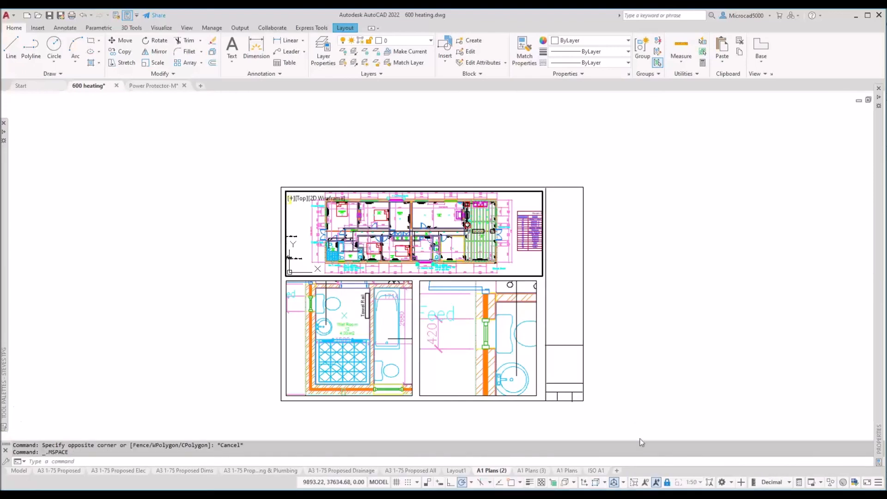
{"action": "middle_click_drag", "start_coordinate": [362, 250], "coordinate": [528, 193]}
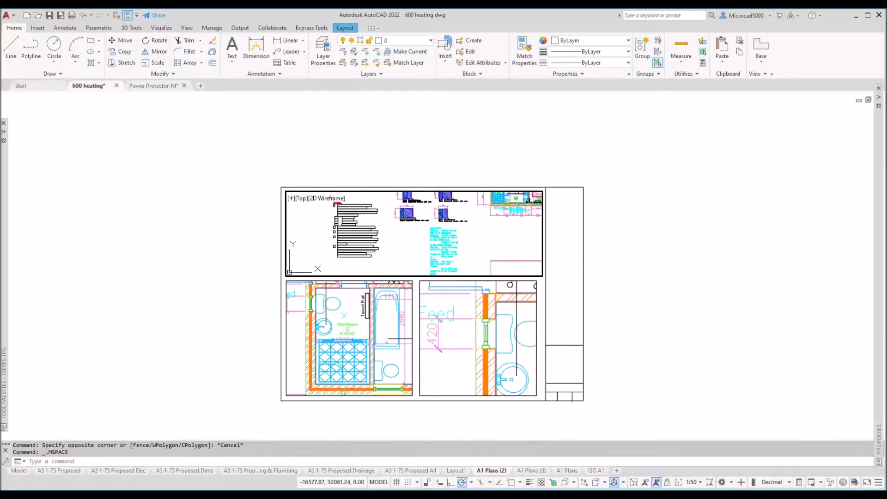
{"action": "middle_click_drag", "start_coordinate": [367, 245], "coordinate": [399, 248]}
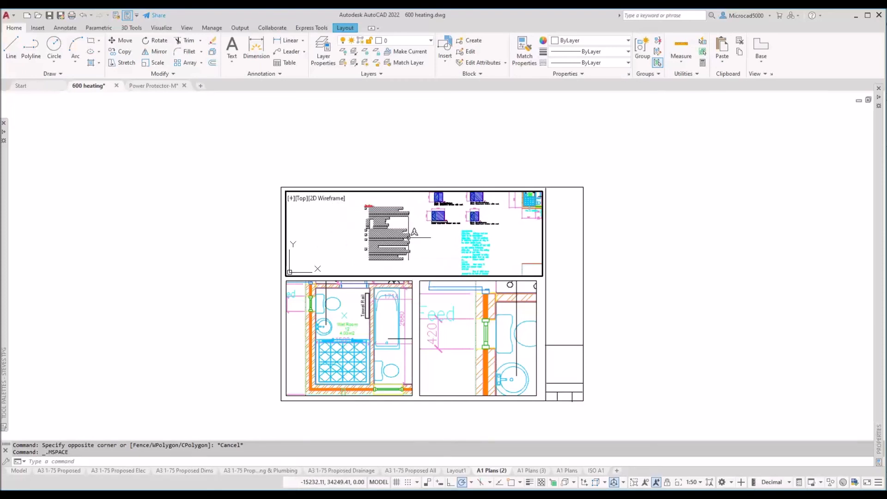
{"action": "middle_click_drag", "start_coordinate": [403, 237], "coordinate": [421, 236]}
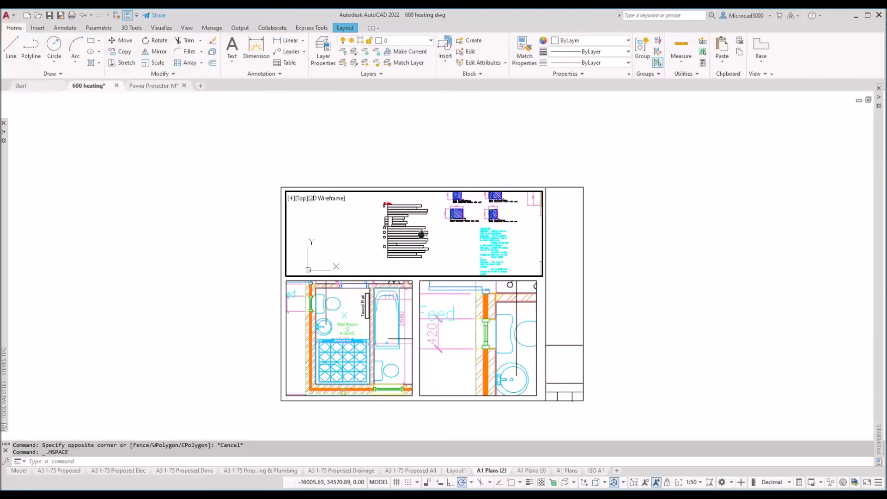
Step: Scale the top viewport to 1:100, then return to paper space with the whole sheet shown
{"action": "left_click", "coordinate": [700, 482]}
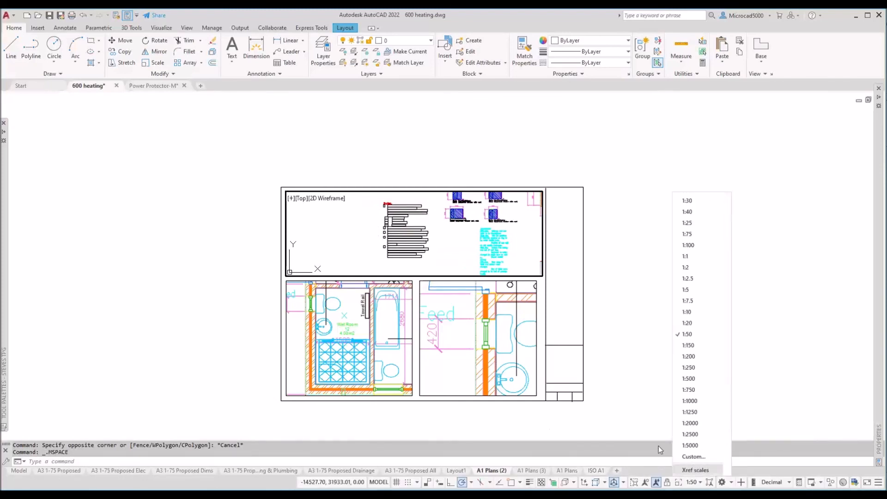
{"action": "left_click", "coordinate": [688, 246]}
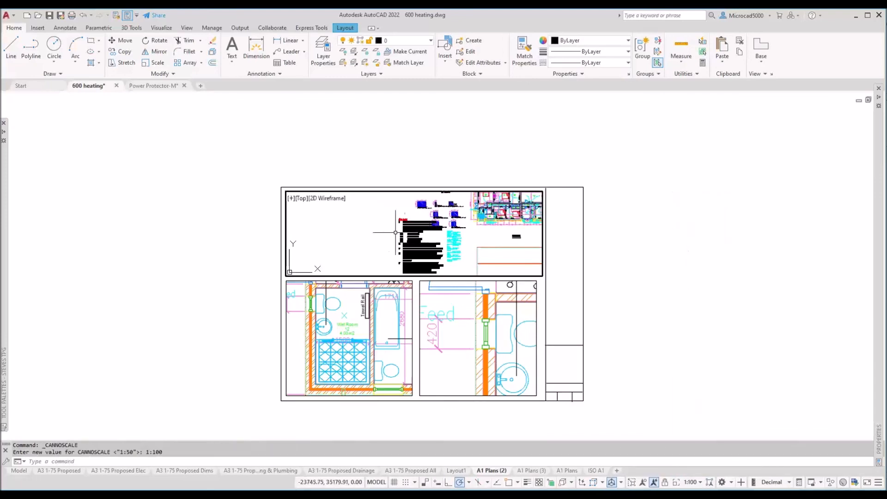
{"action": "double_click", "coordinate": [639, 309]}
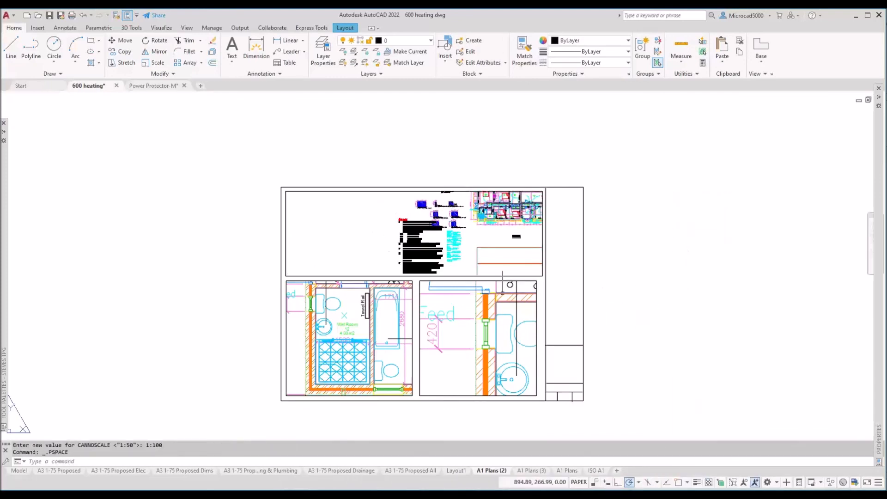
{"action": "middle_click", "coordinate": [452, 293]}
{"action": "middle_click", "coordinate": [453, 293]}
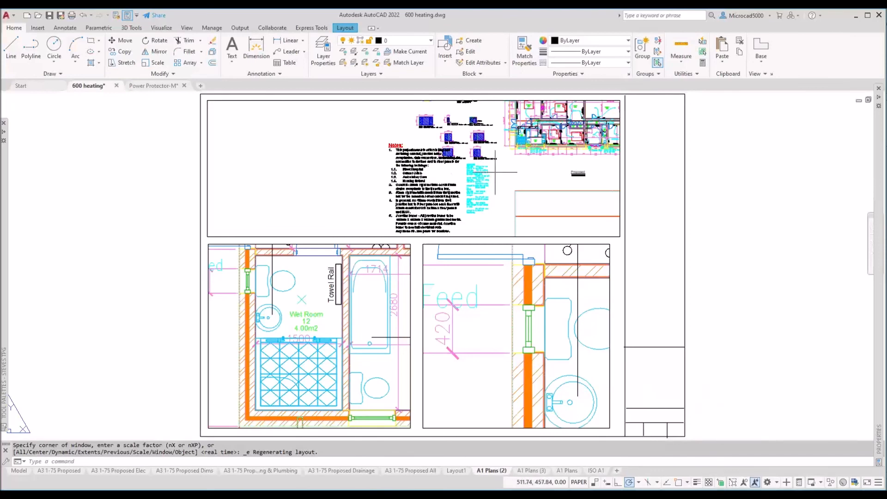
Step: Activate the top viewport and set its scale to 1:50, then to 1:20
{"action": "double_click", "coordinate": [476, 176]}
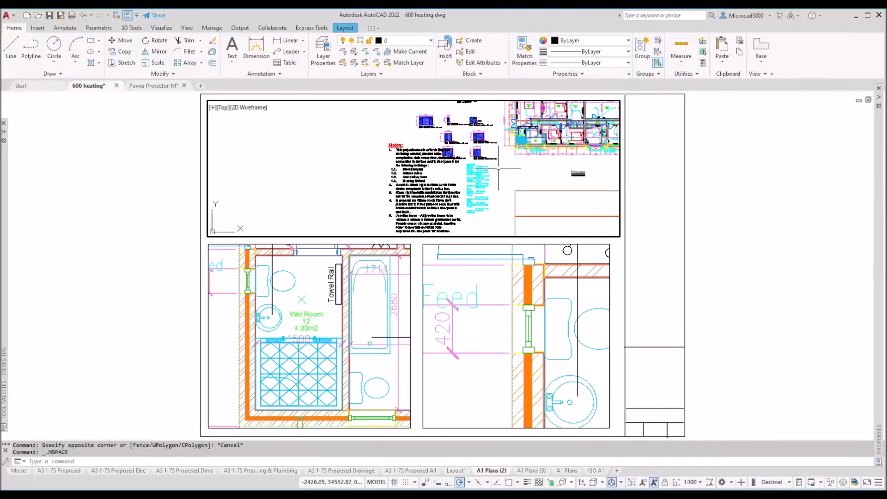
{"action": "left_click", "coordinate": [700, 482]}
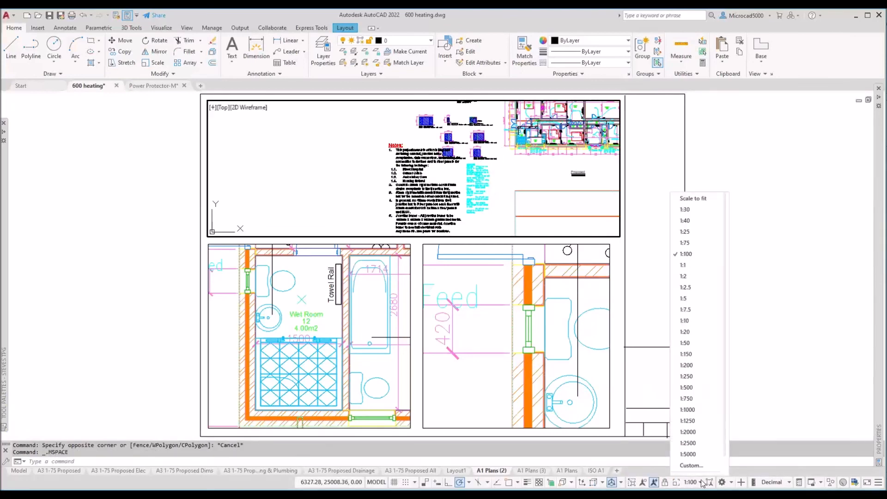
{"action": "left_click", "coordinate": [698, 347]}
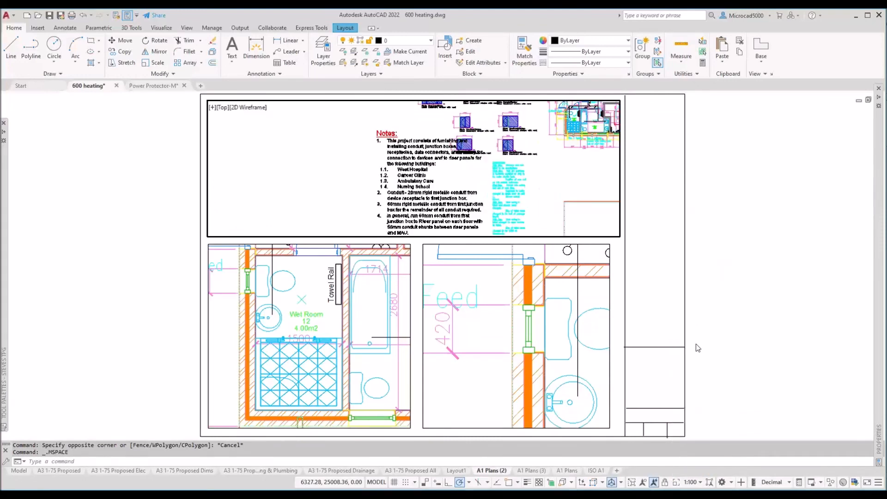
{"action": "left_click", "coordinate": [693, 482]}
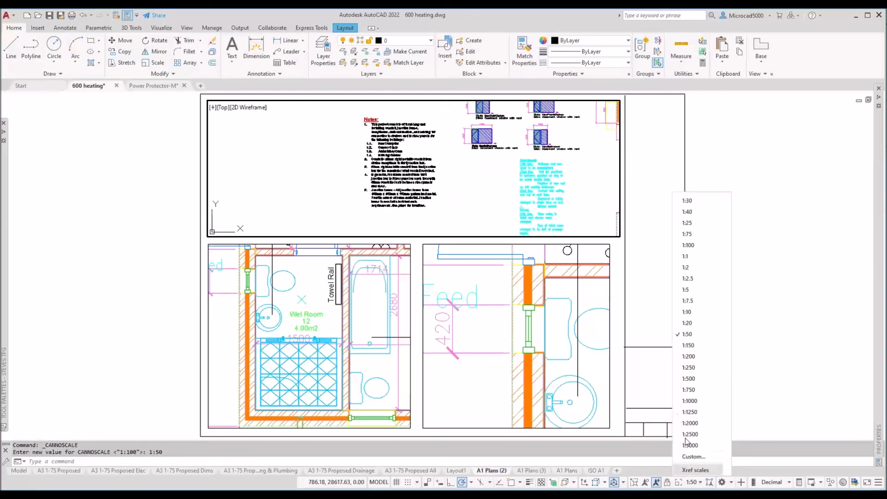
{"action": "left_click", "coordinate": [687, 323]}
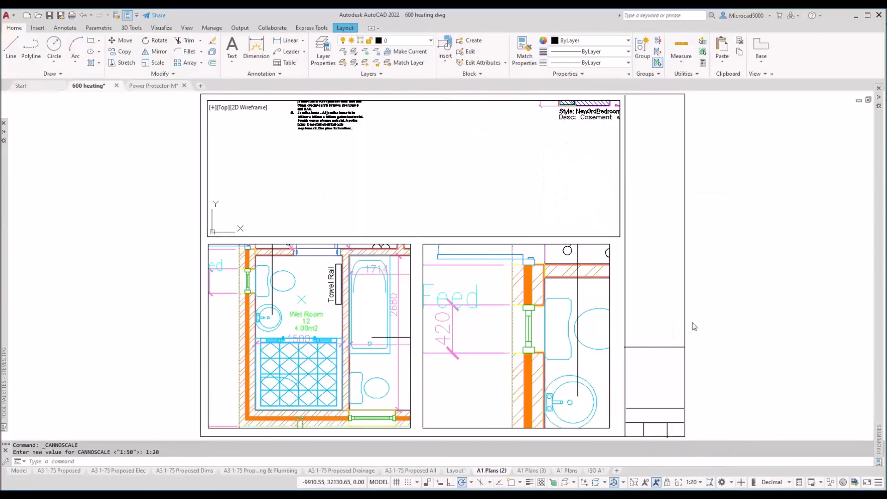
Step: Pan and zoom the top viewport to show the whole heating floor plan, then return to paper space
{"action": "middle_click_drag", "start_coordinate": [316, 175], "coordinate": [318, 260]}
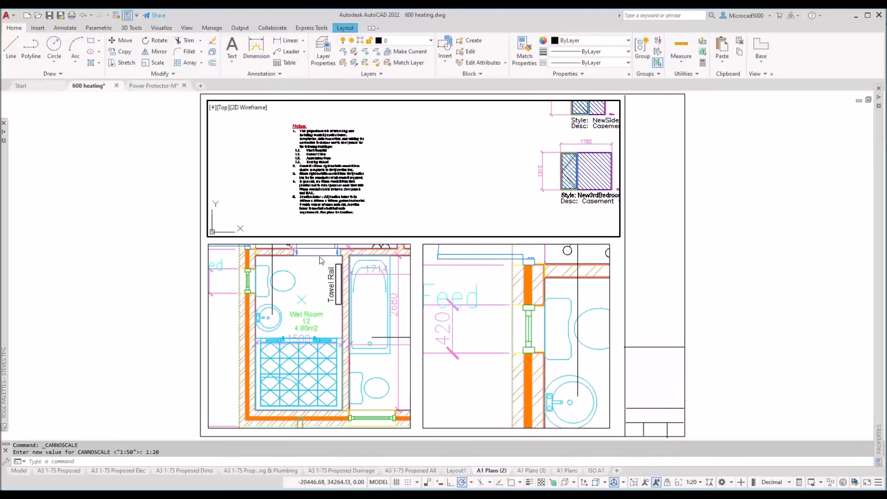
{"action": "middle_click_drag", "start_coordinate": [535, 171], "coordinate": [24, 231]}
{"action": "middle_click_drag", "start_coordinate": [432, 154], "coordinate": [280, 189]}
{"action": "scroll", "coordinate": [374, 172], "scroll_direction": "down", "scroll_amount": 5}
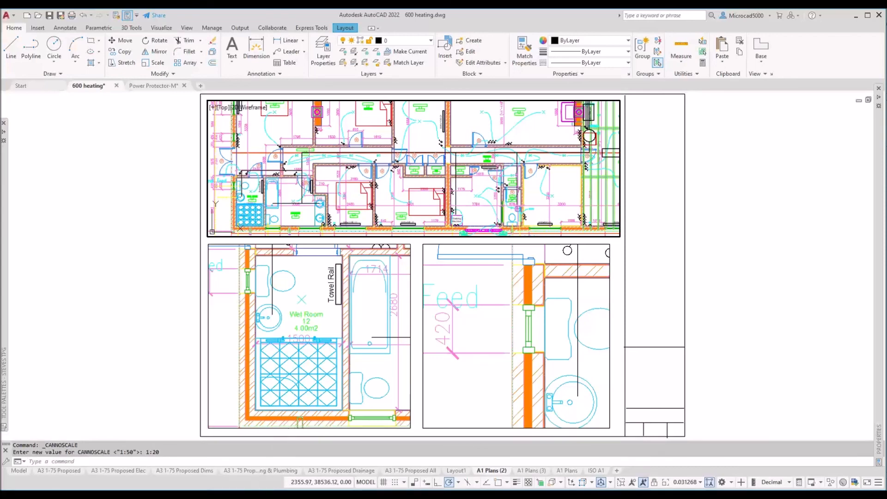
{"action": "mouse_move", "coordinate": [237, 488]}
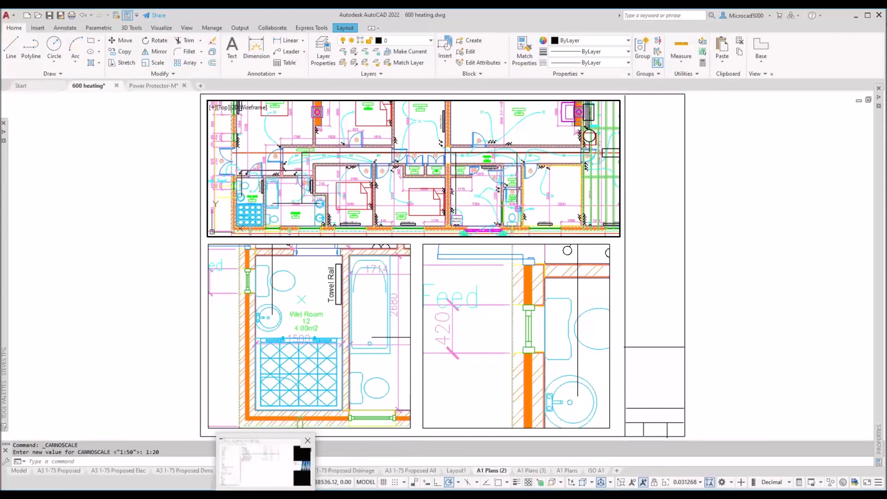
{"action": "double_click", "coordinate": [96, 341]}
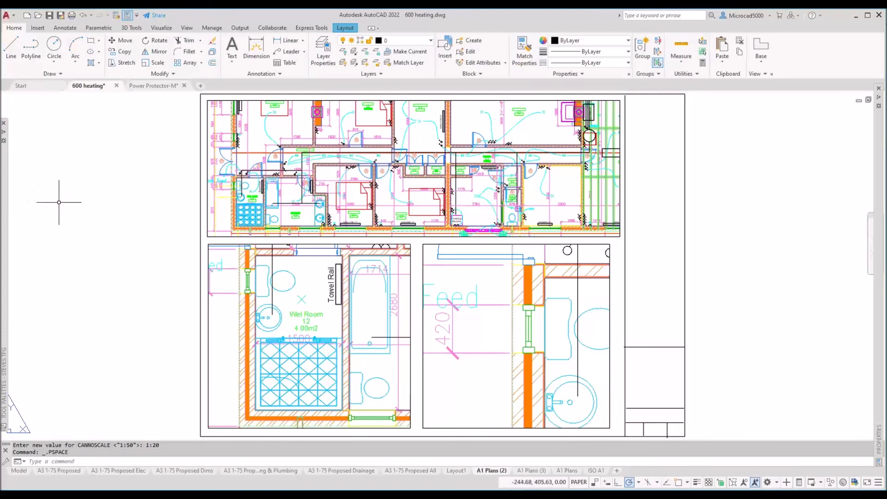
Step: Place a single-line text at 0 rotation beside the sheet containing the contact's e-mail address
{"action": "left_click", "coordinate": [59, 30]}
{"action": "left_click", "coordinate": [24, 62]}
{"action": "left_click", "coordinate": [27, 96]}
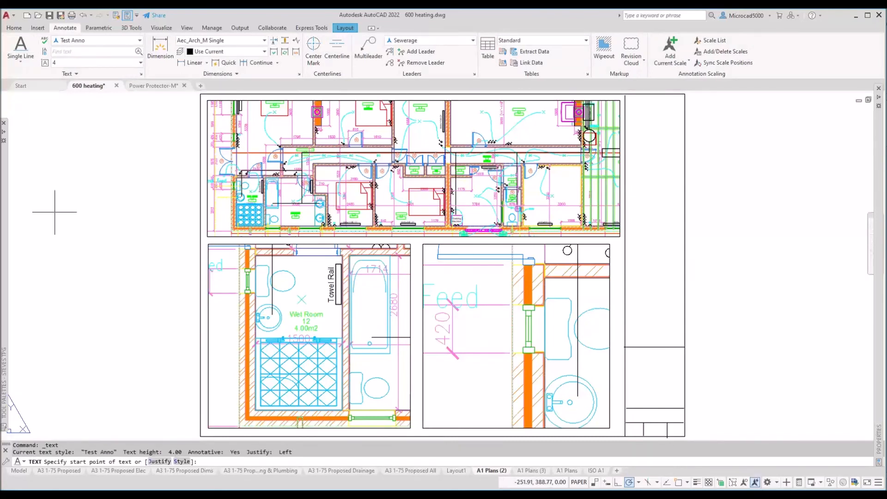
{"action": "left_click", "coordinate": [55, 212]}
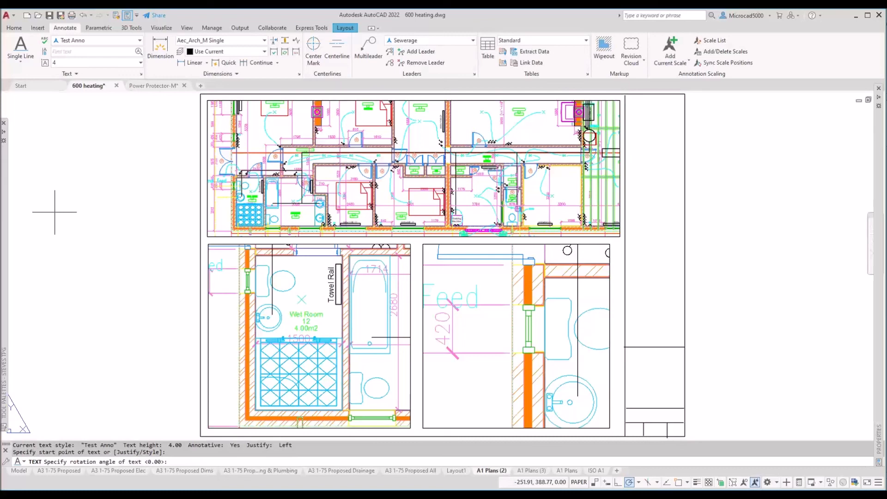
{"action": "key", "text": "Return"}
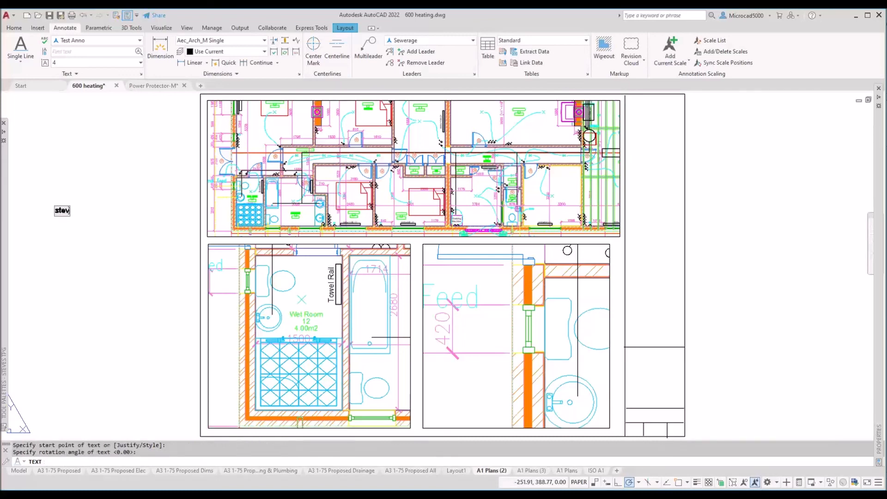
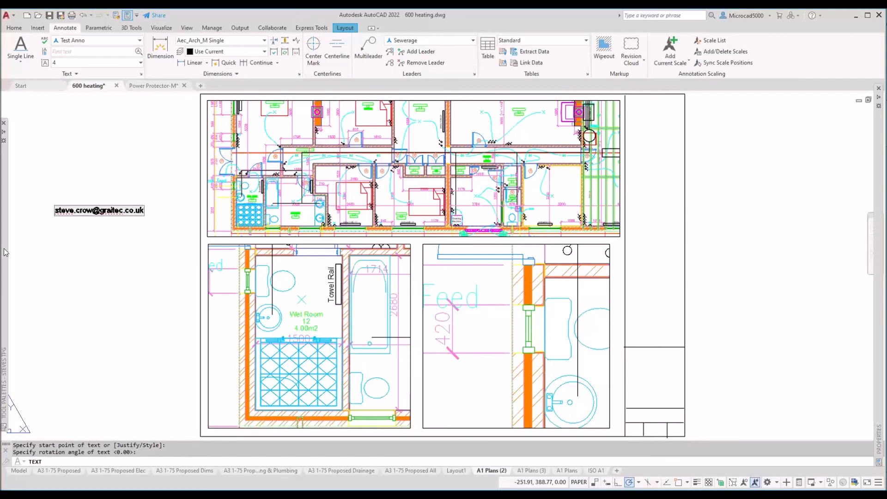
Step: Zoom in to inspect the new e-mail text
{"action": "mouse_move", "coordinate": [6, 253]}
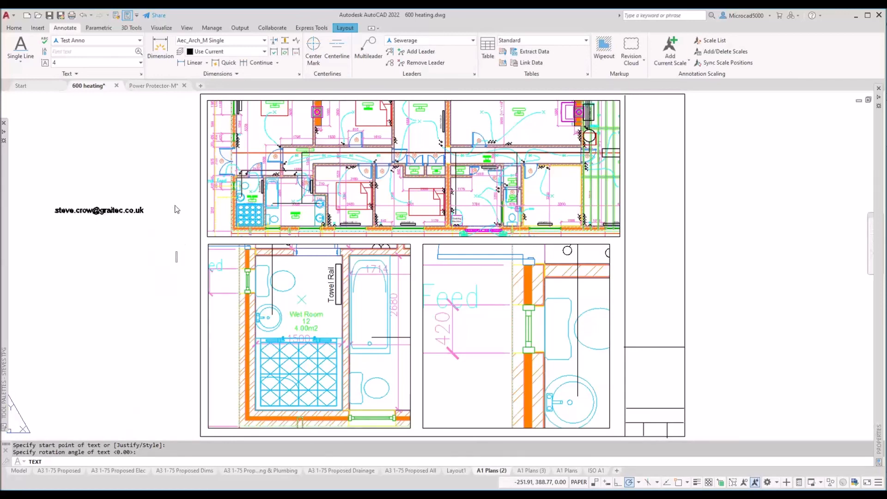
{"action": "scroll", "coordinate": [70, 212], "scroll_direction": "up", "scroll_amount": 5}
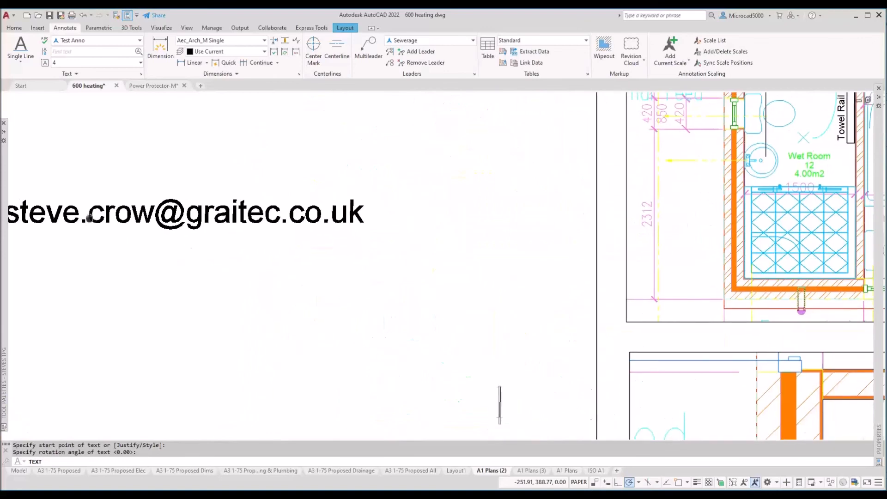
{"action": "middle_click_drag", "start_coordinate": [203, 193], "coordinate": [440, 204]}
{"action": "scroll", "coordinate": [440, 204], "scroll_direction": "up", "scroll_amount": 4}
{"action": "scroll", "coordinate": [437, 198], "scroll_direction": "down", "scroll_amount": 2}
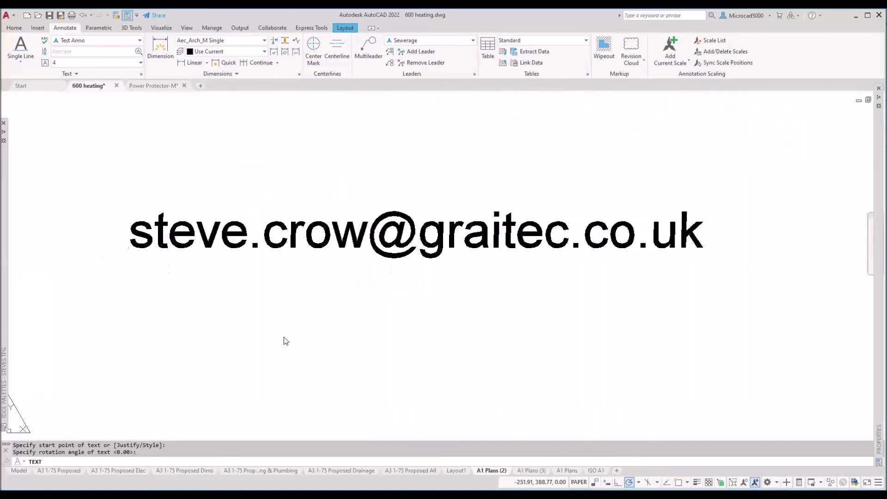